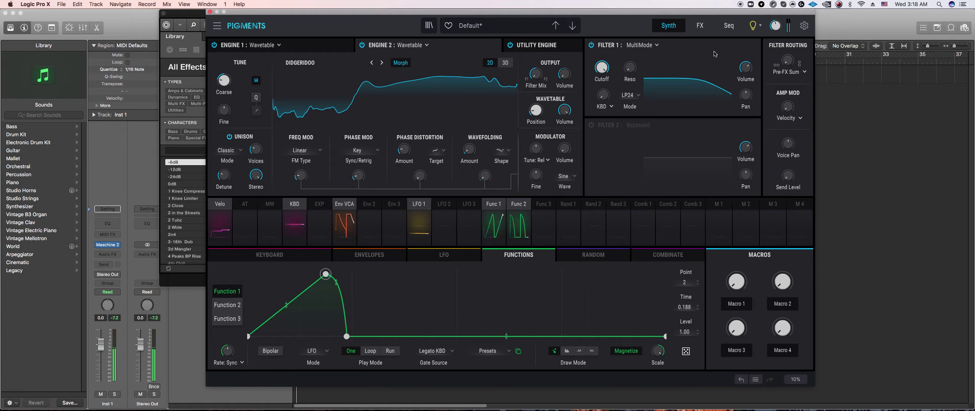
- On the FX page, switch the delay to synced timing, set the mix to about half, and lower the feedback
click(700, 25)
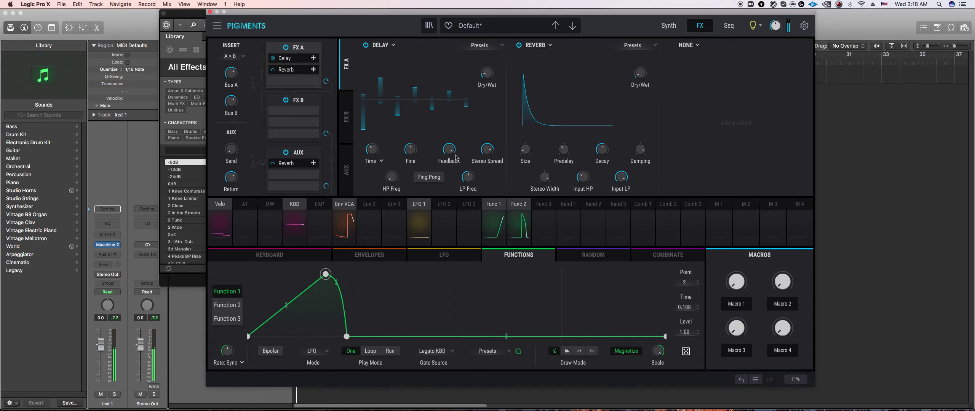
click(372, 160)
click(392, 195)
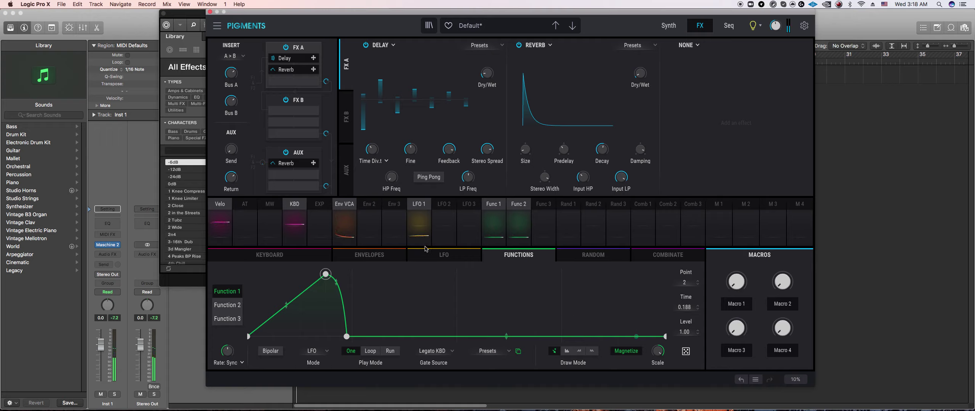
mouse_move(469, 177)
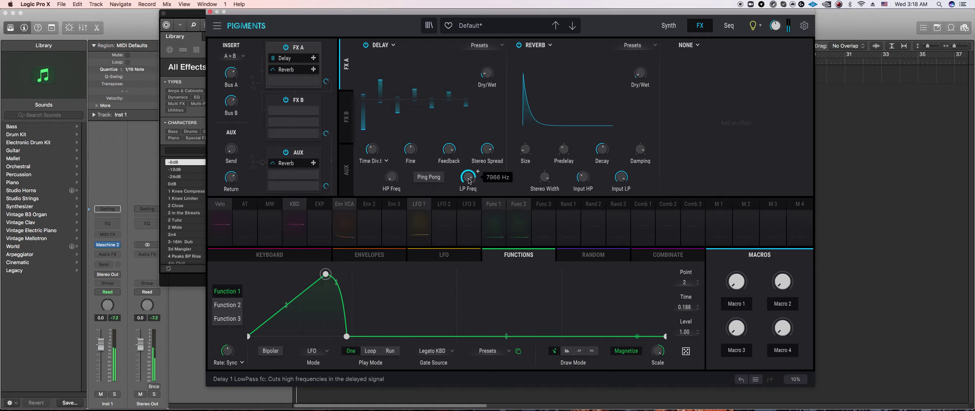
drag(487, 73, 487, 52)
drag(449, 149, 449, 209)
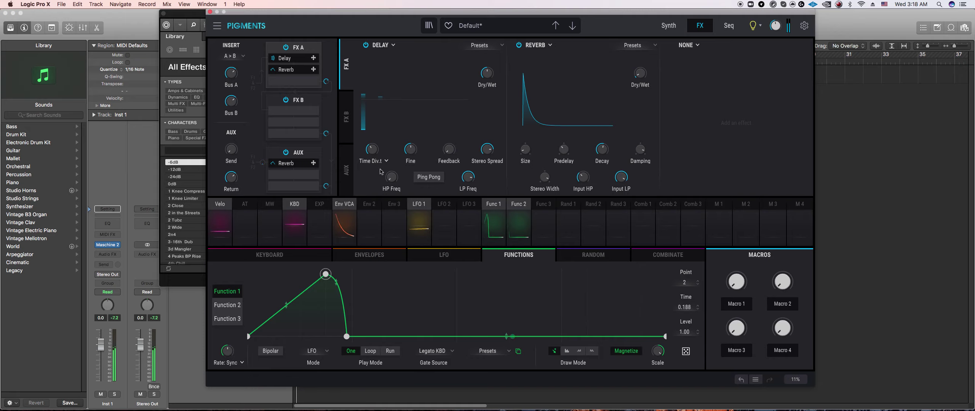
- Raise the delay high-pass slightly and lower its low-pass to 2178 Hz
mouse_move(449, 152)
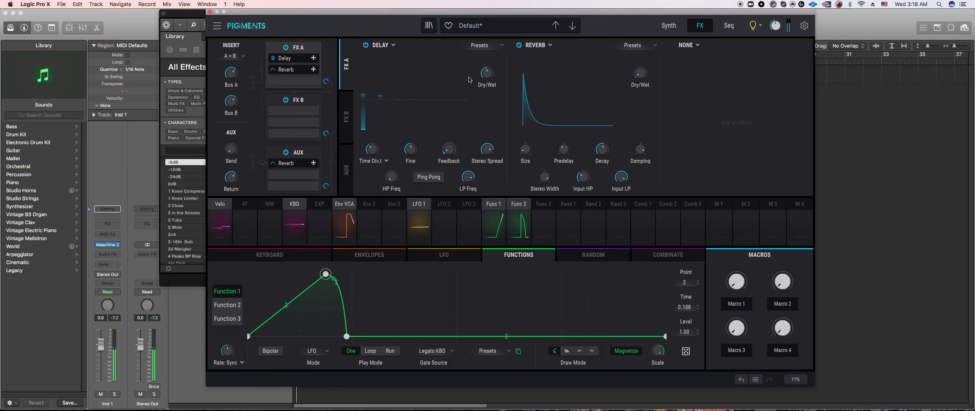
mouse_move(488, 151)
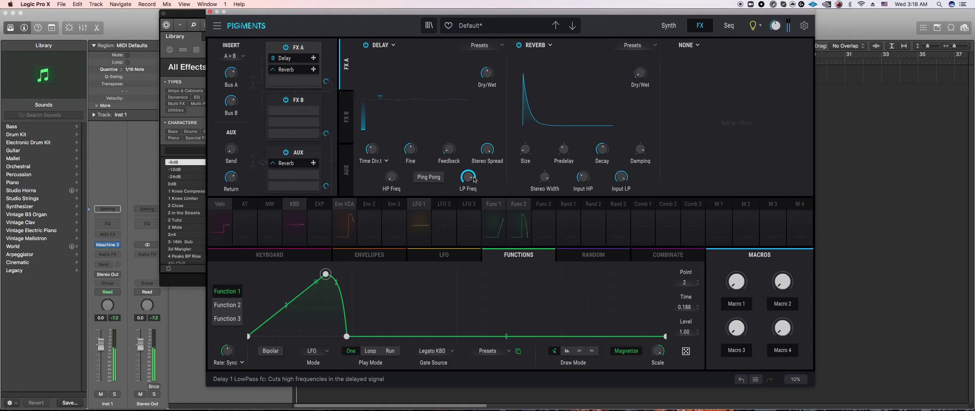
mouse_move(485, 76)
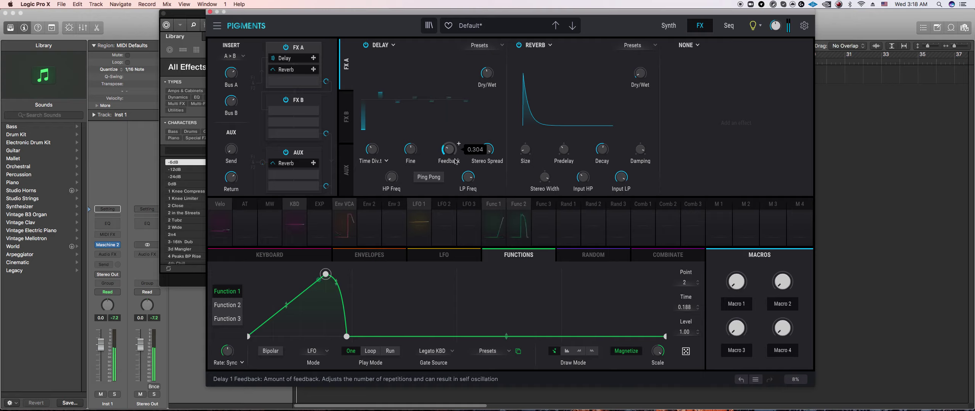
mouse_move(461, 181)
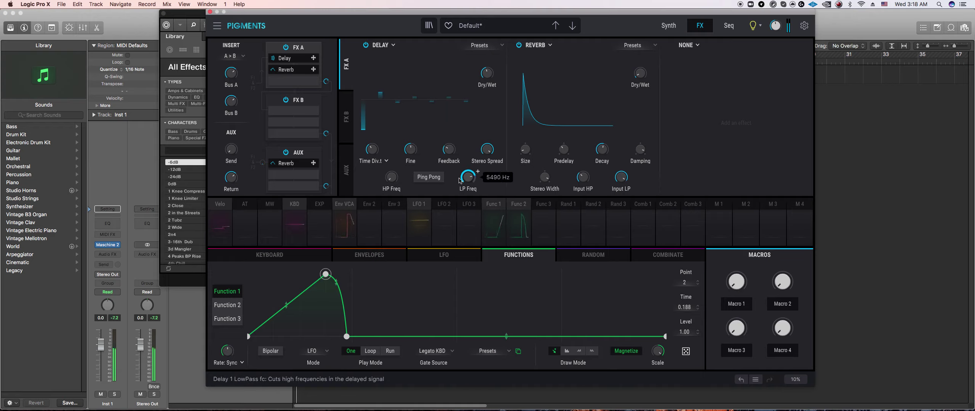
mouse_move(391, 177)
drag(391, 177, 392, 167)
mouse_move(468, 177)
mouse_down()
mouse_move(468, 187)
mouse_move(468, 178)
mouse_up()
- Switch the delay timing to dotted sync
drag(372, 150, 372, 150)
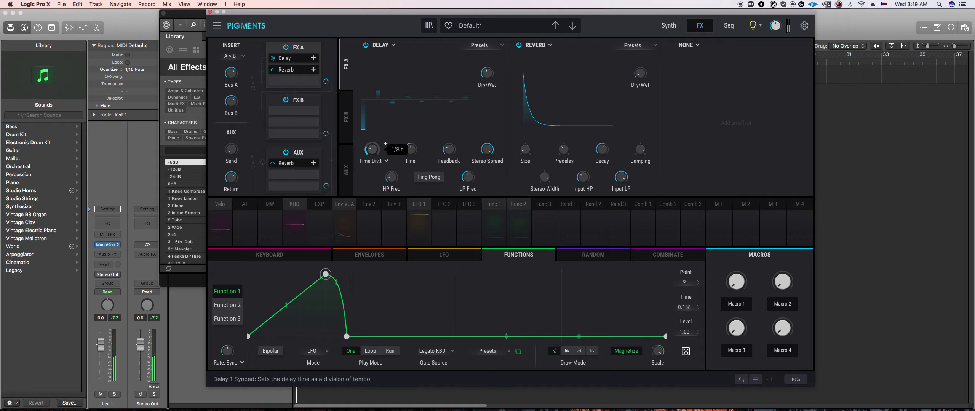
click(381, 162)
click(438, 191)
- Set the delay to 1/8.d with feedback 0.824 and a 27% mix
drag(376, 154, 377, 153)
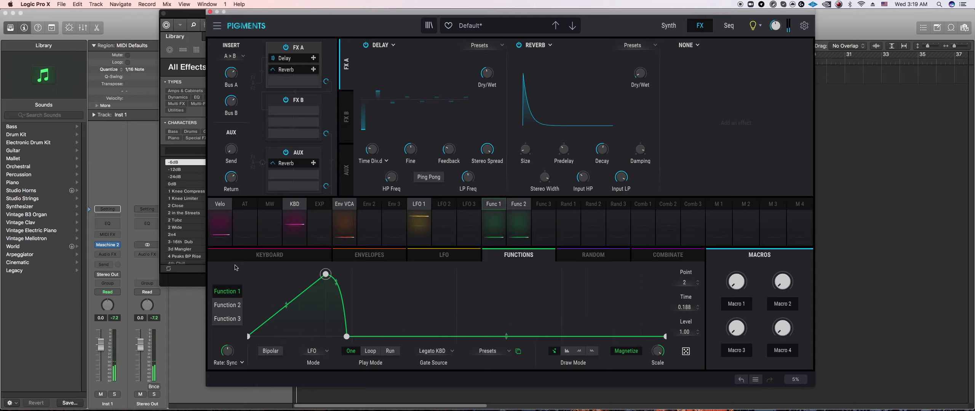
click(198, 328)
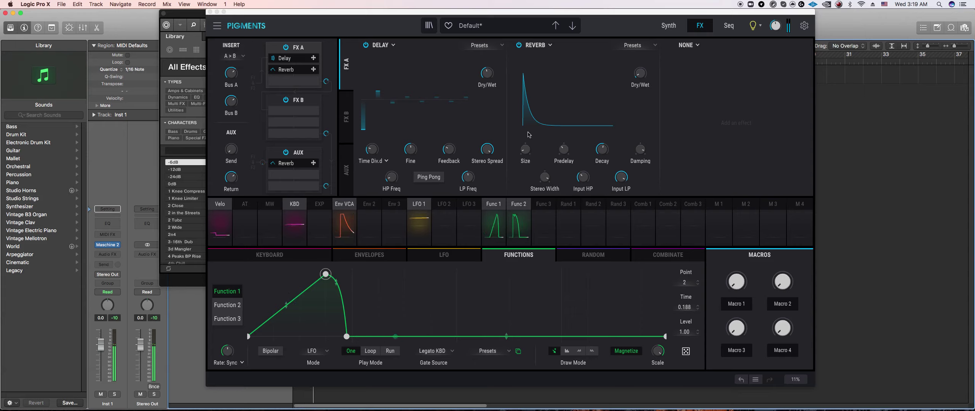
drag(449, 150, 449, 113)
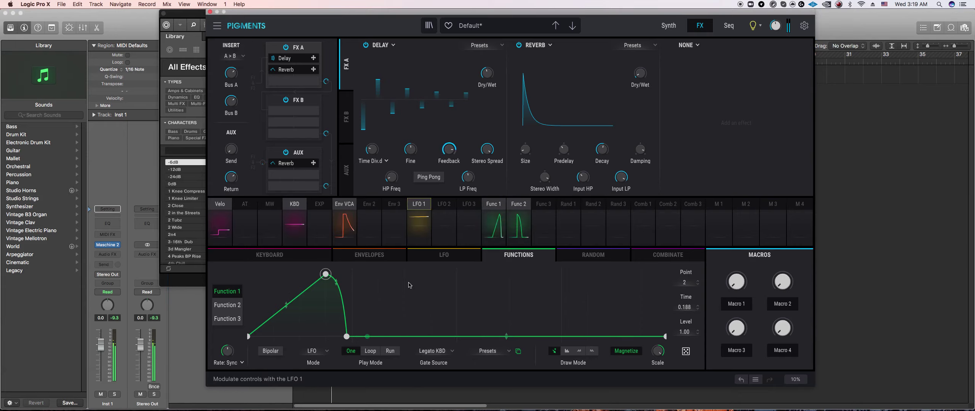
drag(488, 76, 489, 89)
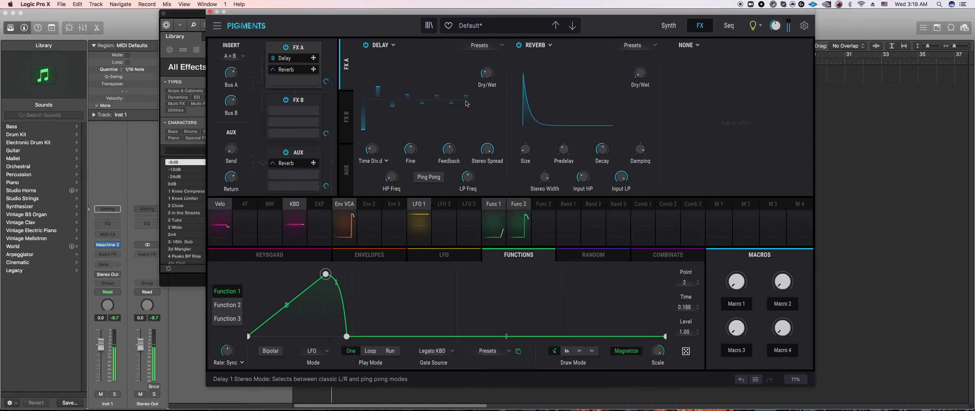
- Switch the delay timing to triplet sync and bring up the slot's effect type list
click(385, 161)
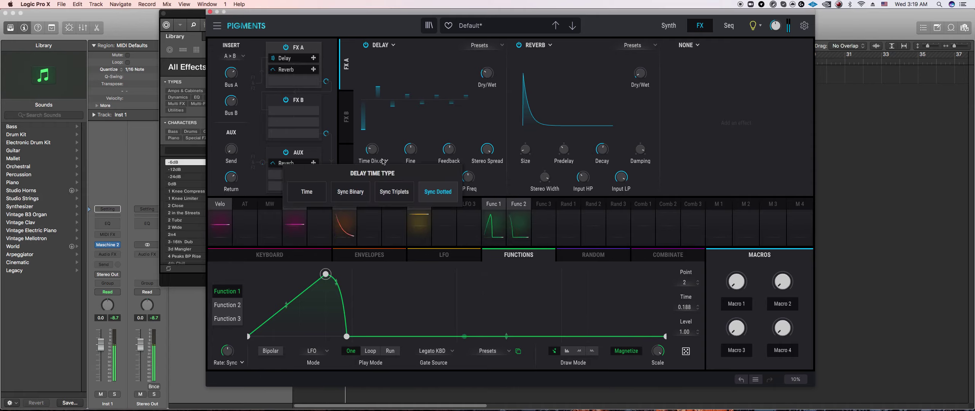
click(386, 195)
click(383, 46)
- Load a PitchShift Delay in the slot, set triplet timing, and lower its low-pass frequency
click(440, 162)
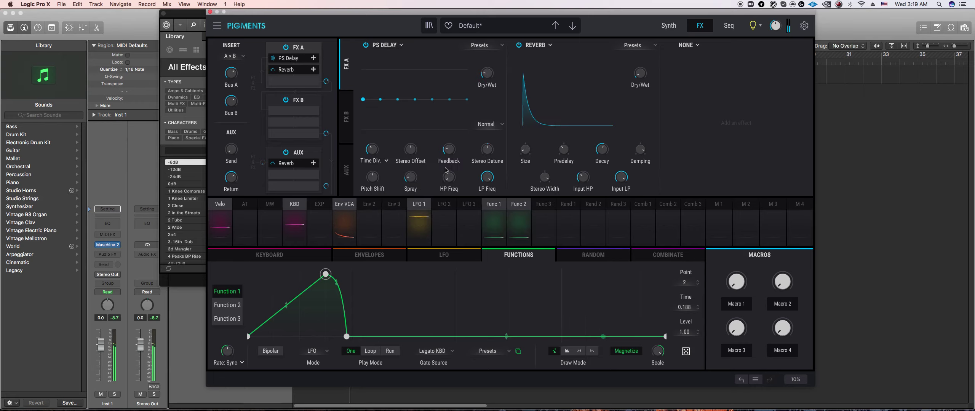
click(377, 162)
click(392, 194)
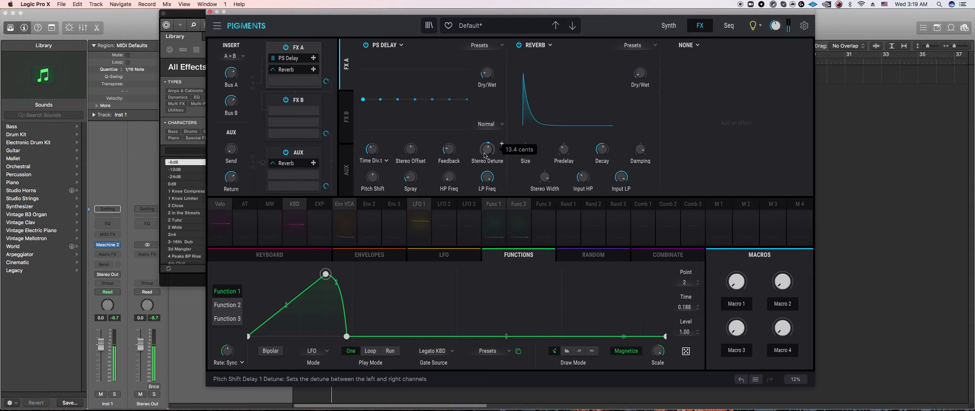
drag(484, 180, 484, 203)
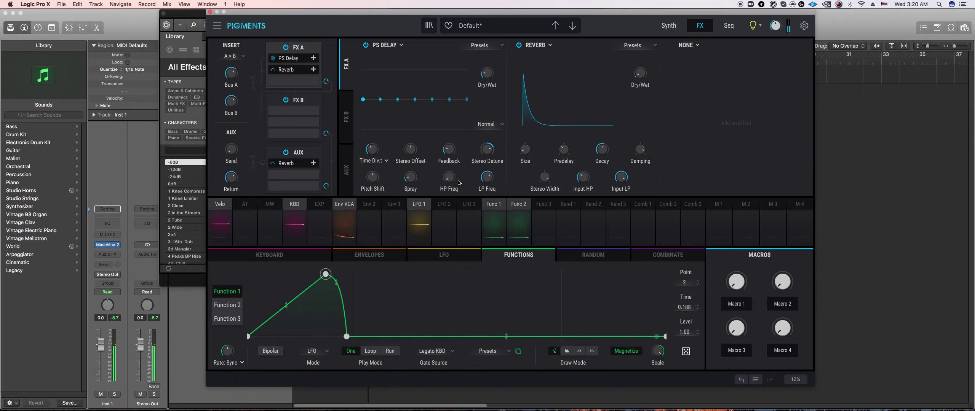
- Reset the PS Delay pitch shift and then bring it to about 0.92 semitones
mouse_move(422, 143)
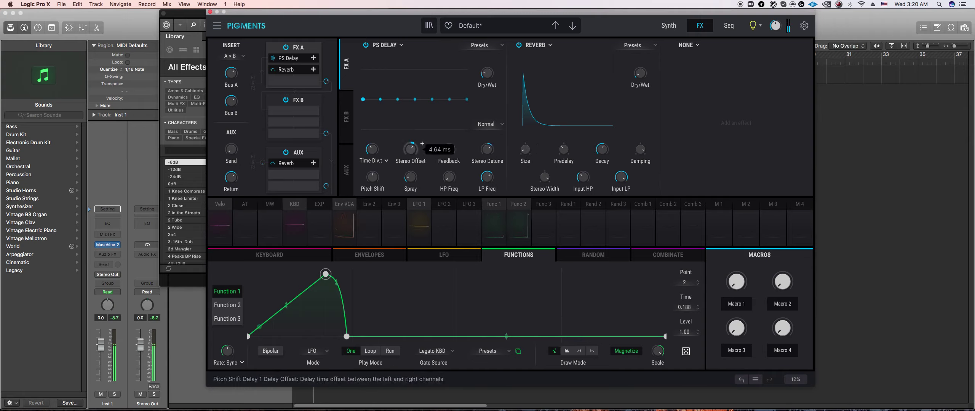
mouse_move(459, 172)
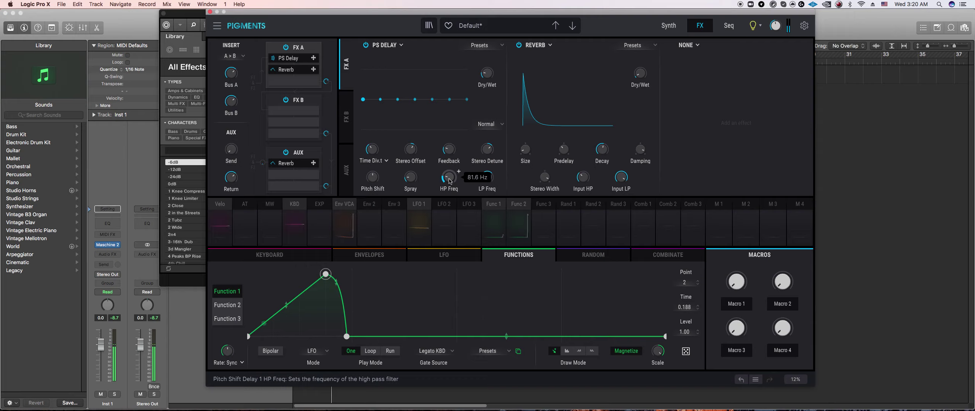
mouse_move(375, 178)
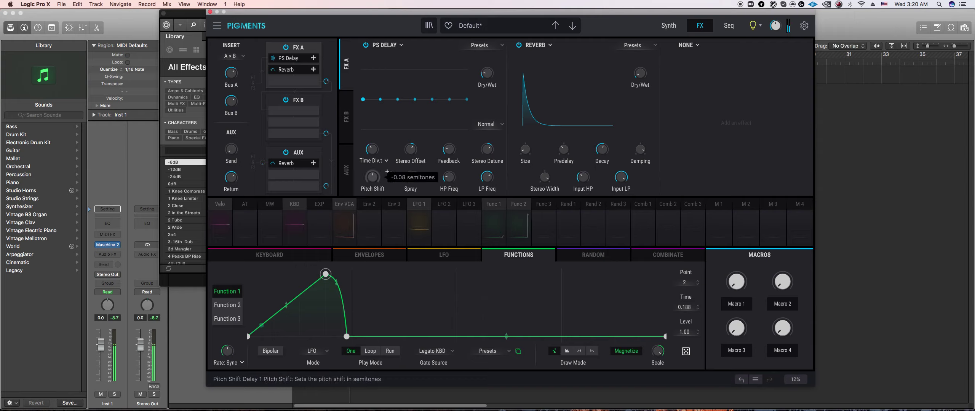
double_click(372, 182)
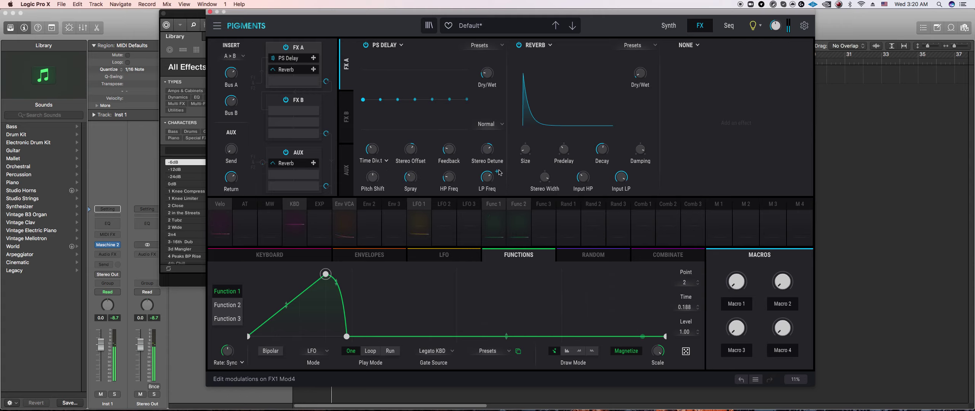
drag(377, 180, 377, 179)
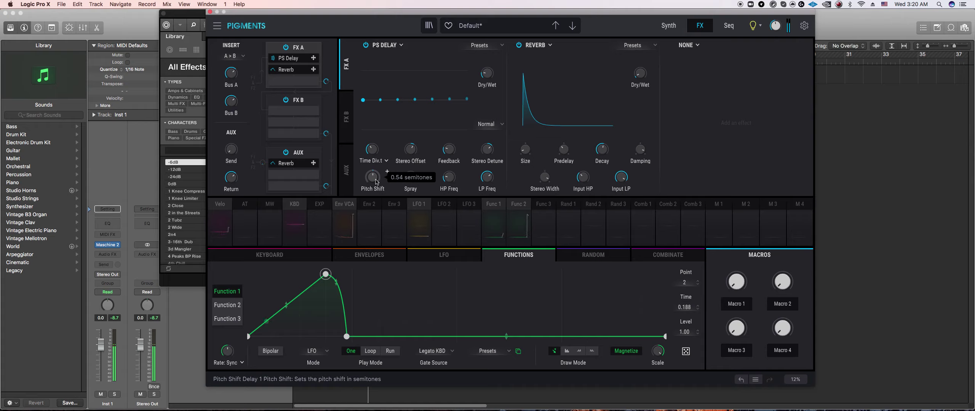
mouse_move(487, 76)
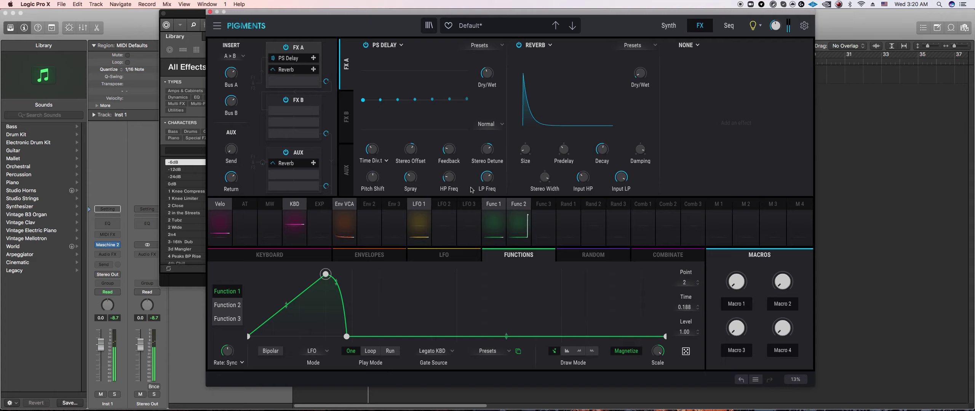
mouse_move(387, 171)
mouse_move(490, 152)
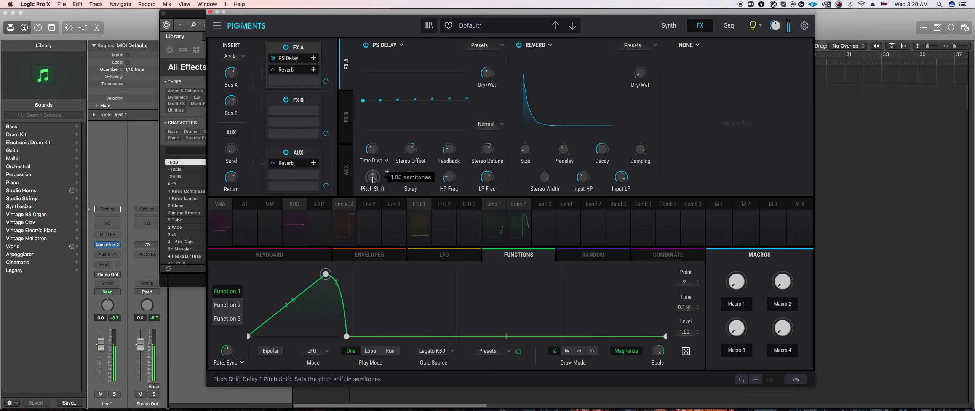
scroll(387, 172, down, 2)
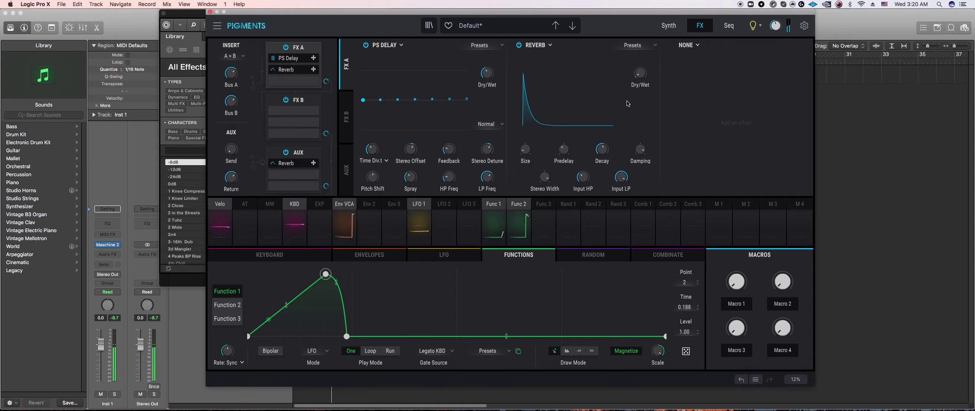
mouse_move(639, 76)
- Pull the Maschine pattern loop end back to bar 2, stop recording with R, and return to Pigments
click(195, 282)
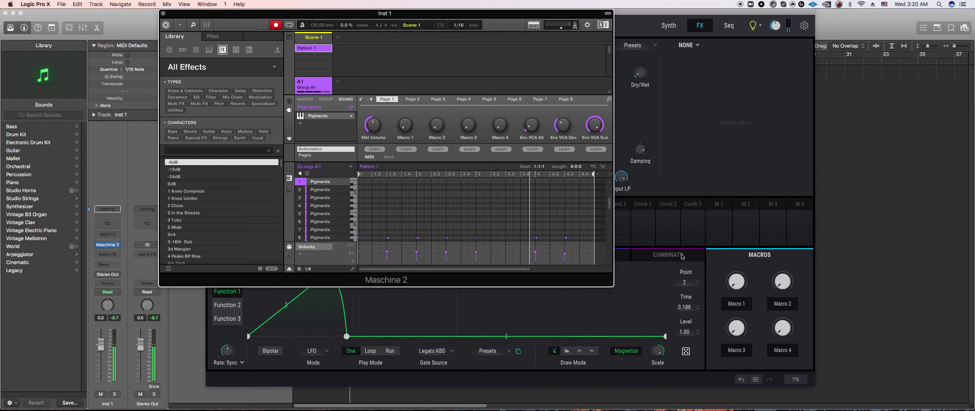
drag(594, 174, 432, 183)
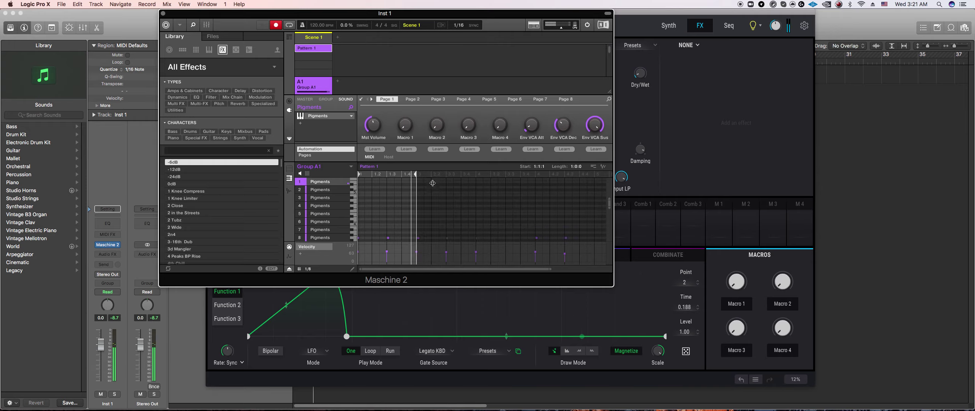
key(r)
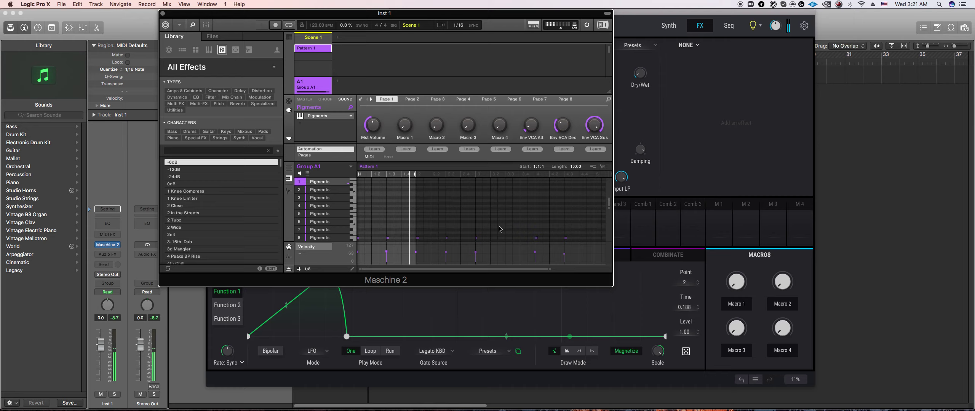
click(294, 378)
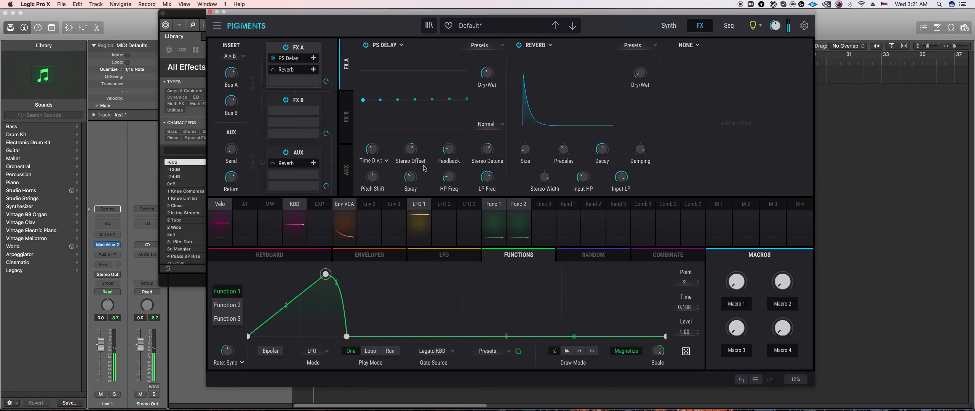
- Lower the delay's LP Freq to about 2326 Hz
mouse_move(457, 145)
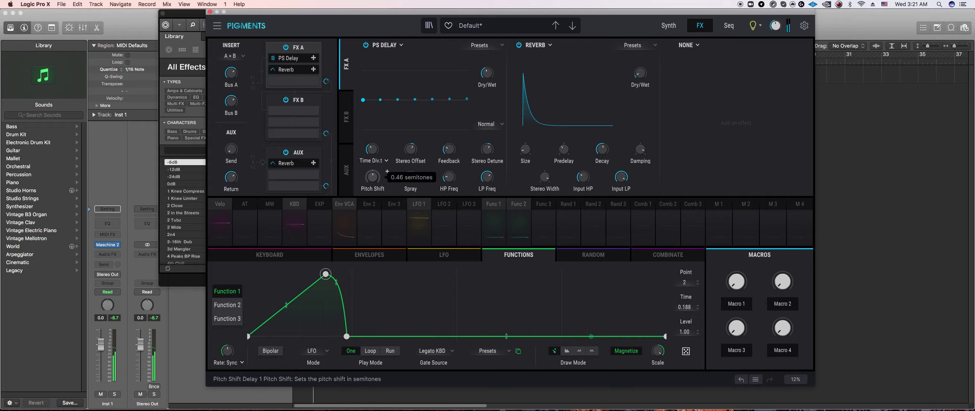
mouse_move(485, 178)
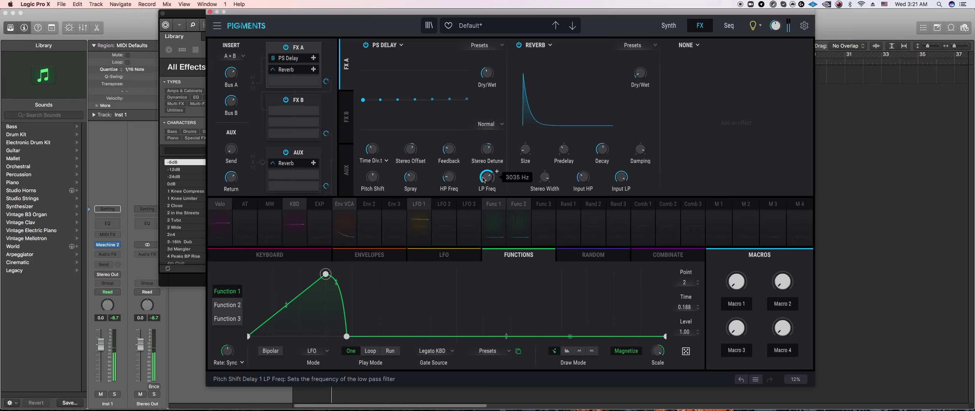
scroll(496, 171, down, 1)
scroll(497, 172, down, 2)
scroll(497, 171, down, 1)
scroll(497, 171, down, 1)
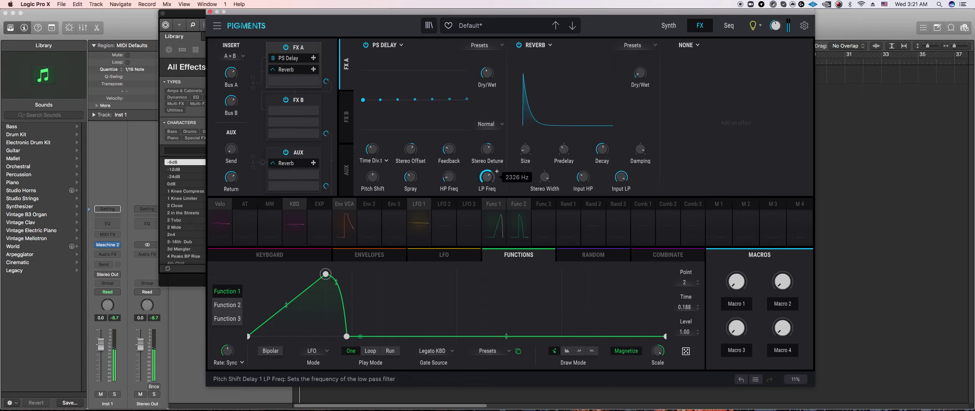
- Add a bypassed Distortion in the third FX slot, then select Maschine 2's second Pigments slot
click(689, 45)
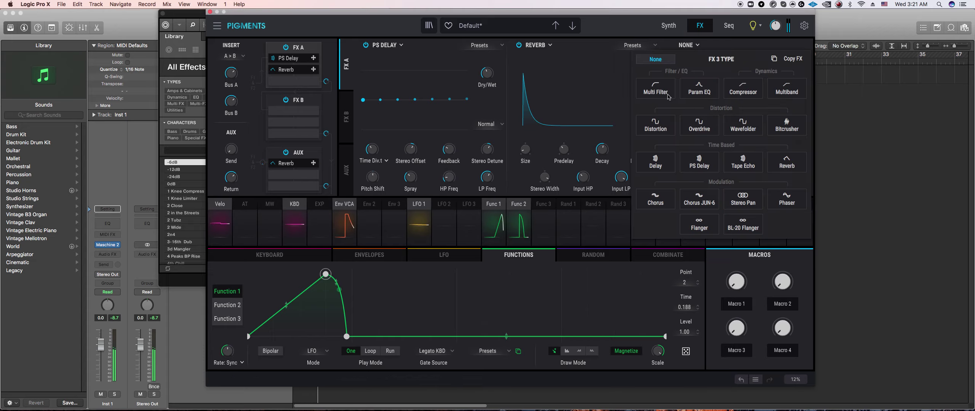
click(662, 137)
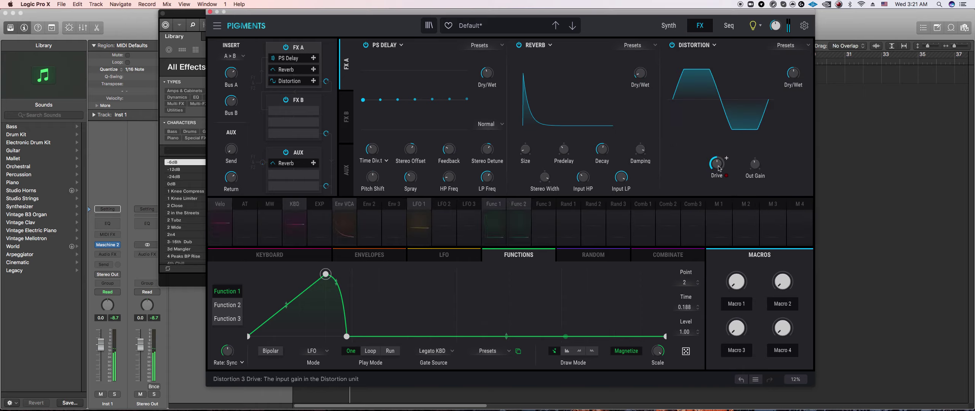
mouse_move(795, 75)
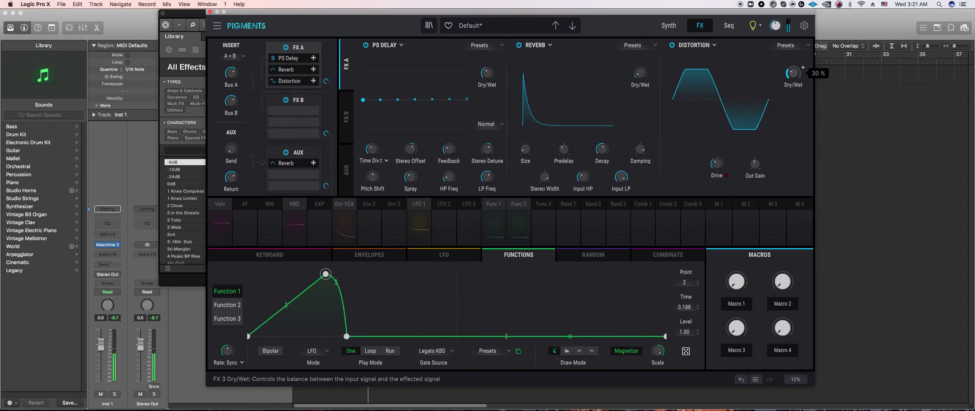
click(672, 45)
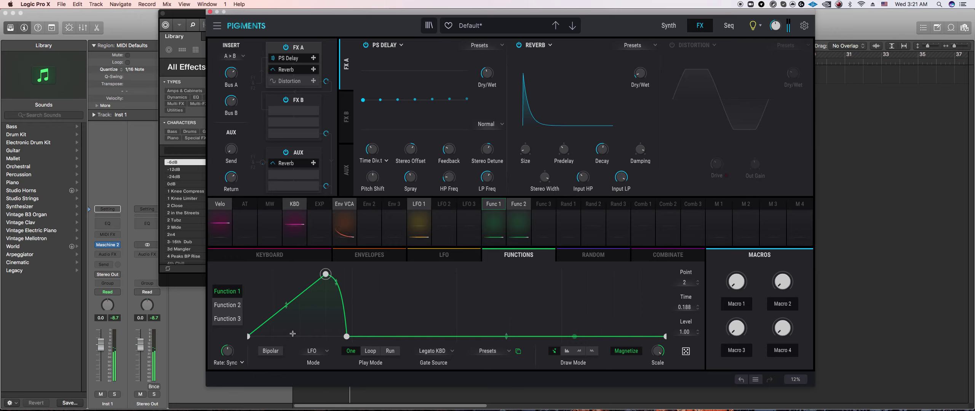
click(203, 281)
click(327, 186)
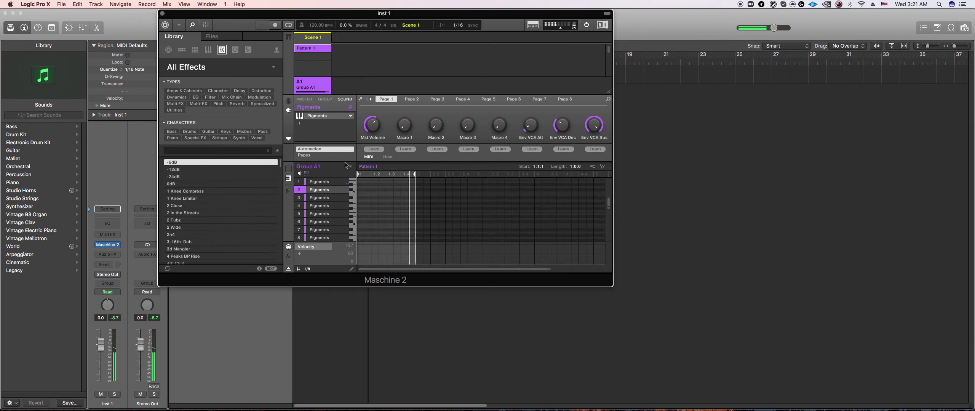
- Close the Pigments window and load Maschine's internal Filter into the next plugin slot
click(327, 183)
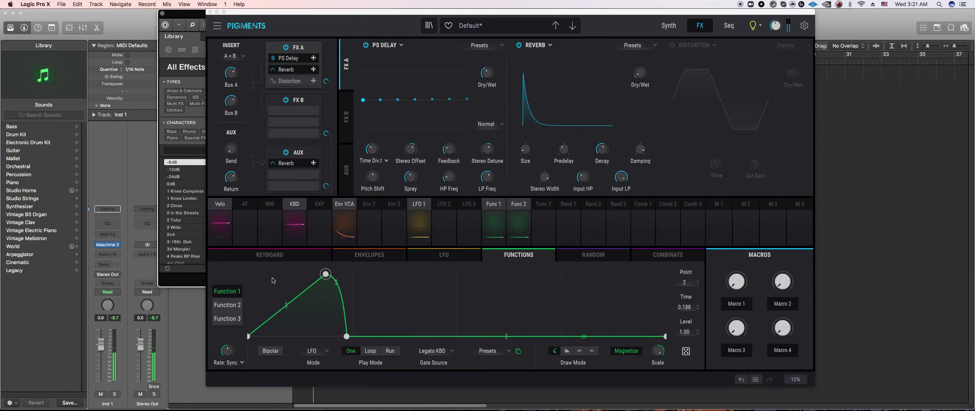
click(210, 13)
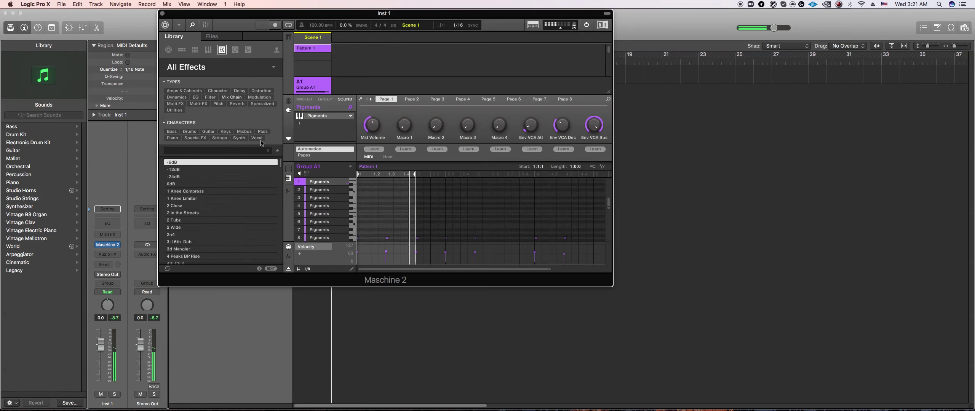
click(300, 125)
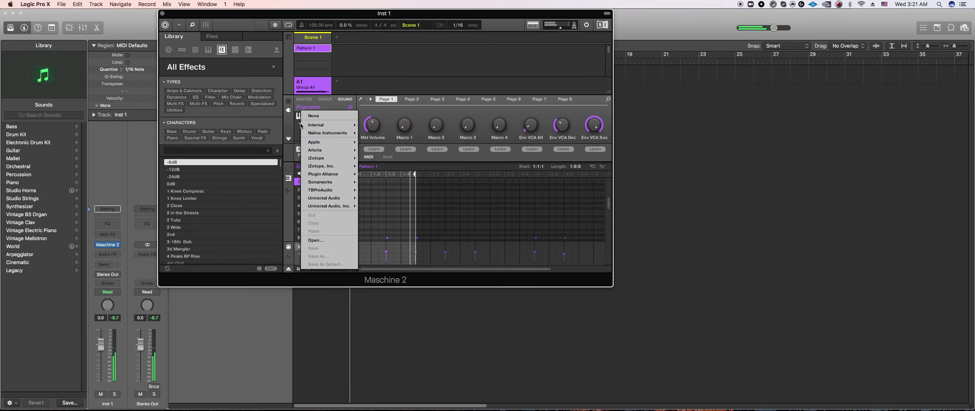
mouse_move(332, 125)
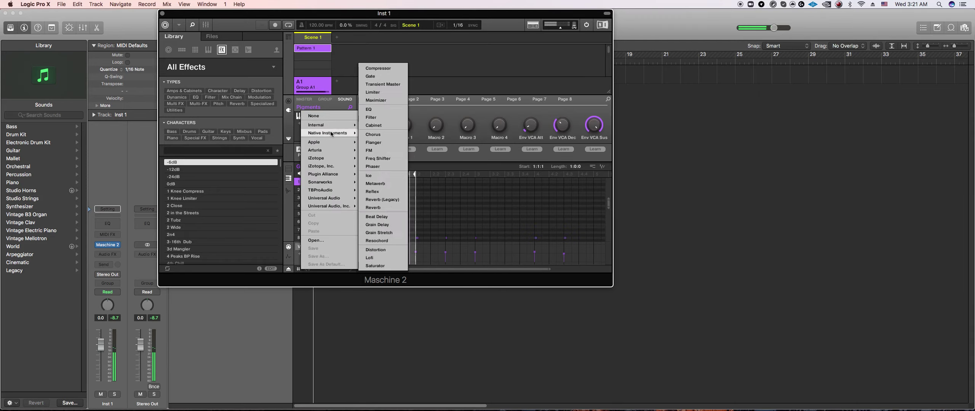
click(371, 118)
- Set the Filter to 46 Hz cutoff, 100% amount, minimum resonance, and an LFO Sync source
drag(405, 125, 405, 163)
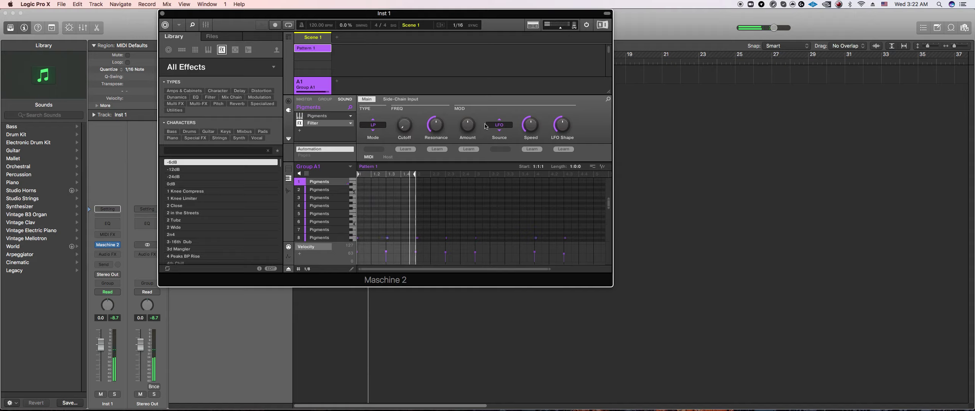
drag(468, 125, 468, 96)
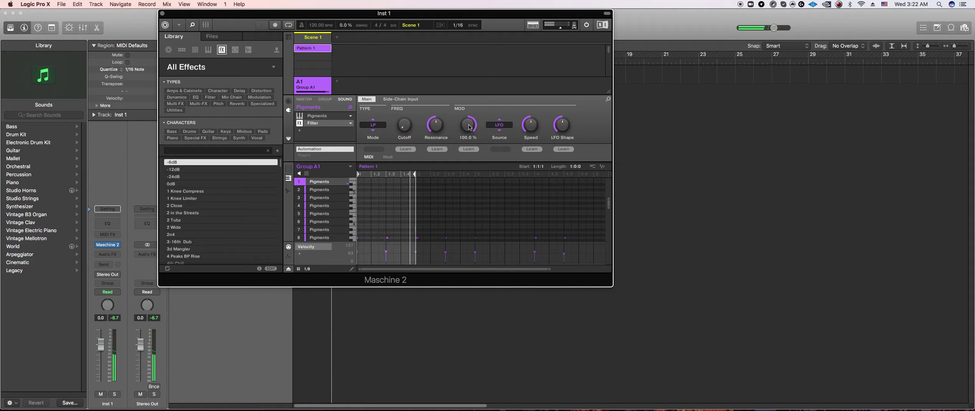
mouse_move(443, 129)
drag(442, 128, 441, 152)
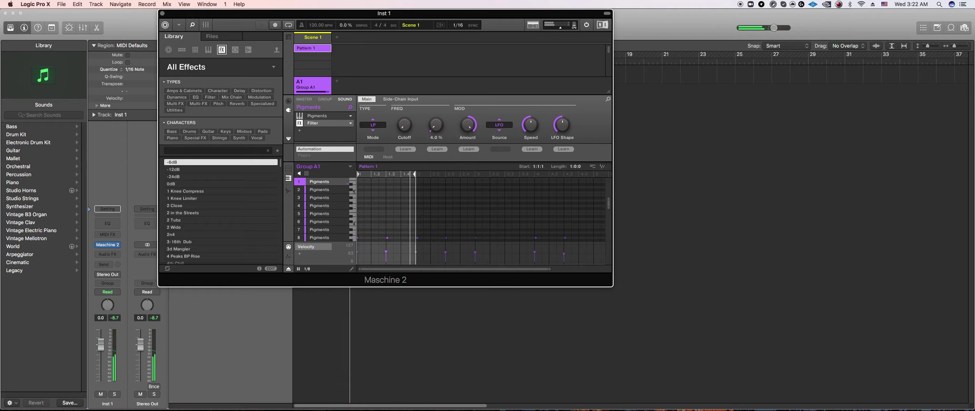
drag(532, 127, 532, 126)
click(500, 125)
click(506, 142)
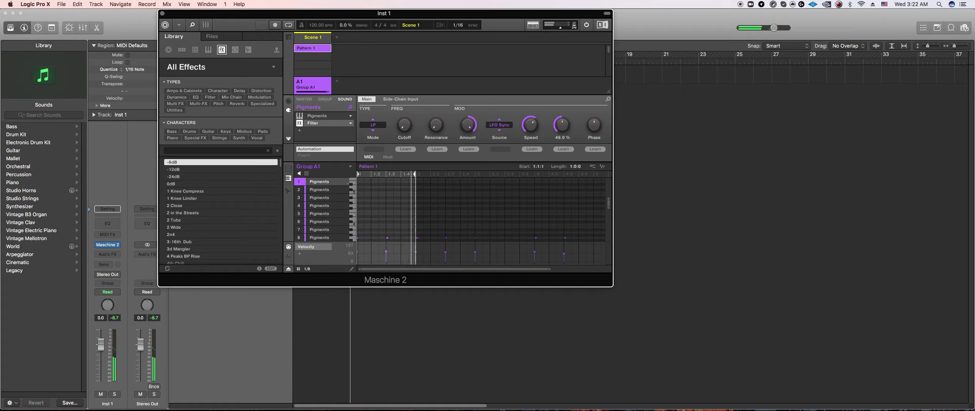
- Set the synced LFO to 43%, raise the cutoff, fine-tune the LFO rate, and set phase to -30%
drag(563, 125, 562, 108)
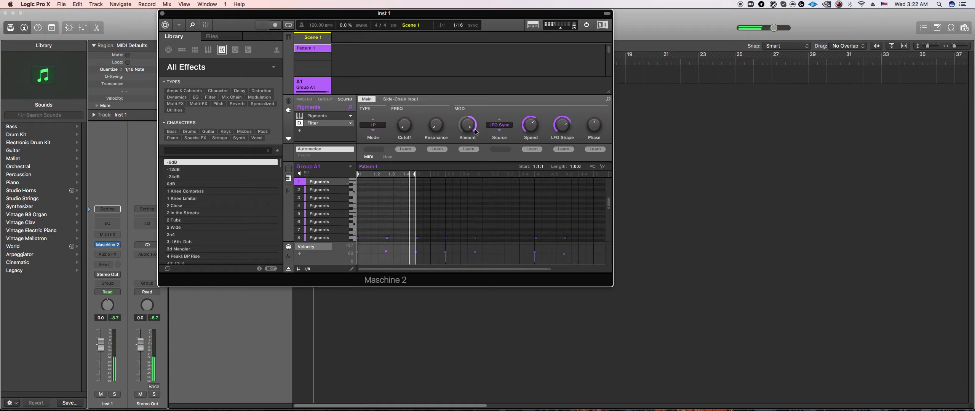
drag(404, 125, 404, 107)
drag(529, 127, 529, 123)
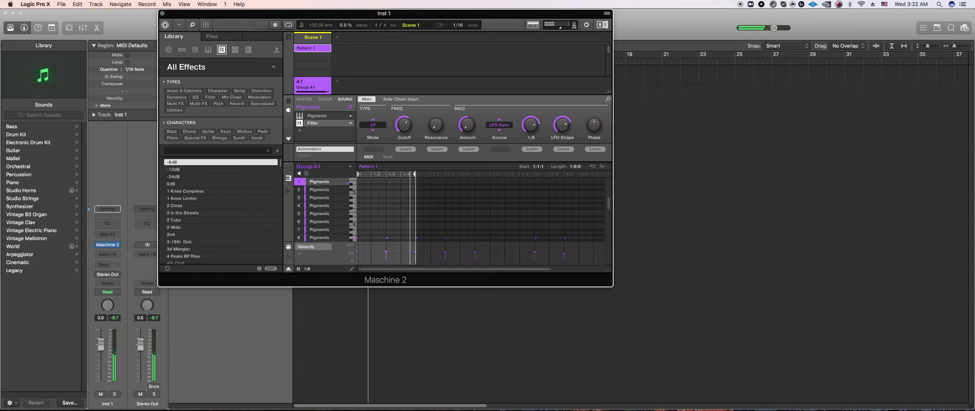
drag(531, 124, 530, 126)
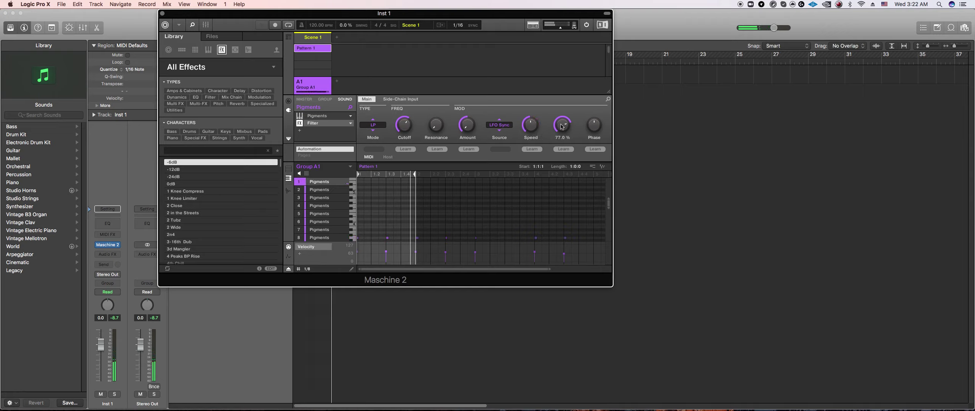
mouse_move(597, 125)
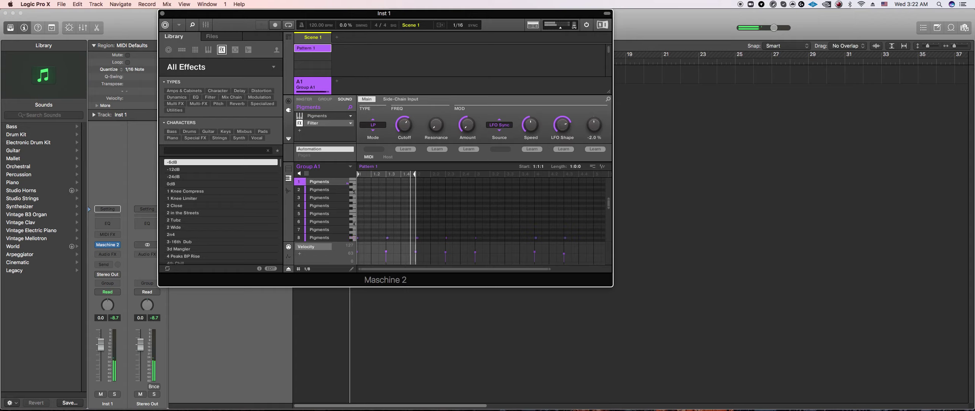
drag(594, 125, 596, 130)
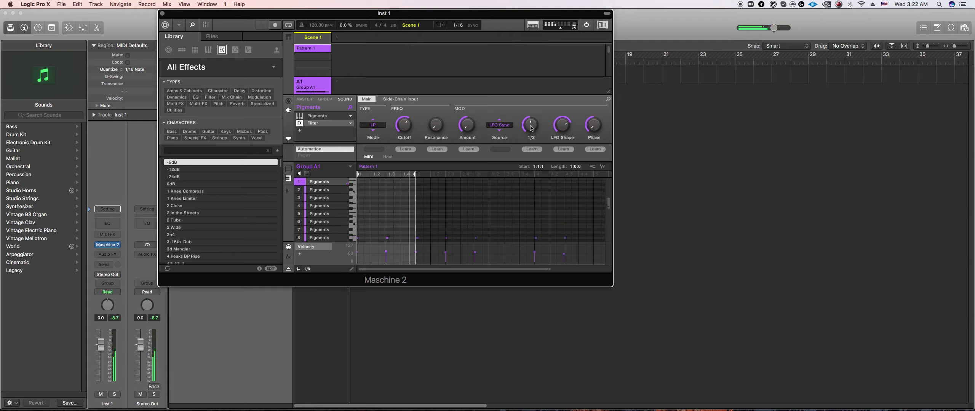
- Raise the LFO sync rate, set cutoff to 9.5 kHz, amount -100%, and LFO shape 37%
drag(530, 126, 563, 131)
drag(404, 125, 404, 113)
drag(467, 125, 468, 131)
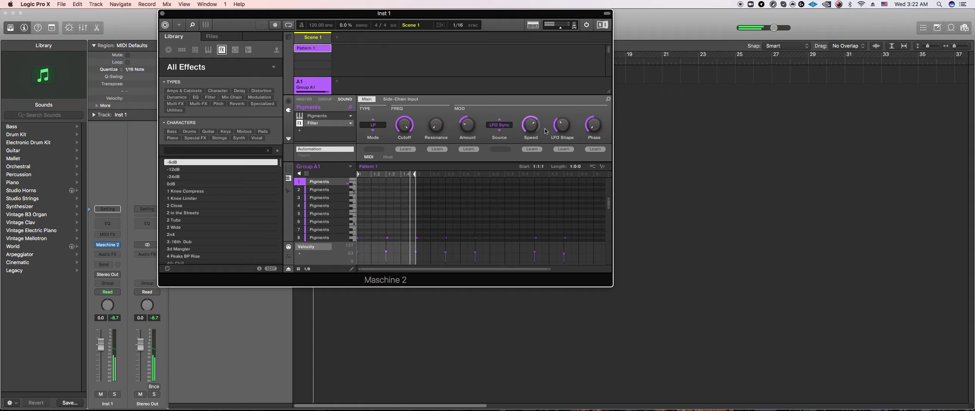
mouse_move(468, 129)
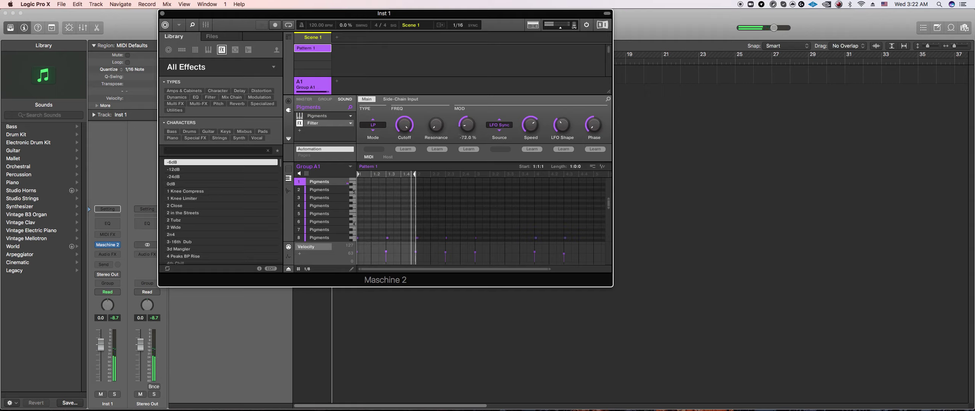
mouse_move(532, 130)
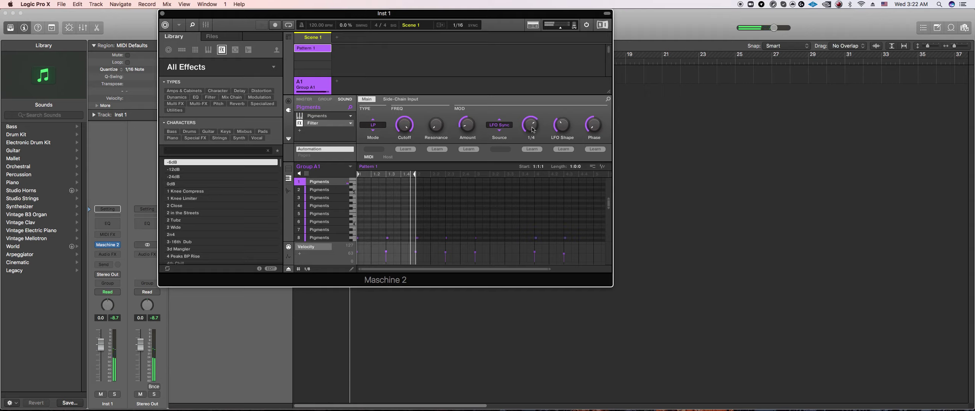
drag(563, 128, 593, 127)
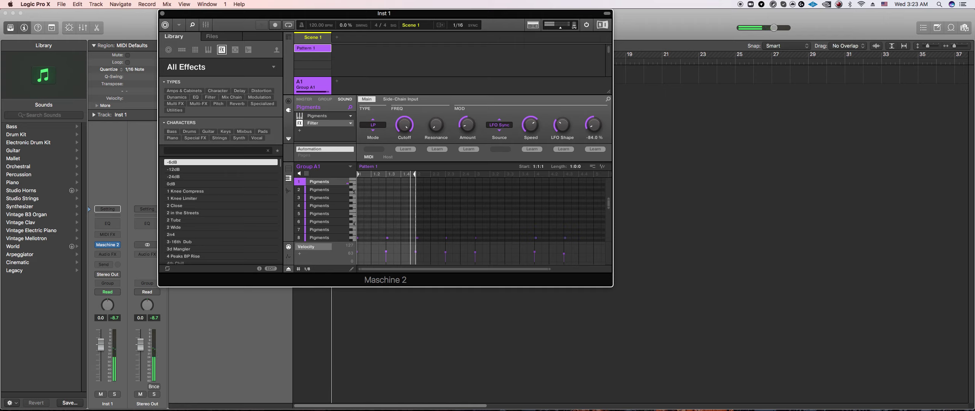
- Settle the LFO phase at about 40%, shape 44%, amount -76%, then show sound 2's Pigments page
drag(595, 127, 595, 92)
drag(596, 129, 596, 133)
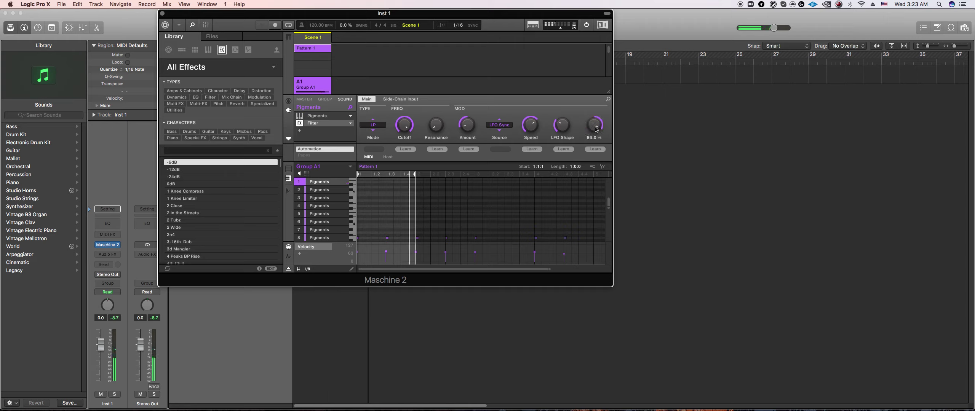
drag(595, 126, 595, 135)
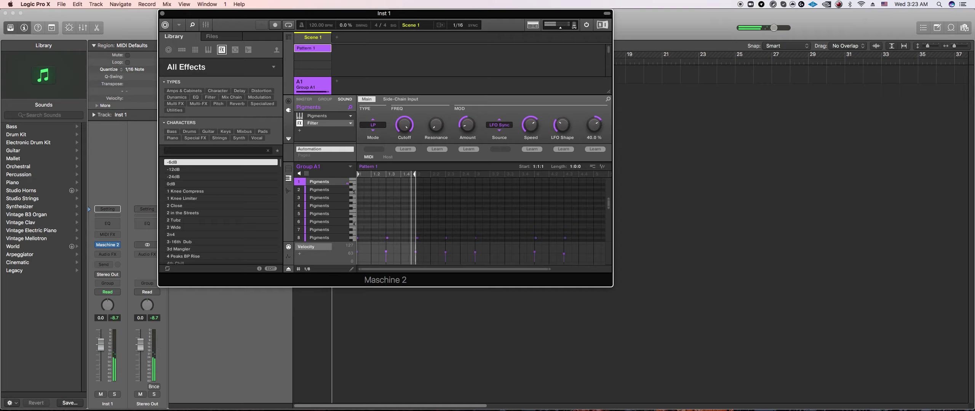
drag(561, 127, 561, 125)
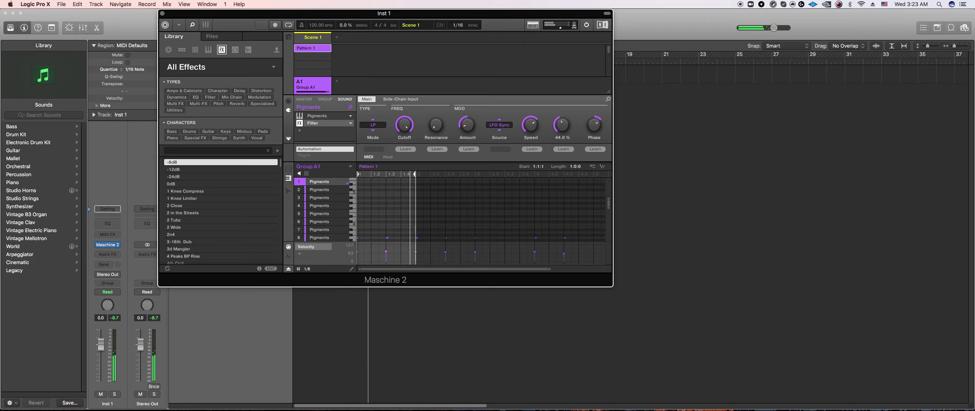
drag(467, 125, 467, 124)
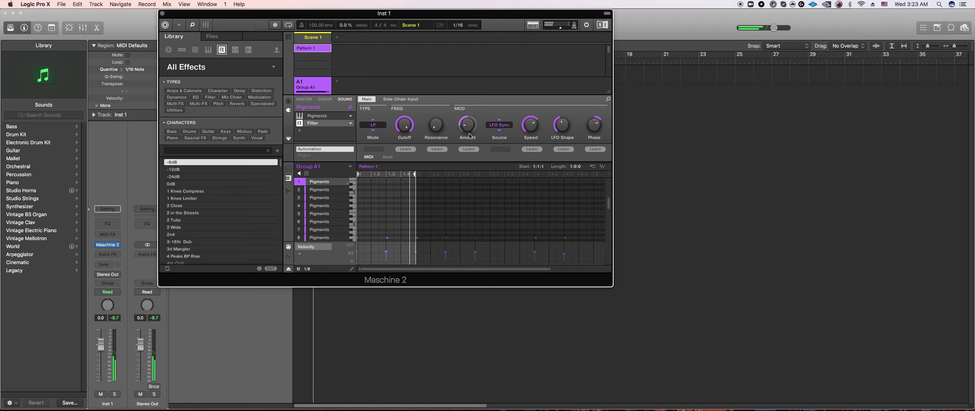
click(326, 190)
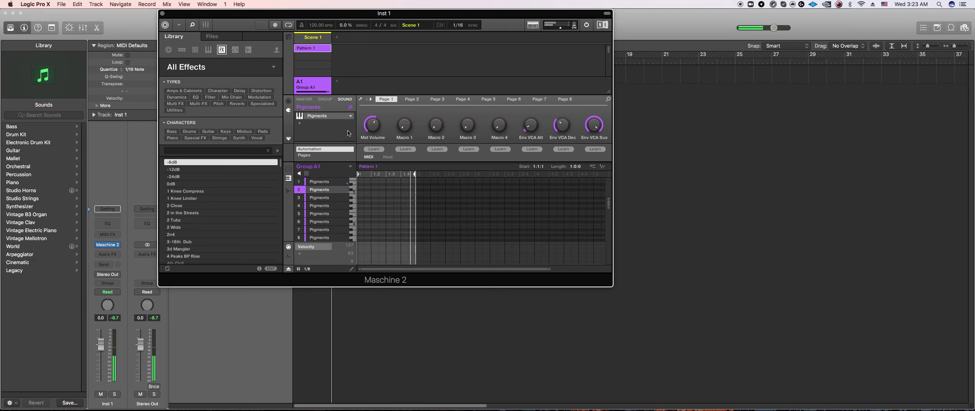
- In the Pigments editor, set the VCA envelope attack to minimum and adjust its release
click(360, 100)
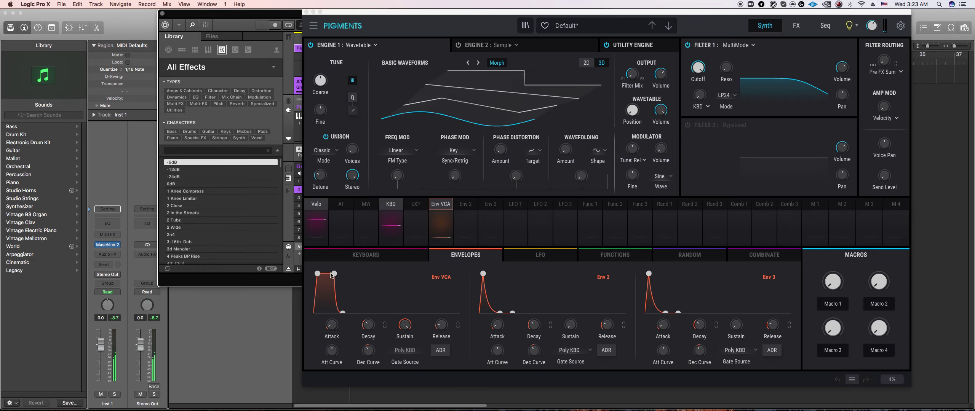
drag(332, 325, 332, 336)
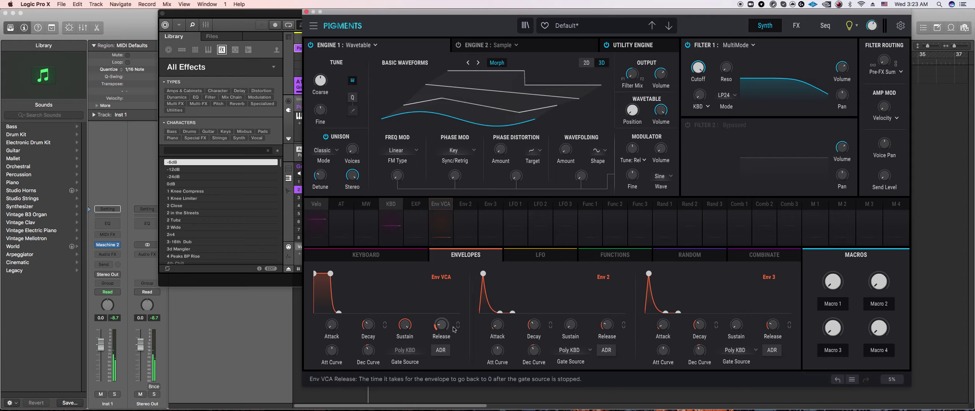
scroll(451, 320, up, 5)
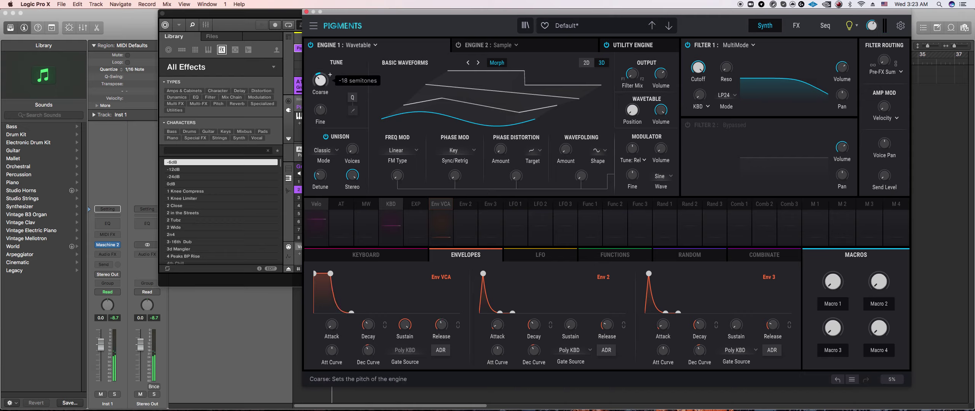
scroll(320, 80, down, 4)
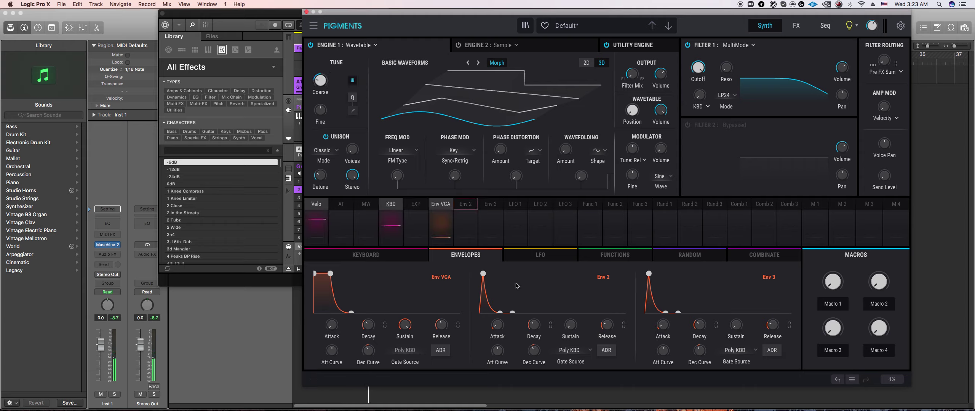
- Set the Env 2 attack to minimum and route Env 2 to Engine 1's coarse pitch
drag(499, 326, 498, 341)
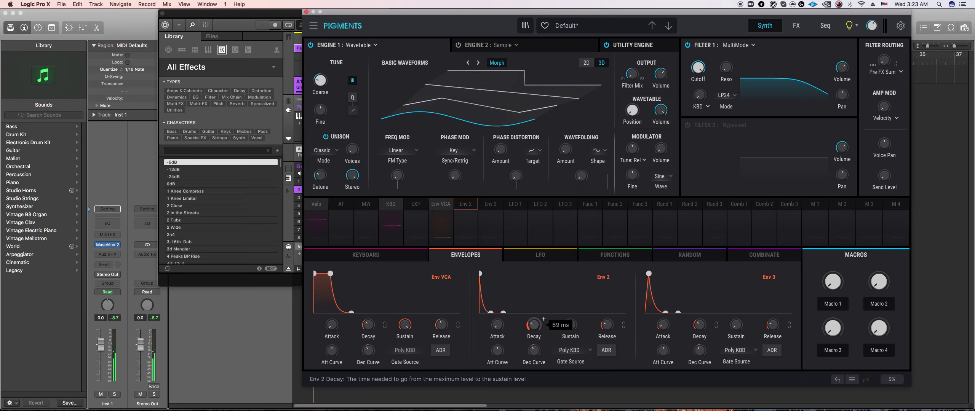
click(465, 207)
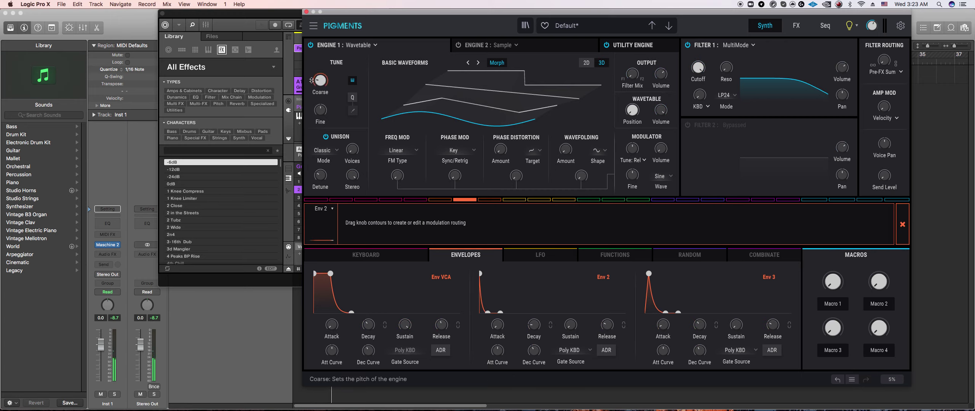
drag(313, 77, 313, 74)
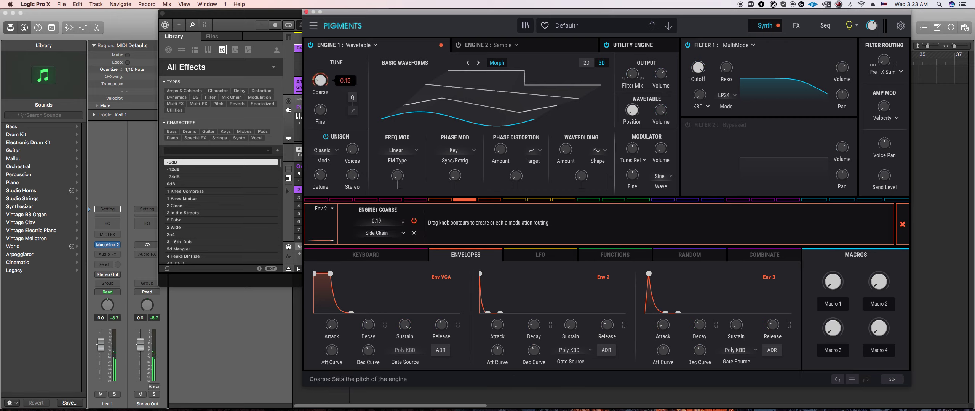
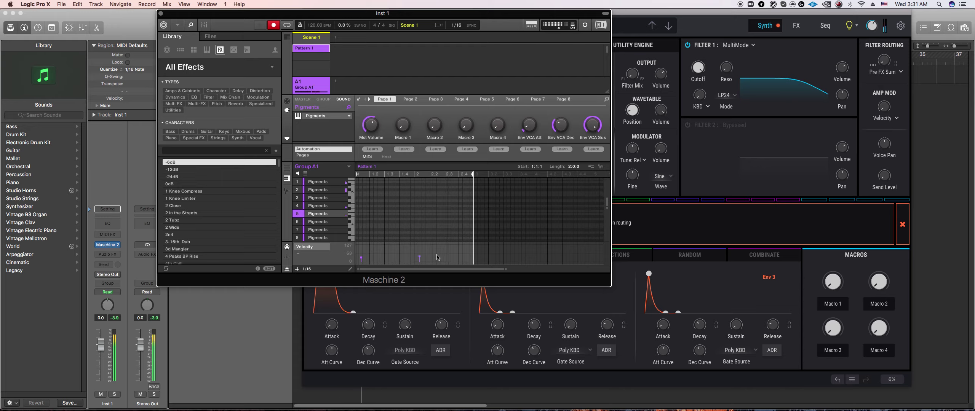
- Select a short note in the Pigments pattern, then draw one more note beside it
scroll(425, 229, down, 2)
scroll(408, 215, down, 3)
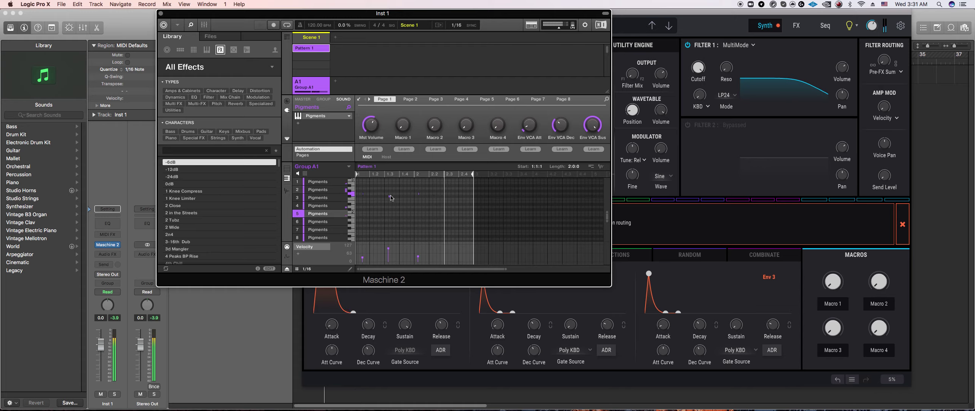
click(390, 196)
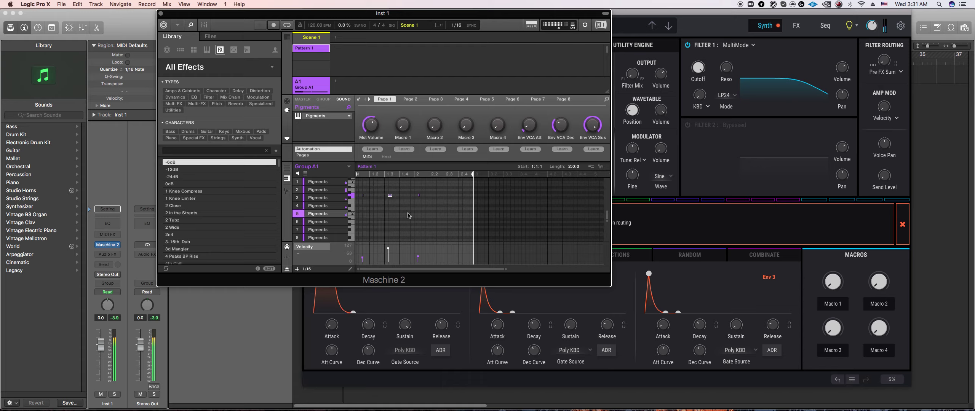
scroll(406, 215, up, 2)
click(386, 189)
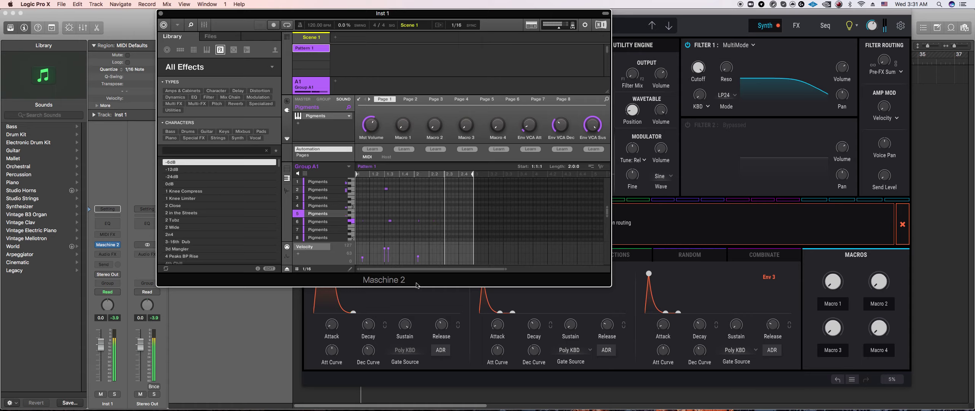
- Set the step grid to 1/32, then 1/64, nudging notes onto the finer grid lines
click(307, 269)
click(330, 184)
drag(506, 270, 446, 269)
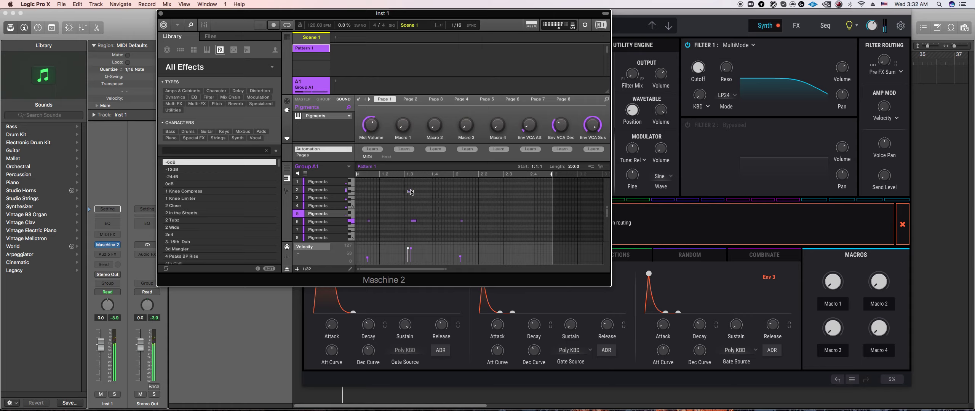
drag(408, 189, 411, 206)
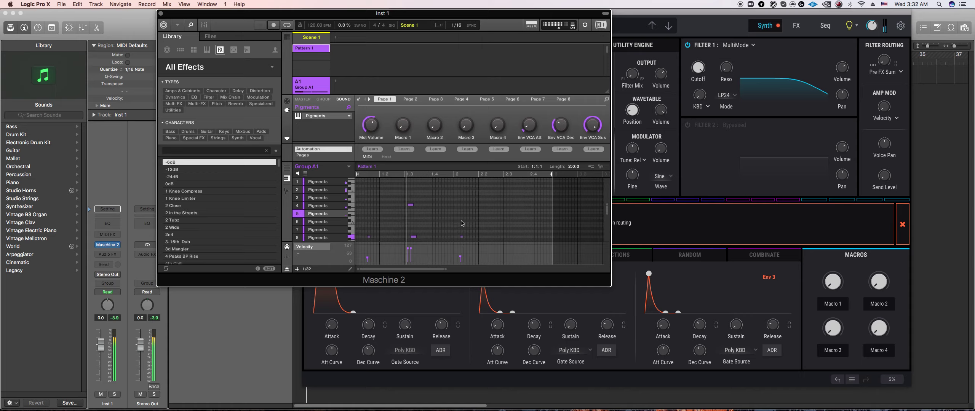
click(307, 269)
click(318, 192)
drag(410, 207, 410, 207)
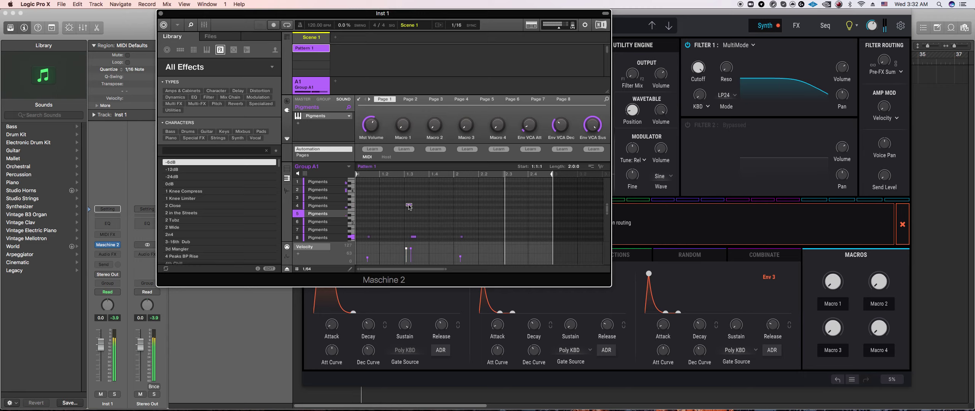
scroll(411, 238, down, 1)
click(413, 229)
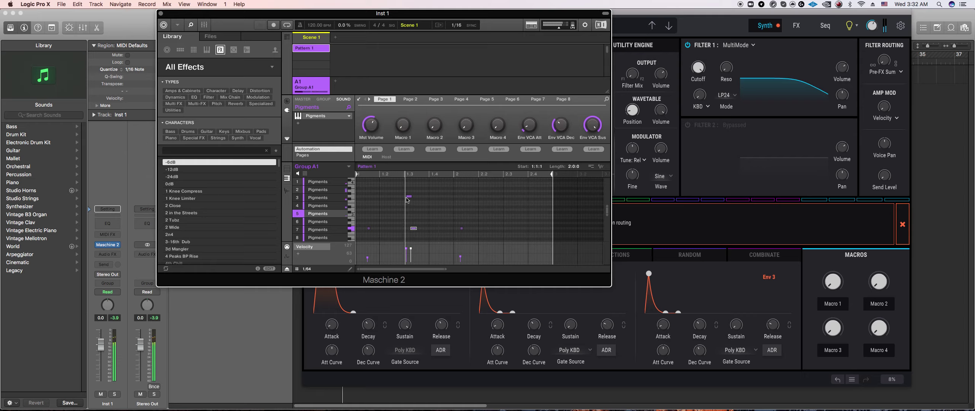
- On a 1/16 grid, move the row-3 note onto 1.3, then nudge the row-7 note on 1/32
click(306, 269)
click(319, 176)
drag(410, 197, 407, 198)
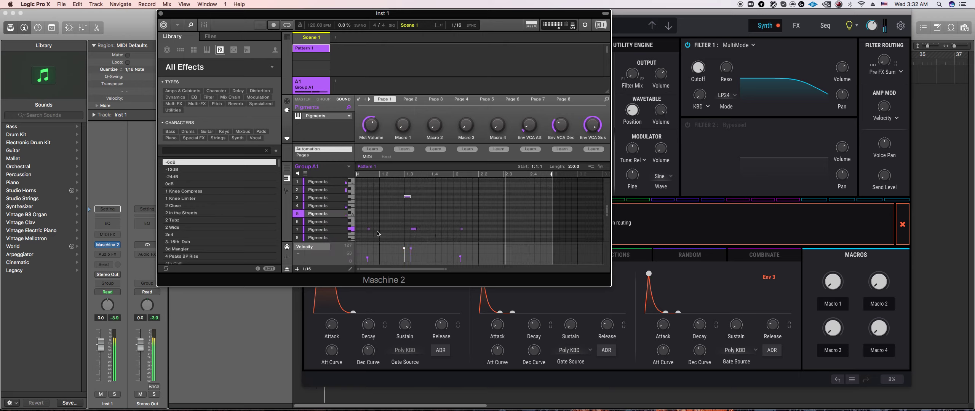
click(307, 269)
click(316, 191)
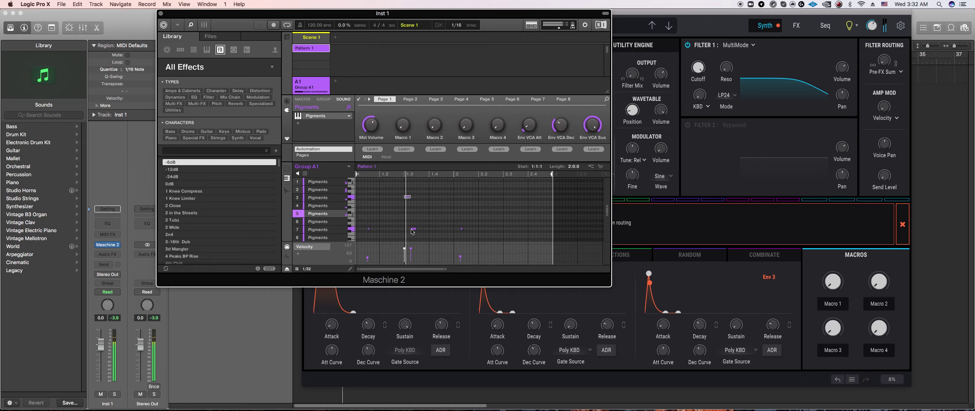
drag(414, 231, 411, 230)
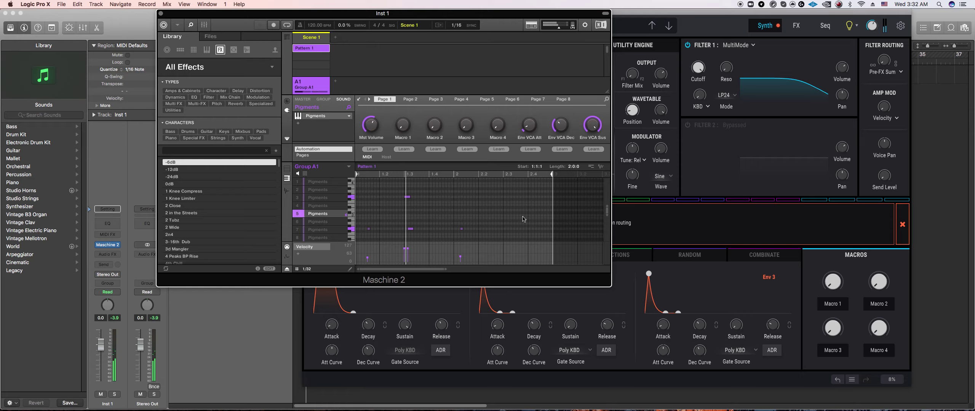
- Lengthen the note at 1.3 and shift two selected notes one step later
drag(413, 229, 417, 228)
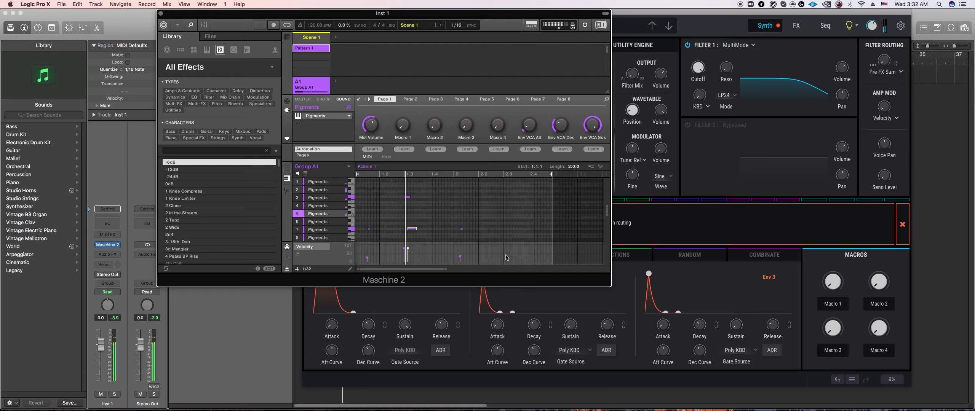
drag(400, 190, 418, 219)
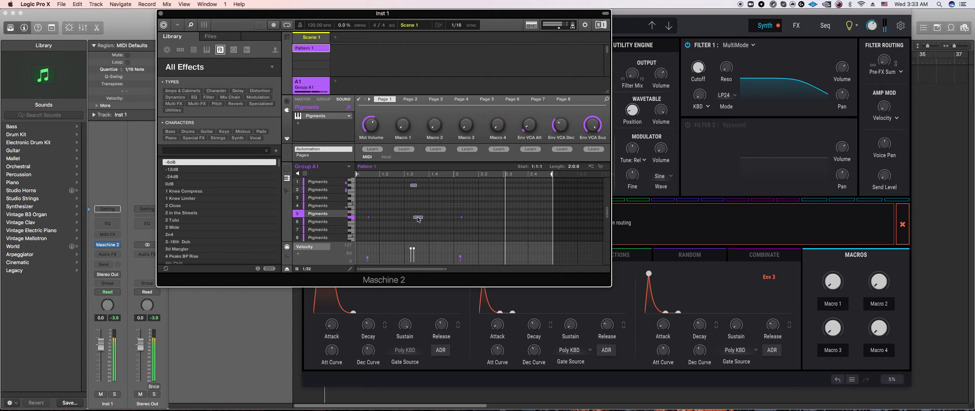
drag(419, 220, 424, 220)
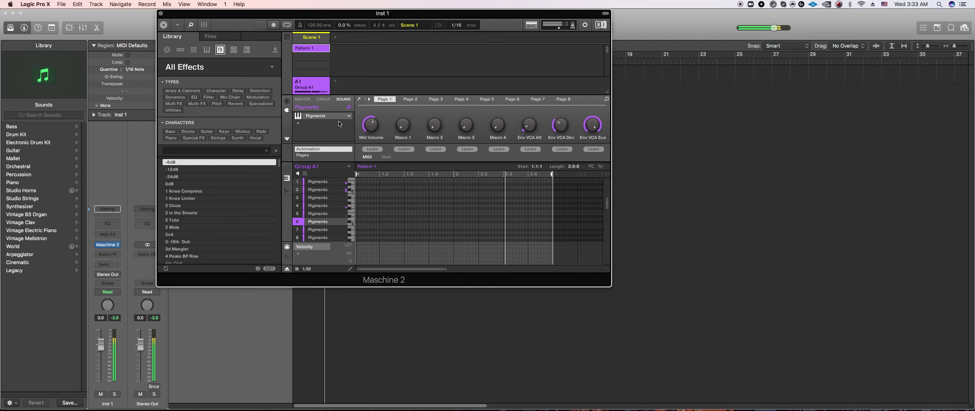
- Tune the wavetable engine down in semitones and load the Drum Transients wavetable
click(359, 100)
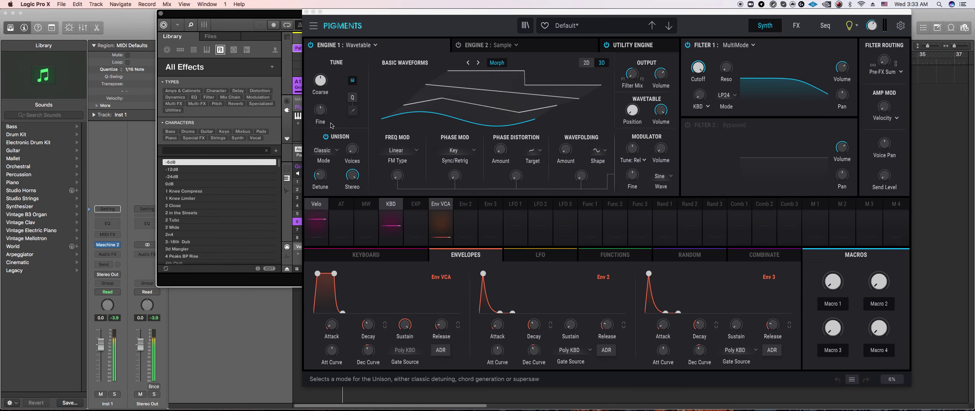
mouse_move(320, 80)
mouse_down()
mouse_move(320, 99)
mouse_move(320, 82)
mouse_up()
click(438, 65)
click(397, 93)
click(474, 128)
click(606, 63)
- Add unison voices, lengthen the Env VCA release, and try then remove Env VCA modulation of FM
drag(441, 325, 441, 321)
drag(351, 152, 351, 143)
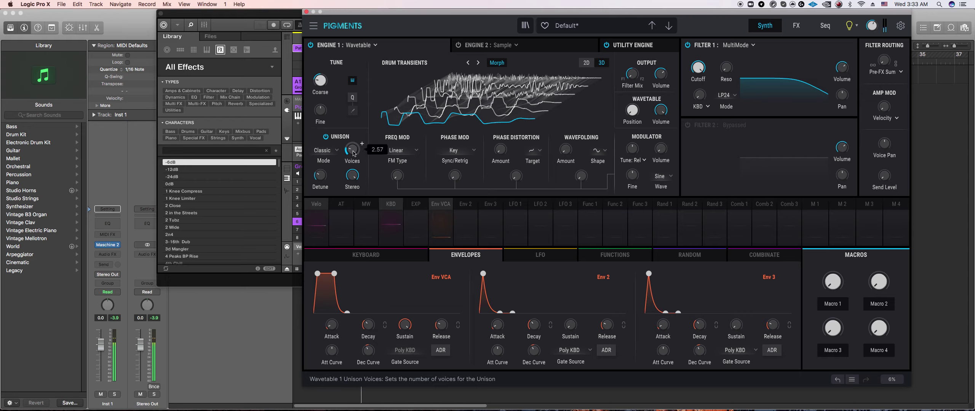
drag(442, 326, 445, 321)
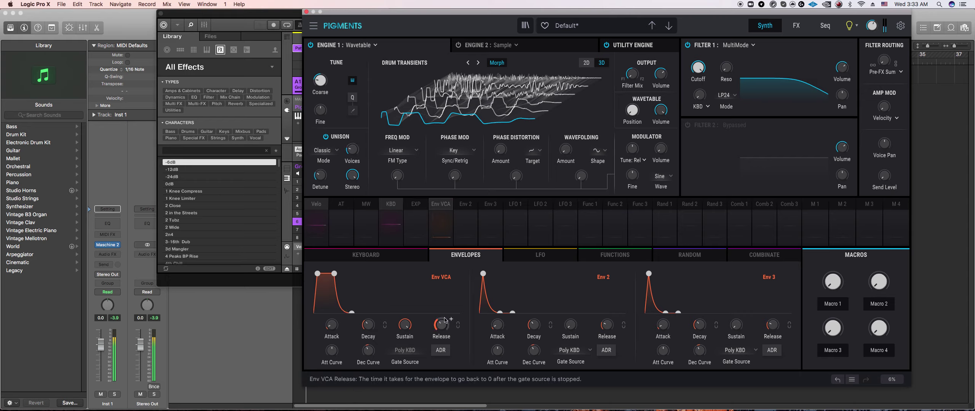
drag(397, 175, 403, 171)
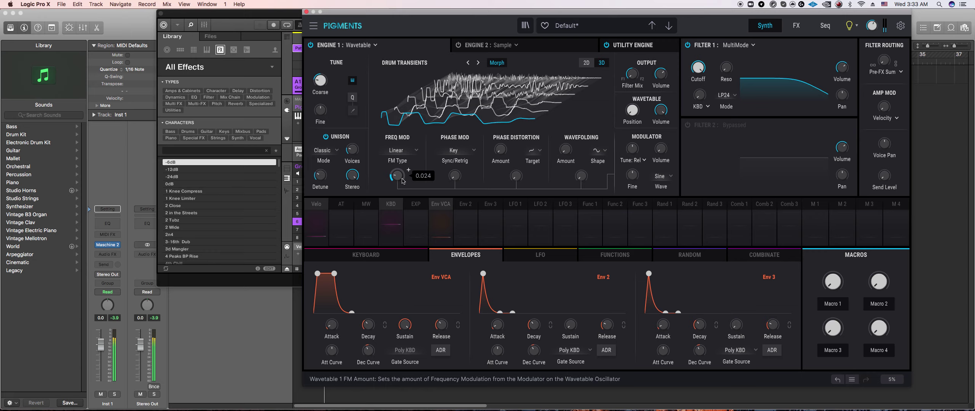
click(449, 206)
mouse_move(397, 175)
mouse_down()
mouse_move(390, 170)
mouse_move(392, 177)
mouse_up()
drag(497, 324, 534, 335)
click(497, 233)
- Show the waveform in 2D and make Filter 1 a BP36 band-pass at about 3642 Hz
click(903, 225)
click(586, 63)
click(727, 95)
drag(698, 66, 707, 65)
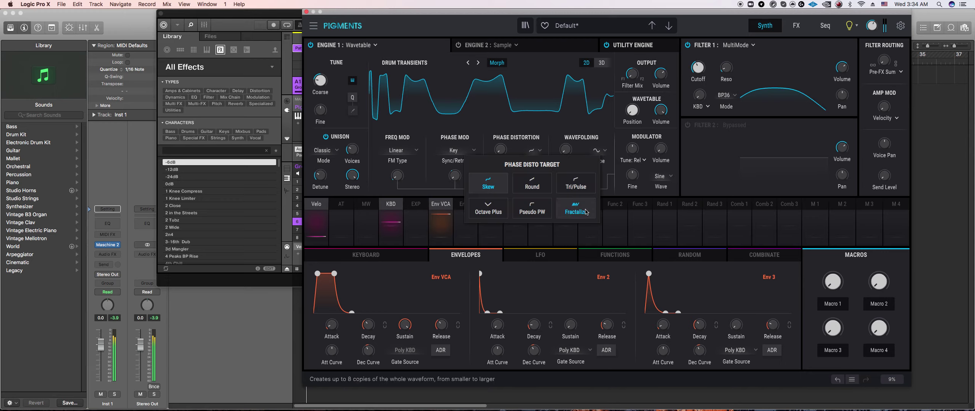
- Raise the wavefolding amount and add a little phase distortion
drag(567, 149, 566, 146)
drag(502, 150, 502, 148)
scroll(513, 144, up, 2)
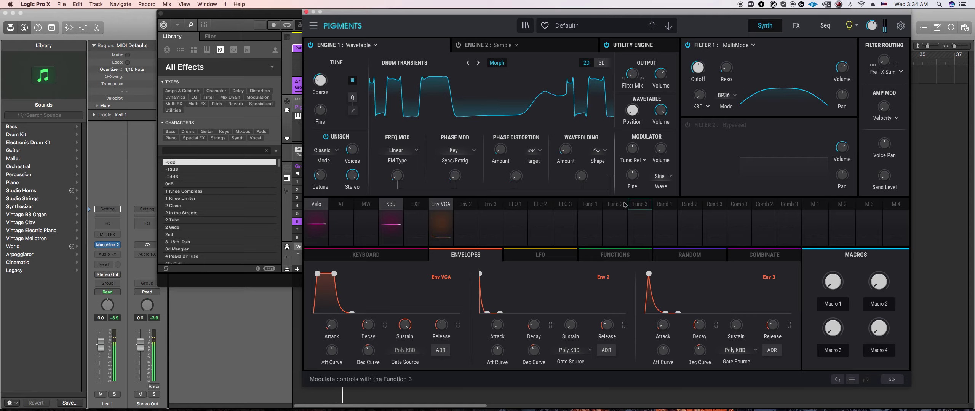
- Set the Env VCA attack to 1.2 ms, shorten the release, and select a Maschine pattern note
drag(332, 326, 332, 324)
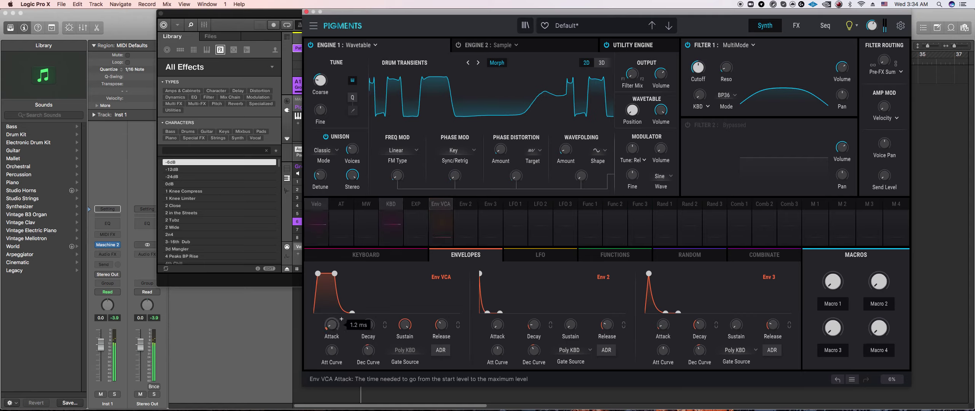
drag(441, 325, 441, 330)
click(229, 13)
drag(514, 217, 528, 242)
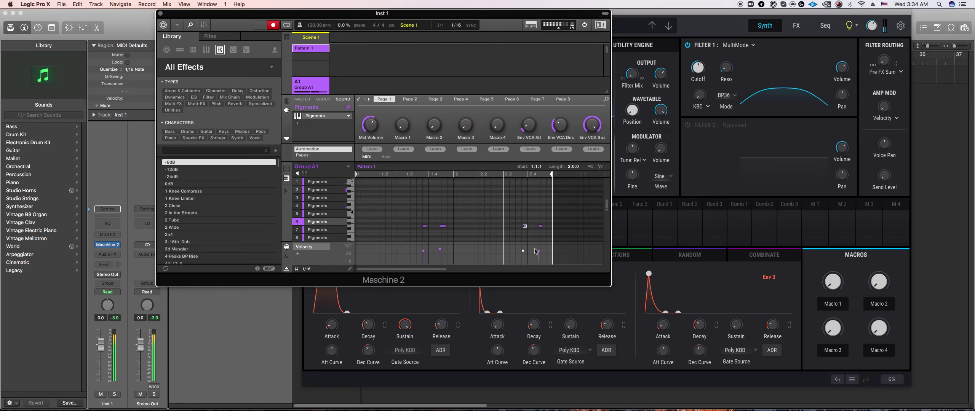
- On a 1/32 grid, shorten the right-hand note and add the other note to the selection
drag(415, 198, 562, 248)
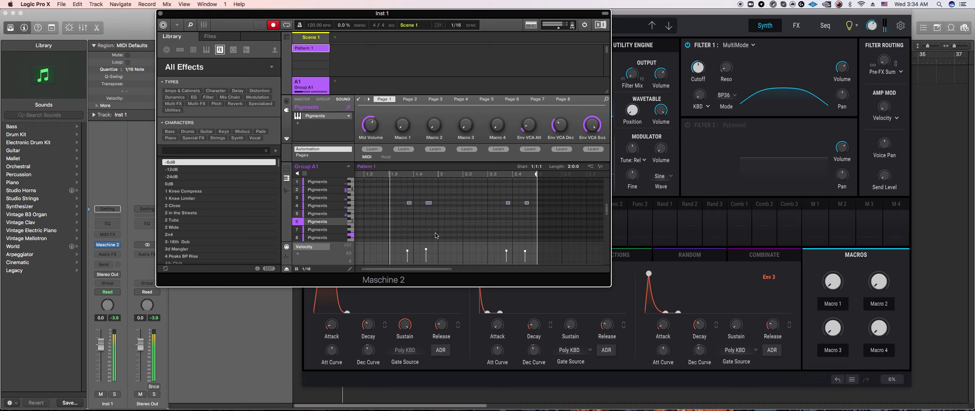
click(307, 270)
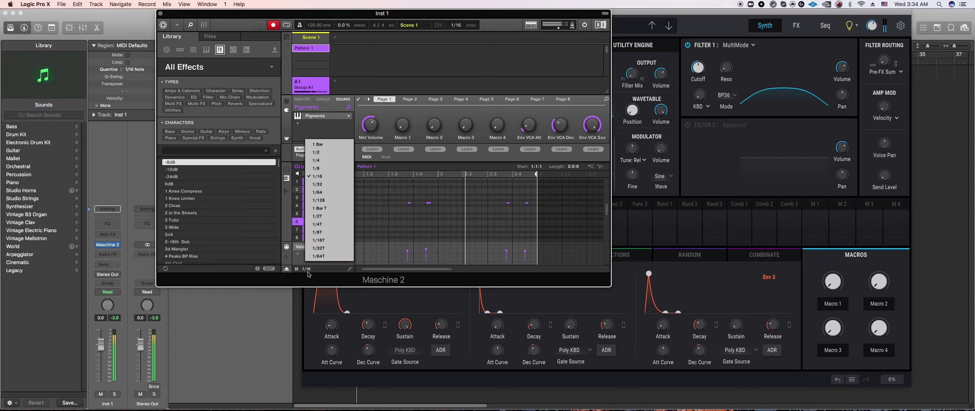
click(318, 184)
drag(431, 203, 428, 203)
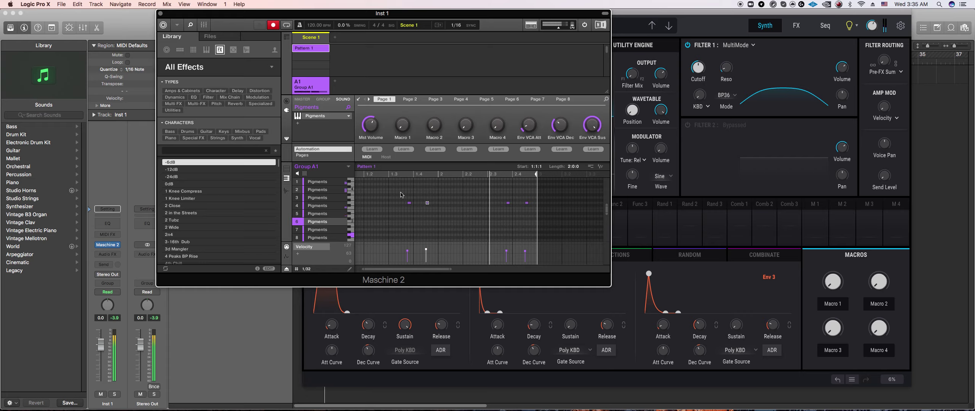
shift+click(409, 203)
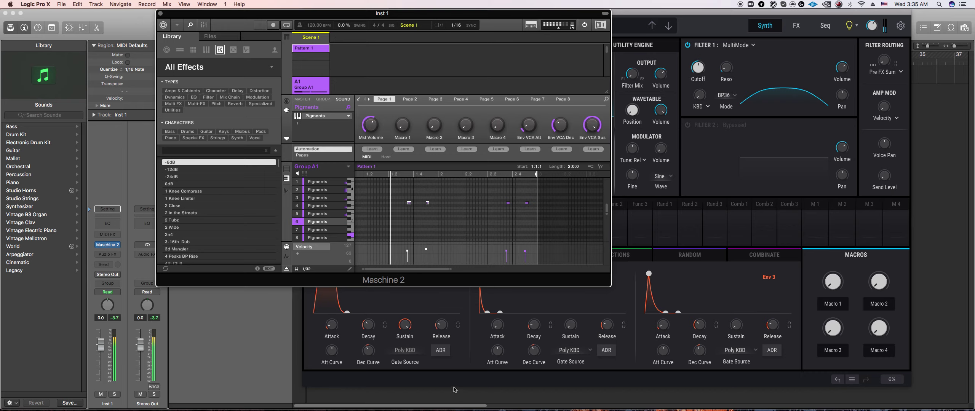
- Lengthen the note near 1.4, then select the notes at 1.3 and 2.3 to inspect velocity
click(561, 325)
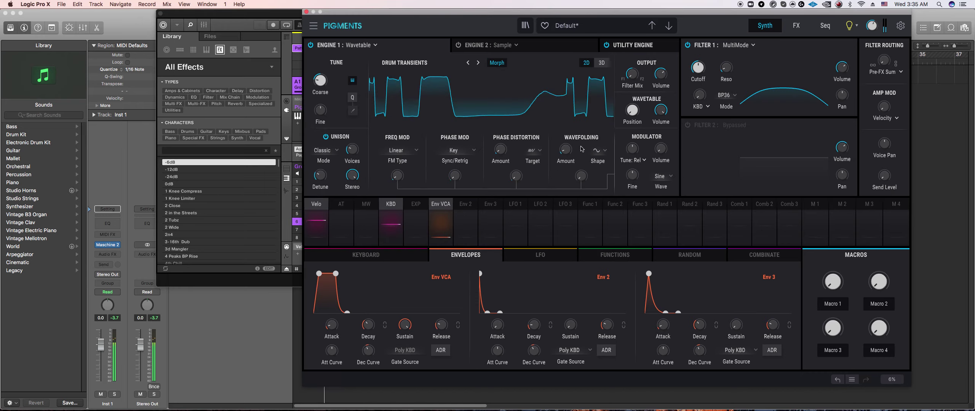
mouse_move(568, 152)
scroll(578, 143, up, 6)
scroll(578, 144, up, 3)
click(283, 282)
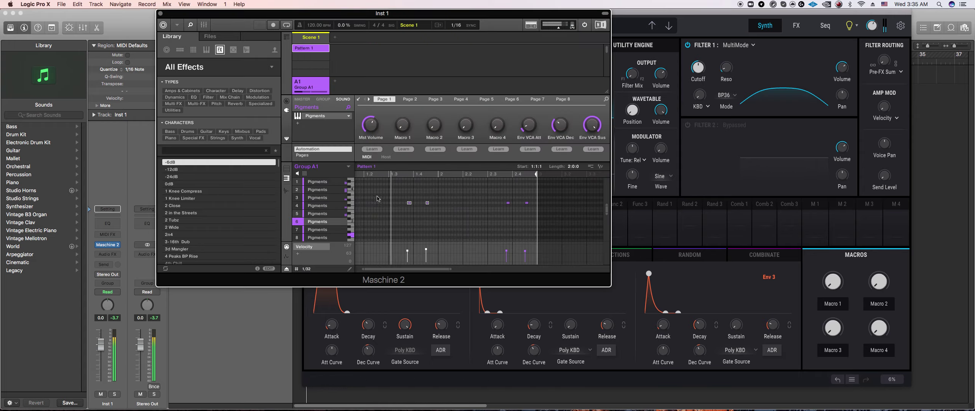
drag(493, 190, 551, 214)
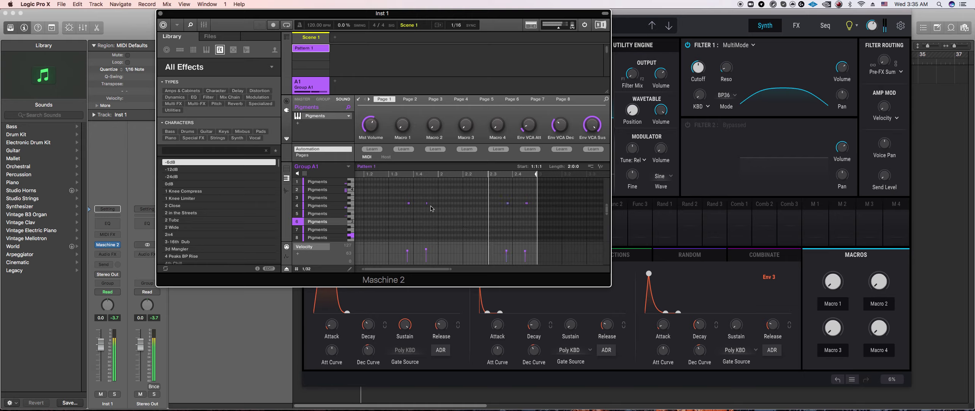
drag(428, 203, 430, 203)
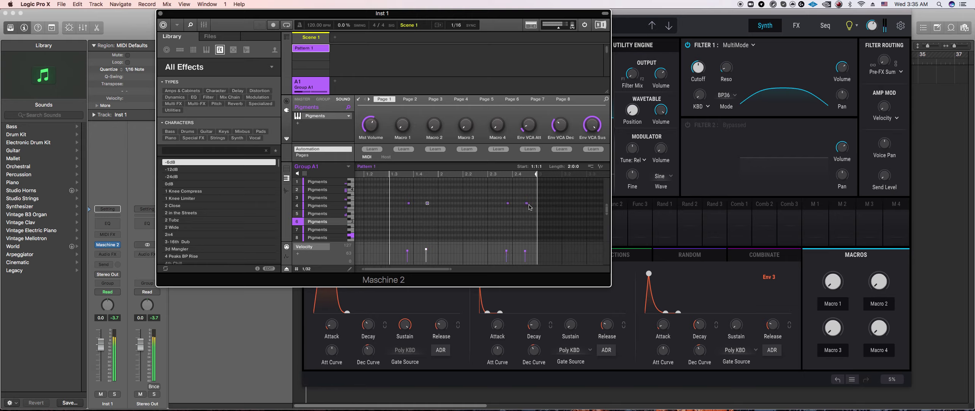
click(409, 203)
click(508, 203)
- Lower the Env VCA sustain to about 0.940 and show the FX page with delay and reverb
click(400, 329)
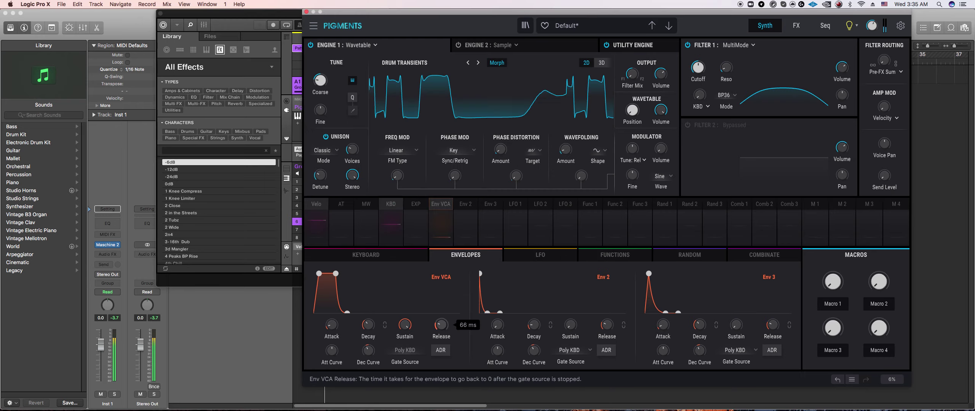
drag(400, 334, 417, 317)
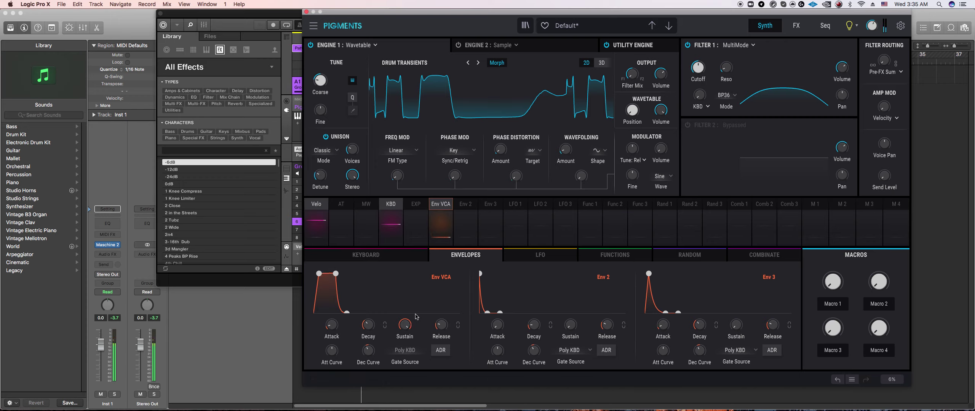
mouse_move(319, 179)
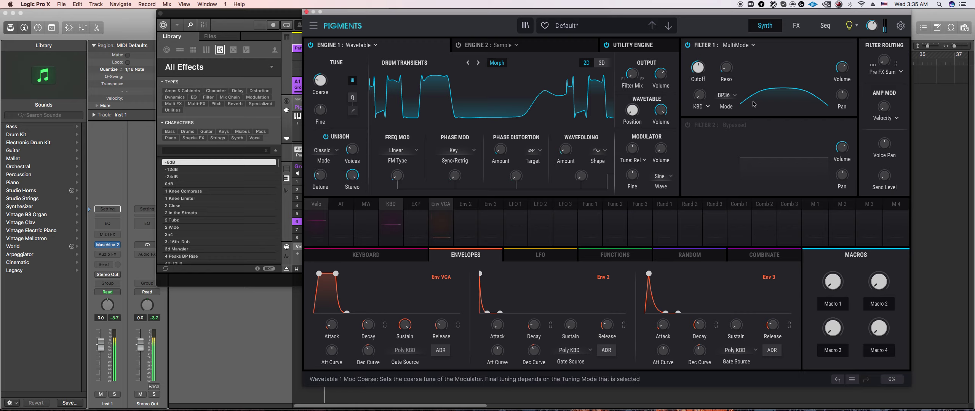
click(796, 27)
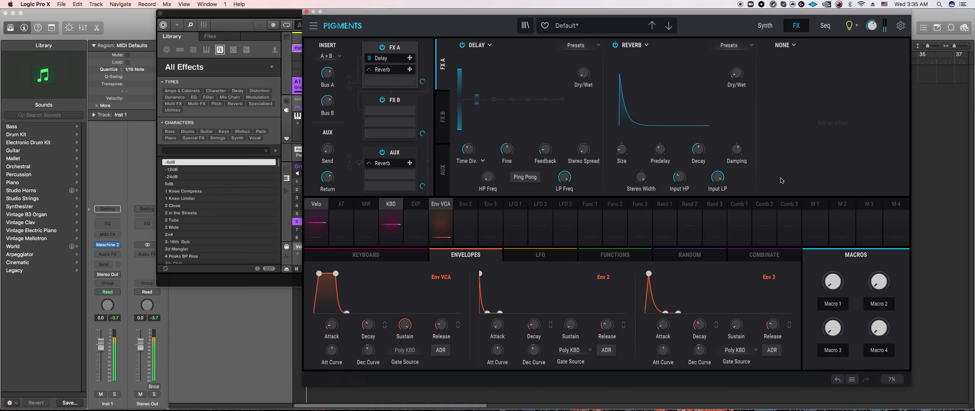
- Enlarge the reverb size and decay, lower Input LP to 2191 Hz, and set dry/wet near 42%
mouse_move(697, 158)
drag(740, 76, 741, 62)
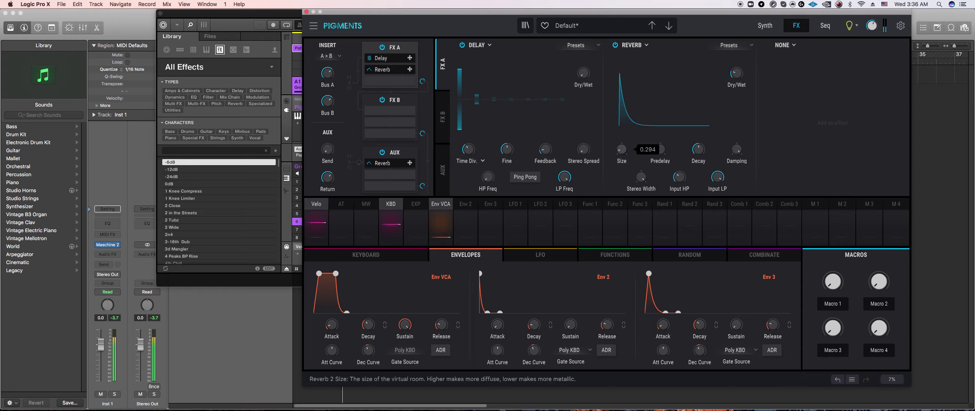
drag(621, 152, 621, 141)
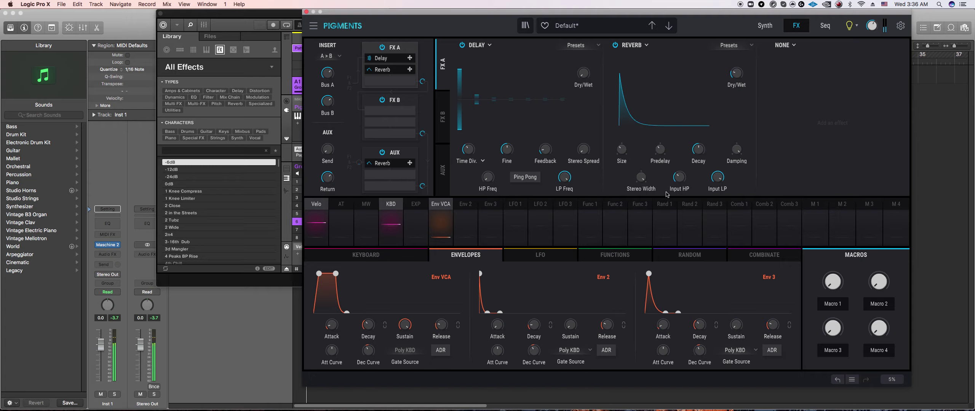
drag(698, 150, 698, 147)
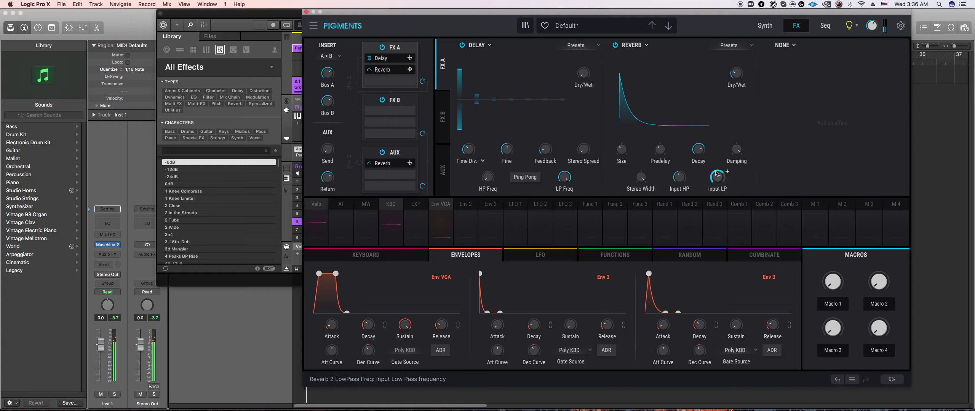
drag(716, 174, 716, 179)
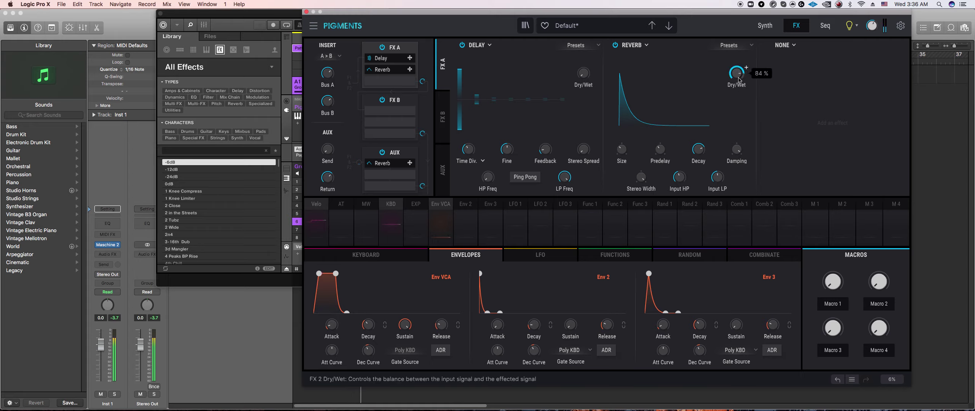
drag(739, 80, 738, 81)
- Select sound slot 7 and switch the pattern editor to show all sounds' notes
click(277, 279)
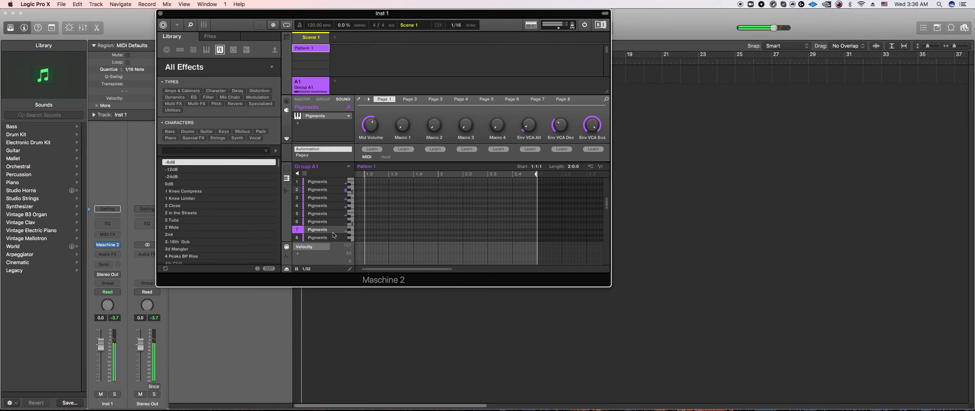
click(334, 229)
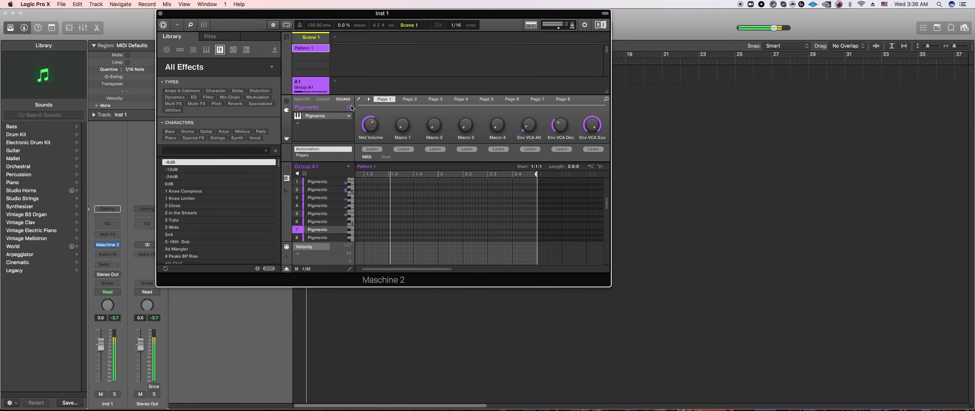
click(358, 100)
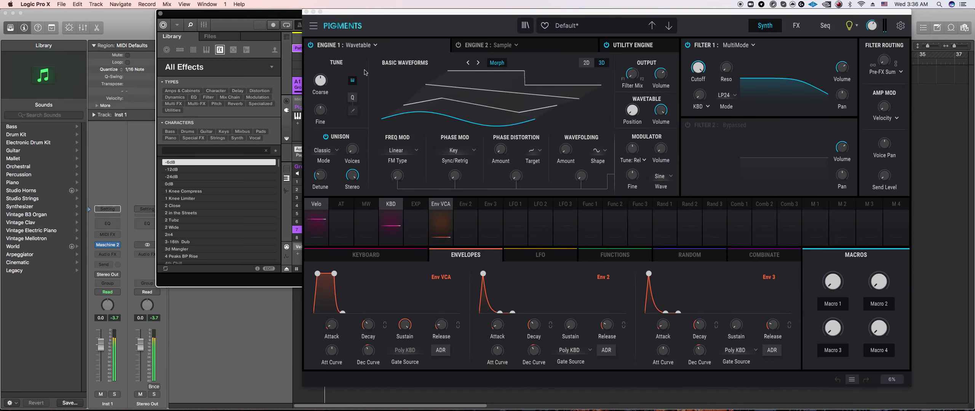
click(294, 174)
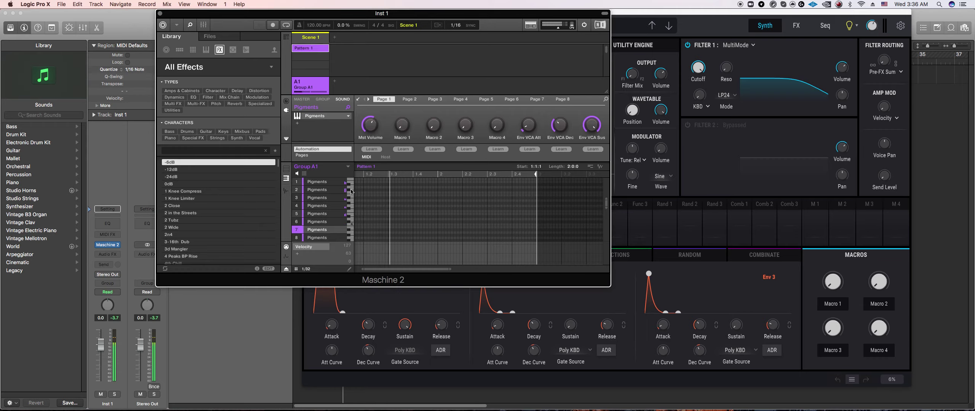
click(286, 169)
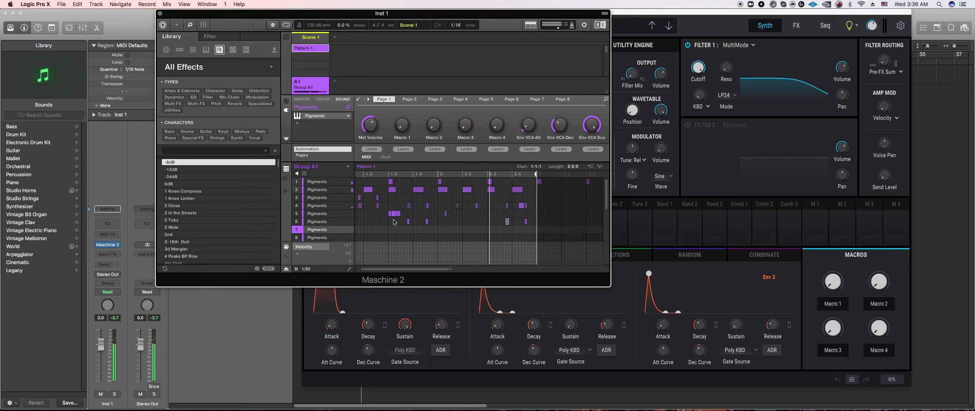
- Close the Pigments window, then reopen the Pigments editor for sound slot 7
click(796, 25)
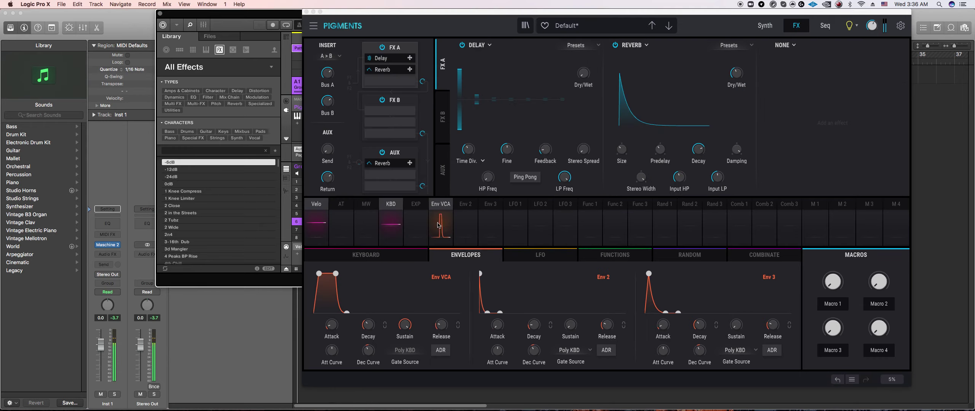
click(306, 12)
click(316, 230)
double_click(314, 116)
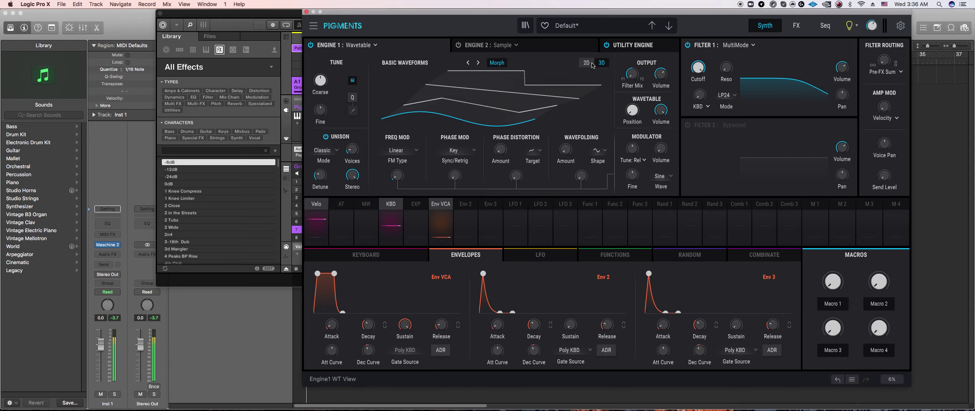
- Show the wavetable as a 2D waveform and set the modulator wave to Square
click(518, 118)
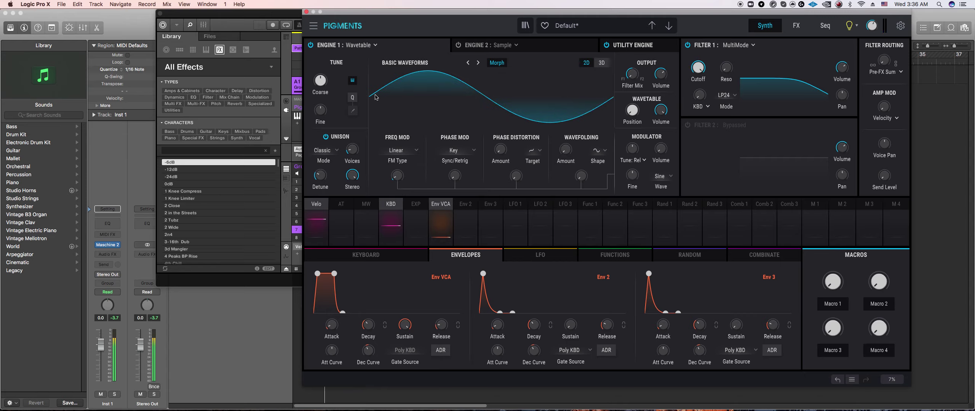
click(664, 176)
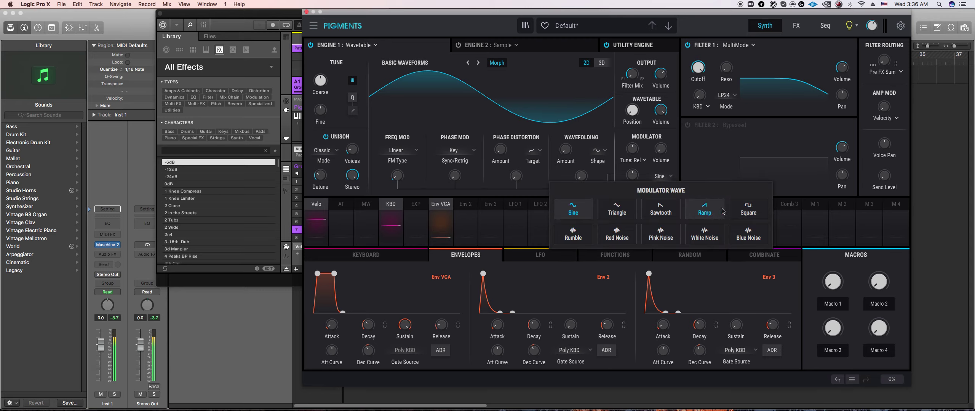
click(737, 209)
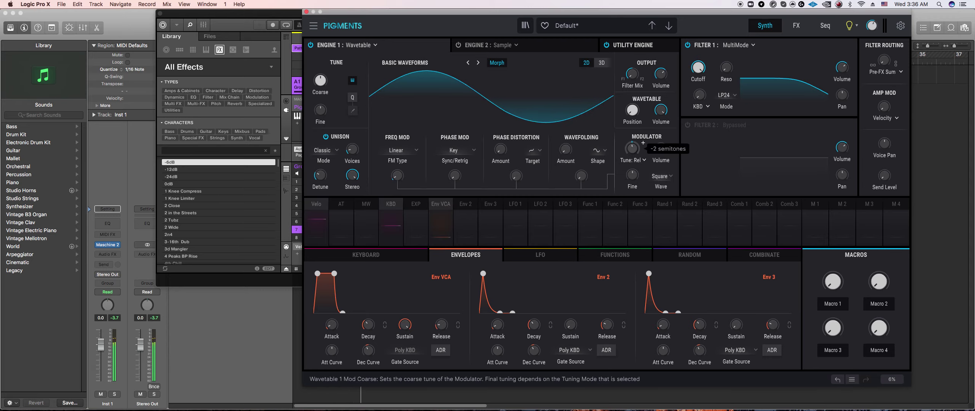
- Lengthen the Env VCA release, add light phase and FM modulation, and slightly lengthen the attack
scroll(643, 143, down, 9)
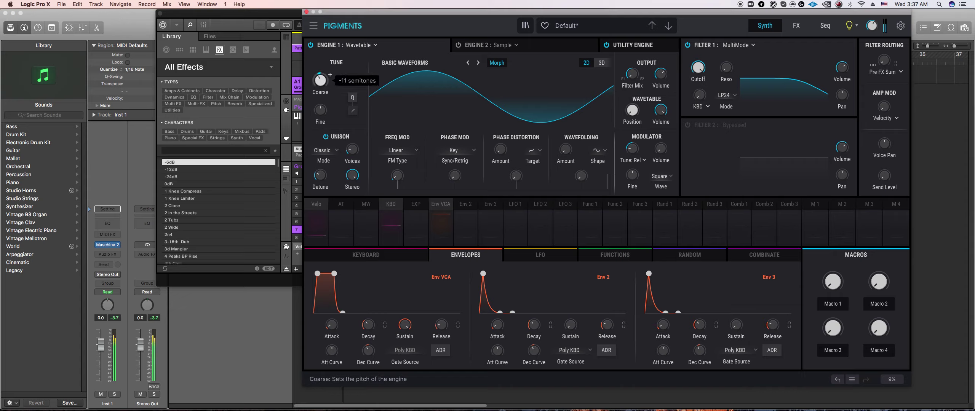
drag(442, 325, 441, 314)
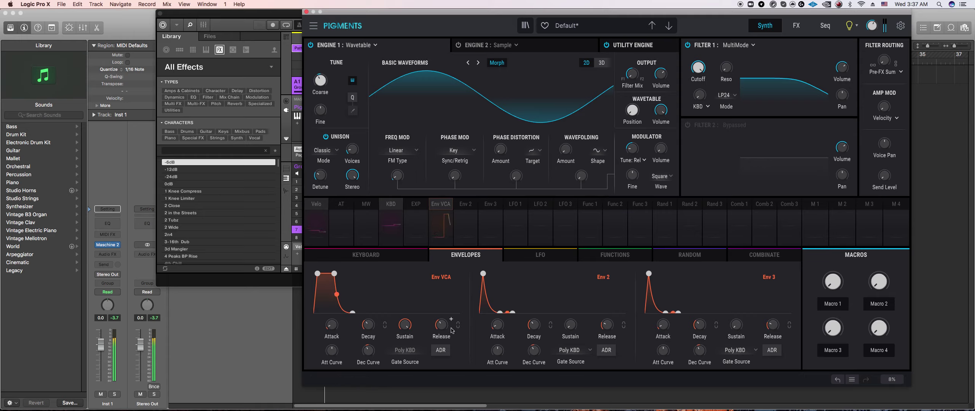
scroll(451, 330, up, 3)
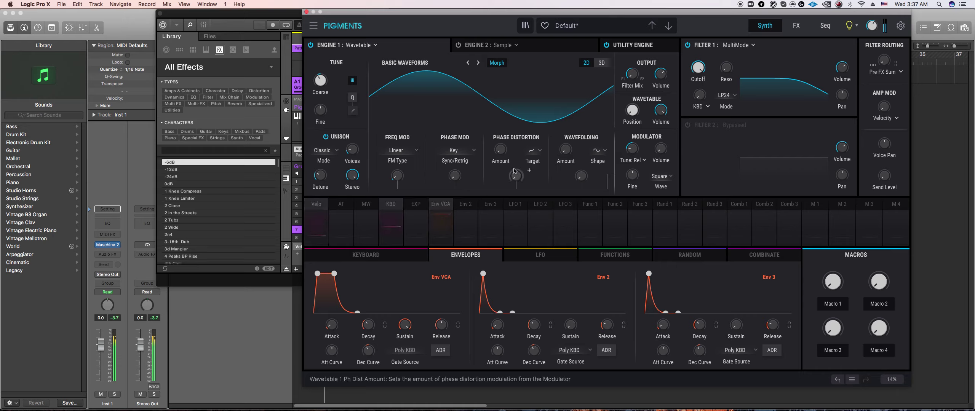
scroll(454, 175, up, 3)
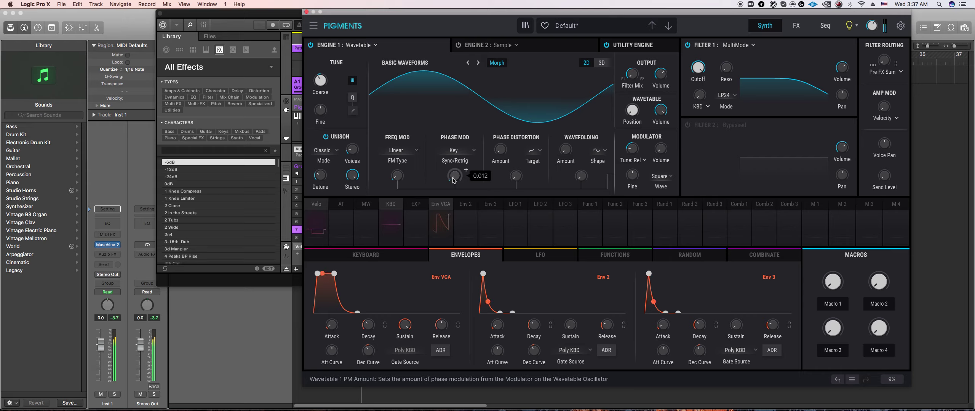
scroll(408, 171, up, 1)
scroll(408, 170, up, 1)
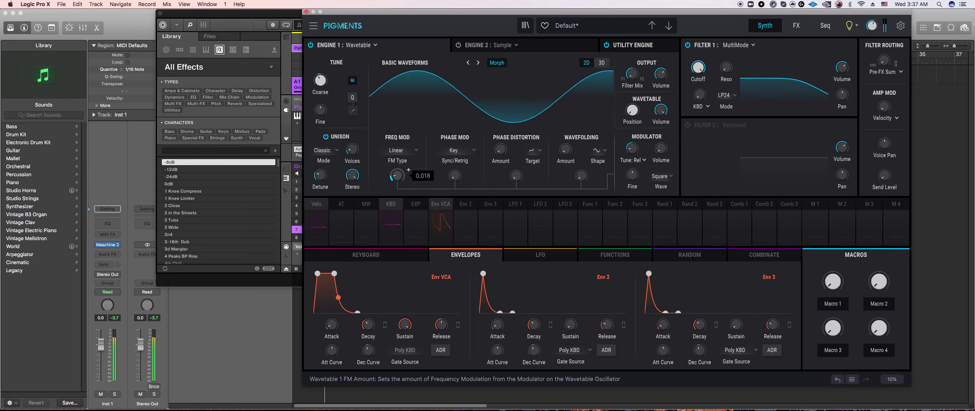
scroll(408, 170, down, 1)
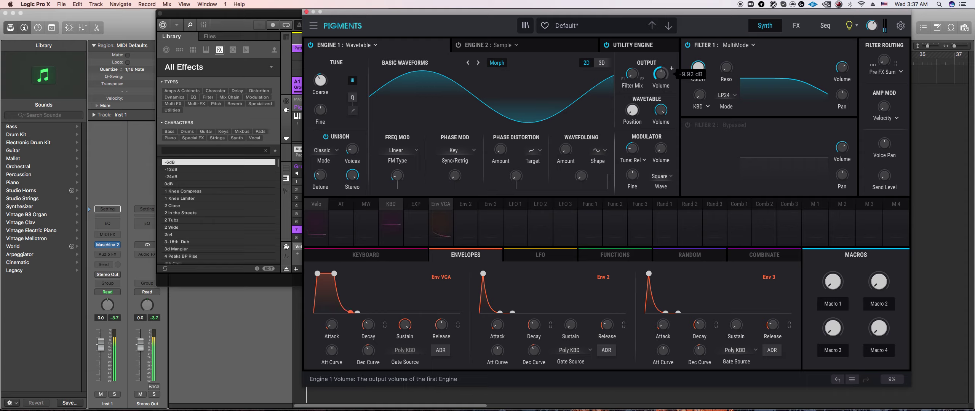
drag(332, 325, 335, 316)
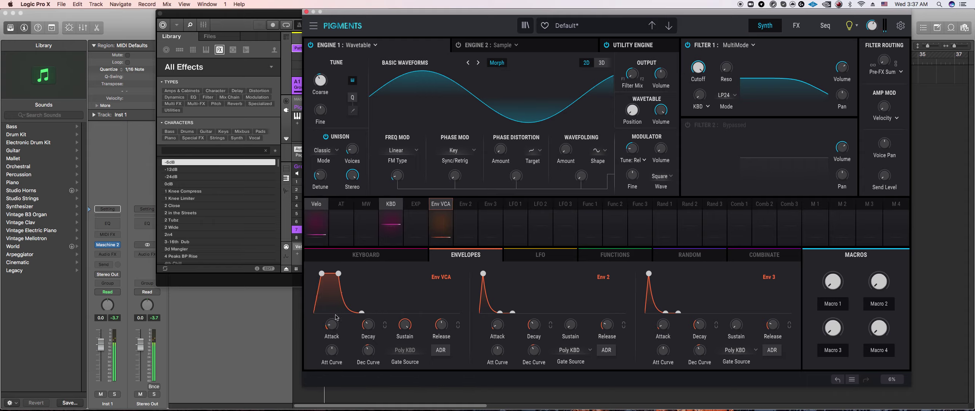
mouse_move(341, 335)
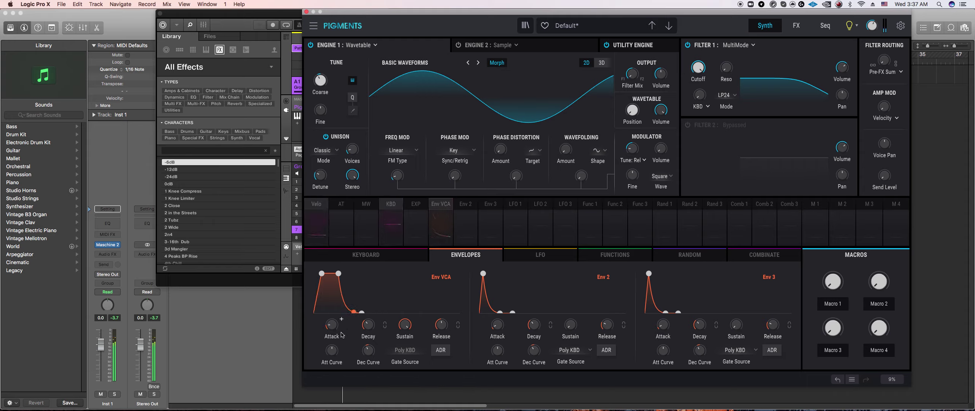
click(405, 256)
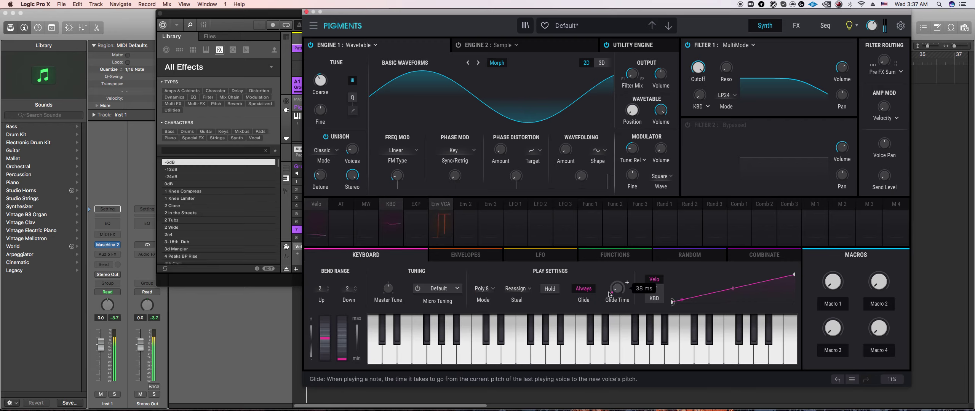
click(491, 289)
click(491, 175)
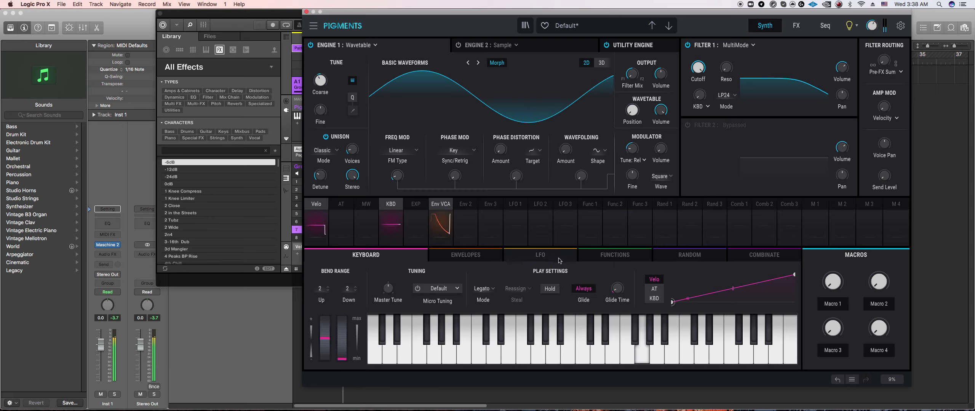
click(284, 286)
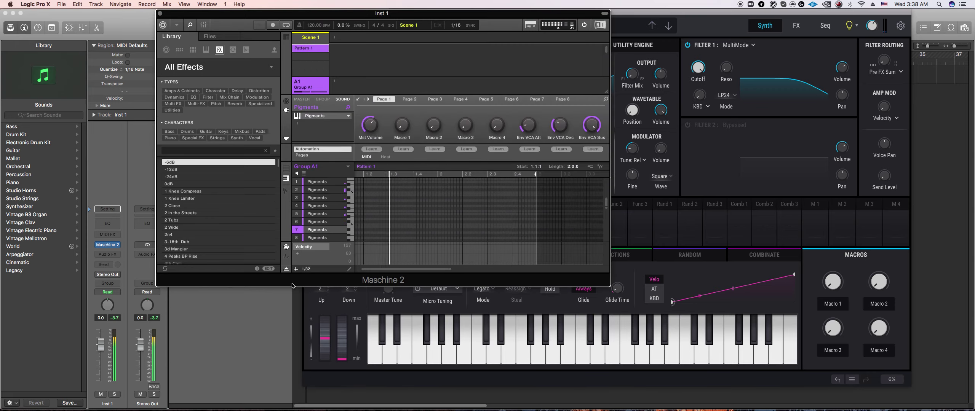
click(442, 379)
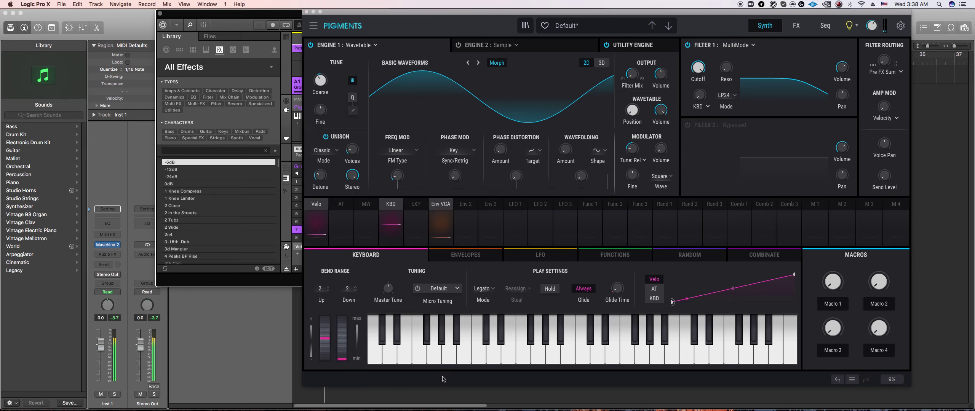
click(298, 284)
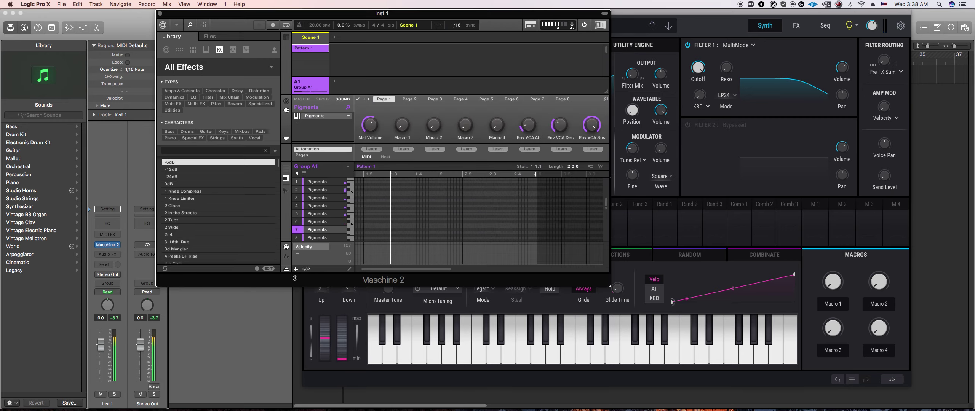
click(419, 354)
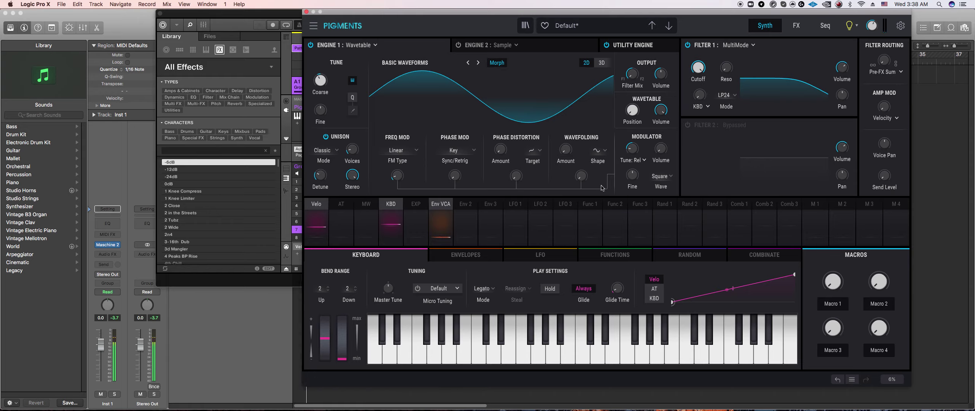
- Change the first effect from Delay to Distortion and raise the Reverb dry/wet to 11 %
click(797, 27)
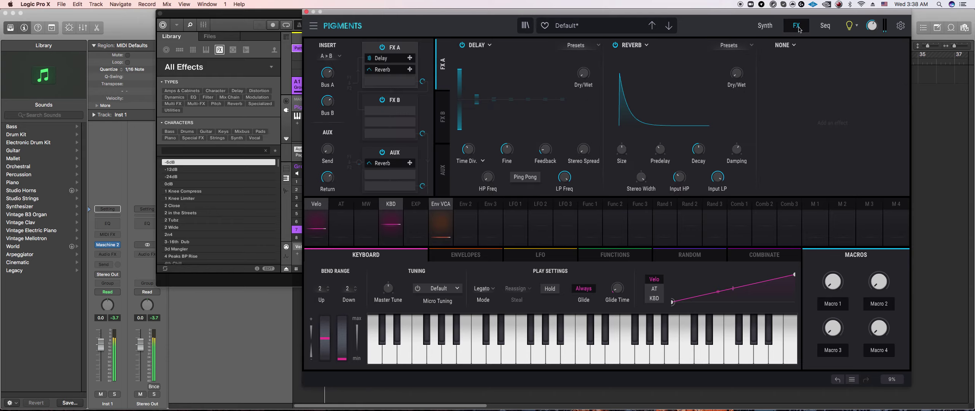
click(491, 48)
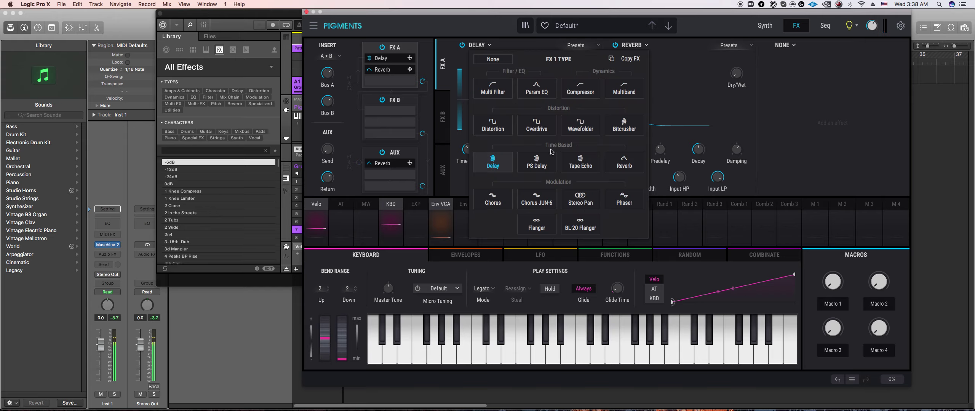
click(500, 129)
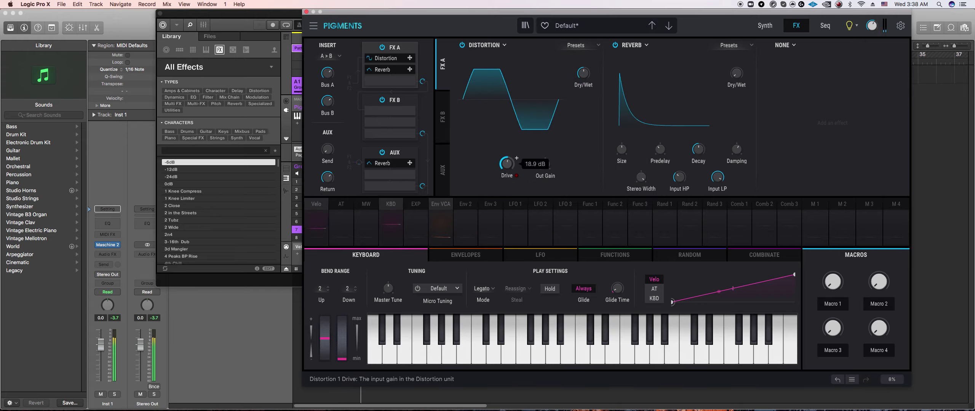
mouse_move(586, 81)
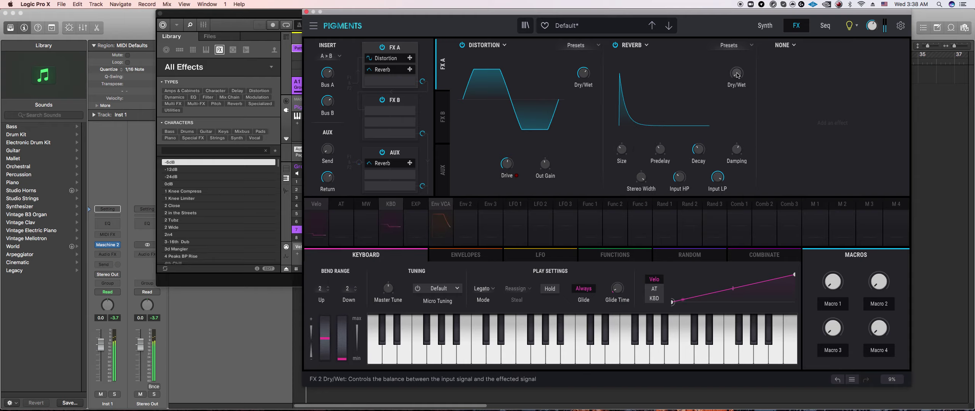
drag(738, 79, 736, 74)
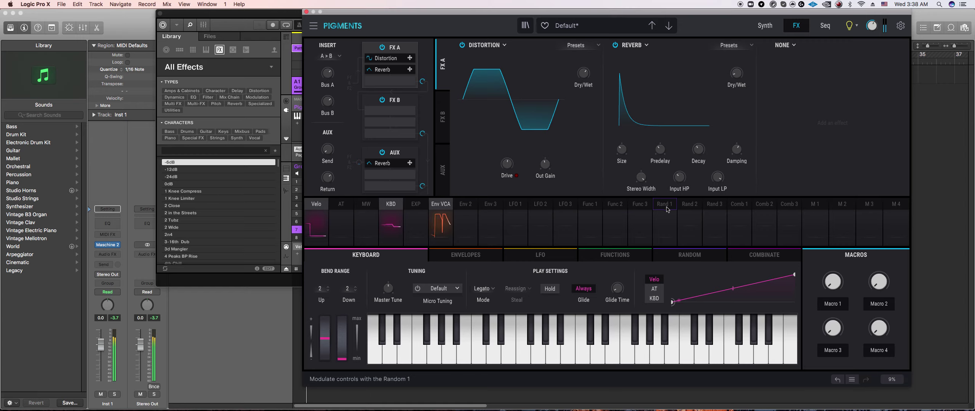
click(297, 277)
- Arm Maschine recording into Pattern 1 and scroll the piano roll down to the lower notes
key(r)
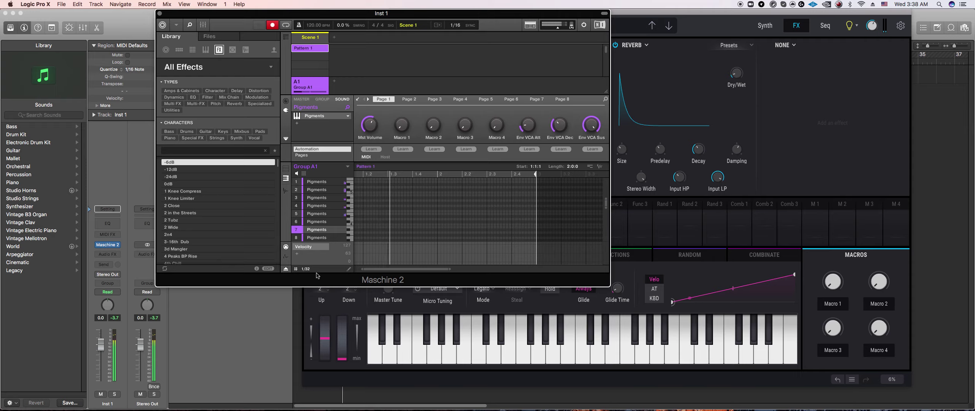
scroll(373, 224, down, 5)
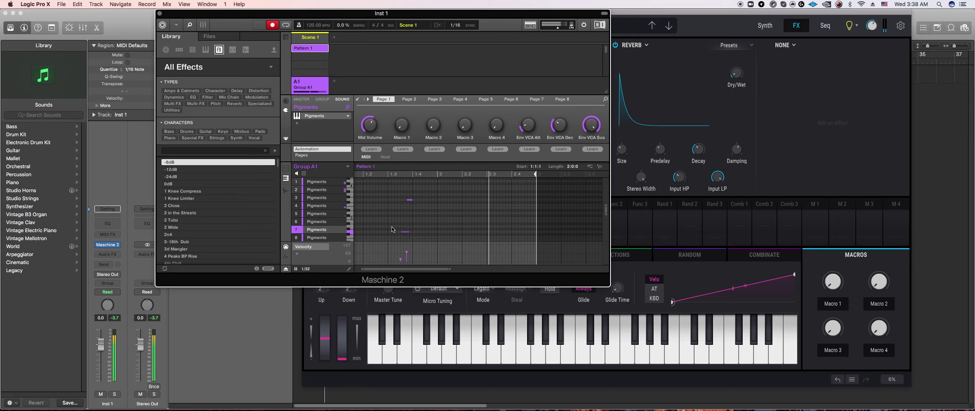
click(831, 144)
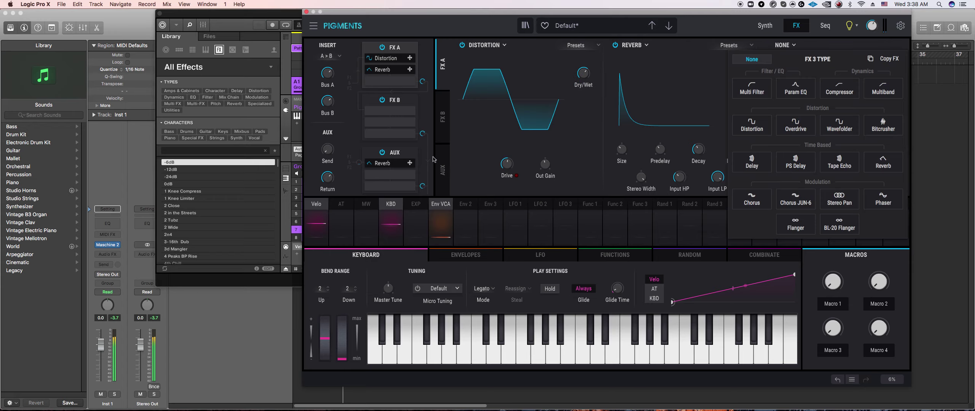
- Nudge the Reverb dry/wet and set the third effect slot to Delay, then PS Delay
drag(737, 74, 737, 73)
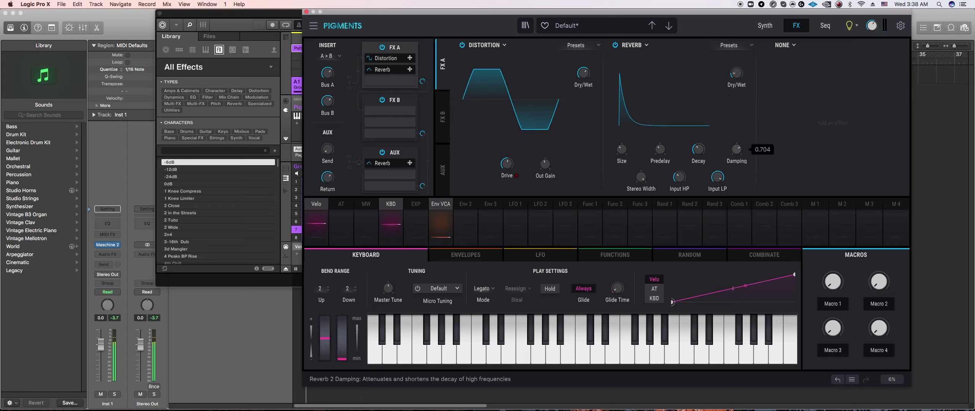
click(783, 44)
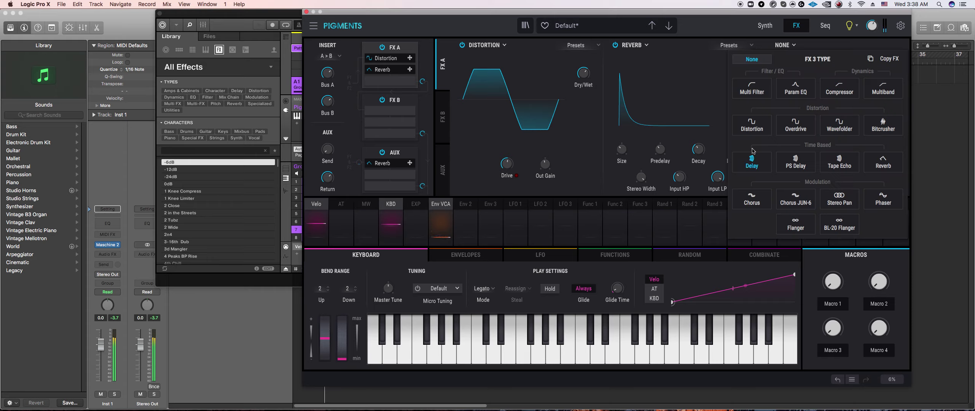
click(751, 160)
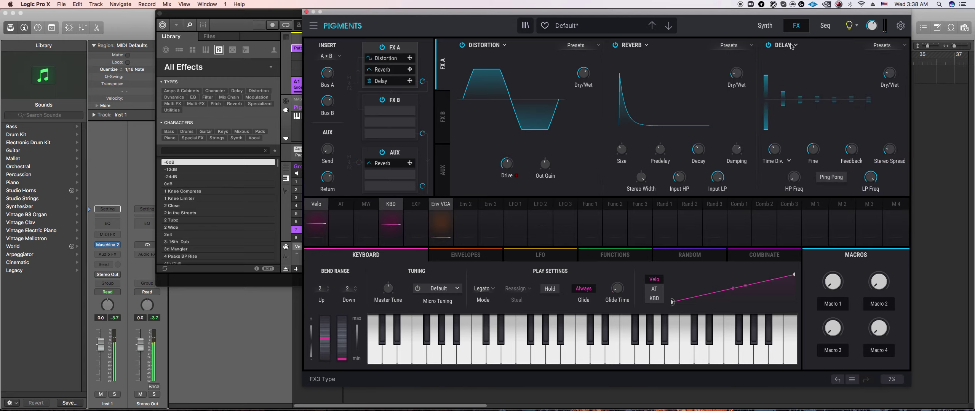
click(792, 45)
click(795, 161)
- Nudge the PS Delay pitch shift slightly and return to Maschine 2
drag(778, 182, 779, 182)
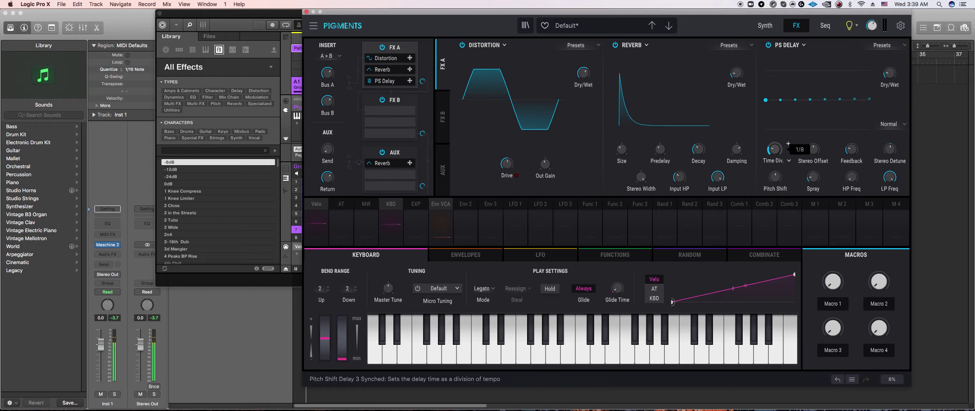
mouse_move(779, 154)
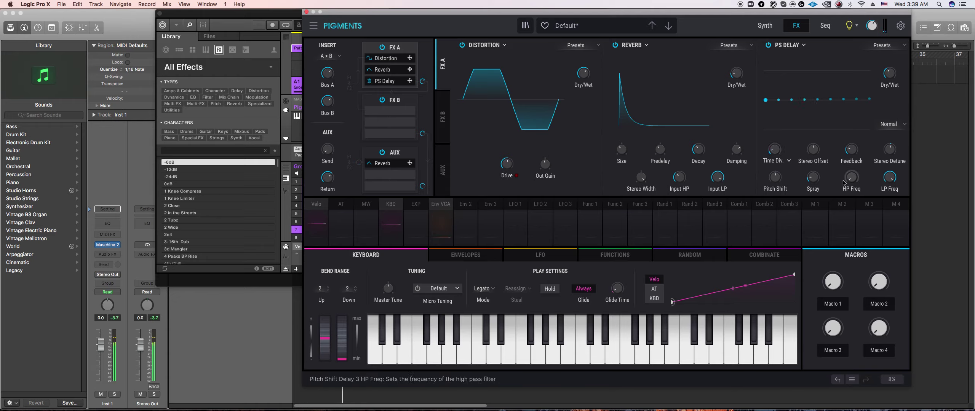
mouse_move(890, 177)
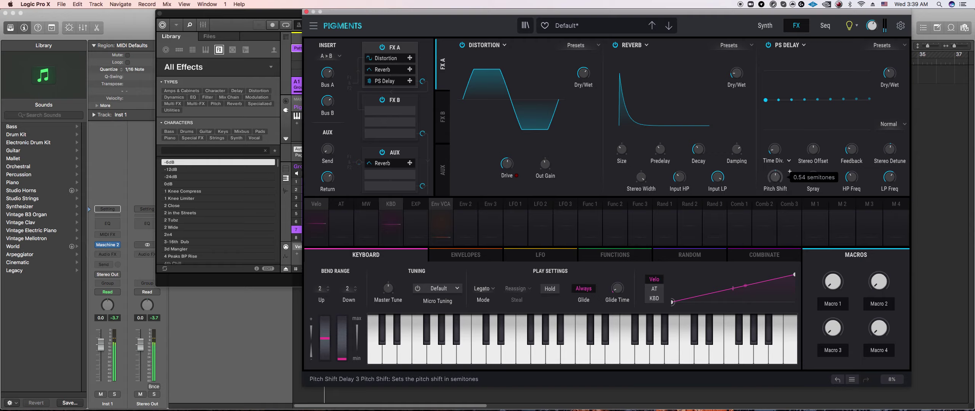
mouse_move(892, 152)
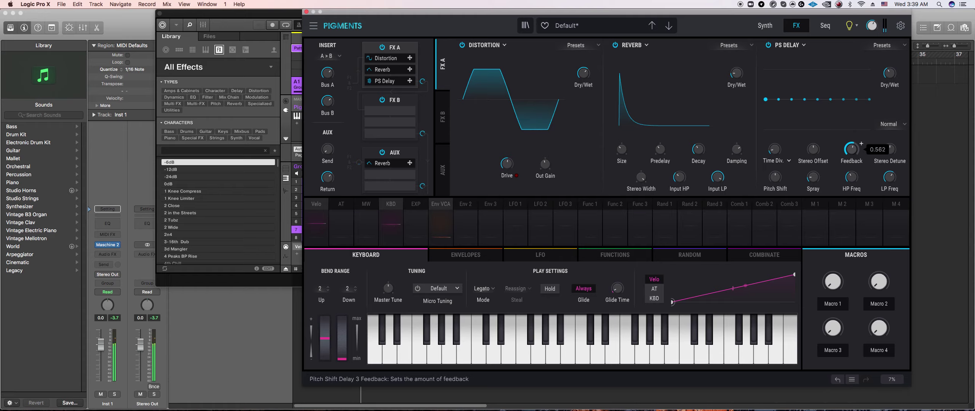
click(290, 280)
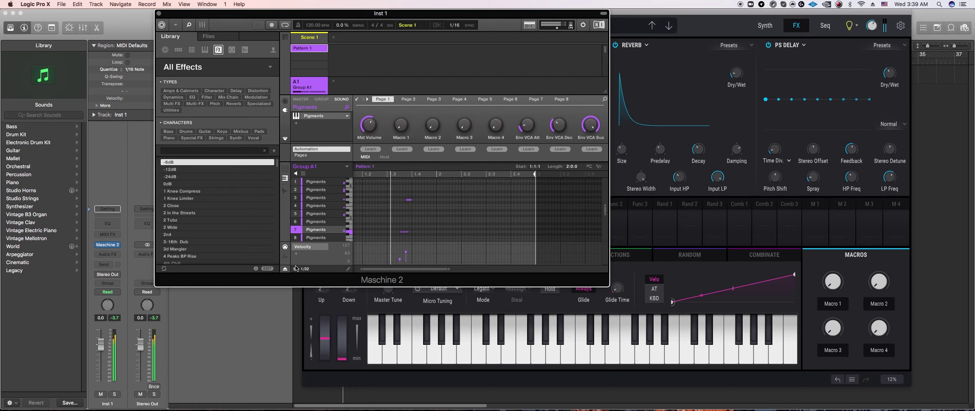
- Turn the PS Delay pitch shift down toward -2 semitones, with high-pass around 343 Hz
click(797, 362)
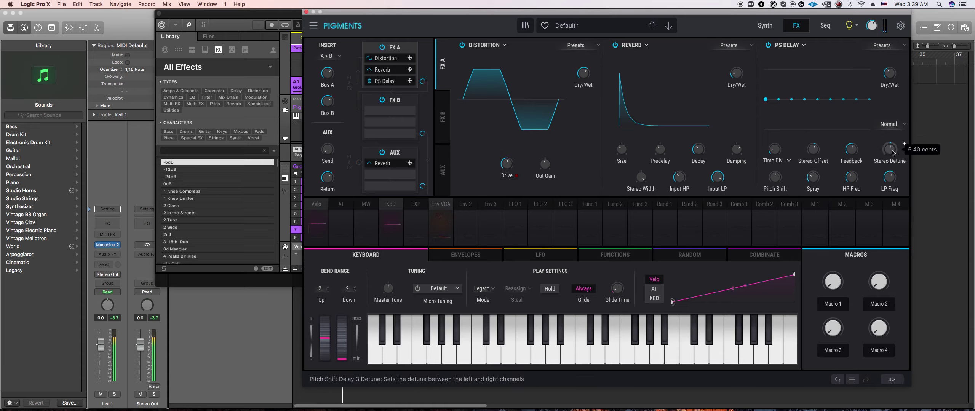
mouse_move(790, 171)
mouse_move(899, 67)
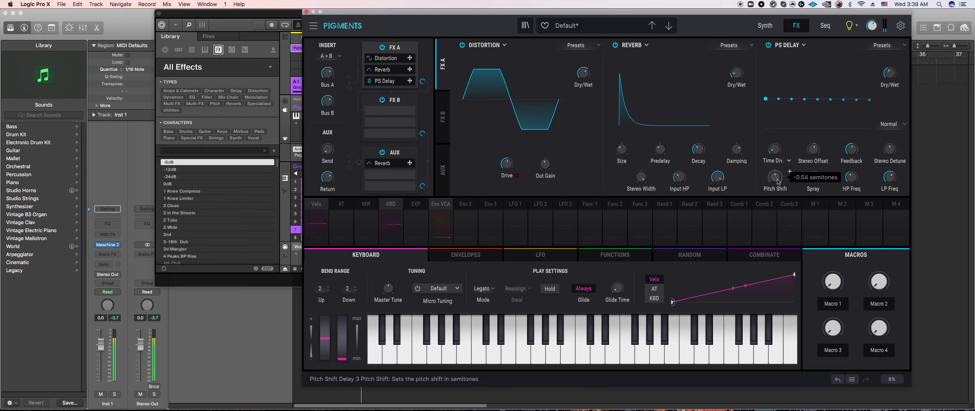
scroll(790, 171, up, 1)
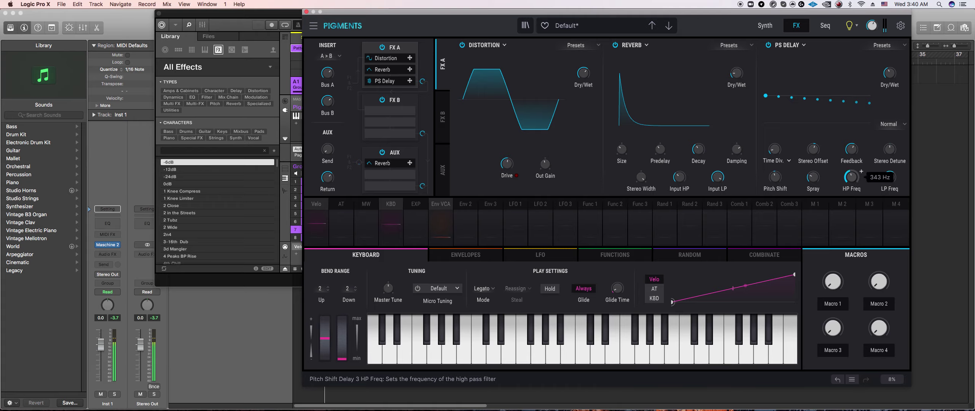
drag(776, 178, 790, 171)
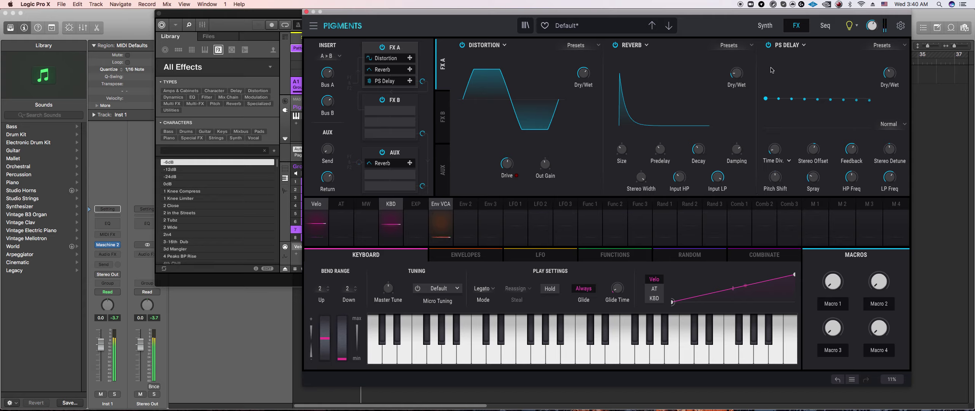
- Make the third effect a plain Delay timed in milliseconds, with feedback about 0.45
click(791, 46)
click(756, 163)
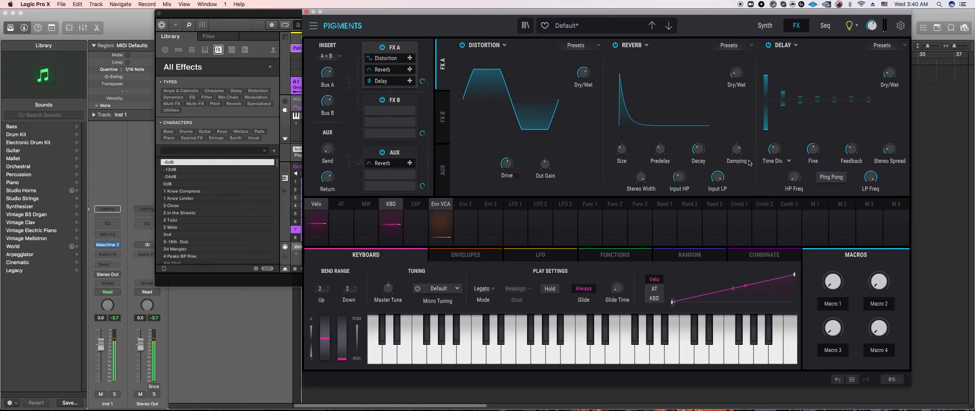
click(779, 162)
click(709, 192)
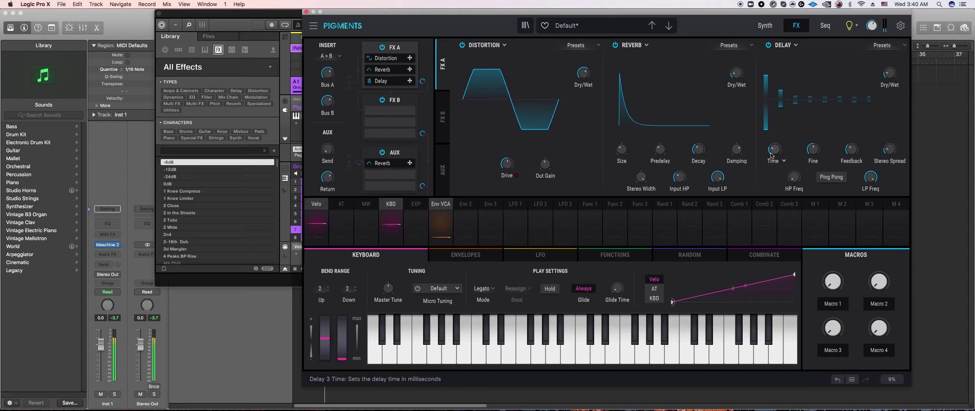
drag(811, 149, 854, 143)
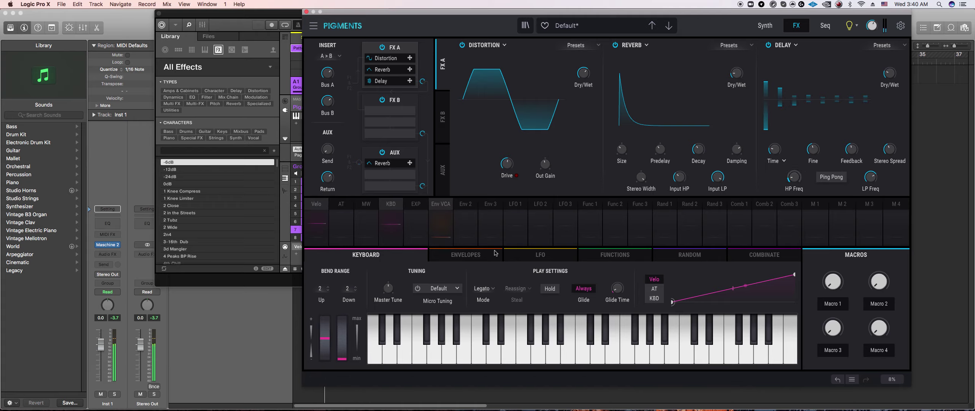
click(299, 281)
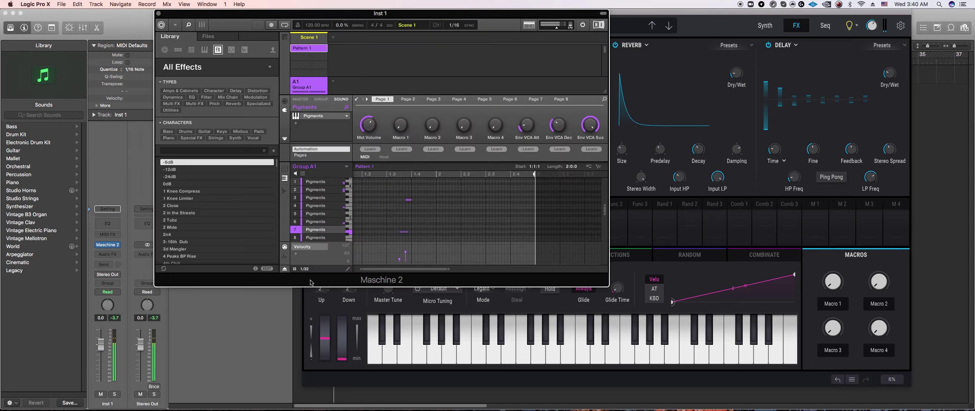
- On sound slot 8, load the Natural 'Didgeridoo' wavetable into engine 1, shown in 2D
click(322, 238)
click(356, 100)
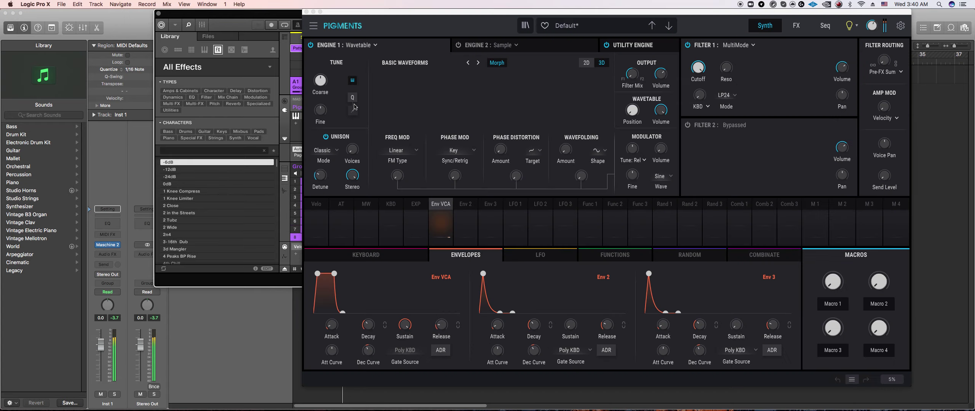
click(427, 67)
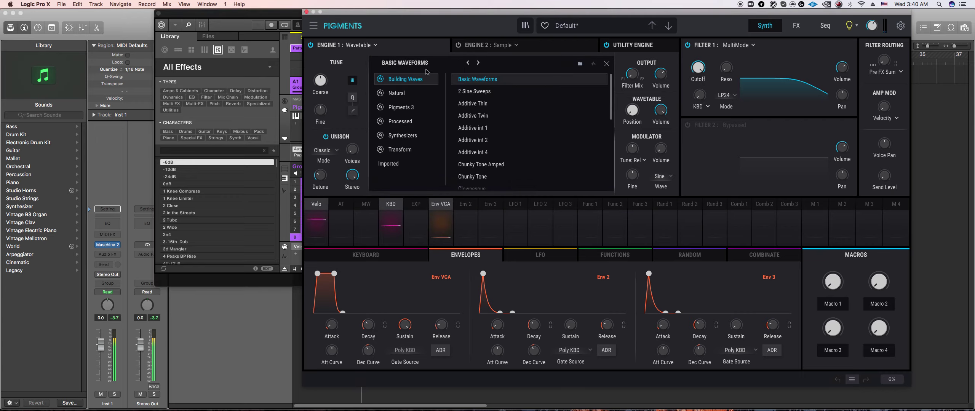
click(419, 94)
click(472, 91)
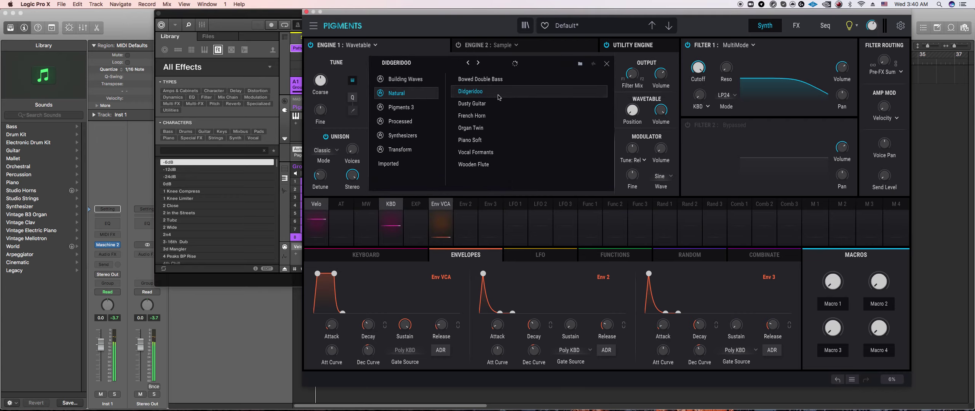
click(607, 64)
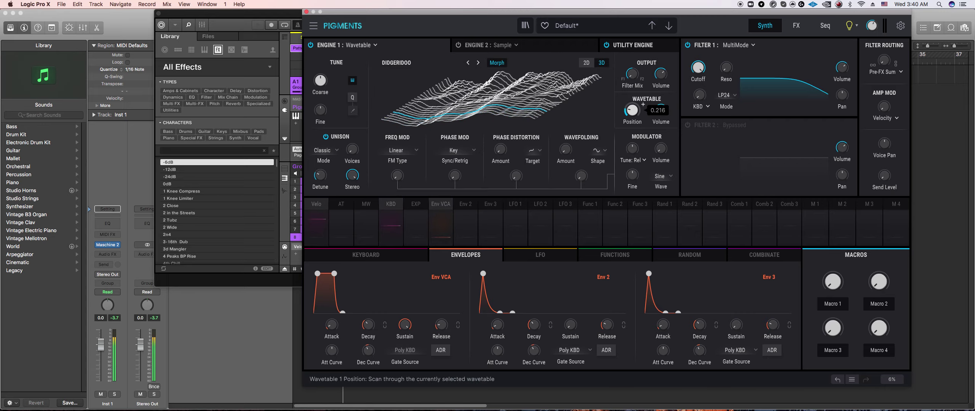
click(587, 62)
- Set the play mode to Legato and lengthen the amp envelope release to 304 ms
mouse_move(330, 76)
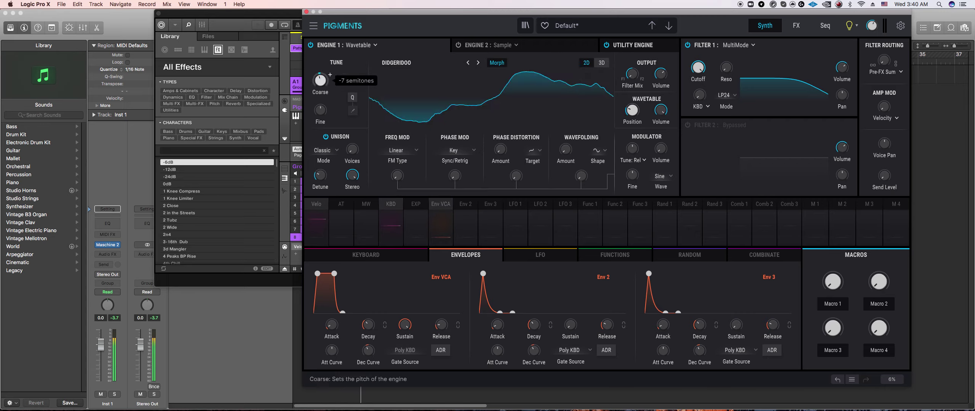
click(416, 258)
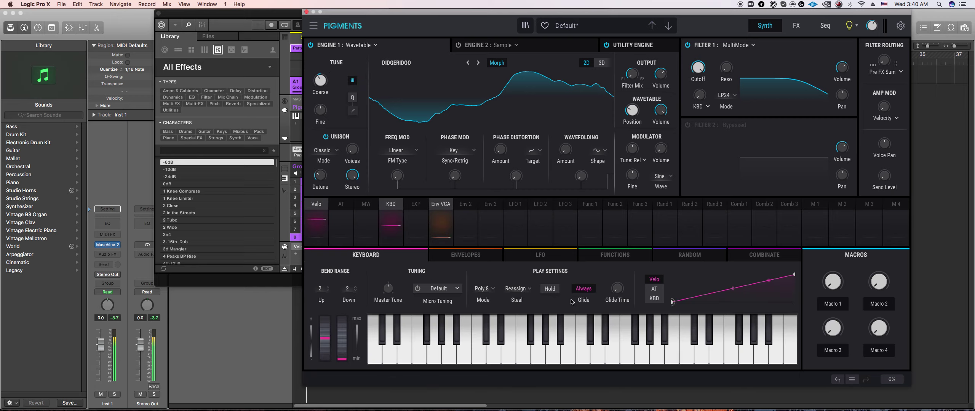
mouse_move(612, 291)
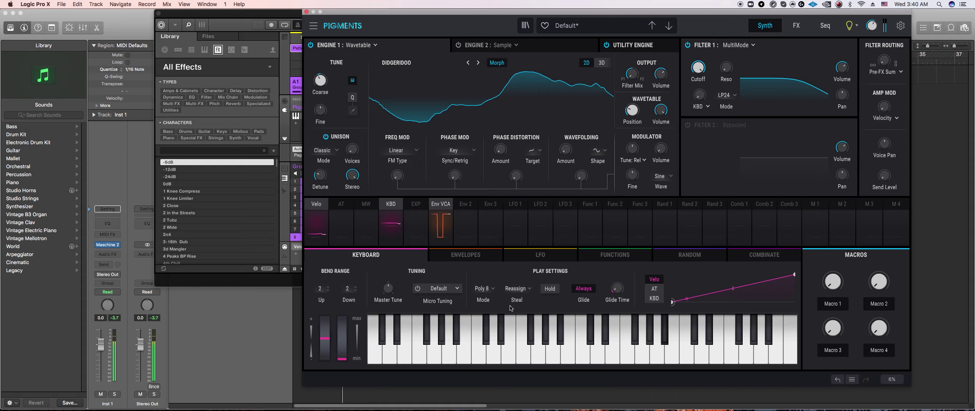
click(483, 289)
click(504, 179)
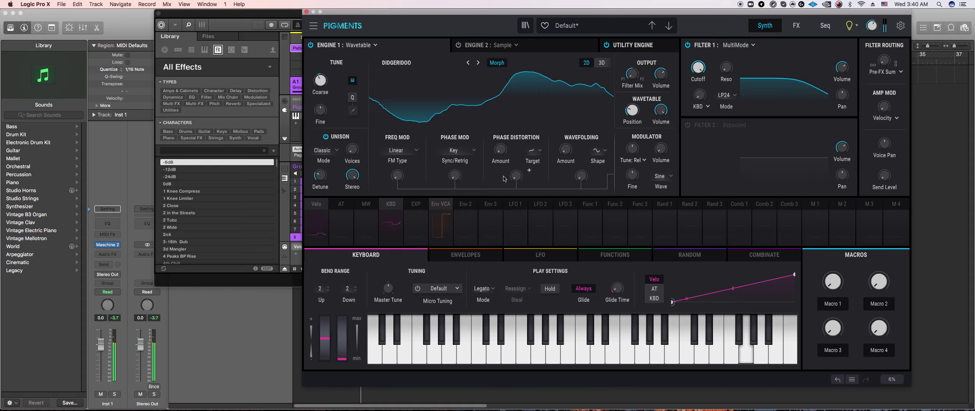
click(466, 255)
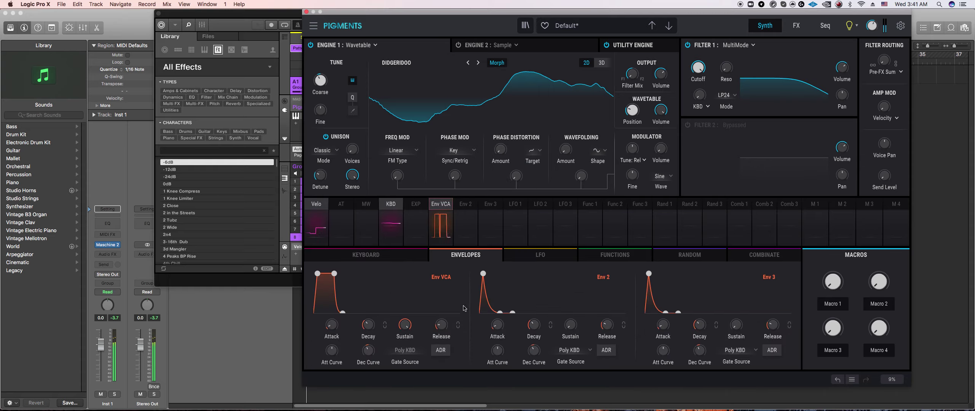
drag(443, 329, 443, 326)
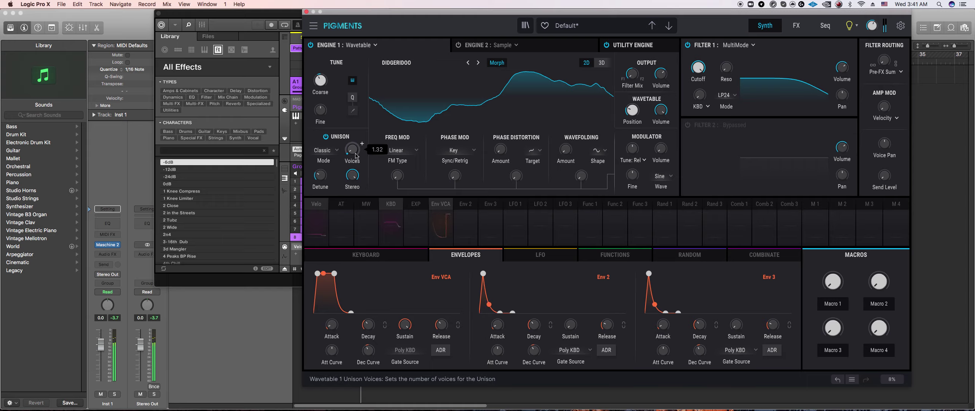
- Drop the coarse pitch, reset unison voices, add 0.176 phase modulation and a new distortion shape
drag(320, 81, 321, 83)
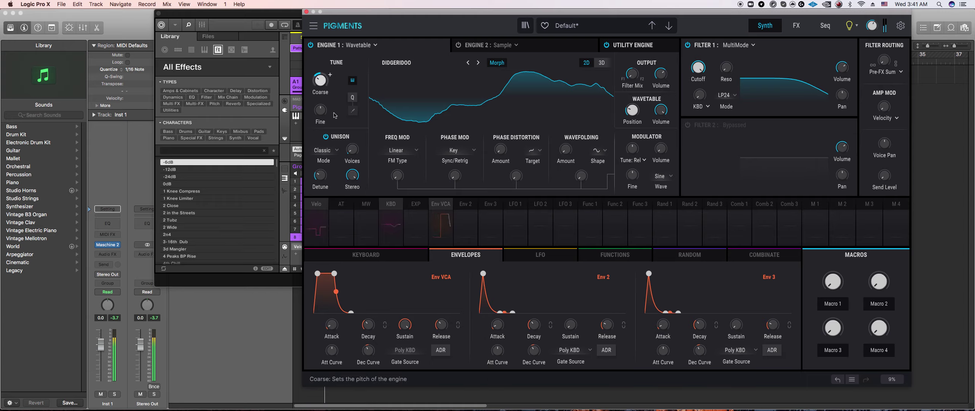
drag(352, 150, 353, 153)
double_click(351, 150)
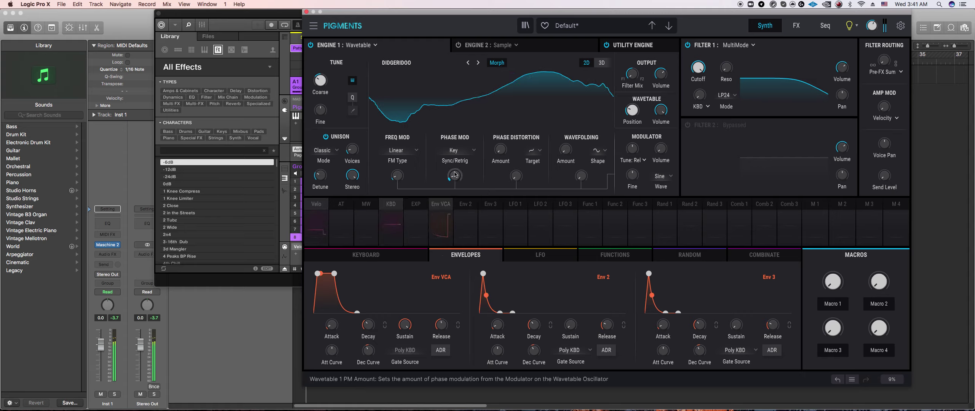
drag(455, 177, 501, 146)
click(533, 151)
click(576, 208)
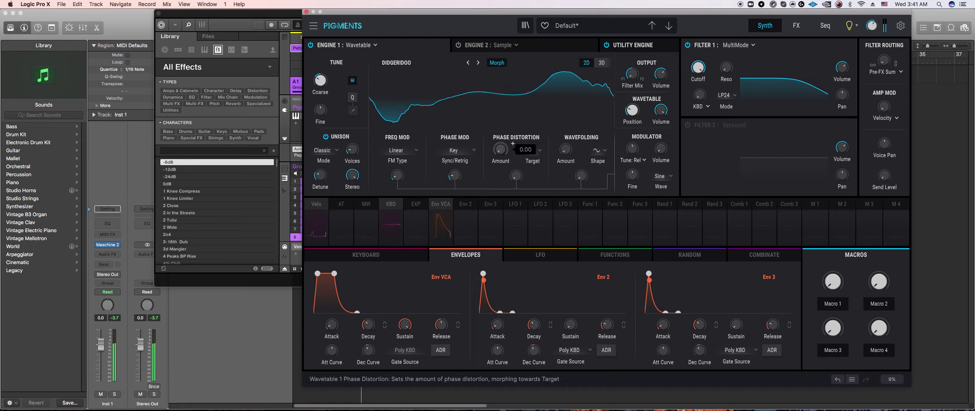
- Detune the modulator to -4 semitones and raise wavefolding to 0.456, driven by the modulator
drag(633, 149, 632, 158)
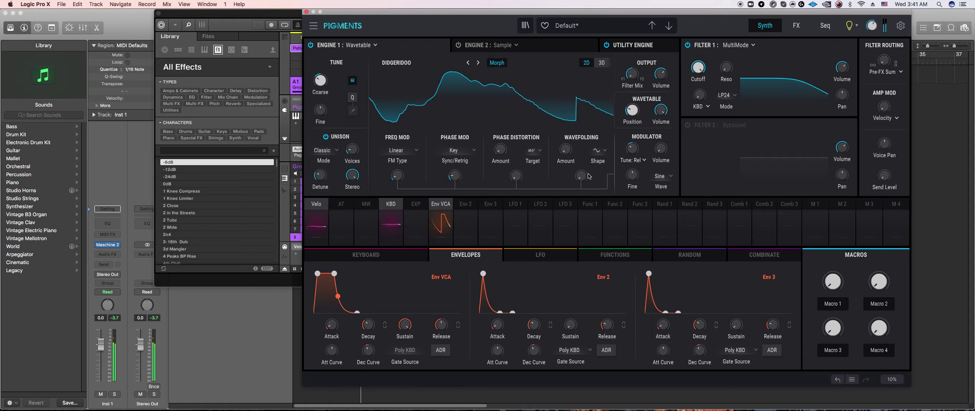
drag(566, 149, 578, 144)
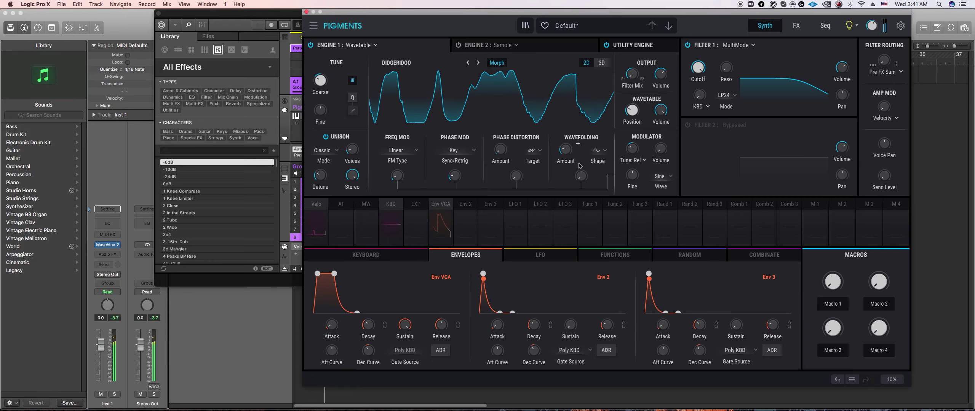
drag(594, 172, 594, 170)
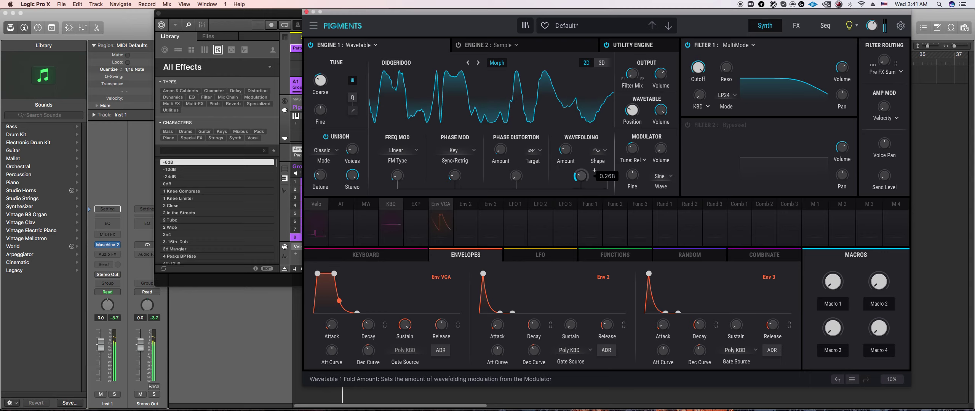
mouse_move(671, 69)
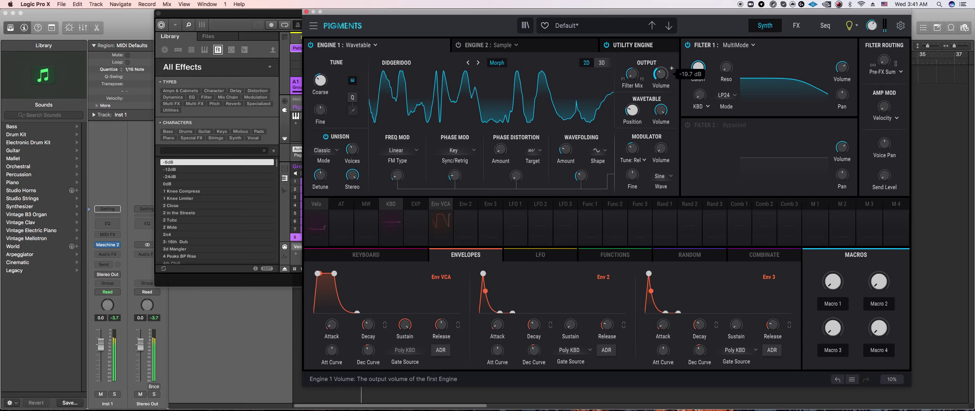
- Route Function 1 to Engine 1's volume
click(615, 254)
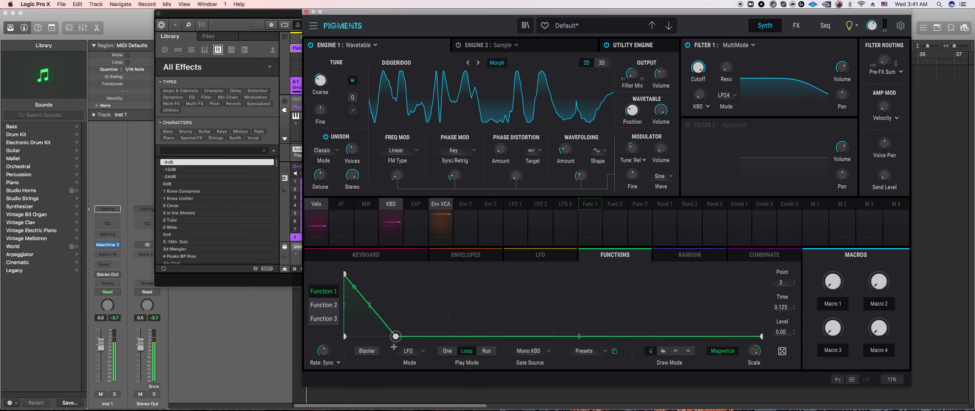
click(671, 69)
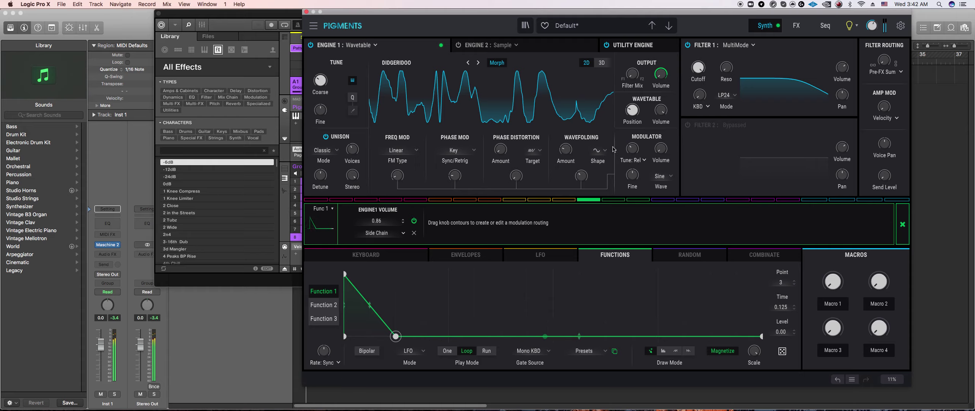
mouse_move(566, 150)
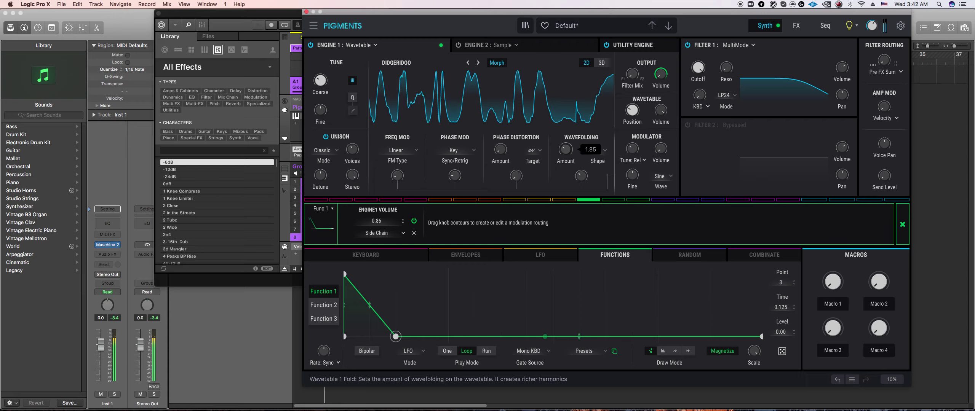
mouse_move(581, 176)
click(601, 152)
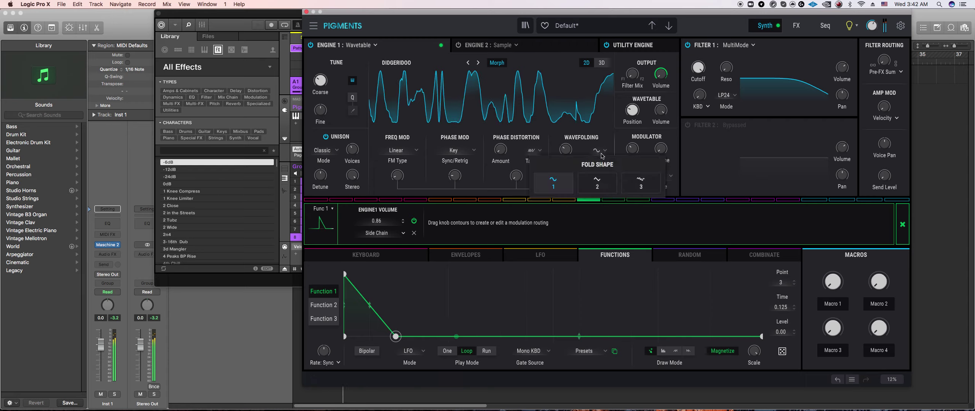
click(521, 153)
- Raise the phase distortion amount past 0.048 and nudge the modulator volume
drag(503, 153, 503, 150)
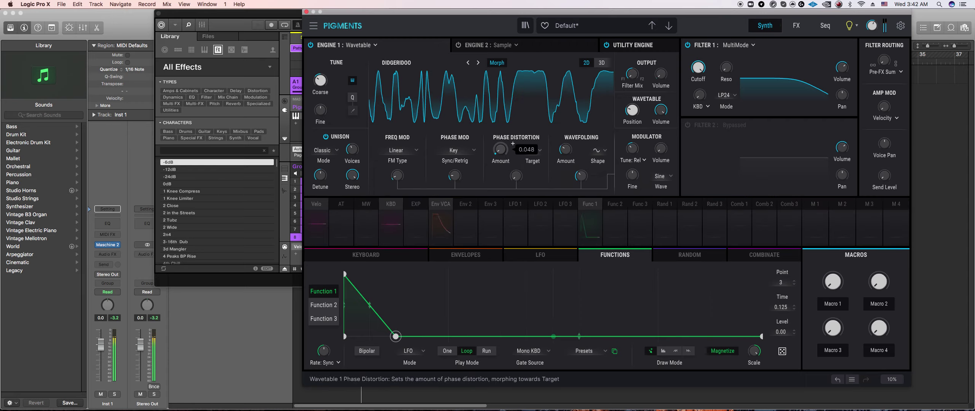
drag(516, 177, 503, 151)
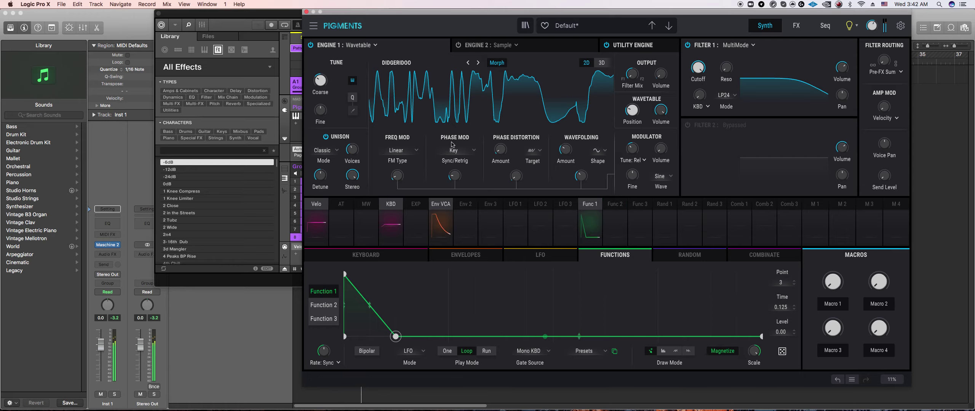
drag(661, 149, 661, 146)
click(646, 46)
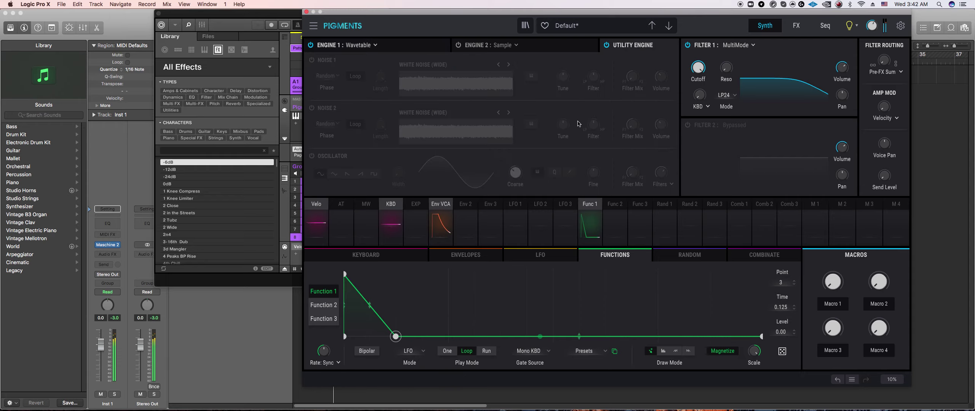
- Turn on Noise 1, reshape Function 2's curve, and route Function 1 to noise volume at 0.73
click(311, 60)
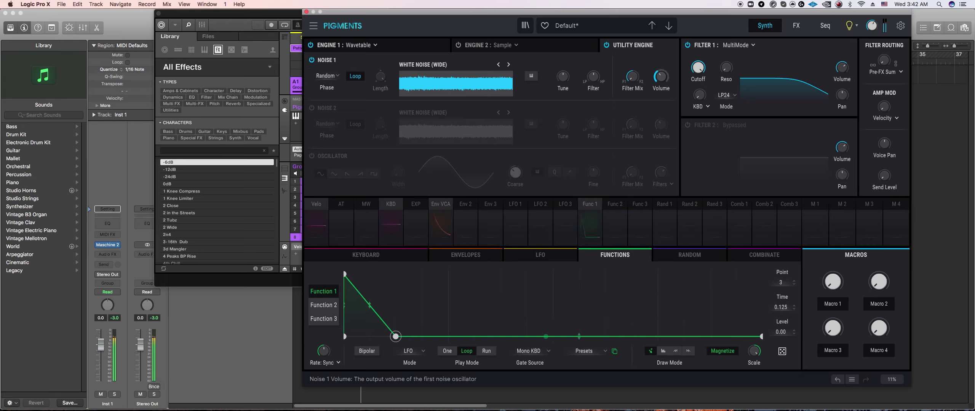
click(611, 219)
drag(418, 321, 448, 338)
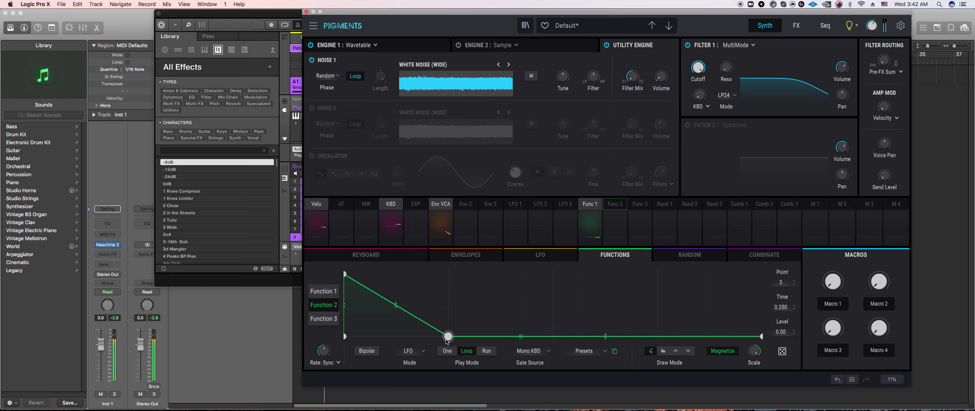
drag(345, 274, 352, 275)
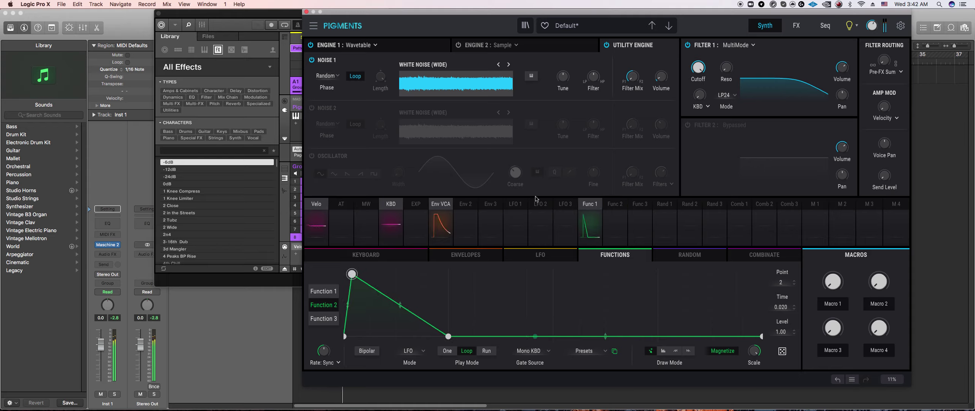
click(590, 219)
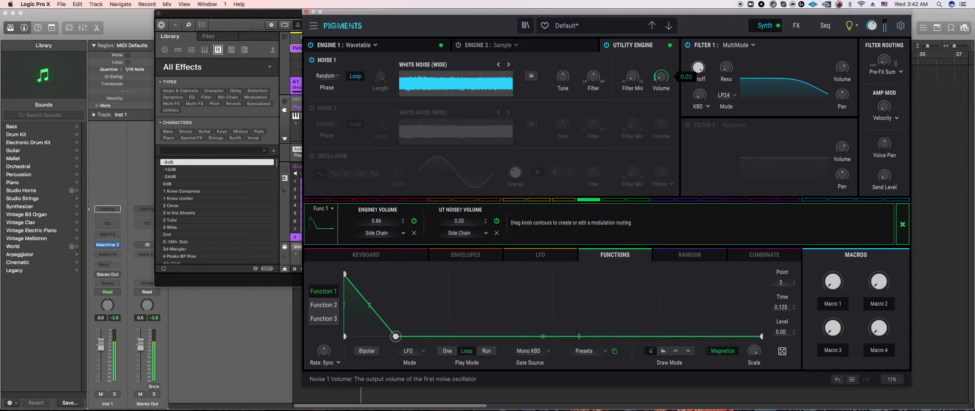
drag(661, 72, 662, 61)
click(573, 46)
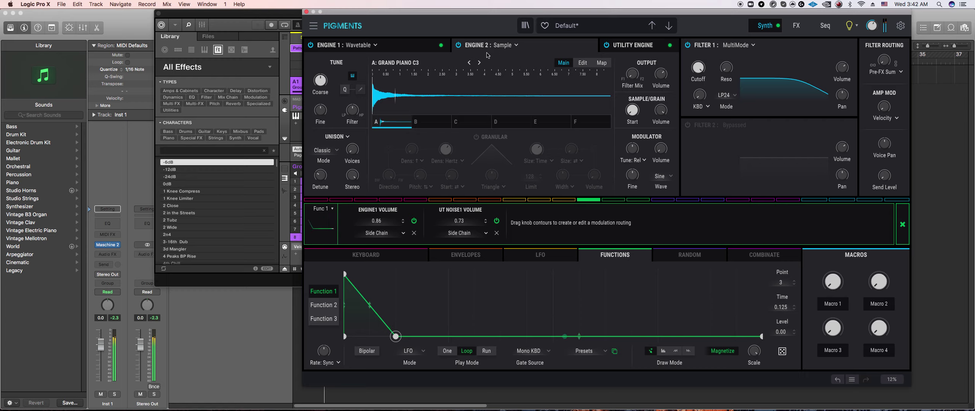
- Make Engine 2 a wavetable engine loaded with the Natural 'Didgeridoo' wavetable
click(501, 45)
click(500, 83)
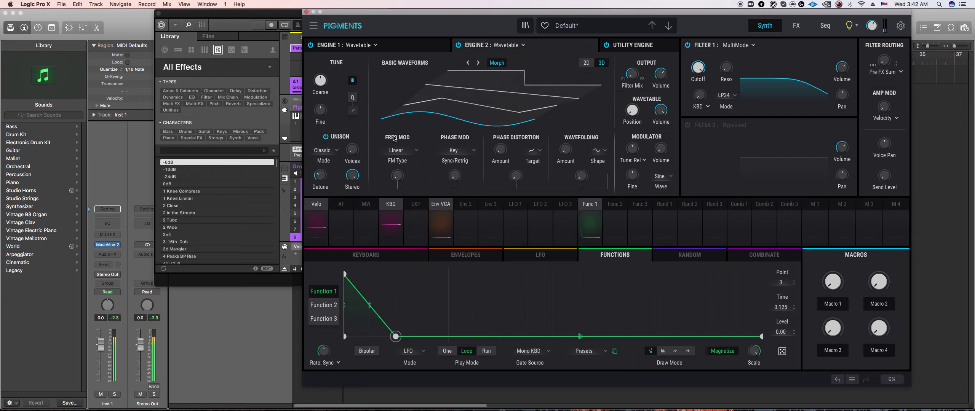
click(424, 62)
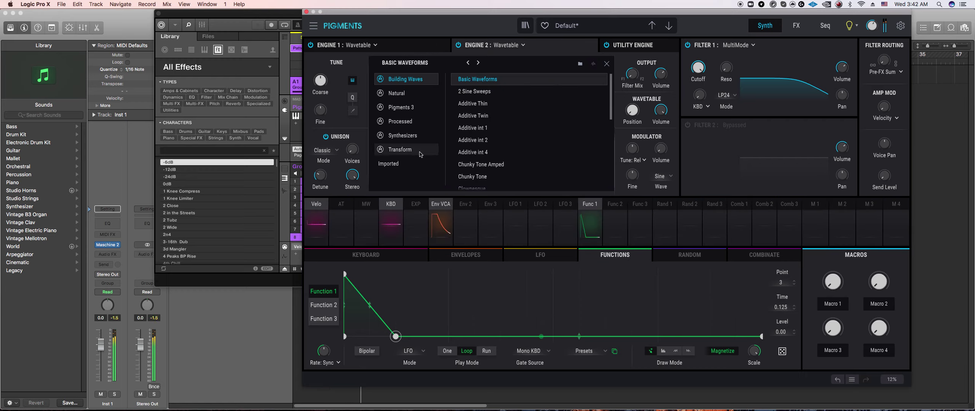
click(397, 93)
click(504, 91)
click(607, 66)
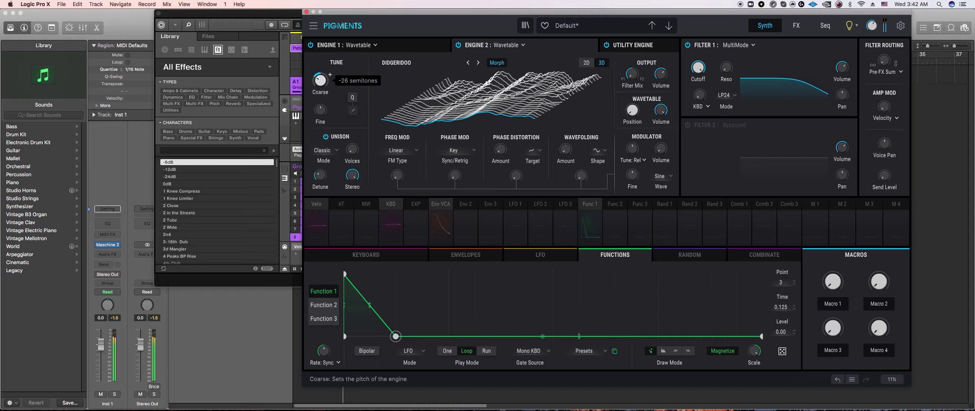
- Tune Engine 2's modulator in Hz, add slight phase modulation, wavetable position 0.200, more unison voices
click(663, 176)
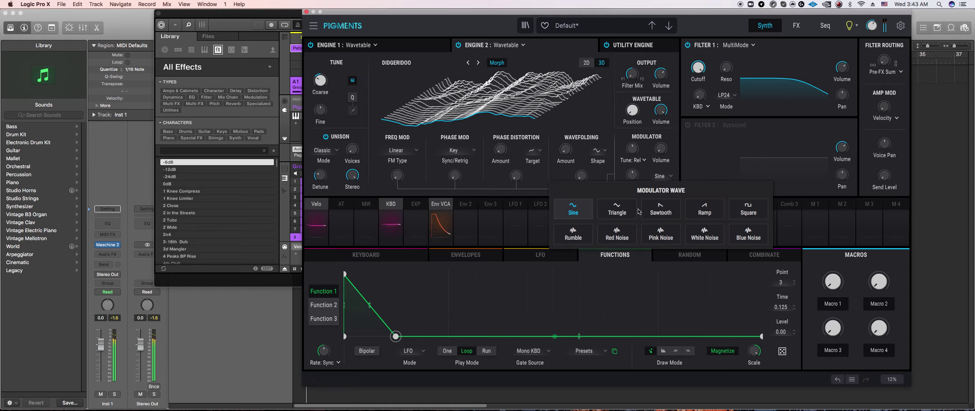
click(662, 176)
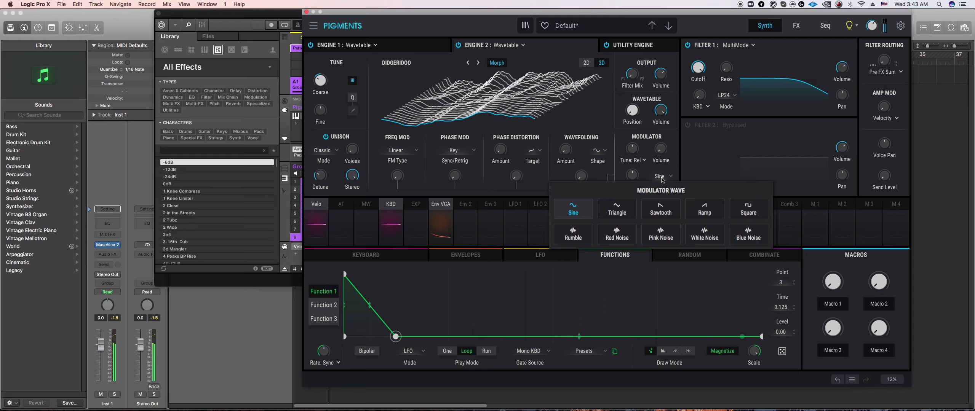
click(640, 159)
click(676, 192)
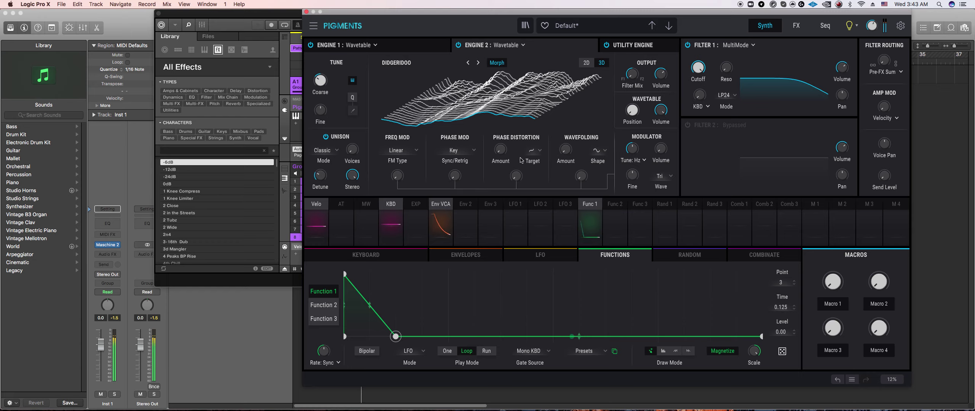
click(585, 63)
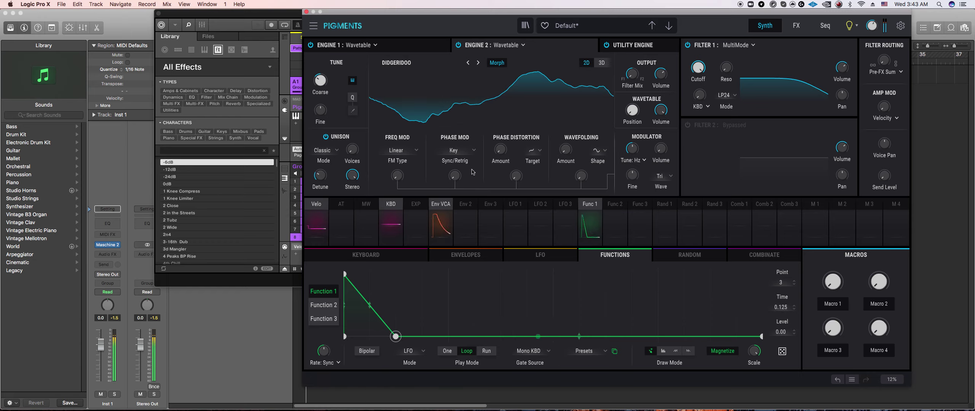
drag(455, 175, 465, 171)
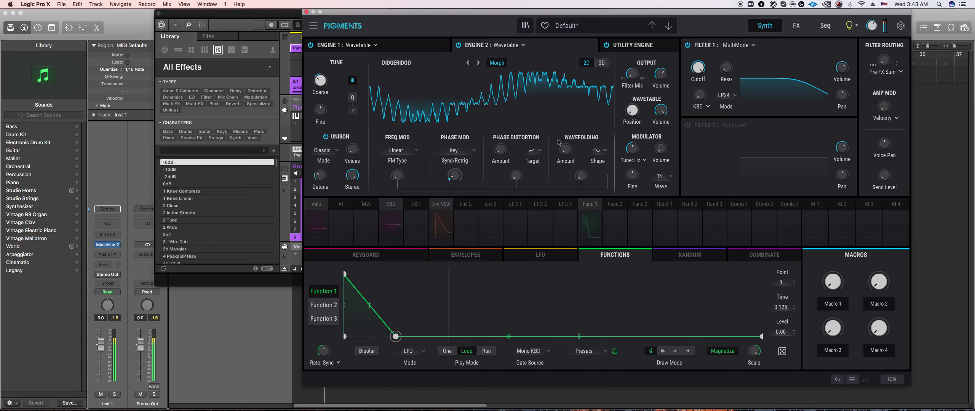
mouse_move(633, 111)
mouse_down()
mouse_move(646, 87)
mouse_move(633, 107)
mouse_up()
drag(353, 150, 353, 143)
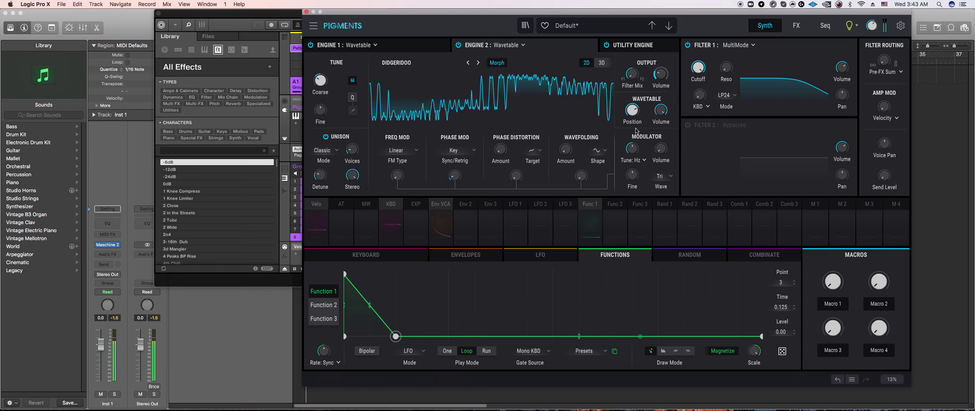
- Pull Function 3's ramp to zero and route it to Engine 2's volume at 0.81
click(615, 210)
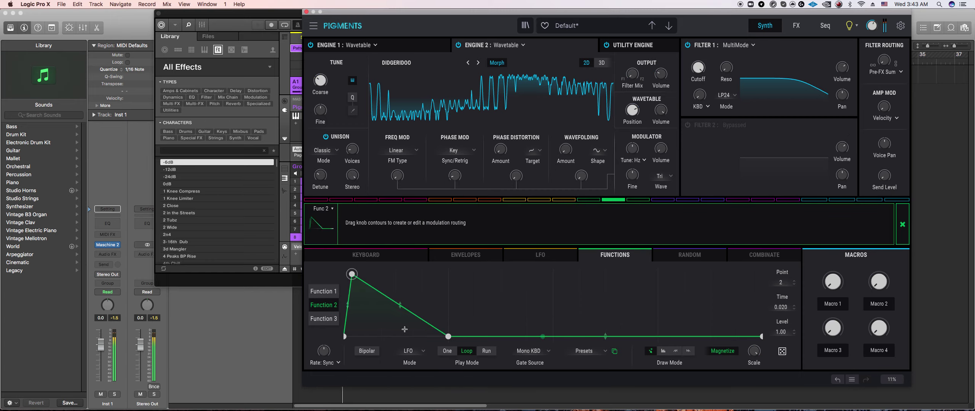
click(591, 200)
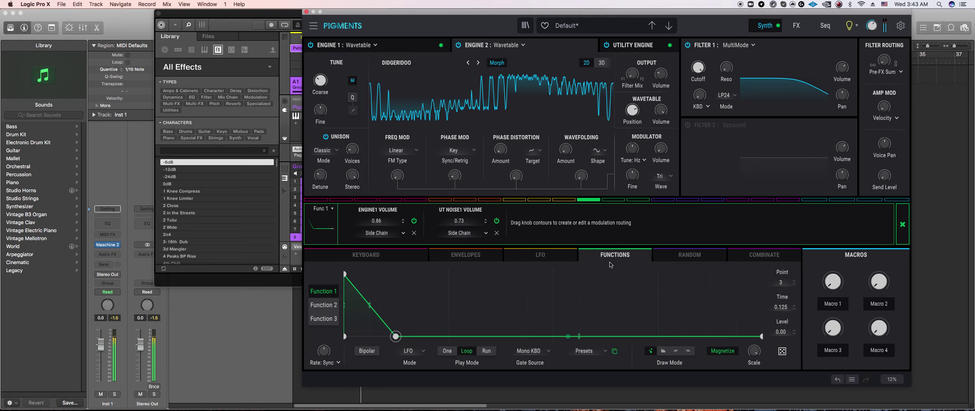
click(638, 200)
drag(440, 303, 387, 349)
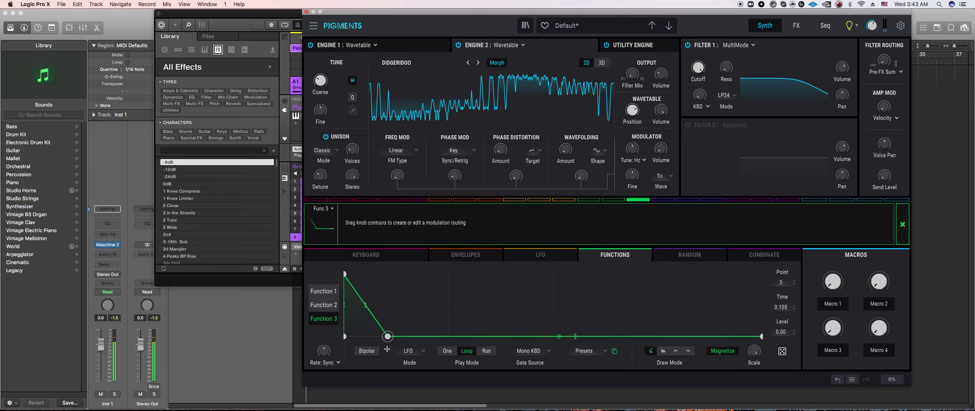
drag(654, 76, 662, 78)
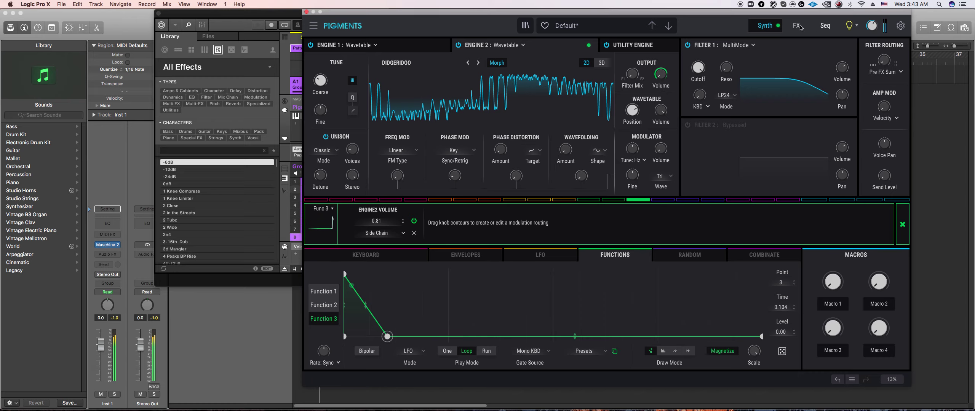
click(796, 25)
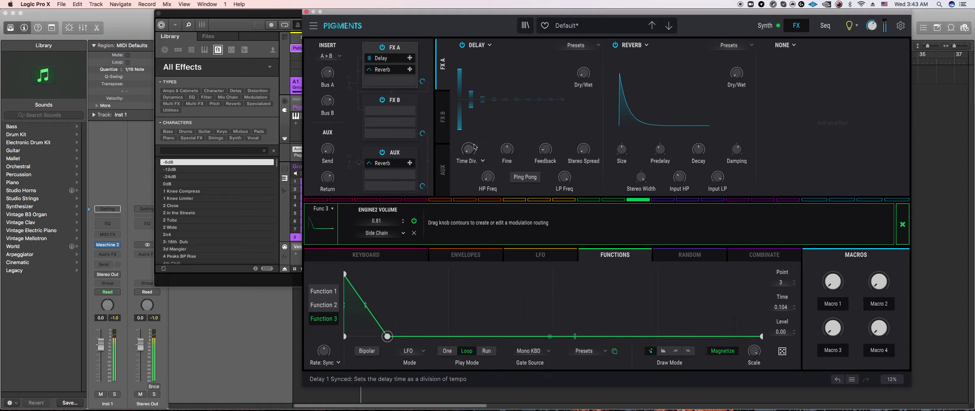
- Lower the Delay's low-pass frequency and raise the Reverb dry/wet to about 6%
drag(468, 150, 468, 156)
double_click(464, 151)
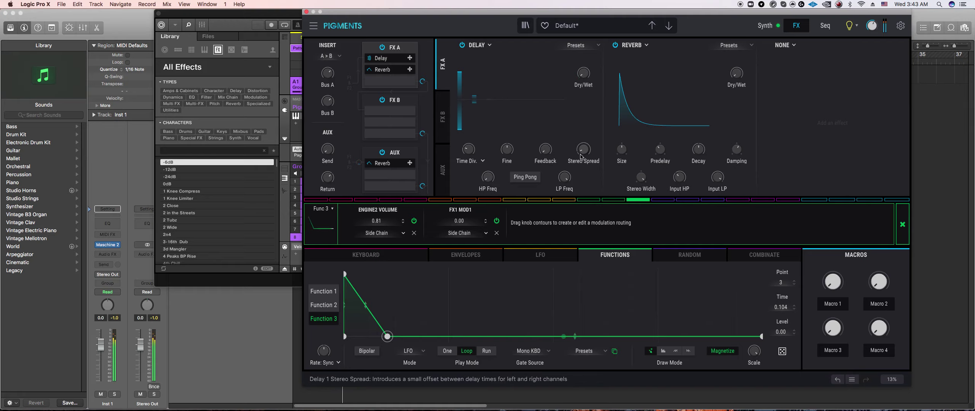
drag(565, 177, 564, 202)
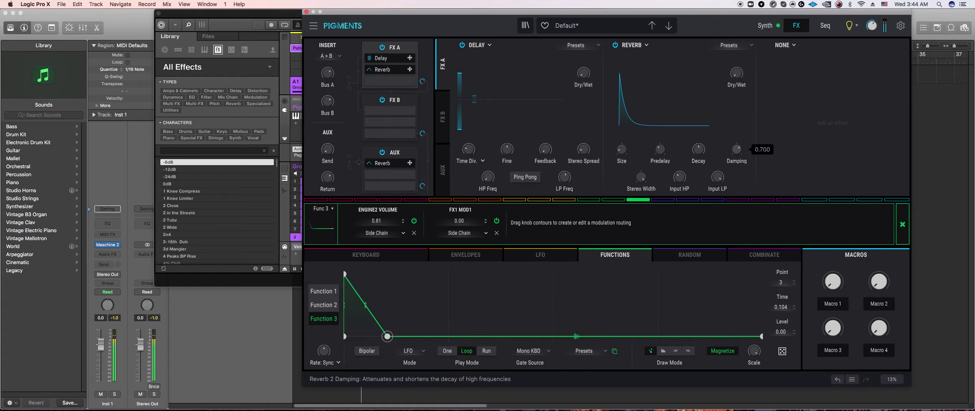
drag(736, 74, 737, 72)
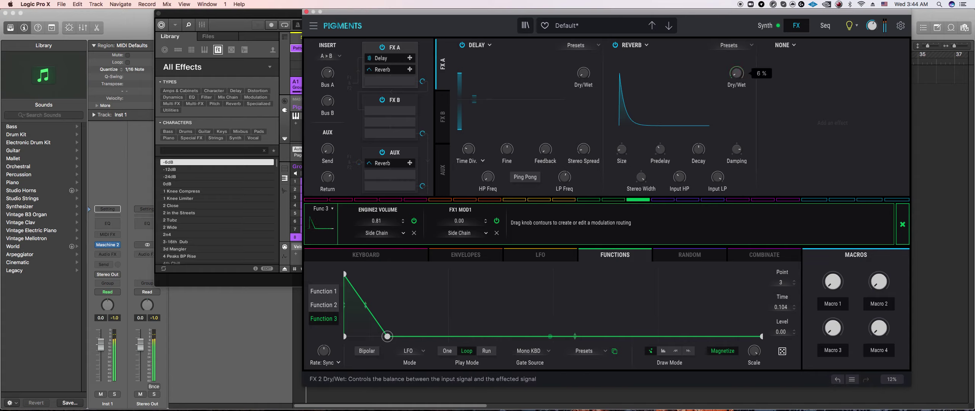
click(293, 281)
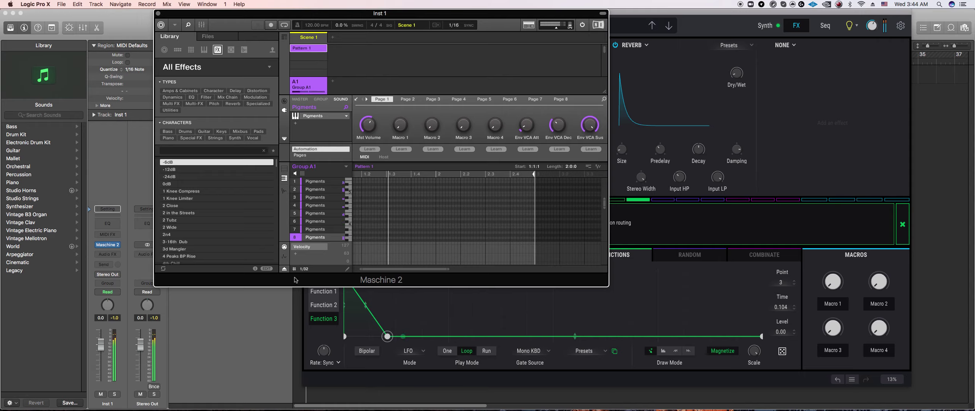
- Toggle pattern recording on and off and set the step grid to 1/16
key(r)
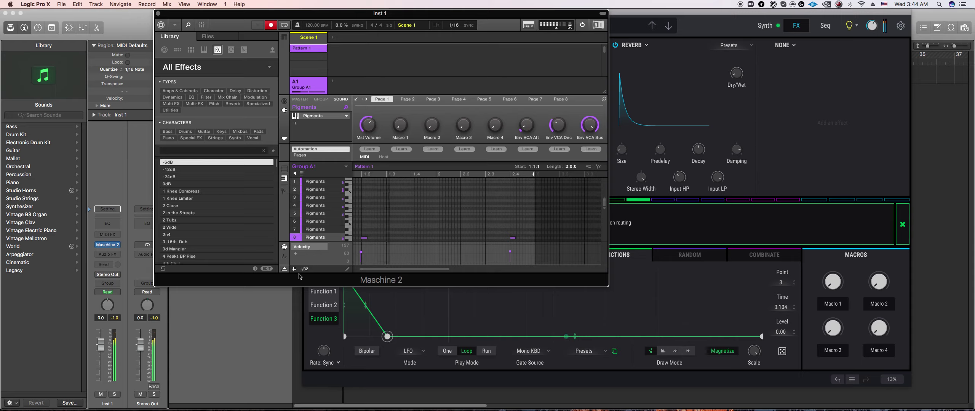
key(r)
click(304, 269)
click(337, 179)
- Add a note on row 3 near 1.2 and set Pigments' Function 3 play mode to One
scroll(369, 213, down, 1)
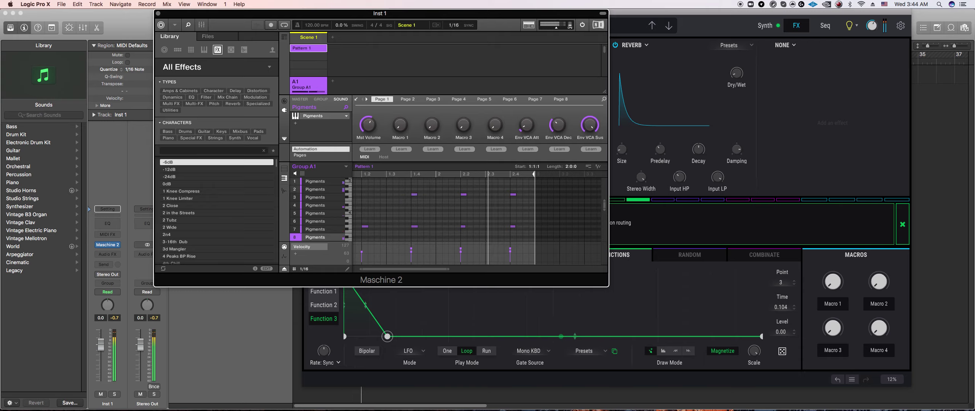
click(366, 195)
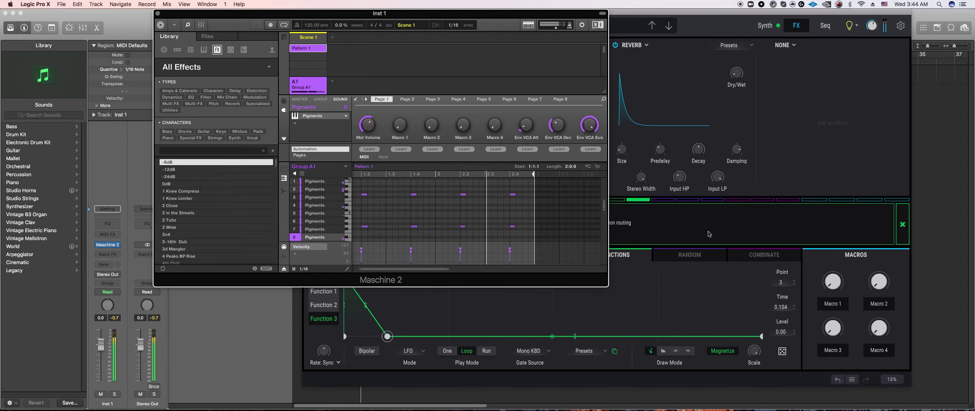
click(448, 352)
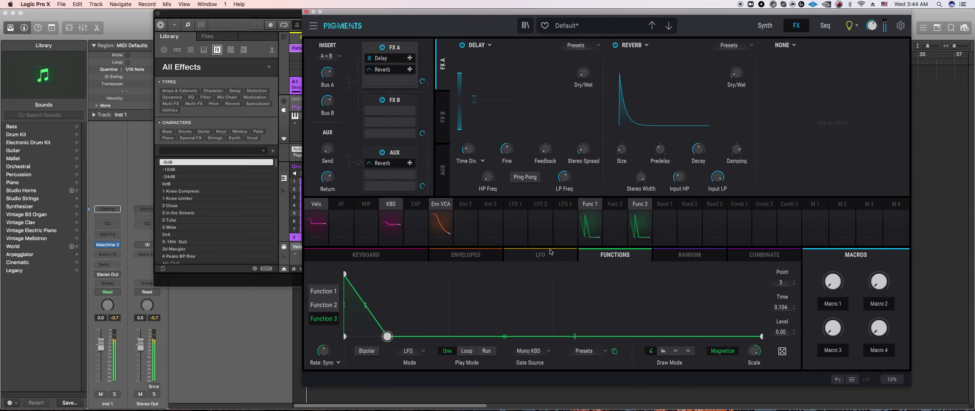
click(283, 281)
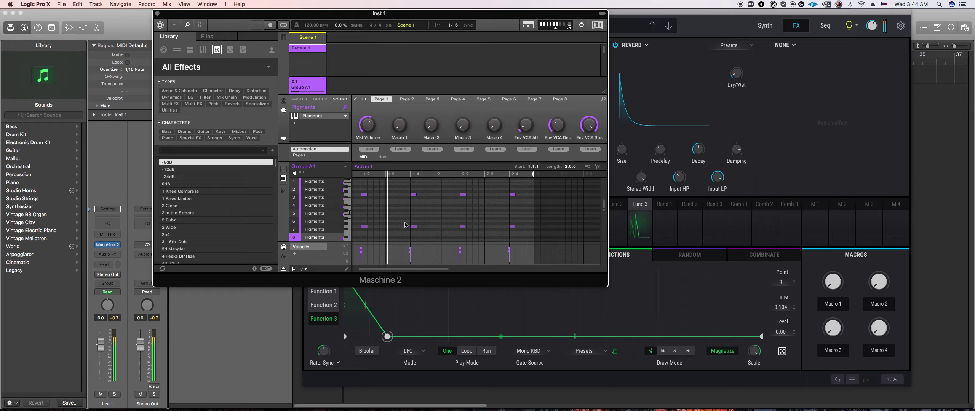
- Bypass the Delay effect in Pigments and then re-enable it
drag(358, 188, 533, 243)
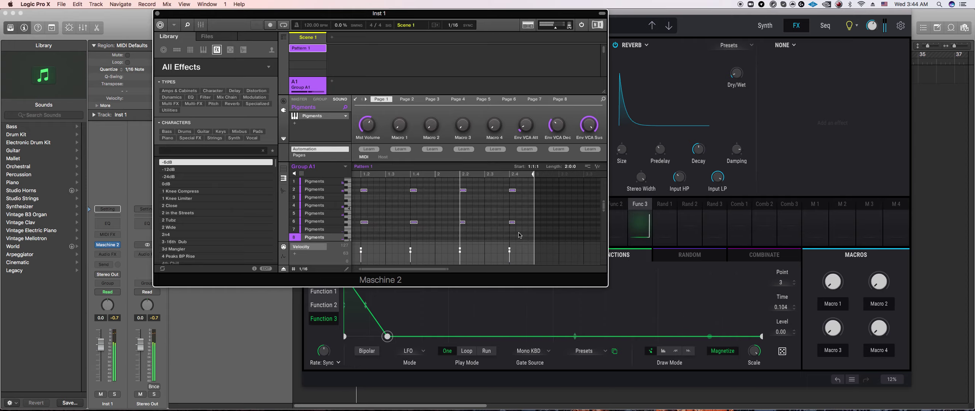
click(462, 387)
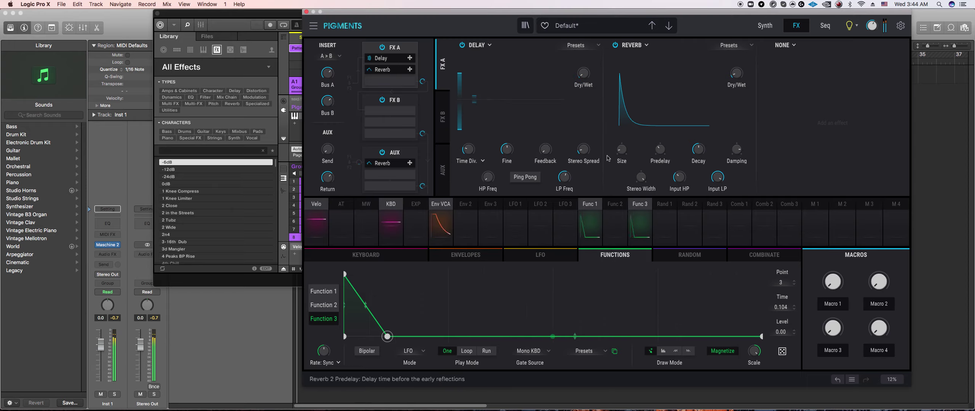
click(462, 45)
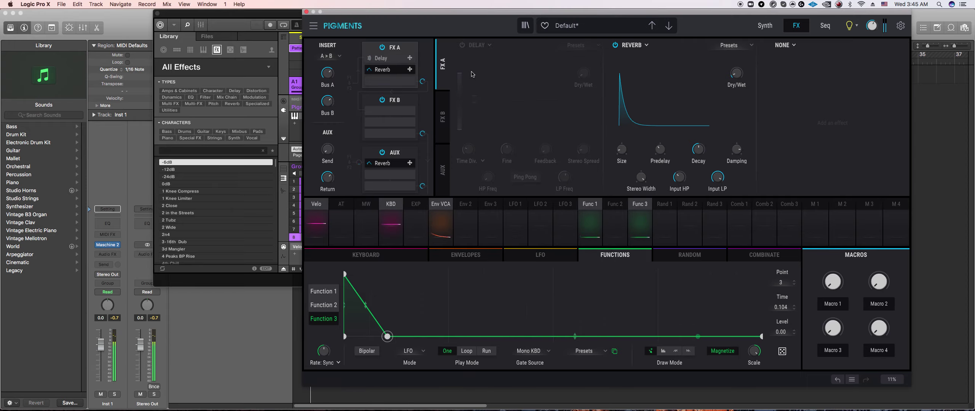
click(463, 45)
- In Maschine's piano roll, move the row 2 note earlier to 1.4
click(276, 278)
click(435, 205)
scroll(431, 202, left, 2)
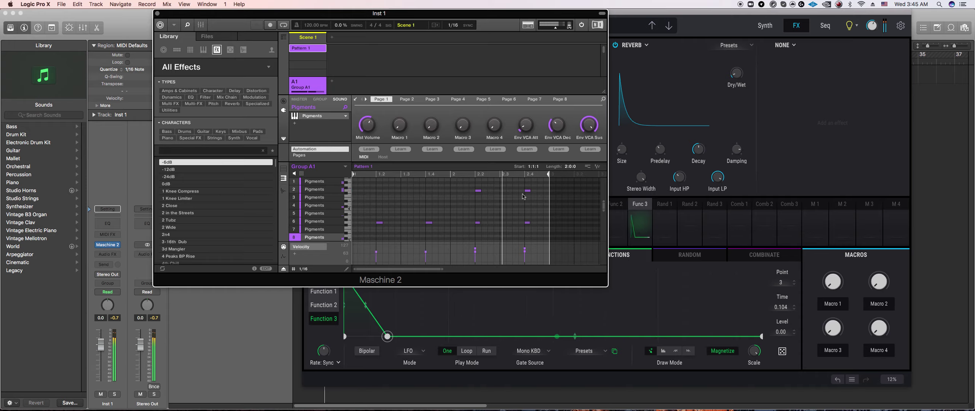
drag(478, 193, 429, 195)
click(410, 206)
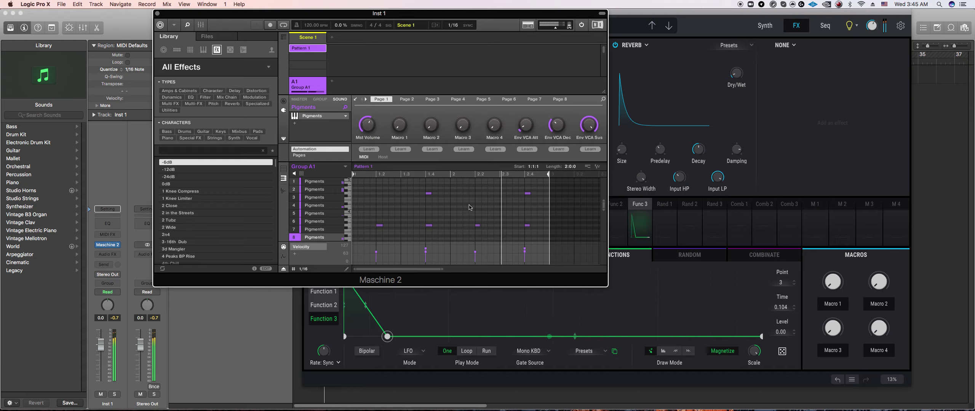
- Set the Play Mode of Function 2 and Function 1 to One
click(517, 368)
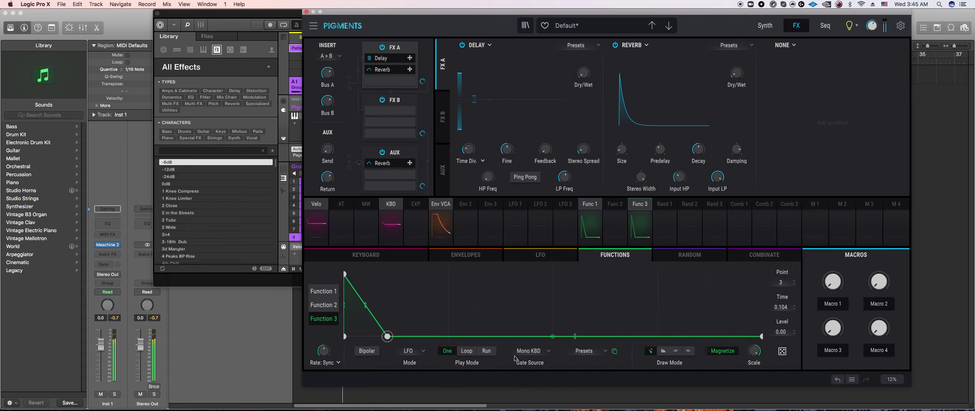
click(323, 308)
click(448, 353)
click(323, 292)
click(448, 351)
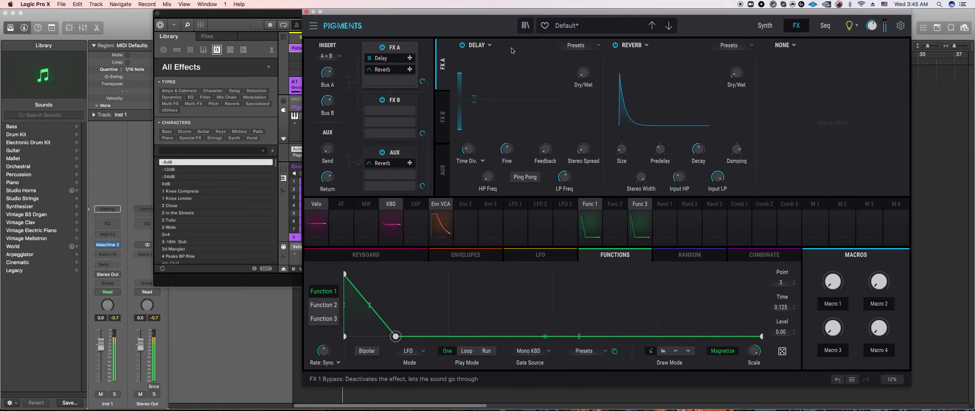
- Move the row 3 note later to about 2.2 and return to Pigments' Synth page
click(291, 285)
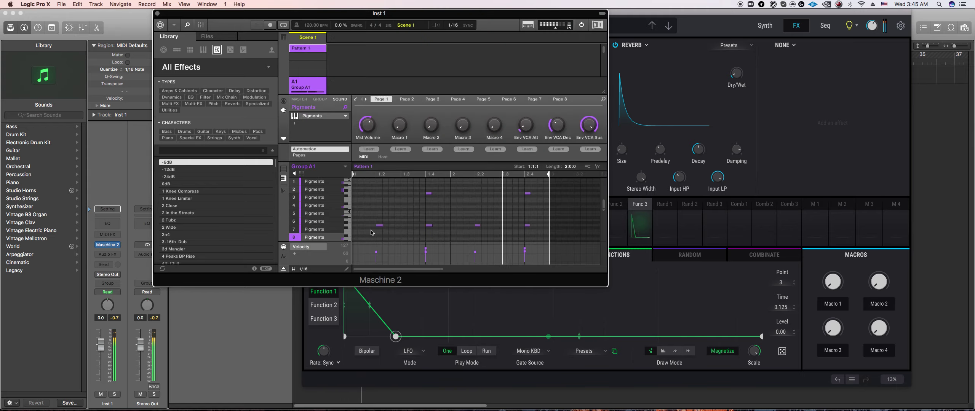
drag(429, 194, 478, 195)
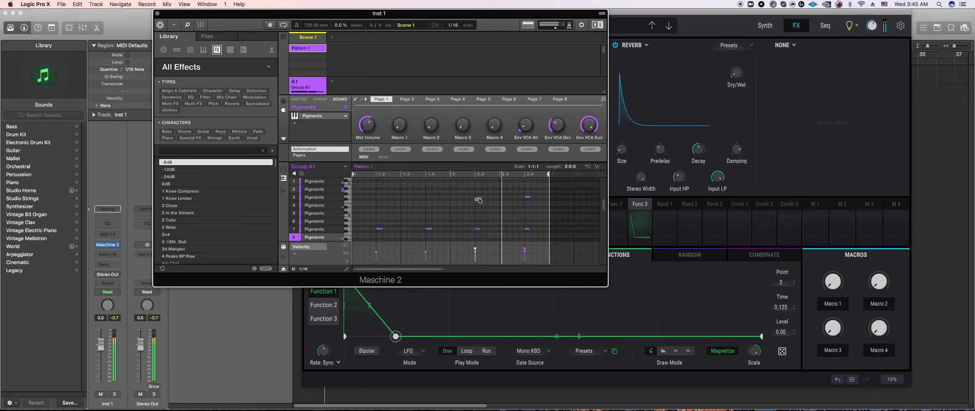
click(758, 24)
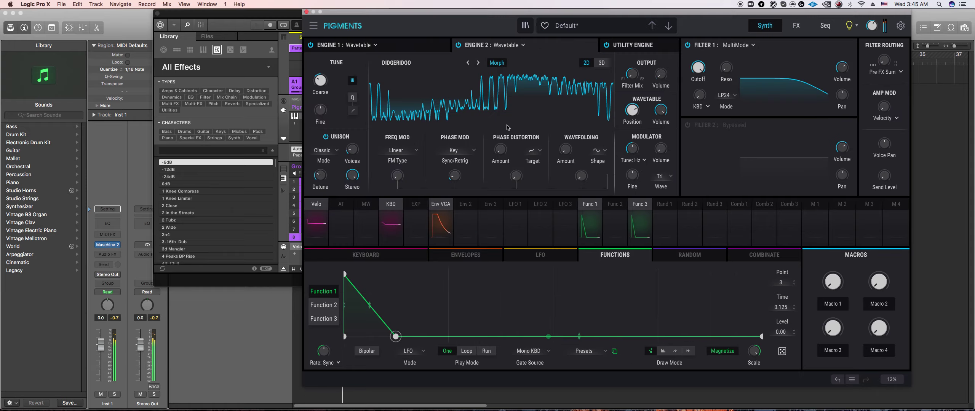
- Set Pigments' play settings mode to Poly 8
click(392, 261)
click(484, 289)
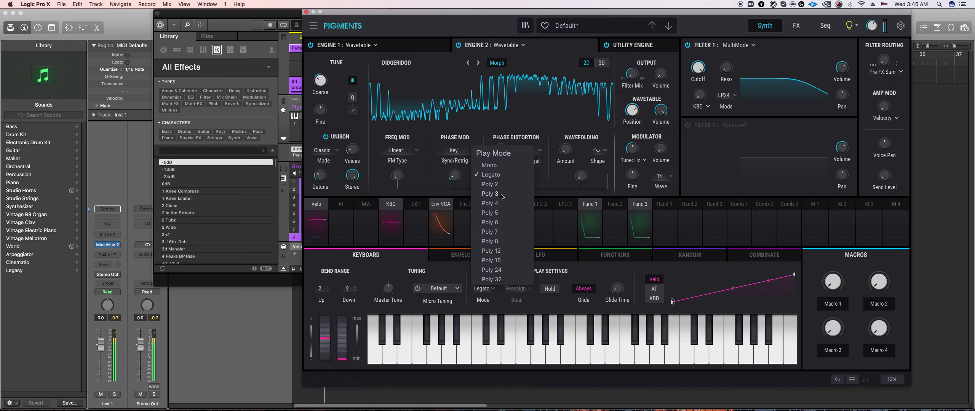
click(492, 241)
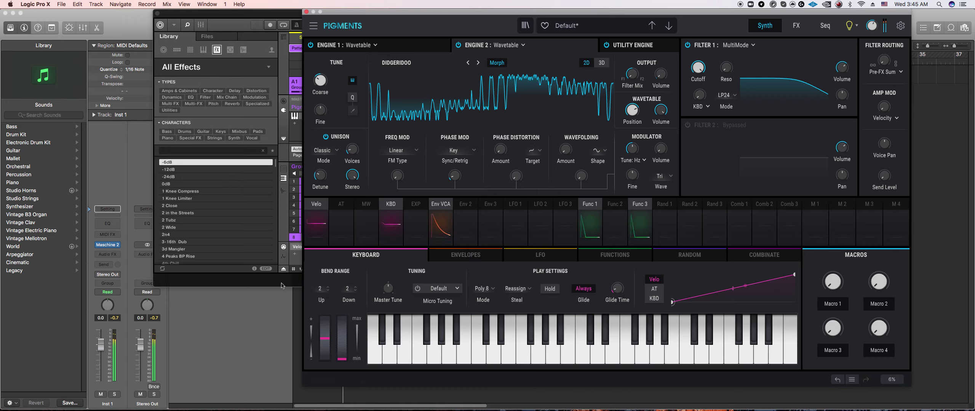
- Move the row 3 note earlier in Maschine and add a new row 3 note
click(281, 286)
drag(479, 201, 429, 203)
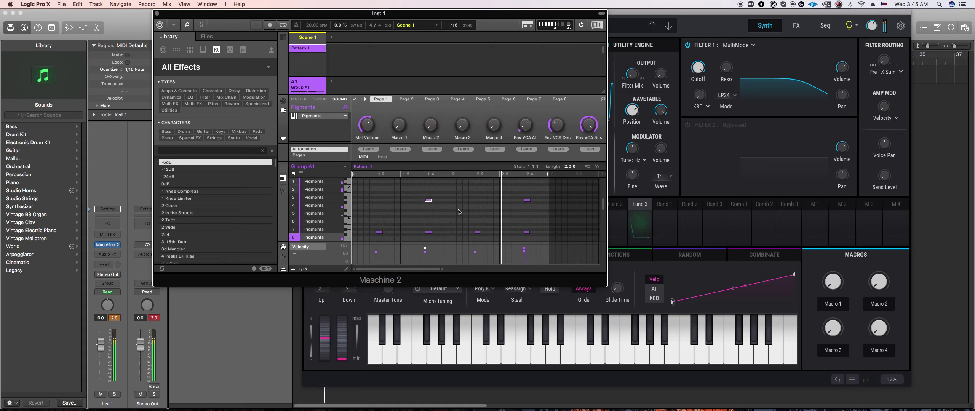
click(479, 202)
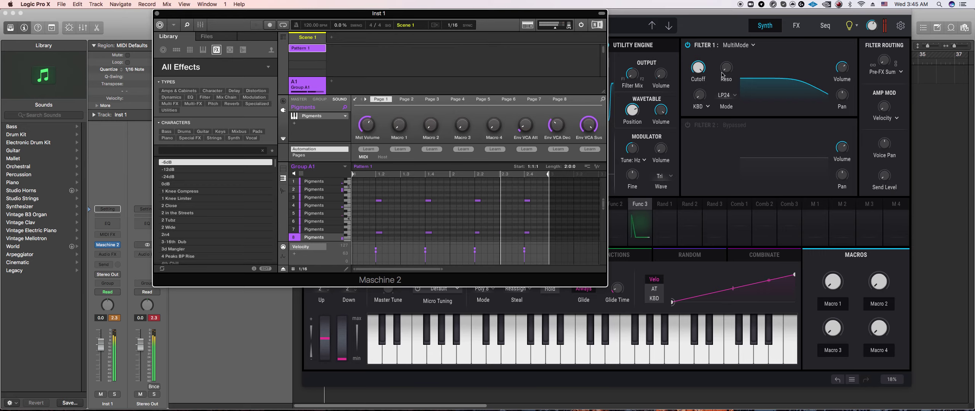
- Raise Filter 1 resonance to 0.132 and cutoff to 9835 Hz
click(793, 27)
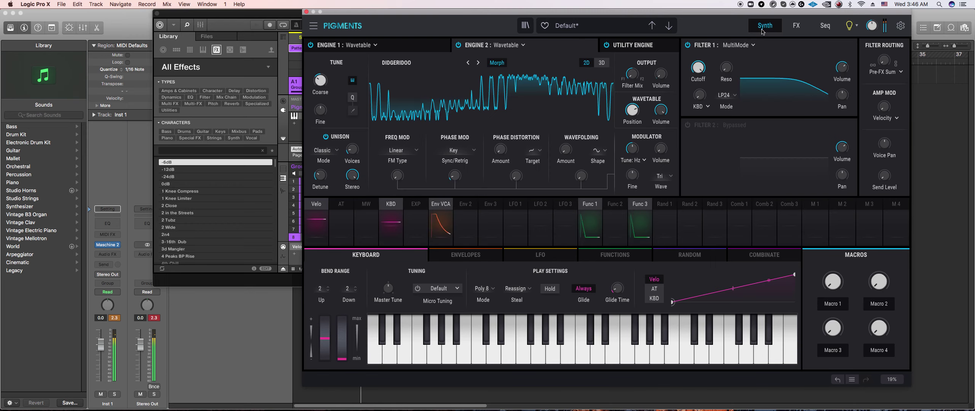
click(765, 25)
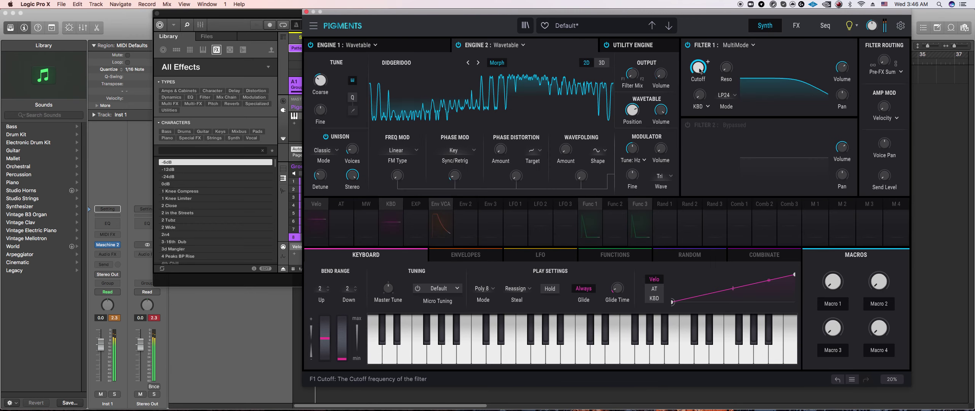
drag(700, 71, 726, 60)
drag(698, 71, 698, 70)
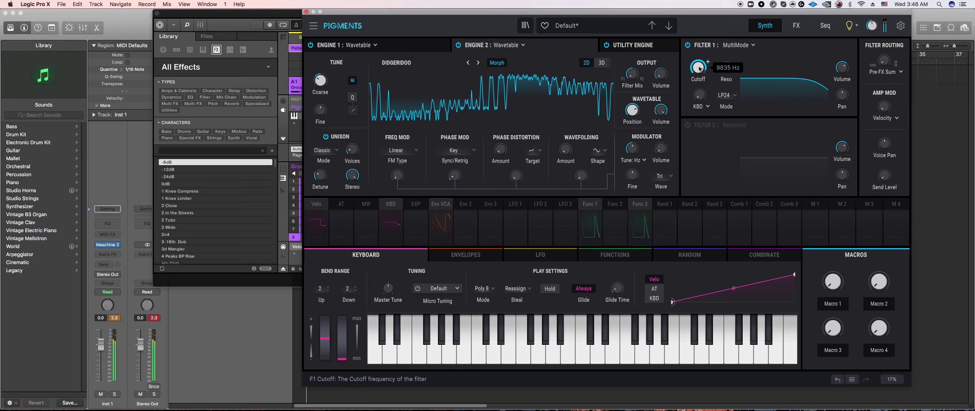
click(297, 281)
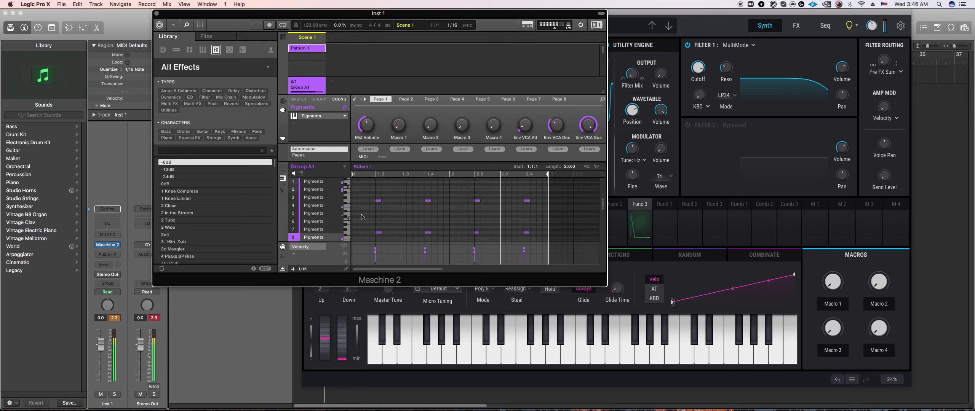
- Arm recording, then marquee-select and delete the two notes near beat 2.4 in the piano roll
scroll(414, 215, down, 2)
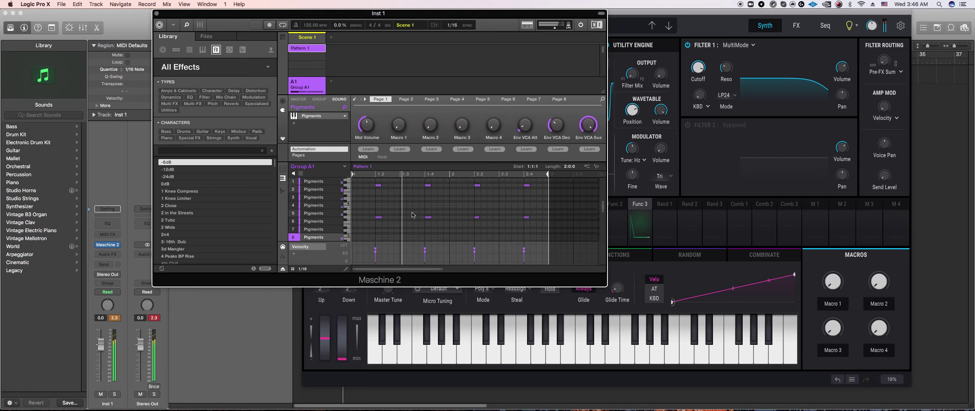
key(r)
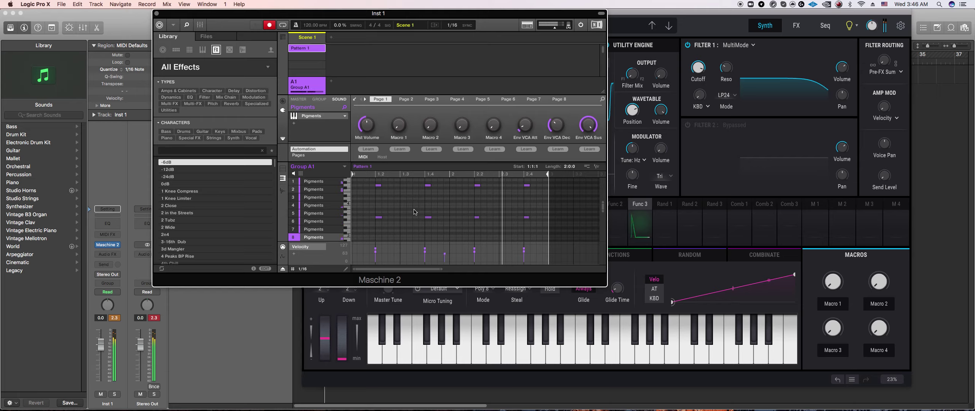
click(283, 169)
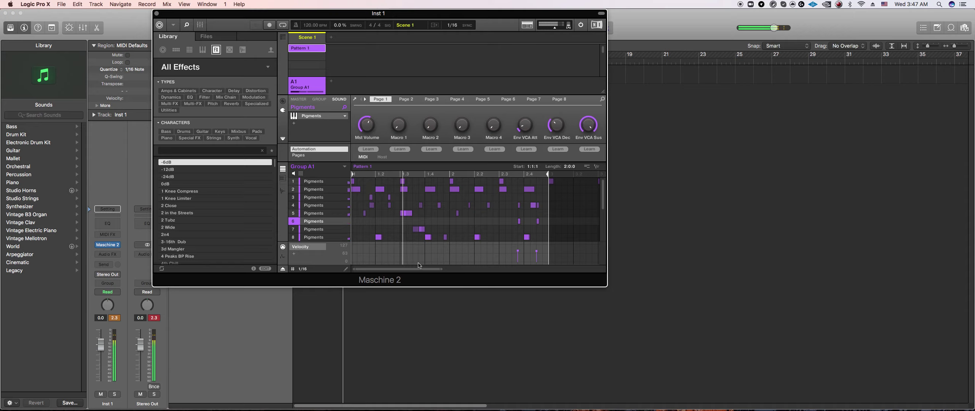
key(Tab)
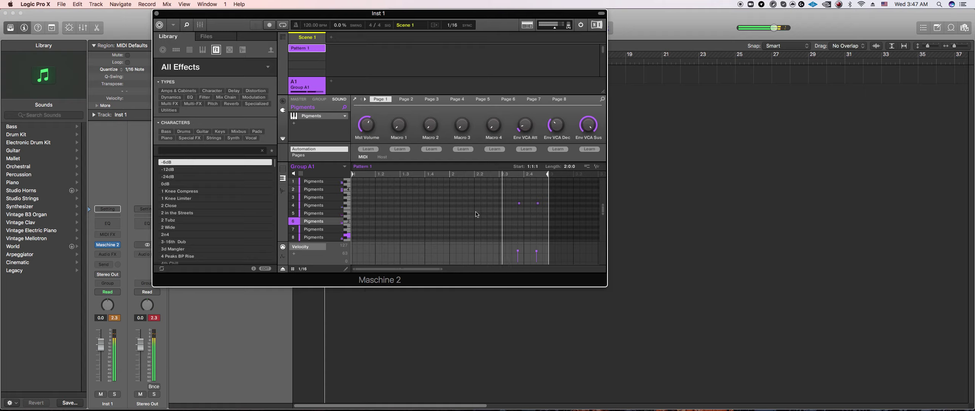
drag(499, 191, 589, 236)
key(Delete)
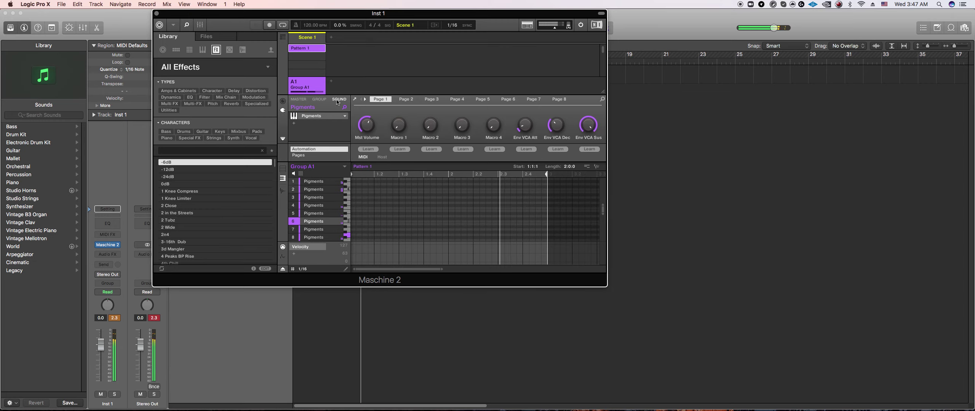
click(354, 99)
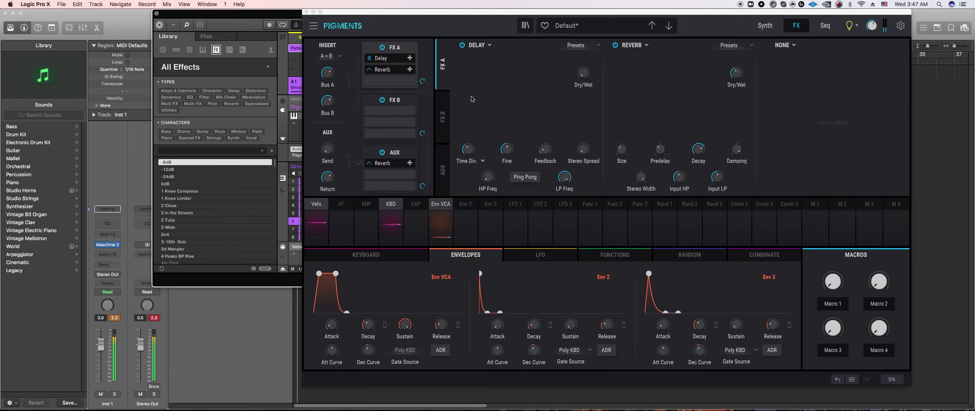
- Turn the Reverb effect off to audition, then switch it back on
click(615, 45)
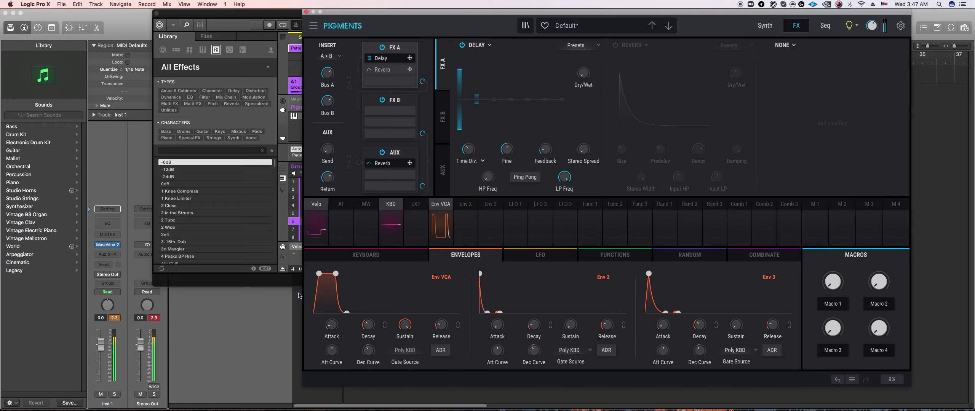
click(284, 285)
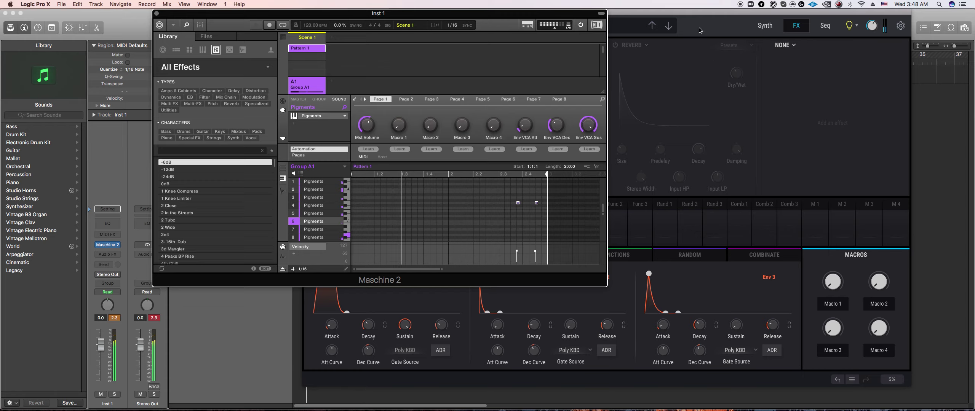
click(621, 57)
click(615, 45)
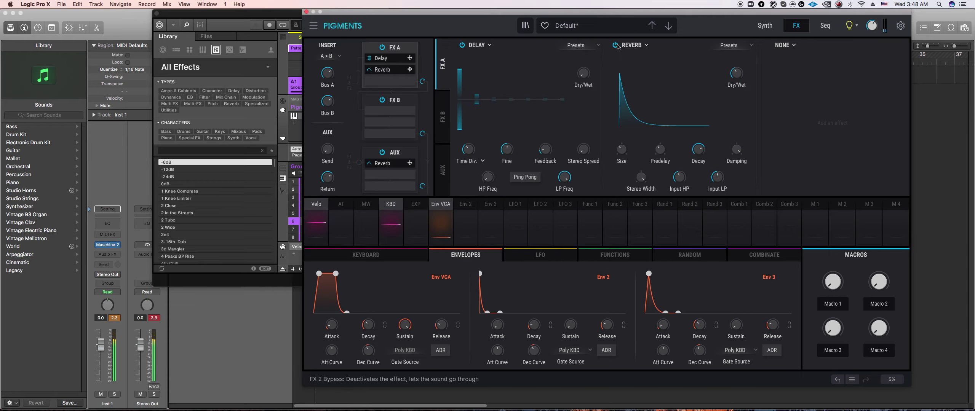
click(248, 284)
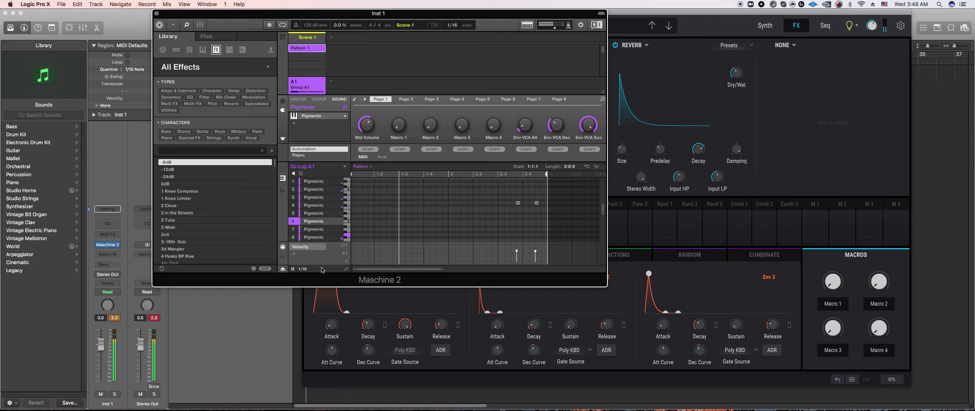
- Shift the two selected pattern notes a few steps earlier and deselect them
scroll(567, 216, right, 1)
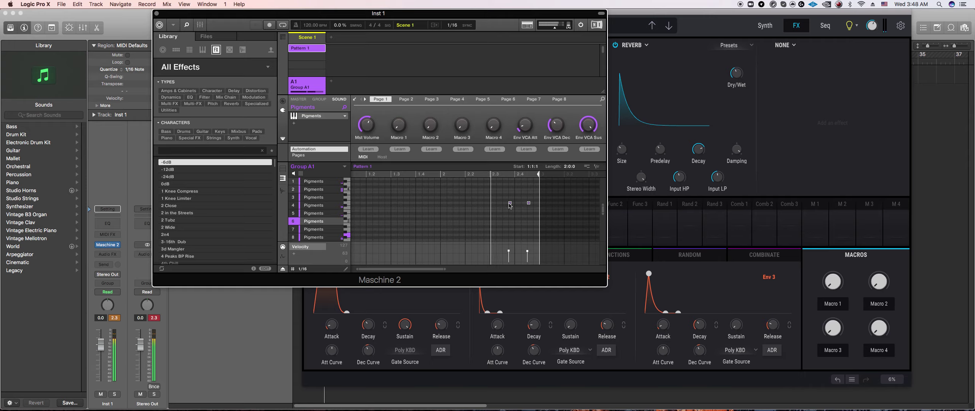
drag(510, 205, 485, 204)
drag(461, 204, 459, 205)
drag(469, 203, 486, 204)
click(475, 214)
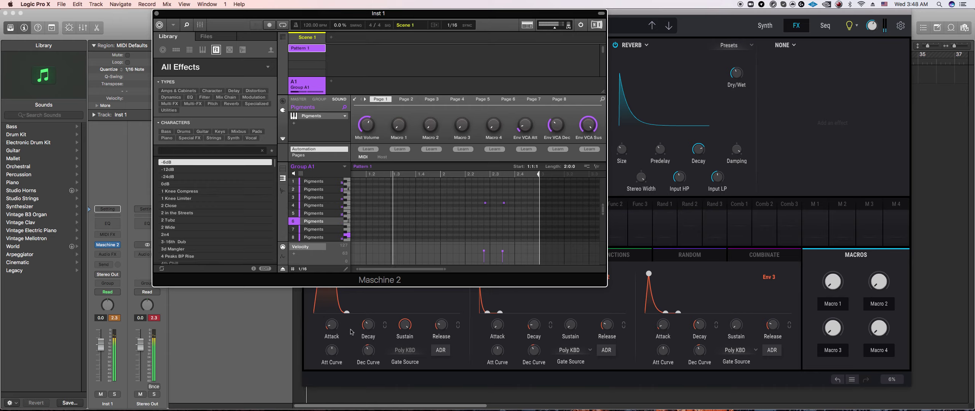
click(315, 384)
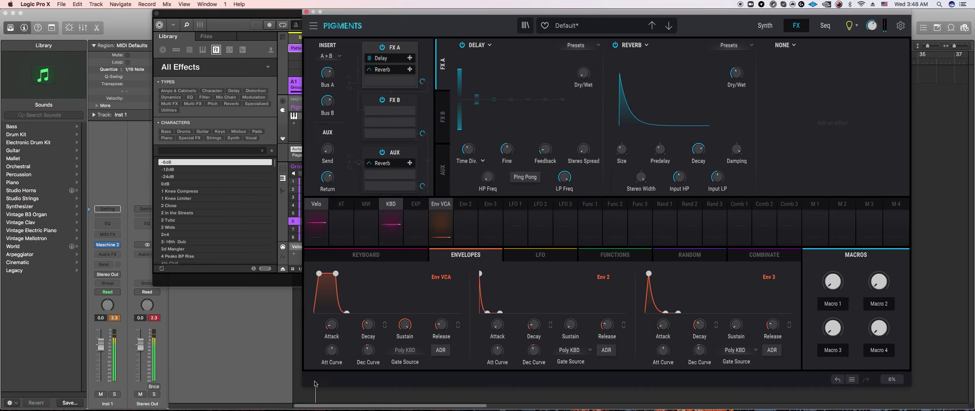
click(276, 281)
- Select sound 9 in Maschine and open its Pigments plug-in window
click(307, 229)
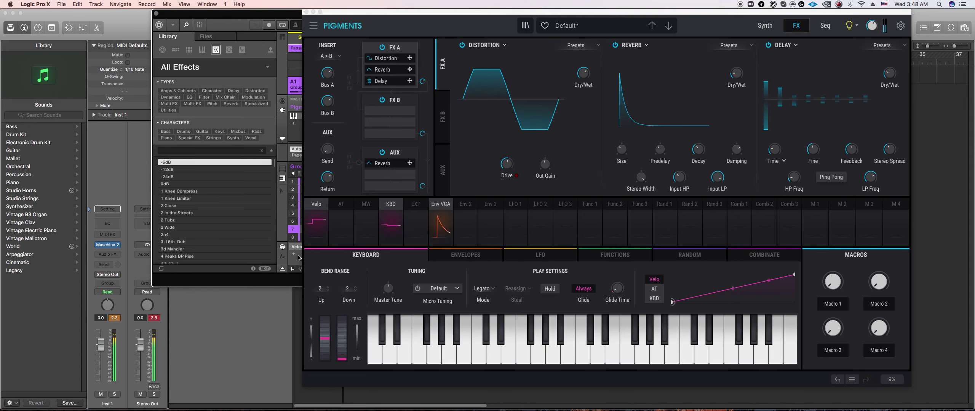
click(296, 281)
scroll(351, 210, down, 4)
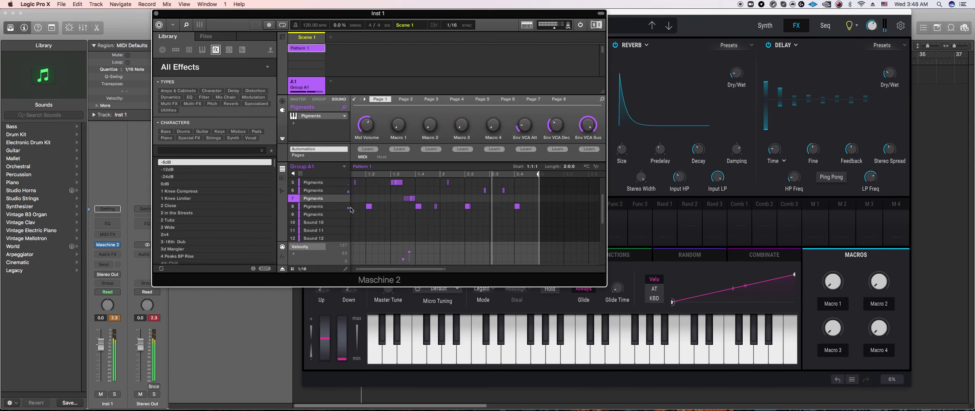
click(322, 215)
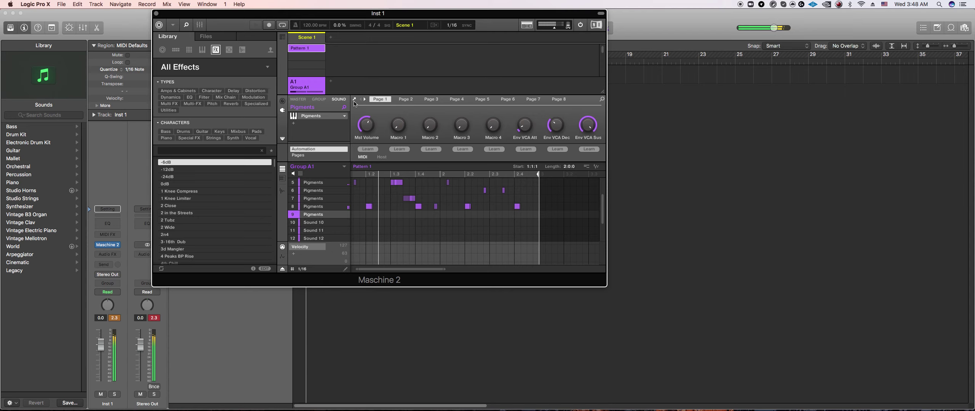
click(355, 102)
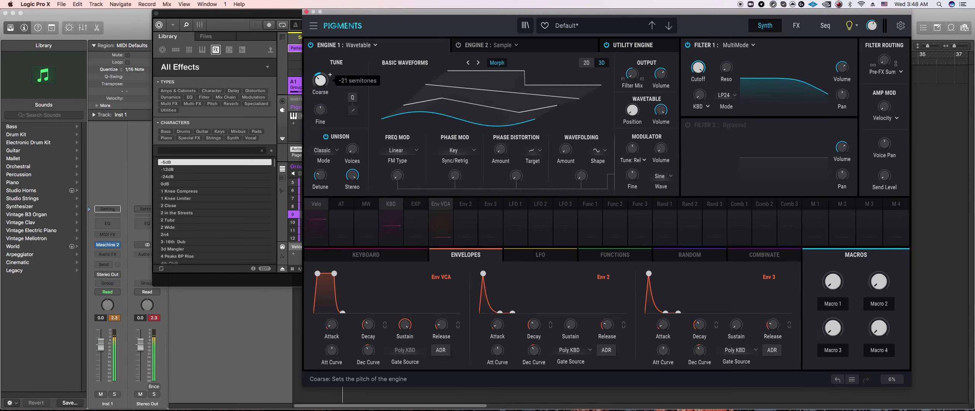
- Load the Natural > Didgeridoo wavetable into Engine 1 and view it in 2D
click(404, 62)
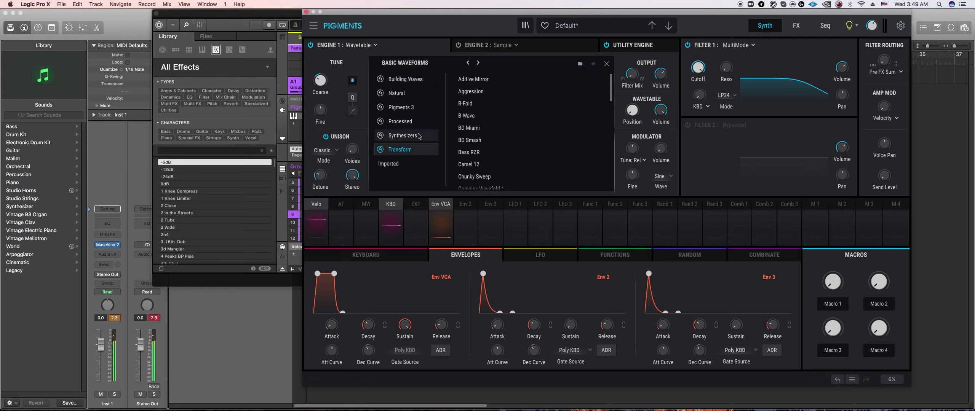
click(416, 108)
click(397, 93)
click(471, 91)
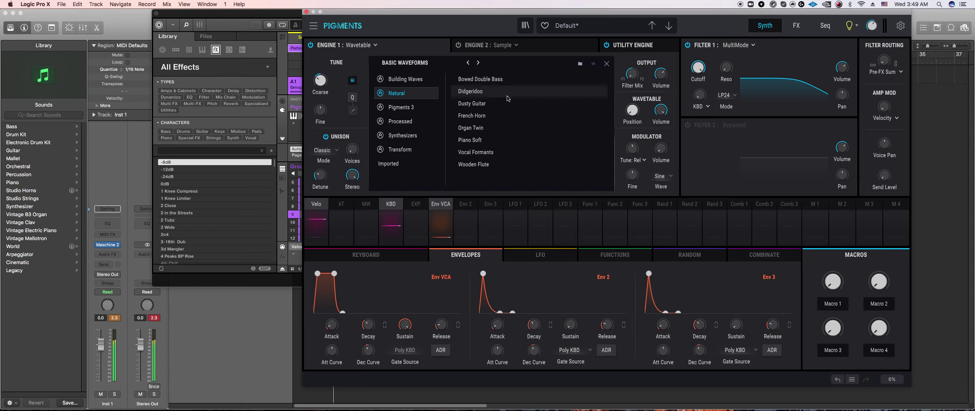
click(607, 64)
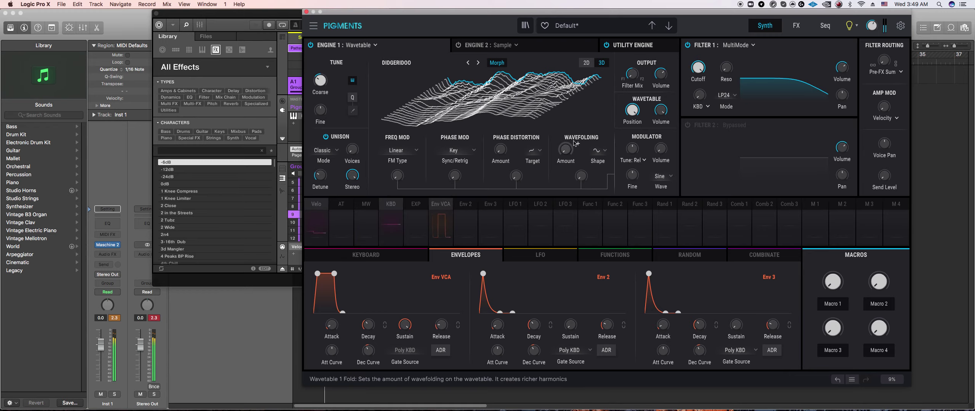
click(587, 63)
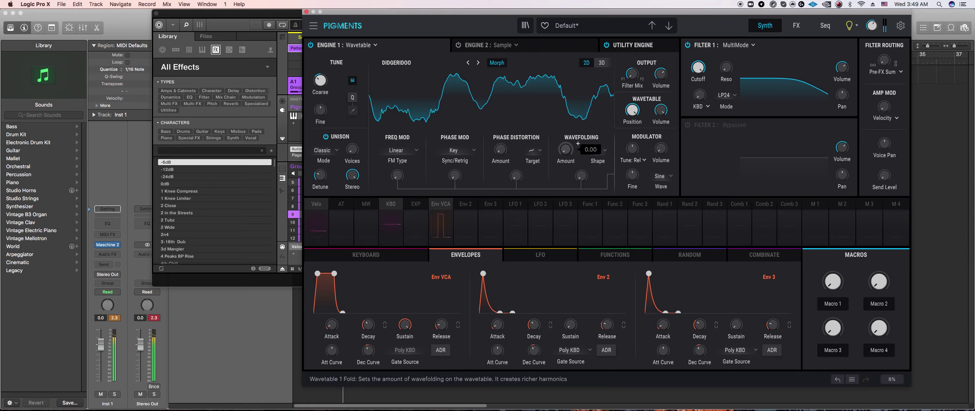
- Set wavefolding to 0.216, retarget phase distortion, and use 2 unison voices detuned 12.8 %
mouse_move(565, 149)
mouse_down()
mouse_move(578, 143)
mouse_move(566, 148)
mouse_move(566, 139)
mouse_up()
drag(579, 178, 579, 178)
click(533, 151)
click(574, 208)
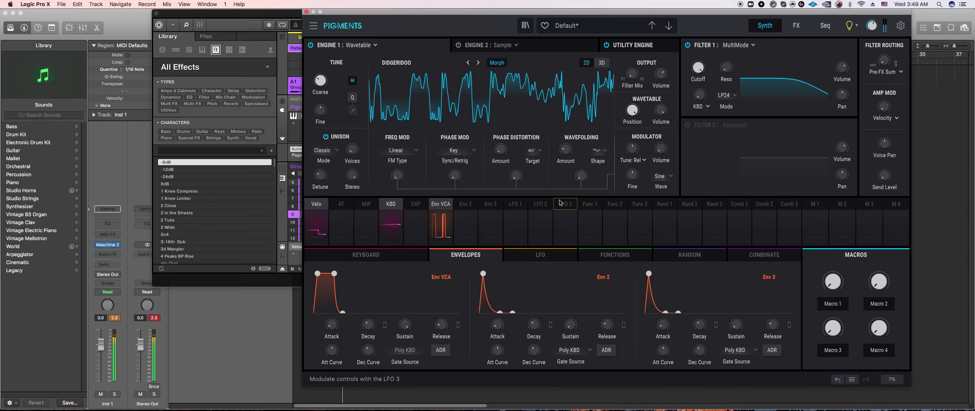
drag(501, 152, 501, 152)
drag(513, 178, 513, 179)
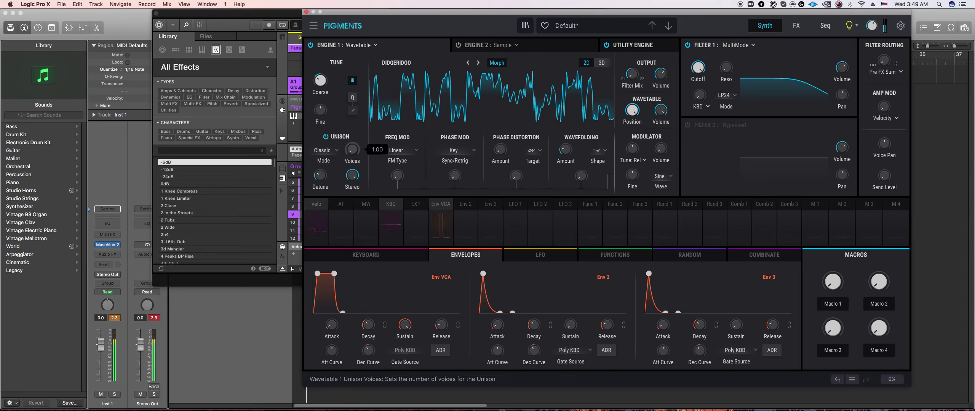
drag(353, 149, 352, 147)
mouse_move(320, 176)
mouse_down()
mouse_move(320, 163)
mouse_move(320, 185)
mouse_up()
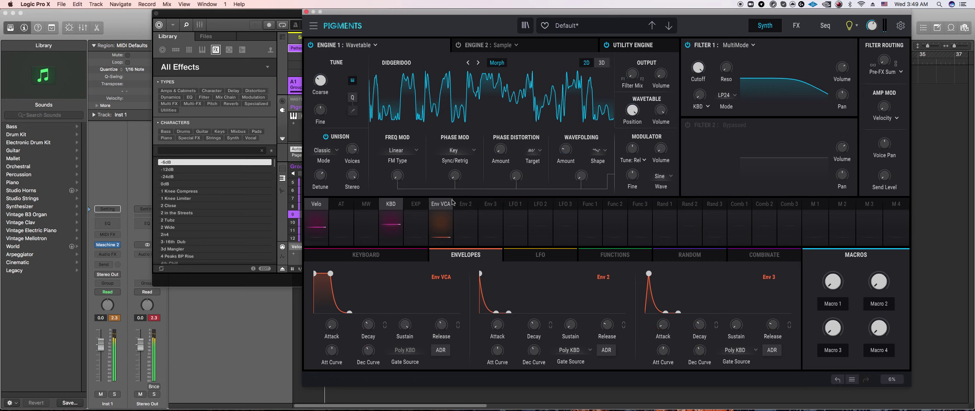
- Route Env 2 to Engine 1's output volume at an amount of about 0.83
click(466, 205)
drag(660, 73, 661, 64)
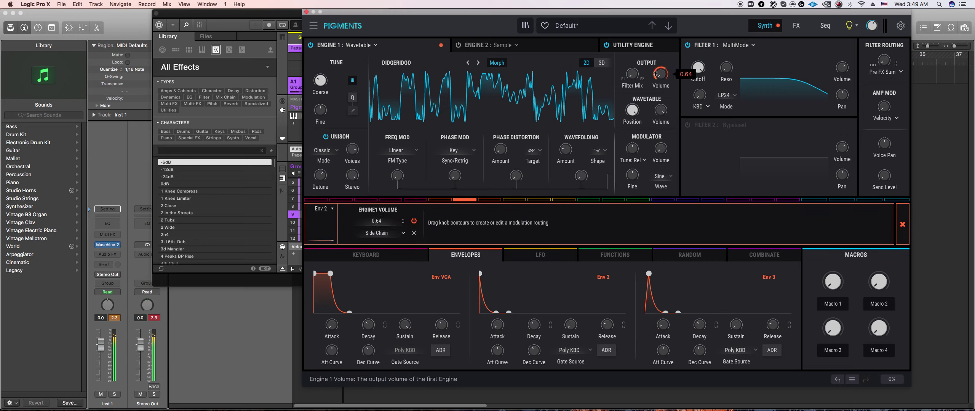
drag(661, 68, 661, 68)
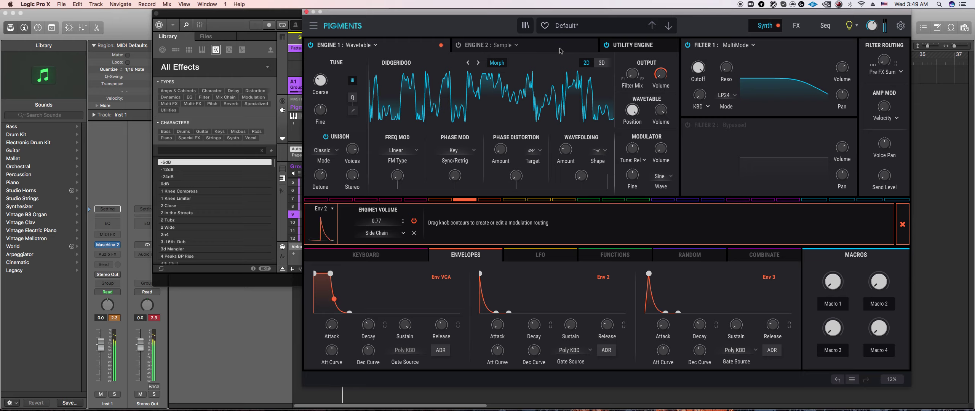
- Record an eight-note pass into Pattern 1 by toggling Record on and off
mouse_move(661, 69)
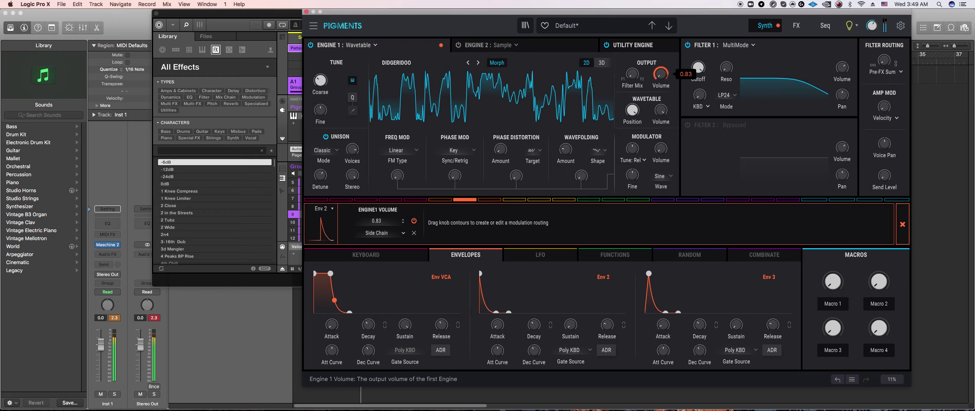
click(291, 280)
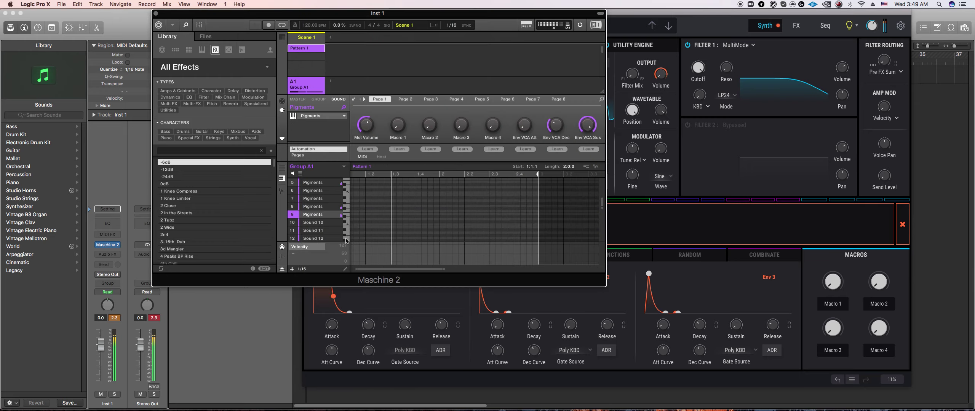
key(r)
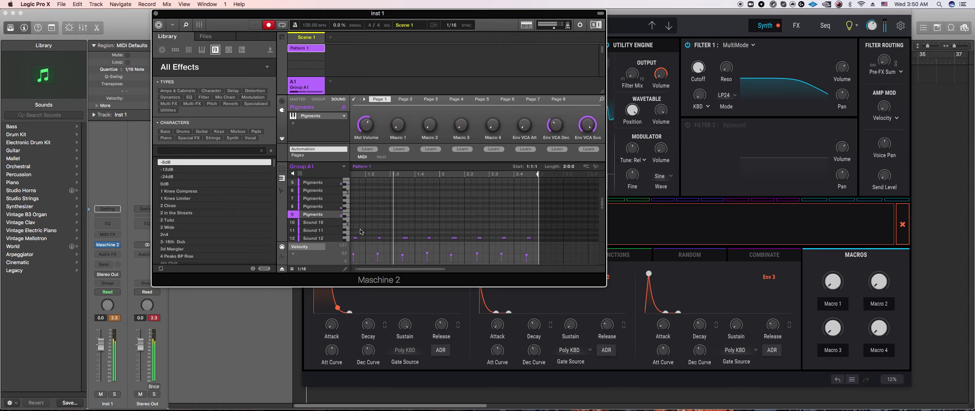
key(r)
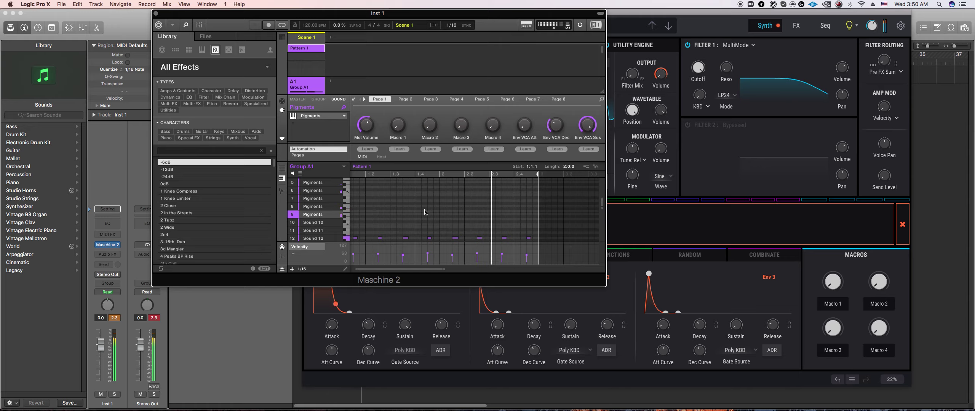
- Select the row of recorded notes in the piano roll and delete them
scroll(473, 207, down, 2)
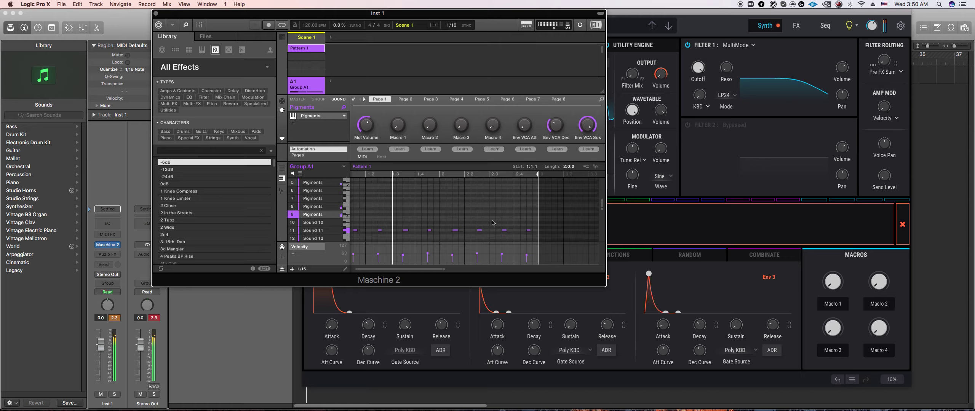
scroll(548, 238, down, 1)
drag(549, 236, 365, 209)
click(371, 235)
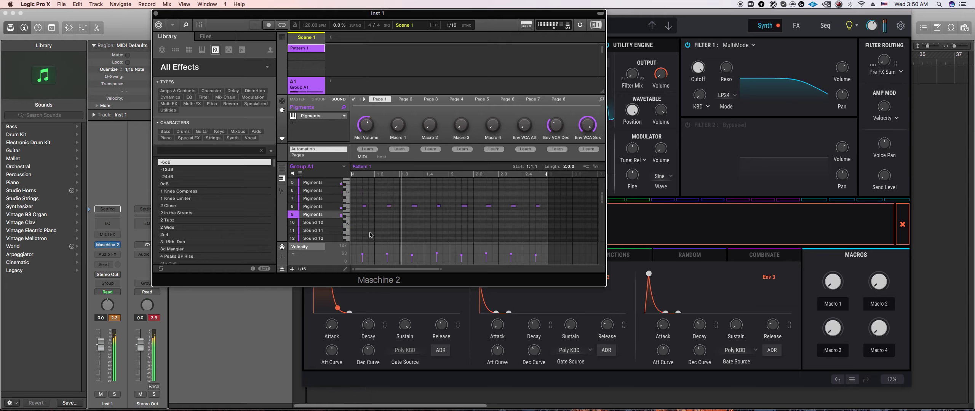
drag(358, 199, 559, 209)
key(Delete)
click(700, 158)
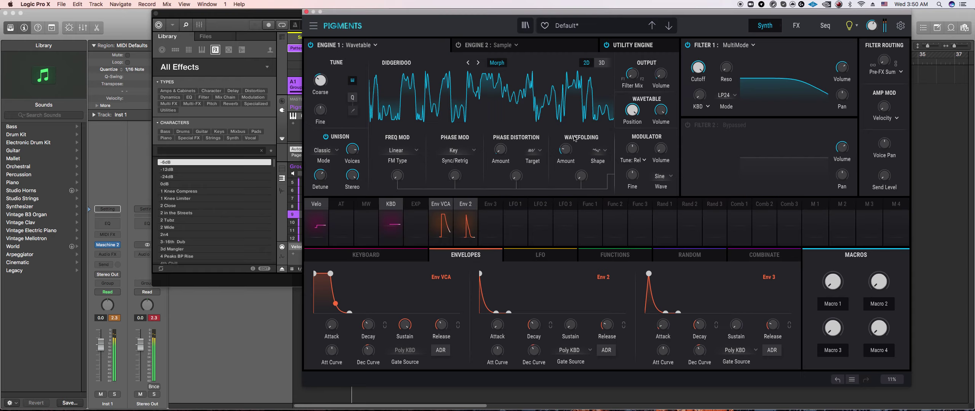
- Make Engine 2 a Wavetable engine loaded with Natural > Didgeridoo
click(516, 45)
click(493, 78)
click(395, 62)
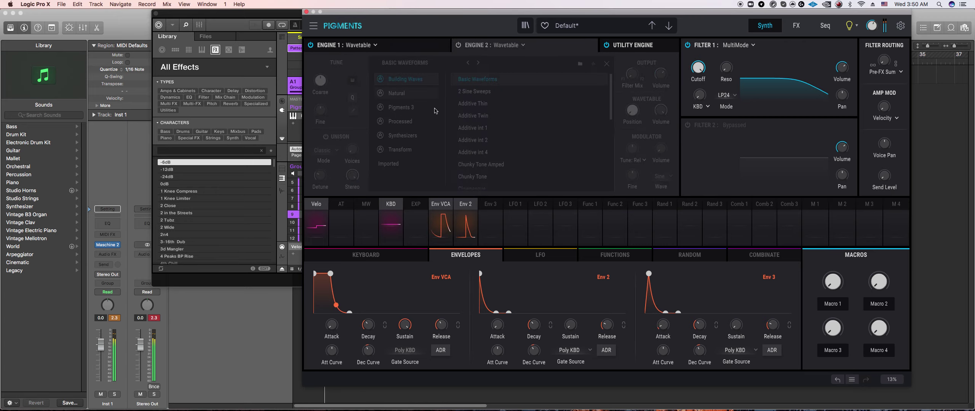
click(424, 94)
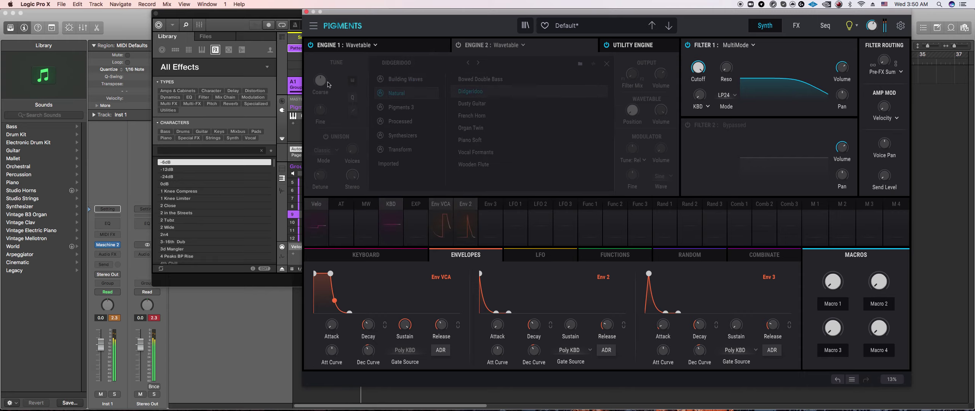
click(607, 65)
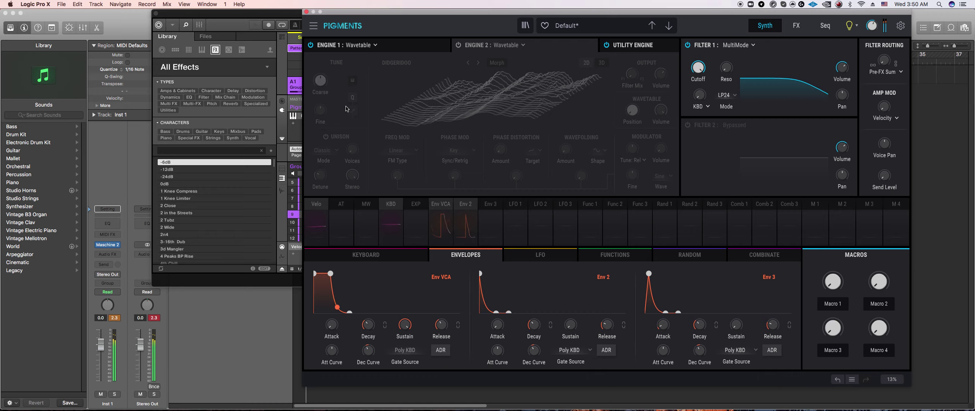
- Raise Engine 2's wavetable position, power it on, and give Env 3 a 0.1 ms attack with short decay
drag(634, 113, 634, 92)
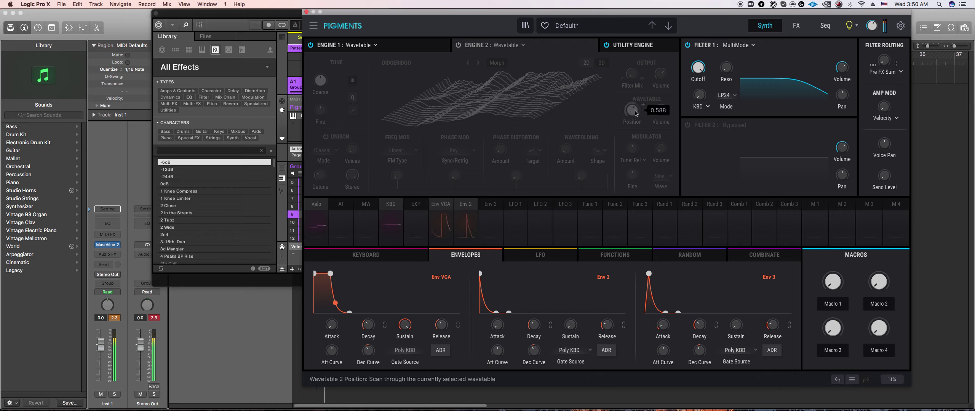
click(458, 45)
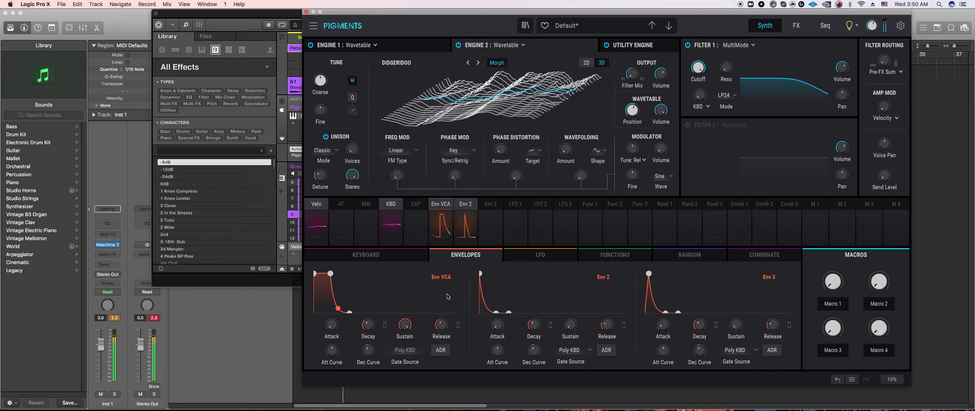
drag(663, 325, 700, 336)
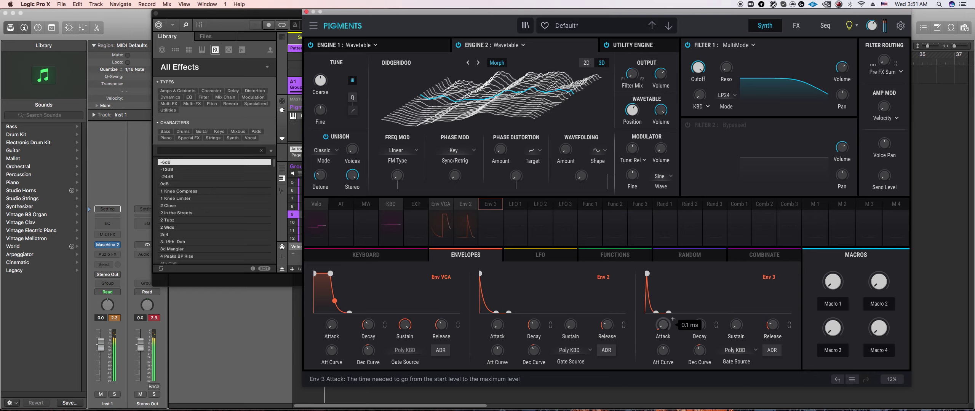
- Route Env 3 to Engine 2's volume at 1.00 and raise its wavetable position to about 0.79
click(489, 212)
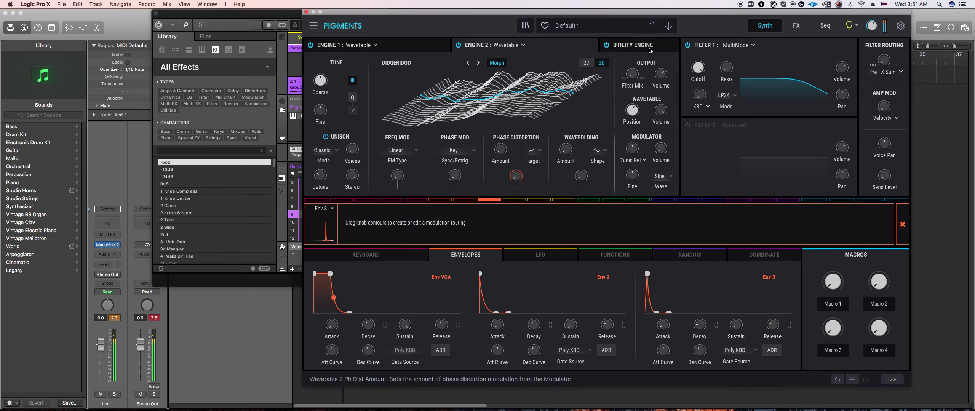
drag(661, 74, 661, 58)
drag(700, 325, 699, 322)
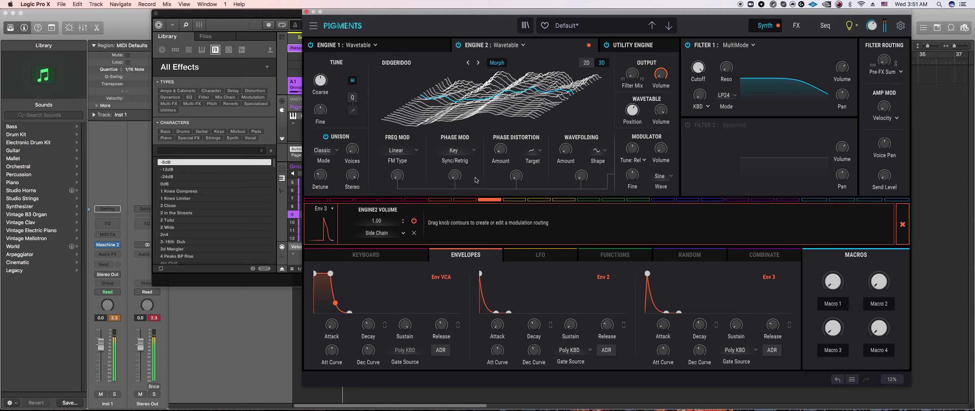
click(585, 66)
drag(632, 110, 632, 98)
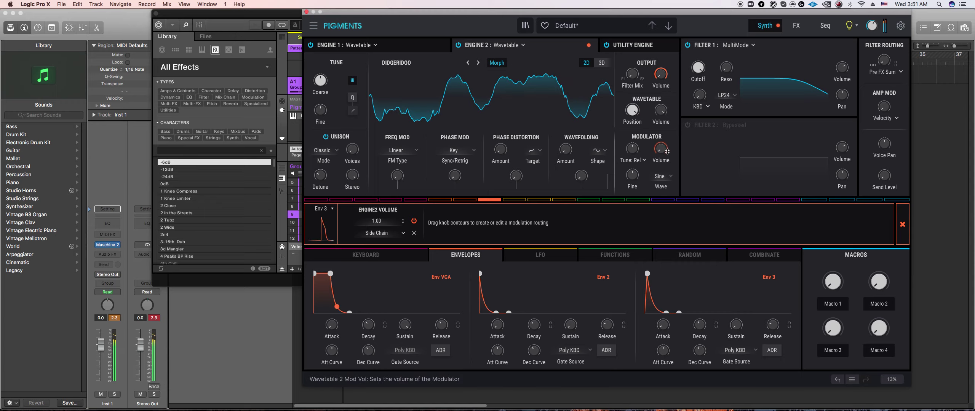
- Set Engine 2's modulator to a Square wave tuned in Hz with phase modulation at 0.264
click(643, 162)
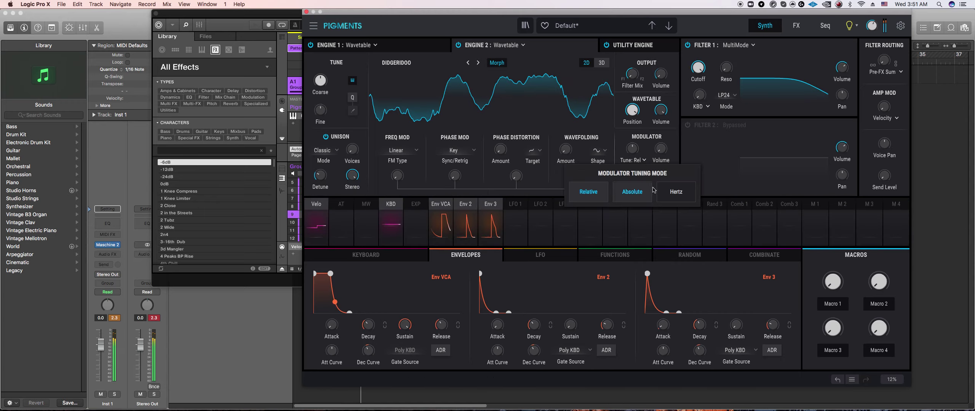
click(676, 192)
click(666, 179)
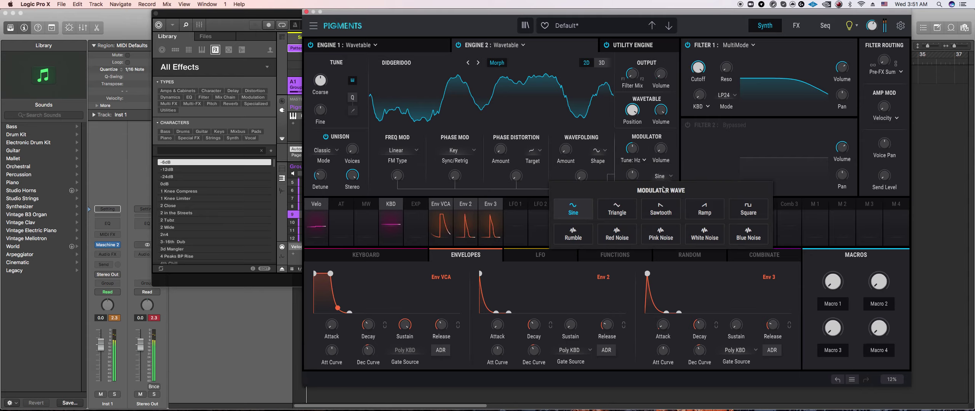
click(739, 212)
drag(463, 177, 465, 163)
- Choose Fractalize as the phase distortion target and set Env 3's decay to about 287 ms
scroll(465, 170, up, 15)
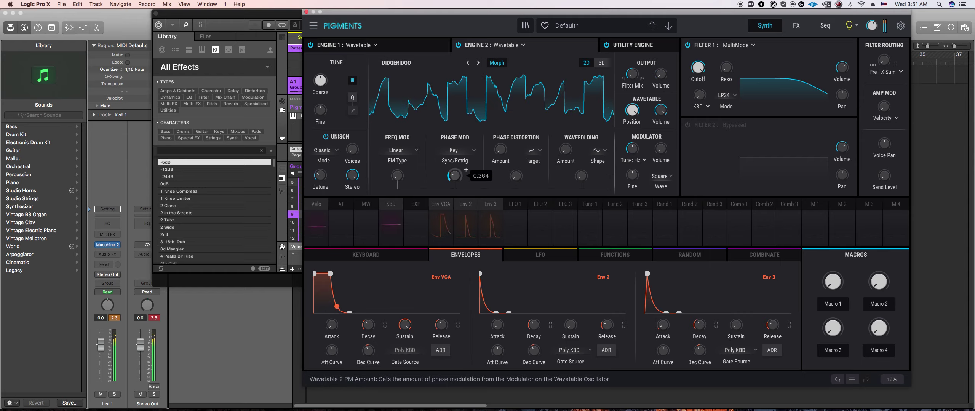
click(534, 151)
click(579, 216)
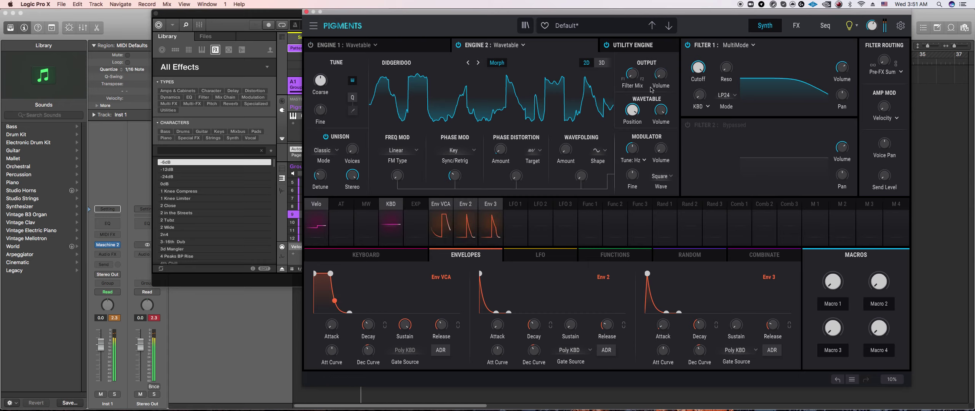
drag(700, 324, 700, 327)
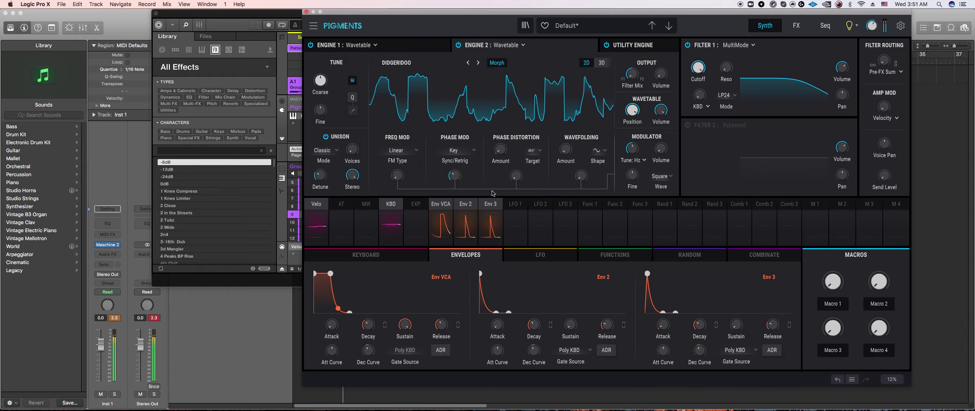
- Lower the Delay dry/wet to 7 % and switch its time sync to dotted divisions
click(796, 26)
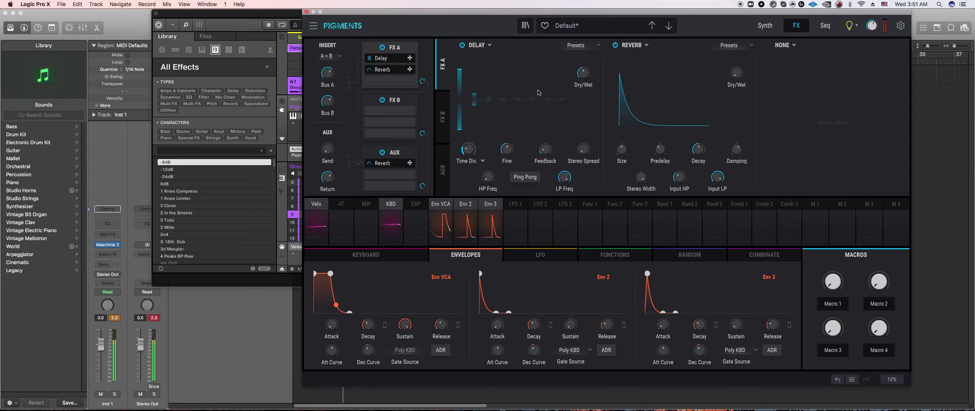
mouse_move(583, 72)
mouse_down()
mouse_move(583, 82)
mouse_move(593, 67)
mouse_up()
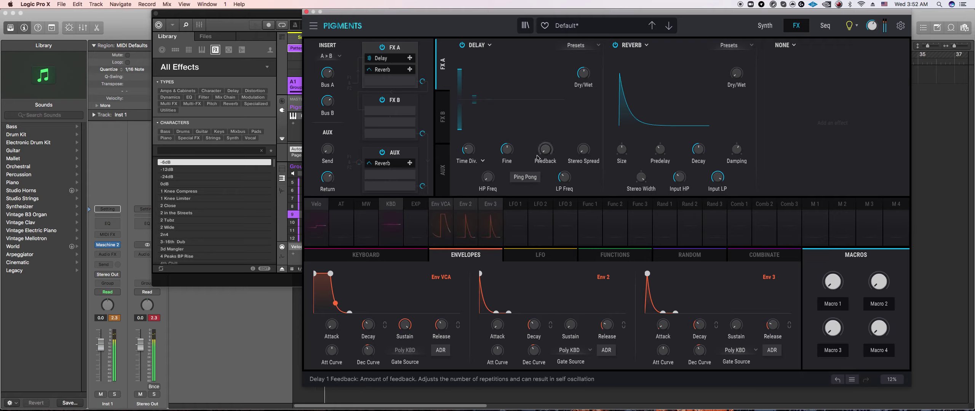
click(483, 161)
click(496, 190)
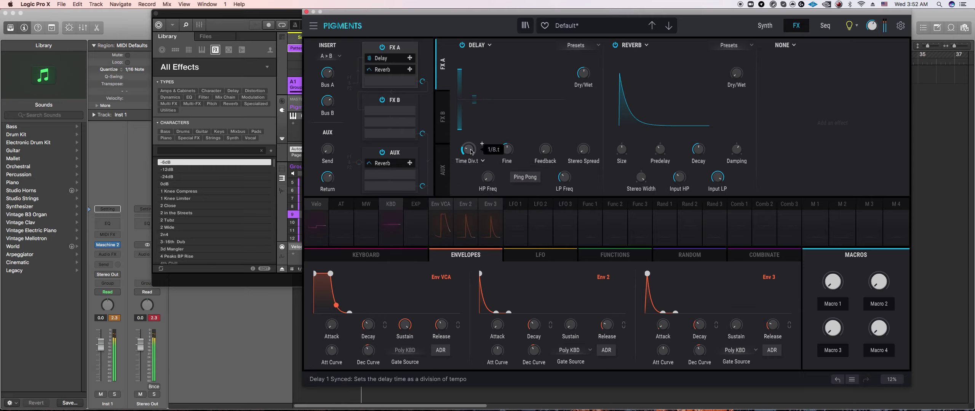
drag(475, 150, 476, 145)
click(482, 160)
click(534, 192)
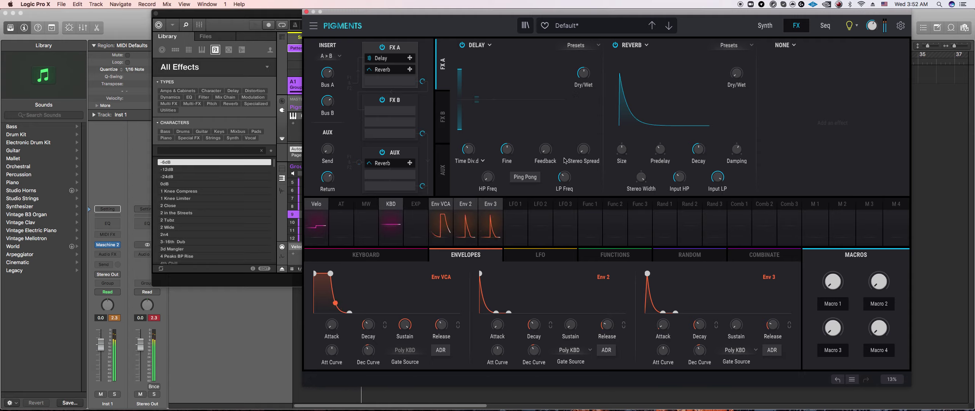
- Raise the Delay high-pass to 744 Hz and low-pass to 512 Hz, and set Time Div to 1/16.d
mouse_move(584, 76)
mouse_move(597, 144)
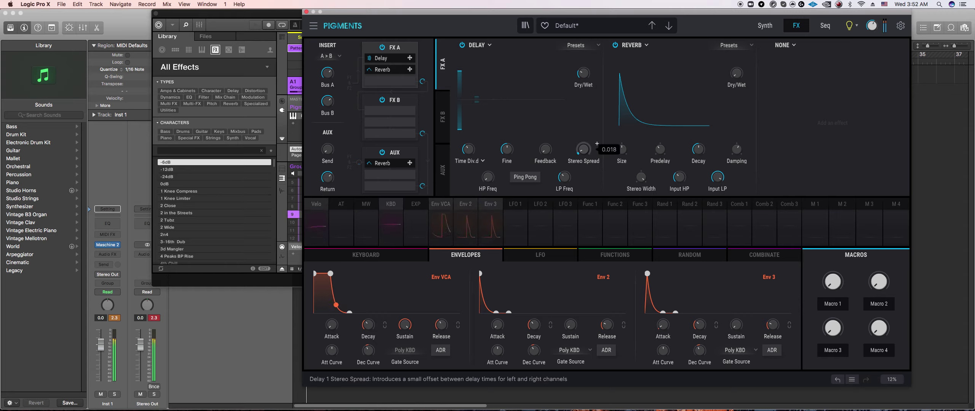
mouse_move(555, 144)
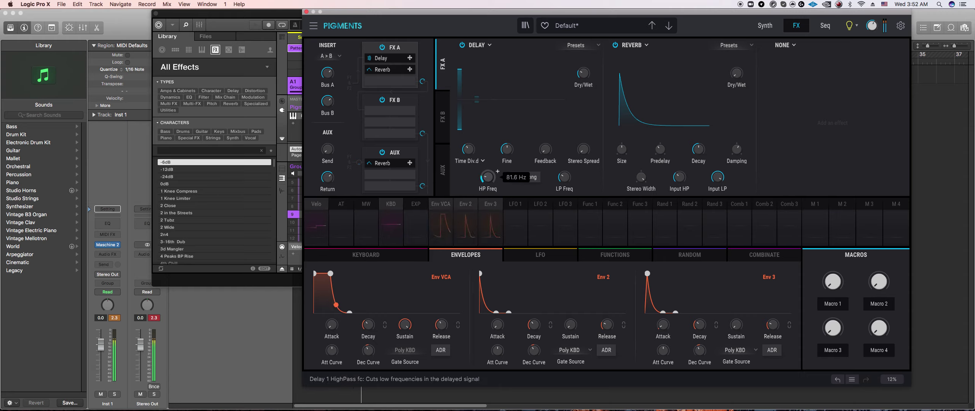
drag(487, 177, 488, 165)
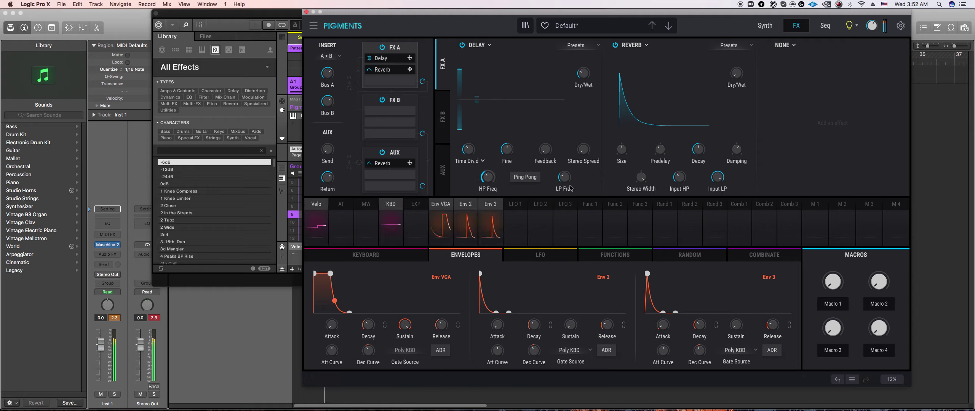
drag(488, 177, 488, 175)
drag(564, 178, 564, 176)
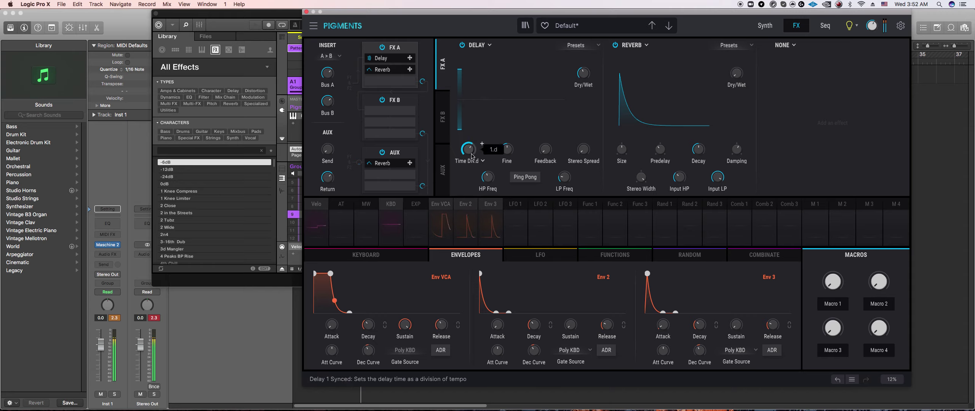
scroll(468, 149, down, 4)
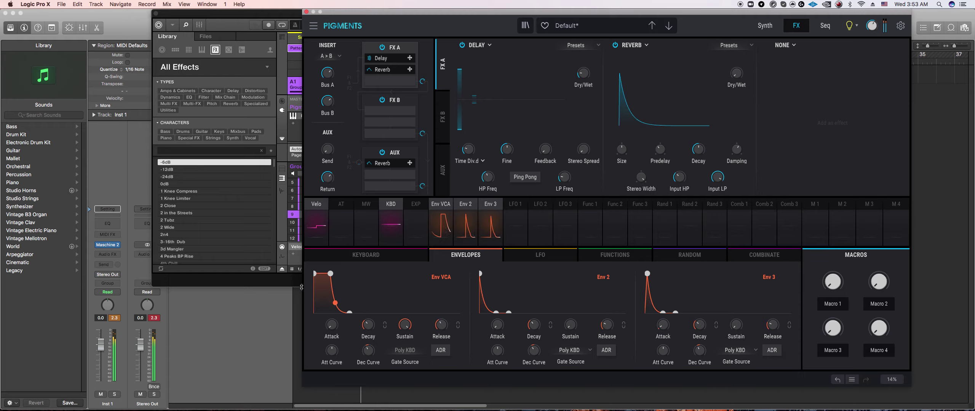
- Select the empty Sound 10 slot and load Arturia Pigments (VST) into its plugin slot
click(288, 285)
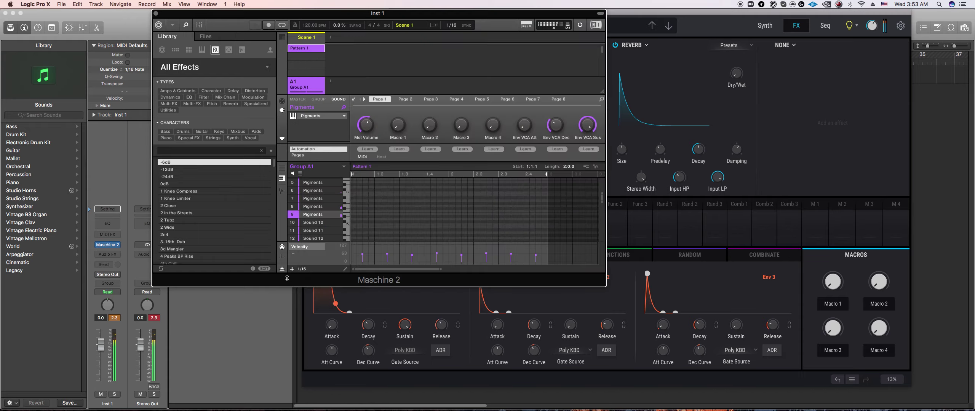
click(312, 225)
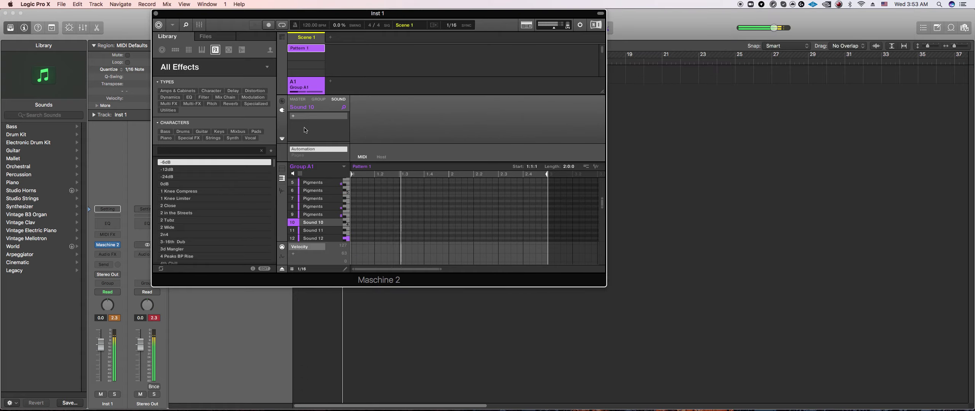
click(294, 118)
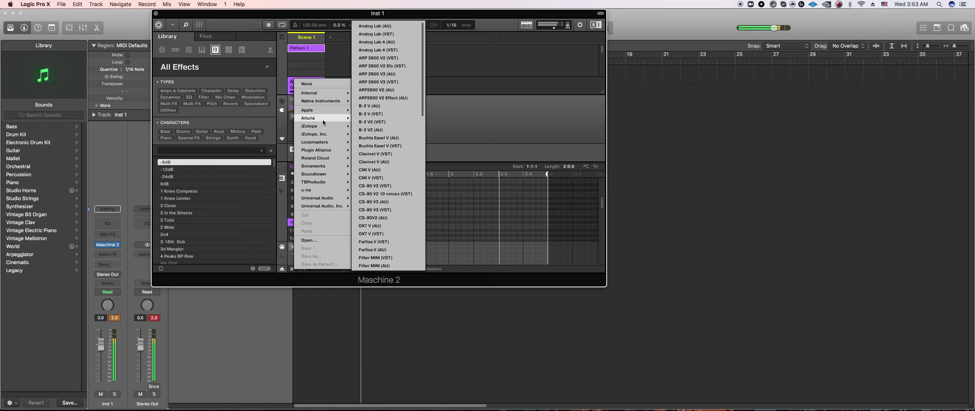
mouse_move(316, 126)
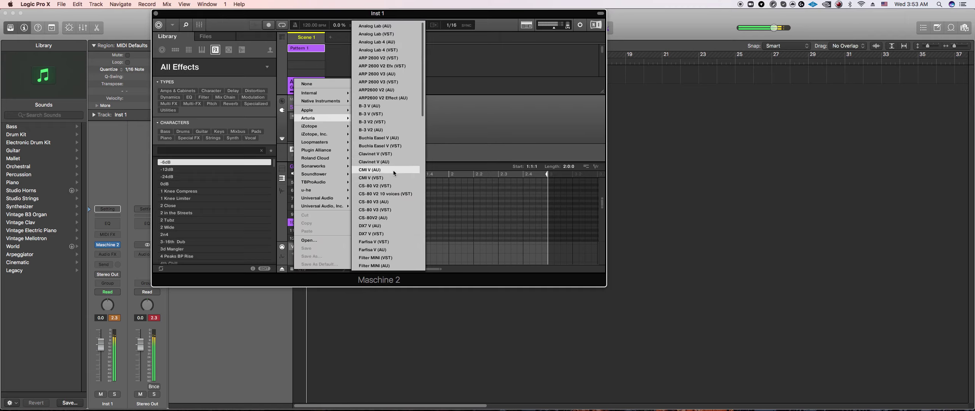
scroll(398, 196, down, 4)
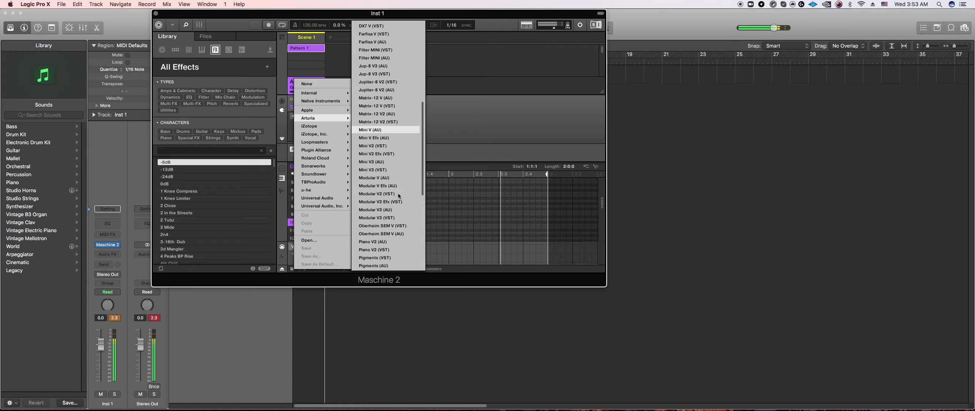
scroll(398, 199, down, 1)
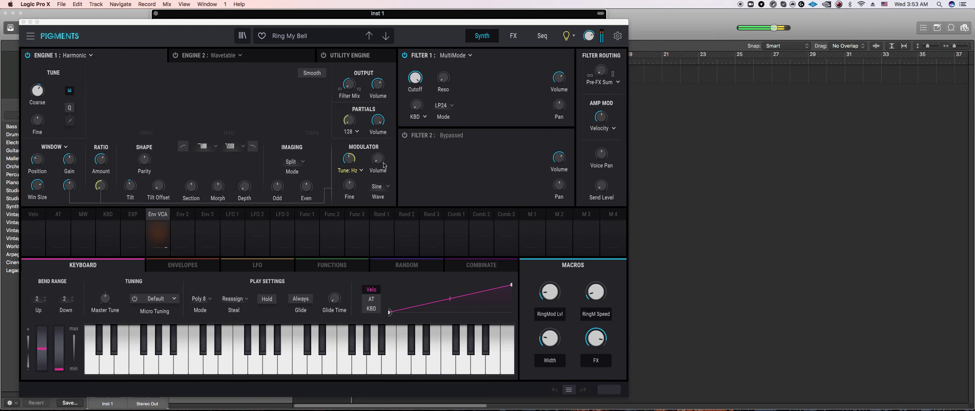
click(289, 35)
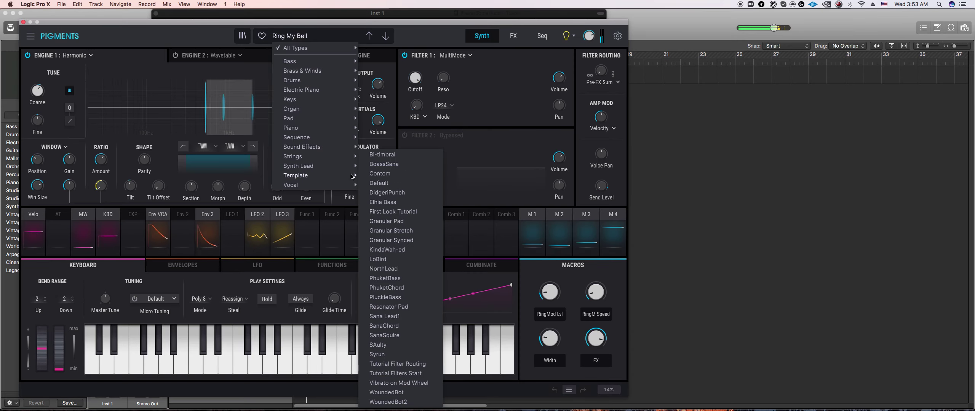
- Reopen Pigments on the Default preset and lengthen the Env VCA release to about 379 ms
click(392, 15)
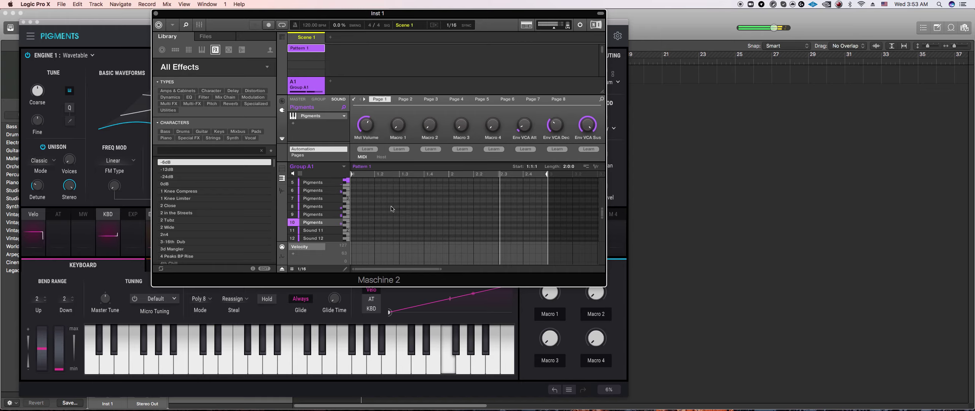
click(354, 100)
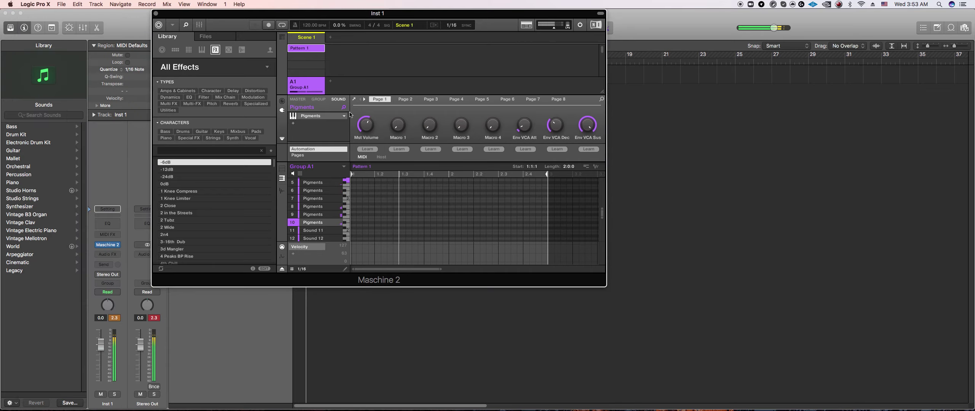
click(354, 100)
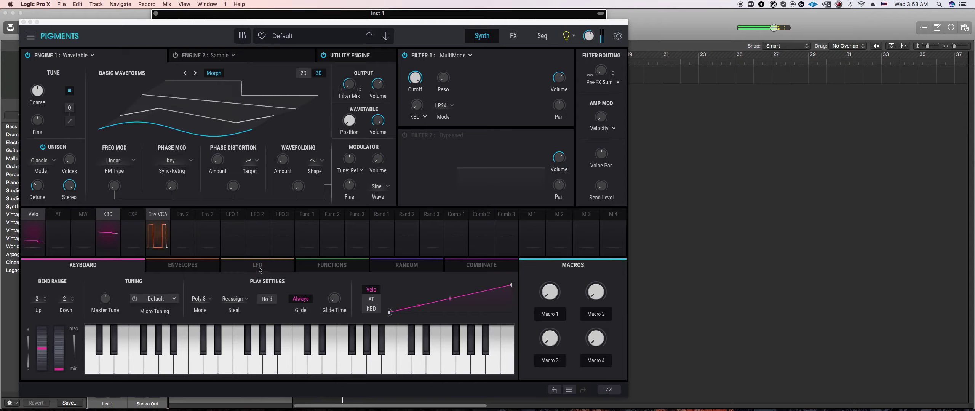
click(202, 266)
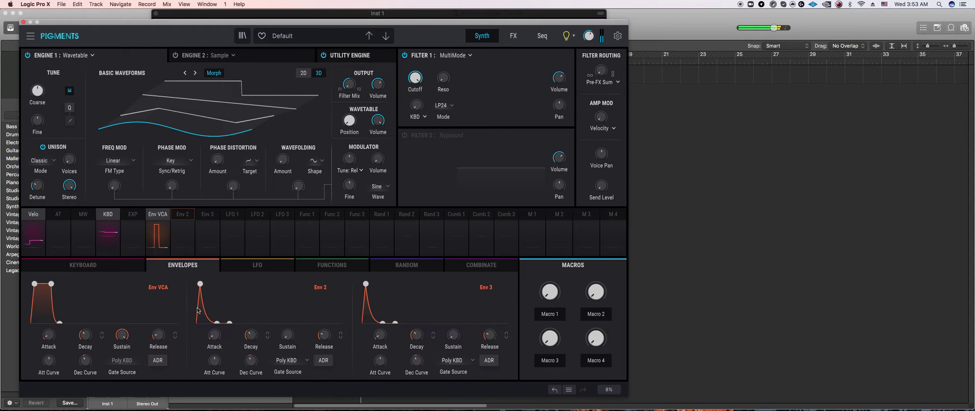
drag(155, 339, 159, 334)
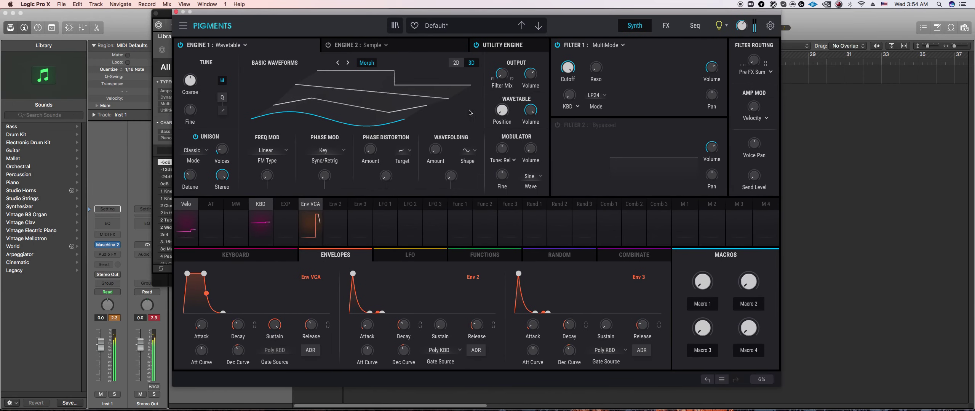
- Load the Natural > Didgeridoo wavetable into Engine 1 and view it as a 2D waveform
click(307, 65)
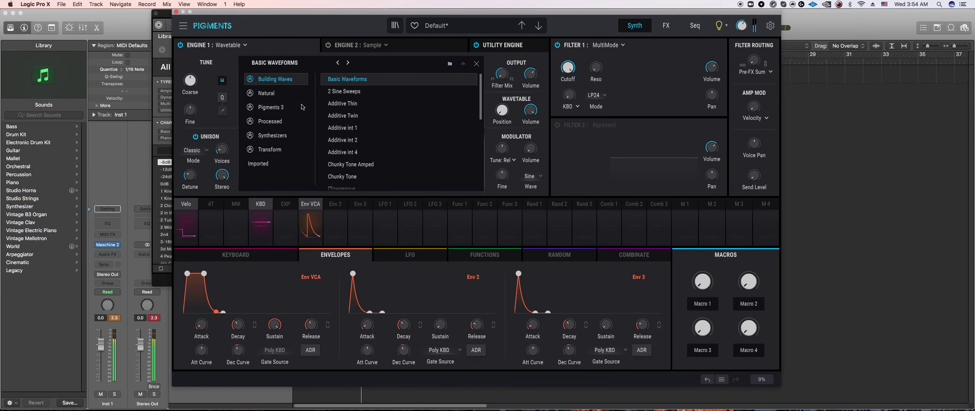
click(266, 93)
click(345, 92)
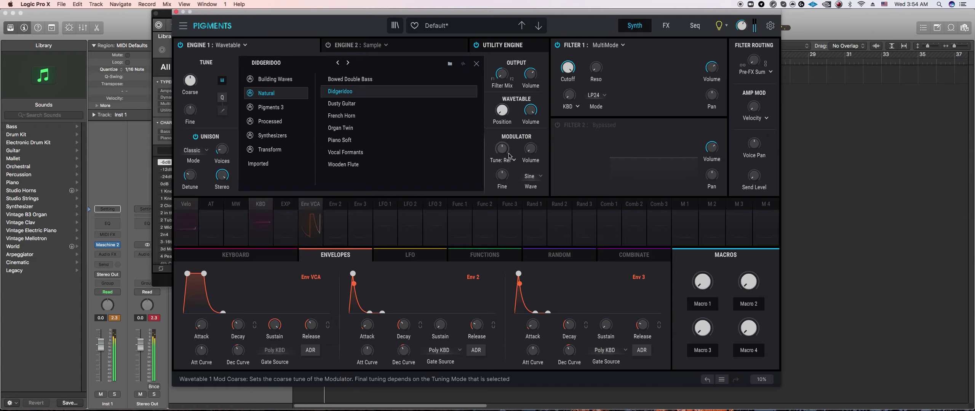
click(476, 64)
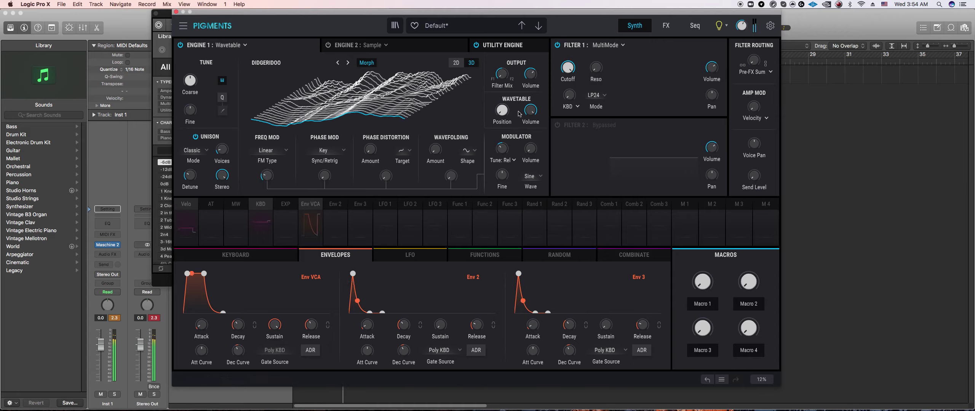
click(456, 64)
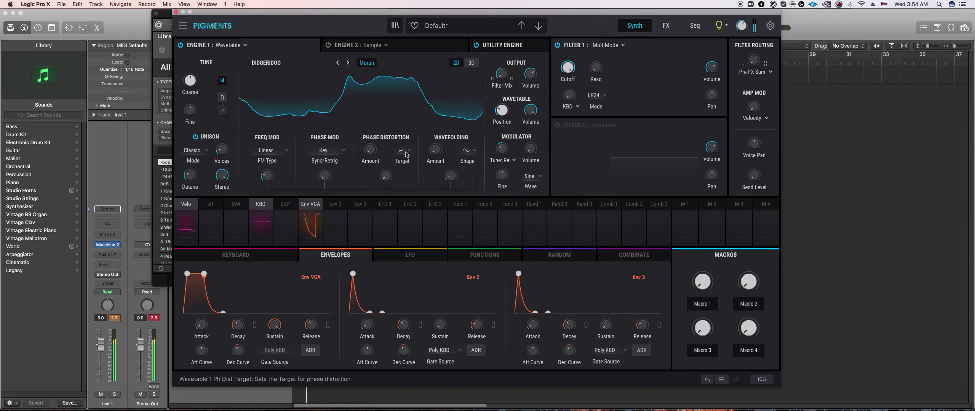
- Add slight phase distortion, set Filter 1 to LP36 near 1429 Hz, and attack to 3.6 ms
drag(371, 151, 371, 142)
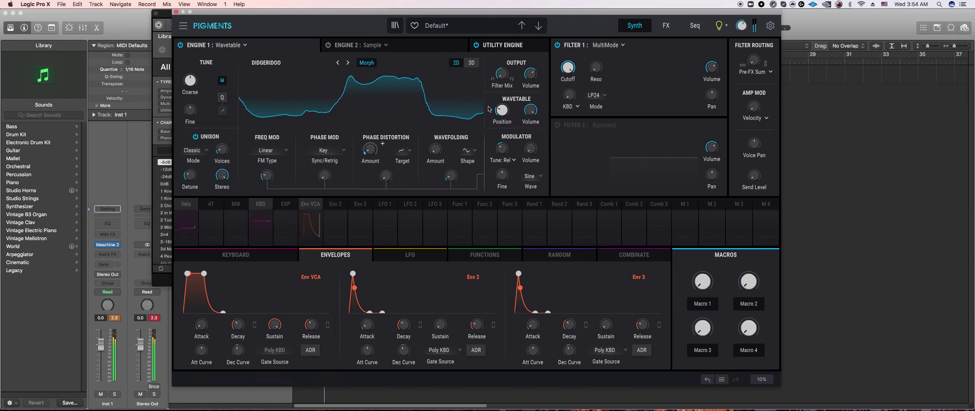
drag(576, 72, 577, 62)
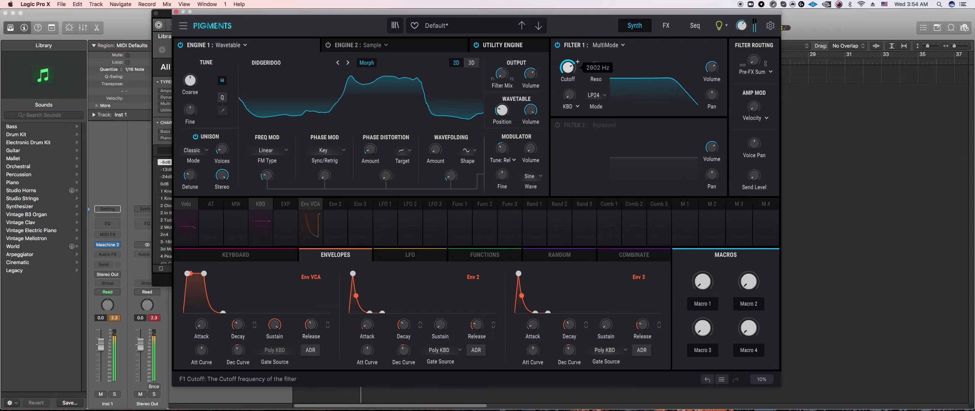
click(595, 95)
click(660, 133)
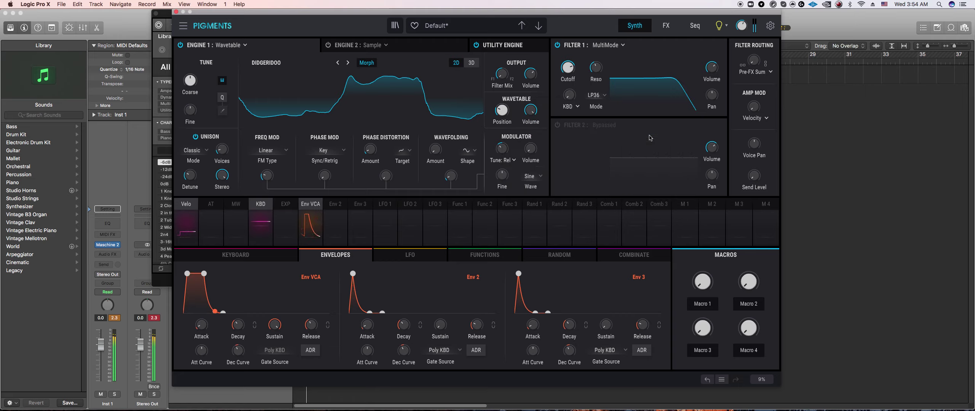
drag(568, 68, 577, 63)
drag(211, 321, 211, 318)
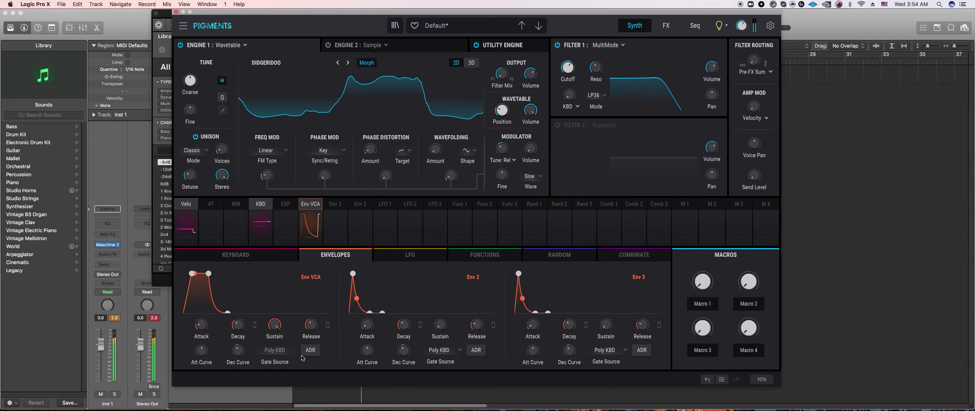
- Add a little phase modulation and raise phase distortion modulation to 0.080 and its amount
mouse_move(325, 175)
drag(336, 170, 331, 174)
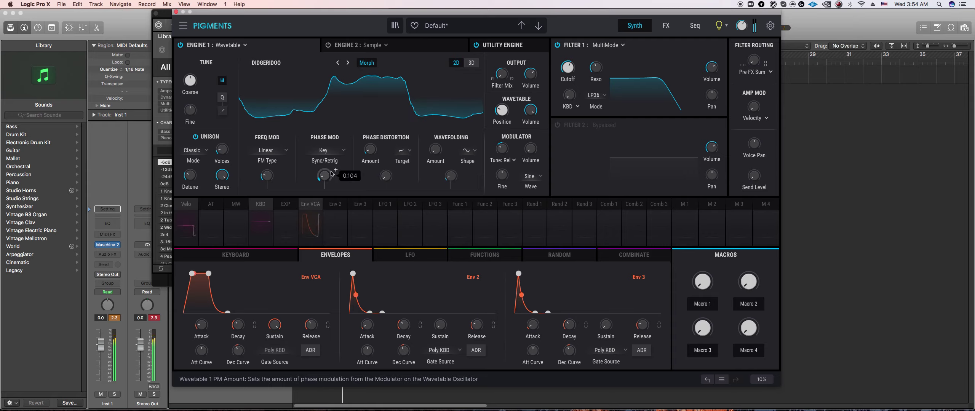
click(326, 150)
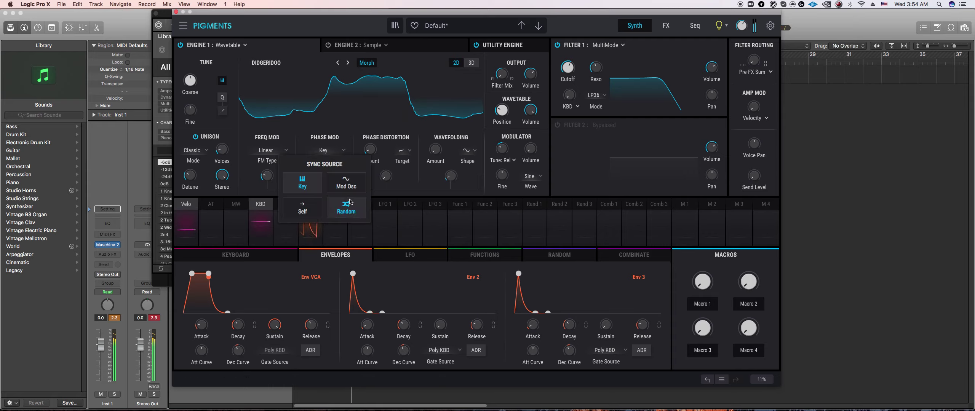
click(407, 175)
drag(388, 179, 388, 173)
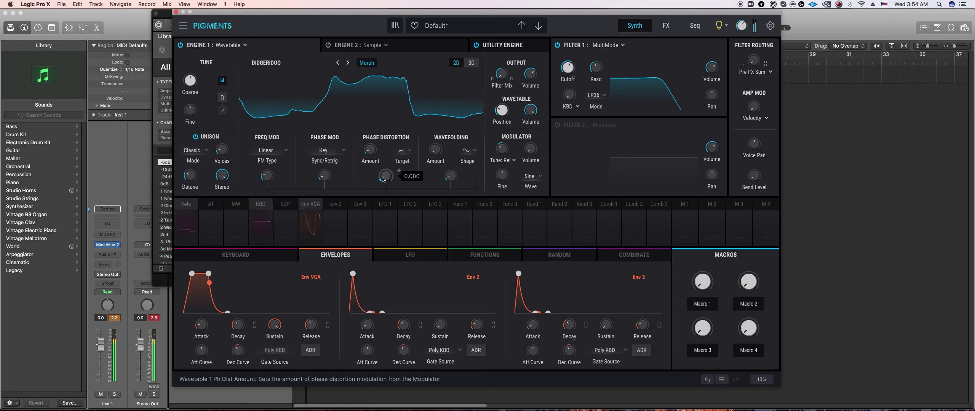
click(404, 150)
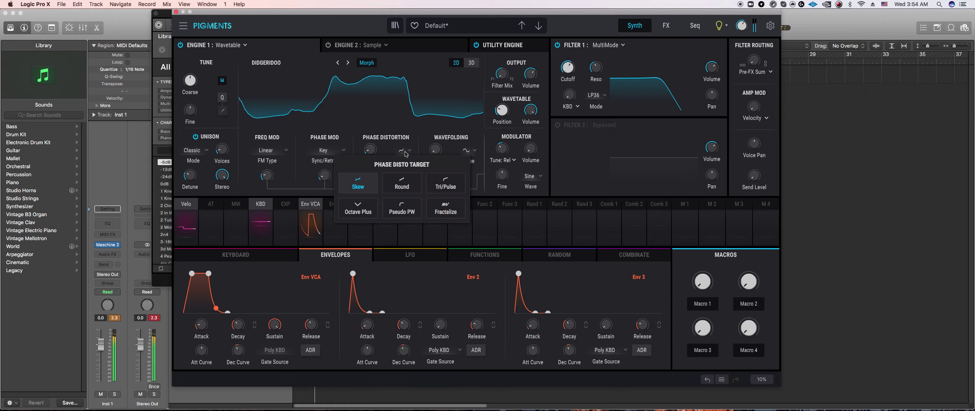
click(375, 151)
drag(375, 152, 375, 144)
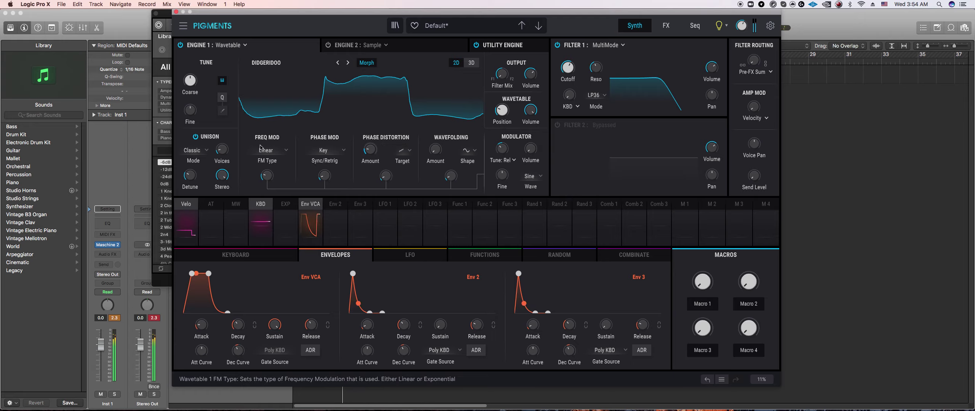
- Move the wavetable position to 0.388 and drop the oscillator pitch by 12 semitones
drag(513, 108, 513, 101)
drag(191, 81, 190, 88)
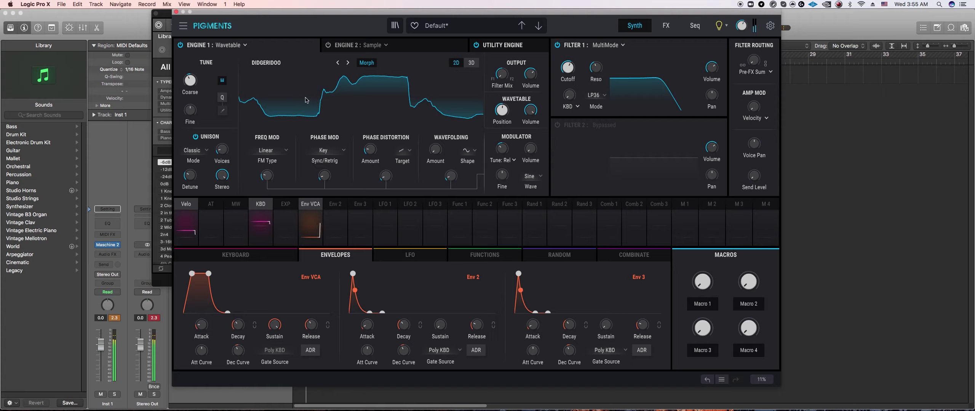
scroll(311, 328, up, 2)
- Switch Filter 1 to the BP36 band-pass mode with resonance 0.248
click(596, 95)
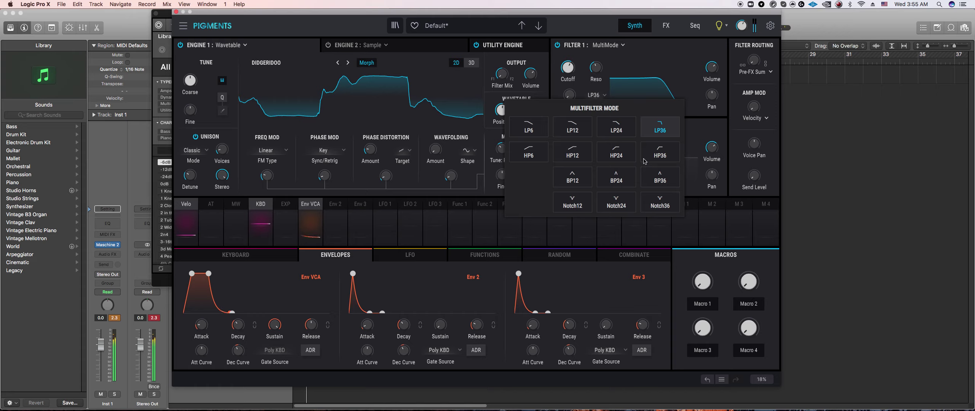
click(580, 102)
mouse_move(595, 67)
mouse_down()
mouse_move(605, 62)
mouse_move(596, 70)
mouse_up()
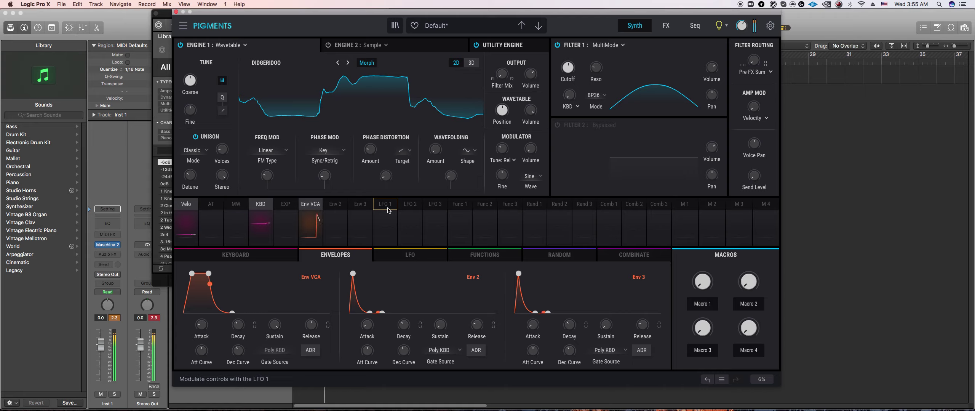
- Bring the Maschine 2 window back in front of Pigments
click(335, 204)
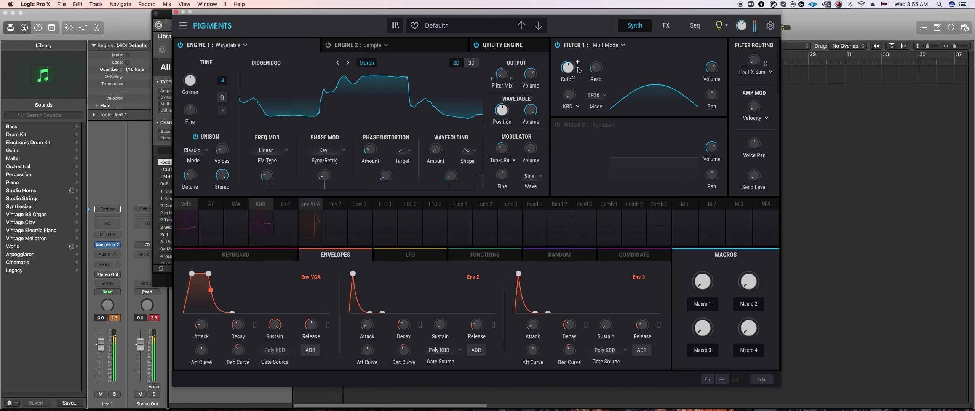
mouse_move(572, 72)
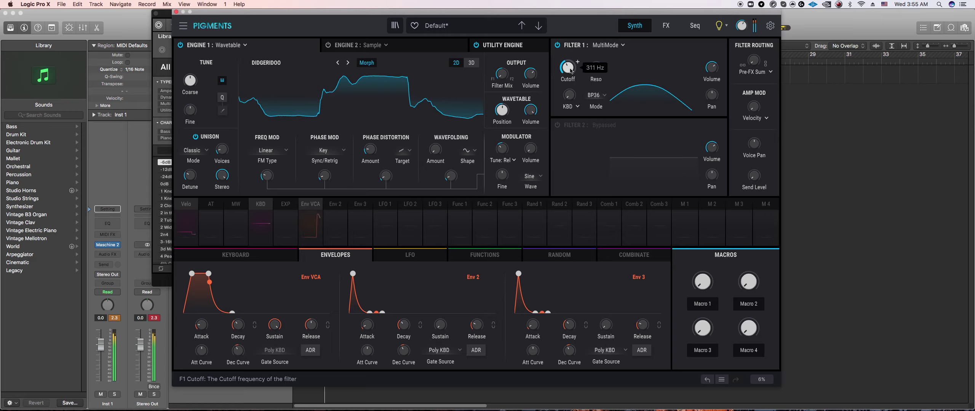
click(162, 281)
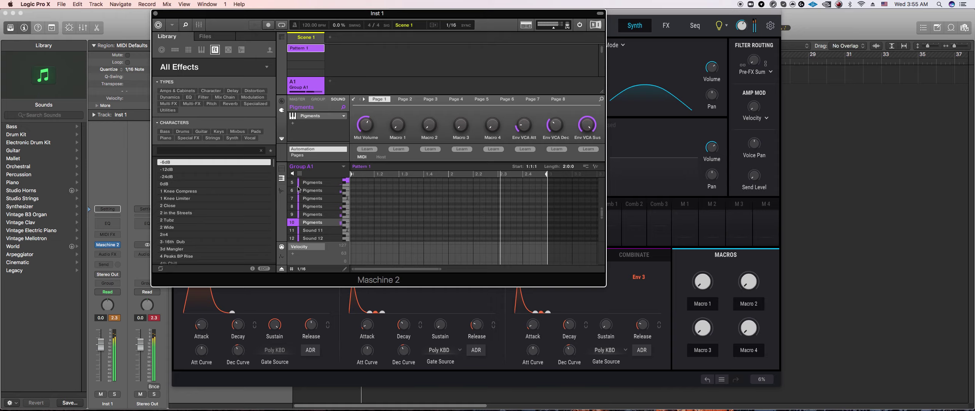
- Show all sounds' notes in group view, widen the grid, and open Sound 6's Pigments synth page
click(282, 169)
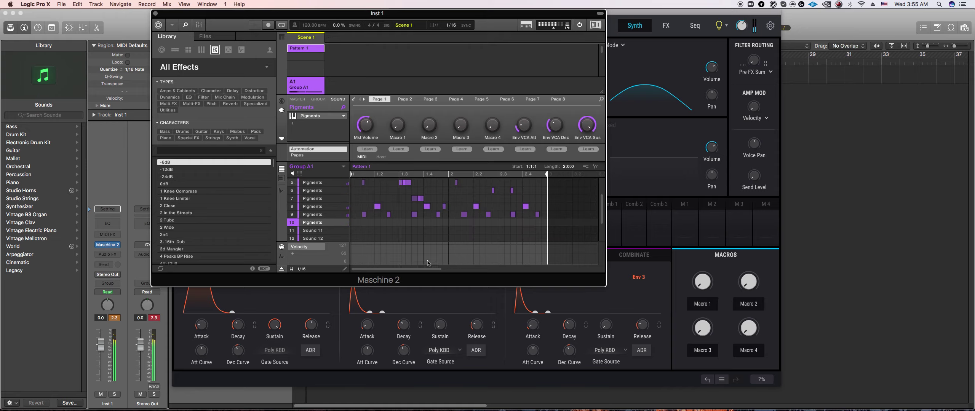
drag(440, 270, 504, 273)
click(313, 190)
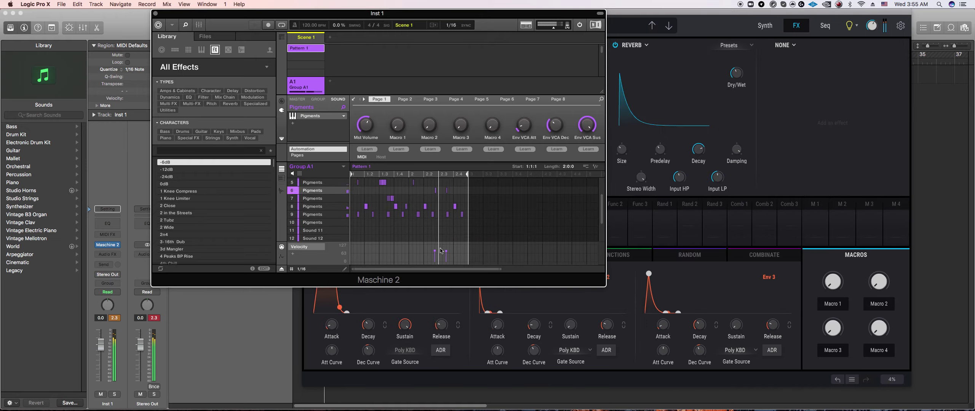
click(313, 207)
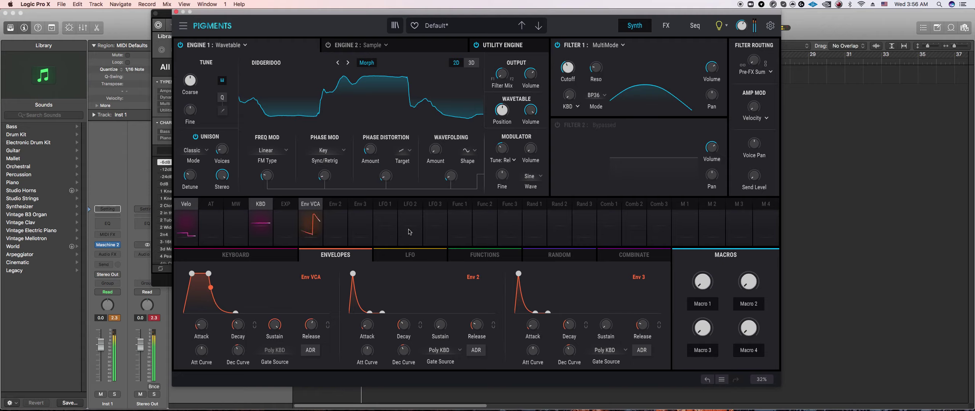
- Make Filter 1 a Surgeon band-pass with its cutoff tuned to about 263 Hz
drag(567, 68, 567, 75)
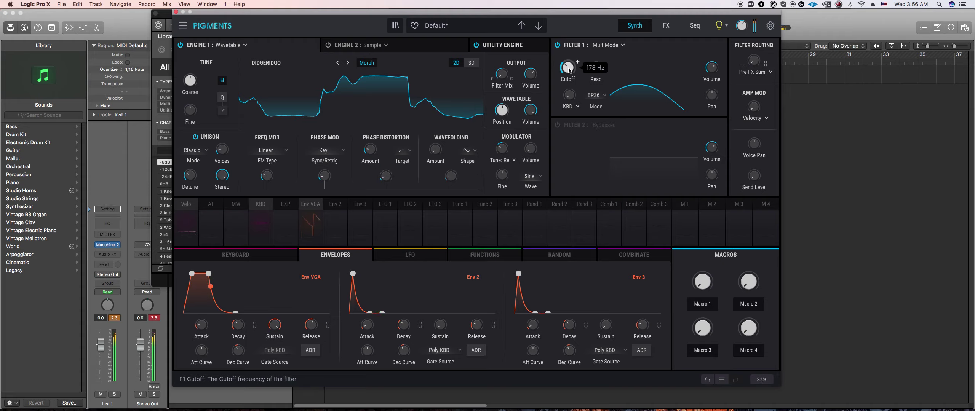
click(607, 45)
click(636, 78)
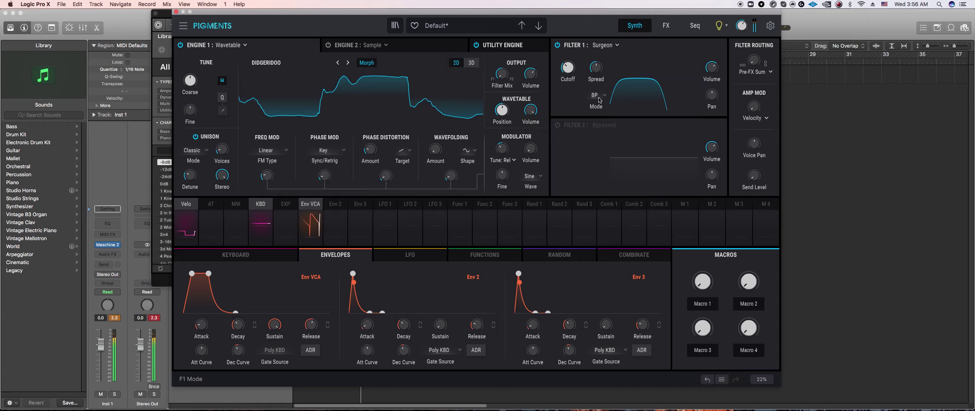
mouse_move(599, 73)
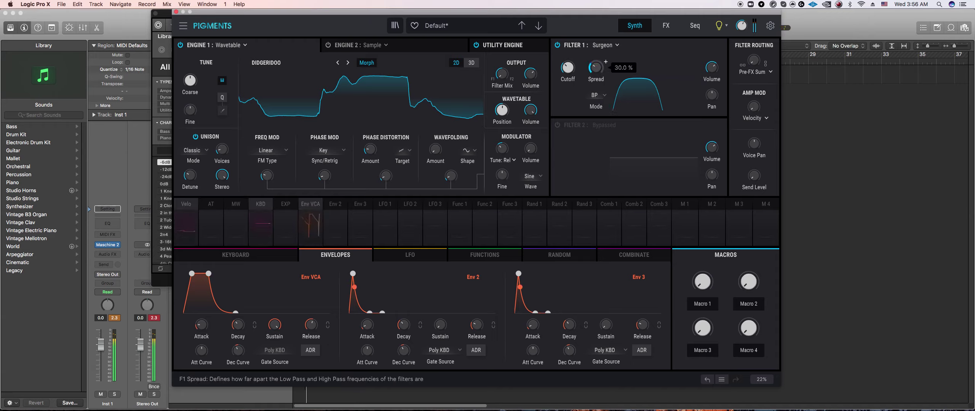
drag(570, 74, 570, 66)
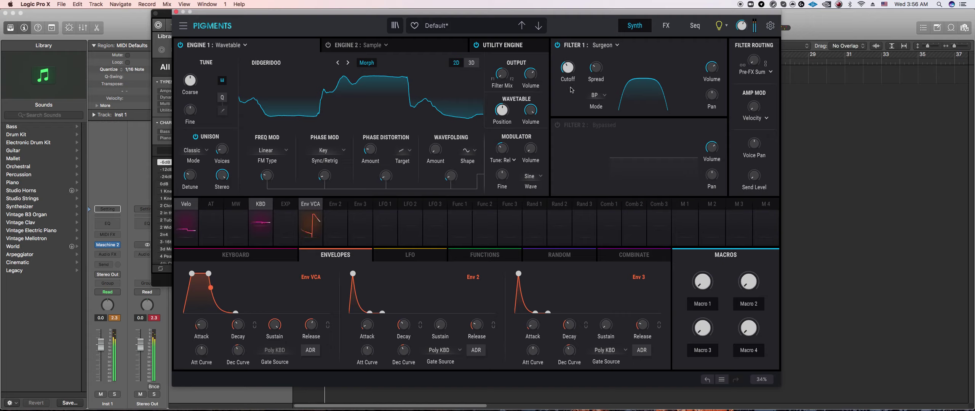
drag(570, 68, 569, 69)
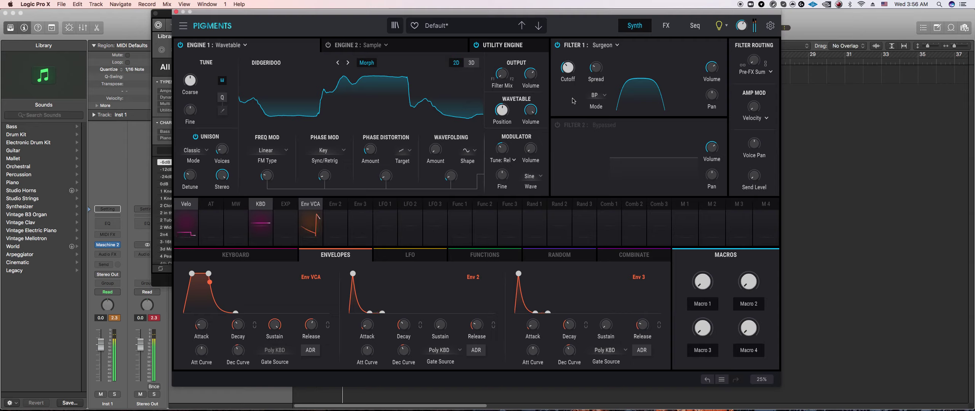
- Nudge the Surgeon cutoff higher and shorten Env 2's attack to 0.1 ms
mouse_move(605, 63)
mouse_move(568, 69)
mouse_down()
mouse_move(596, 74)
mouse_move(569, 69)
mouse_up()
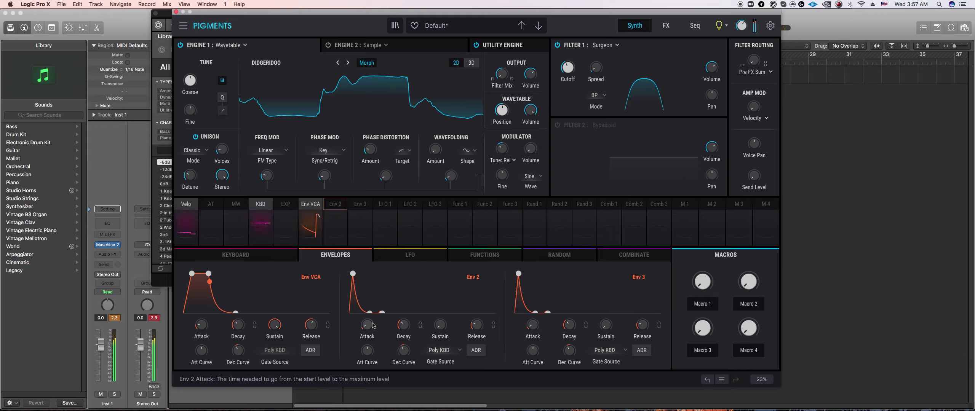
mouse_move(368, 330)
drag(367, 327, 367, 330)
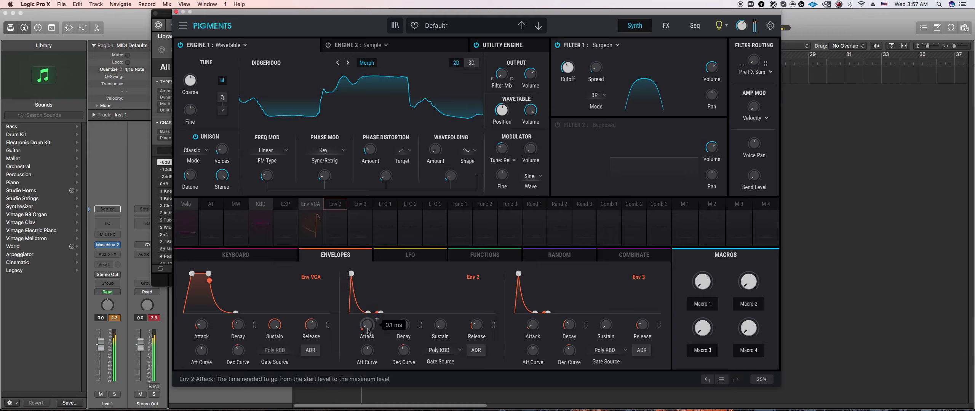
- Make Engine 2 a Wavetable engine, lower its Coarse pitch, and shift Filter Mix toward F2
click(330, 48)
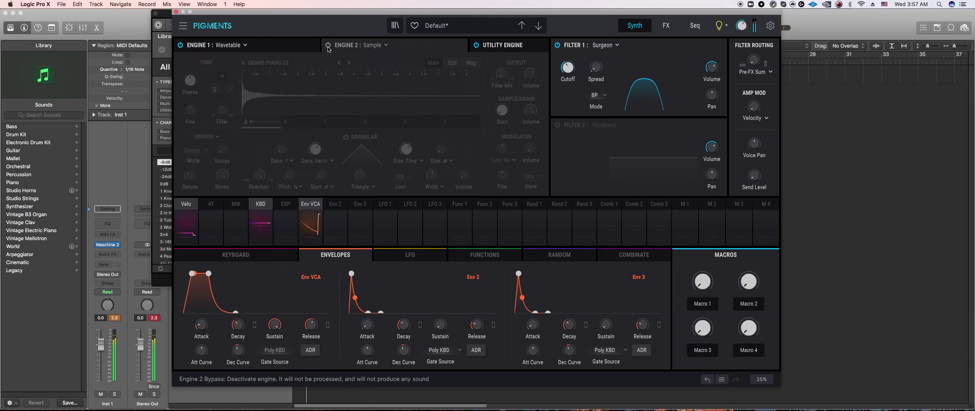
click(379, 45)
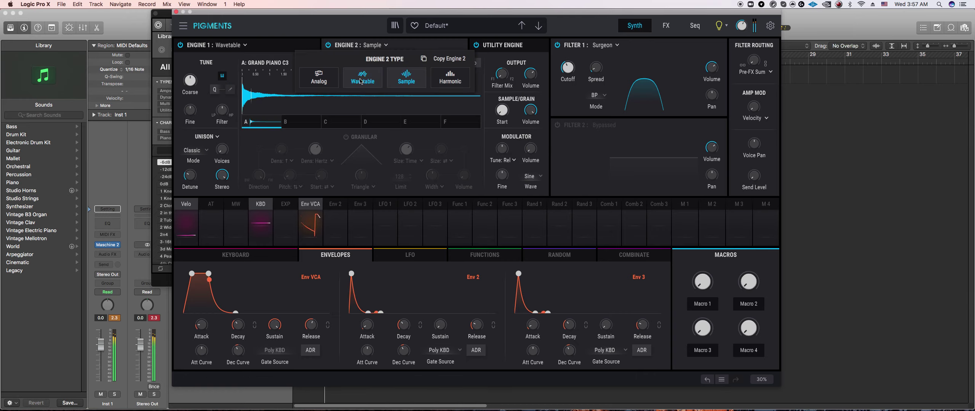
click(361, 83)
mouse_move(200, 75)
scroll(200, 76, down, 10)
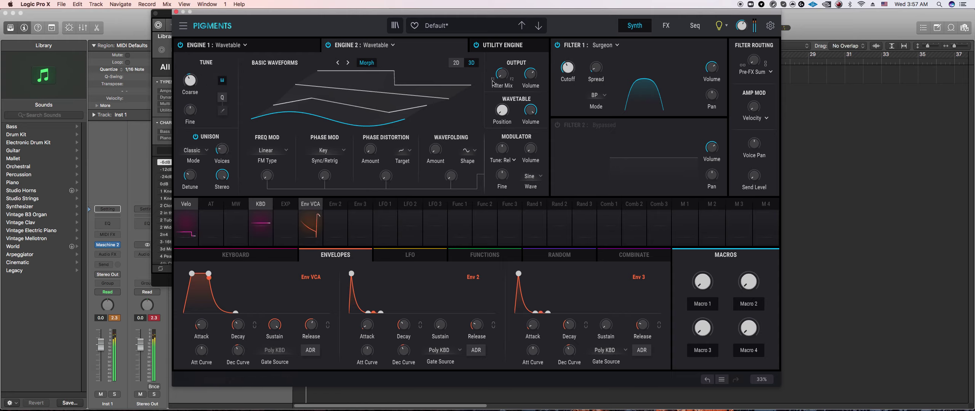
mouse_move(511, 70)
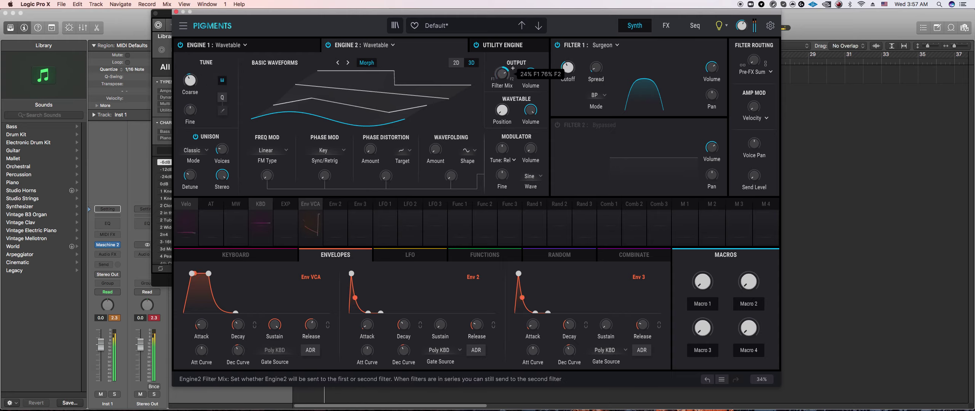
scroll(498, 79, up, 4)
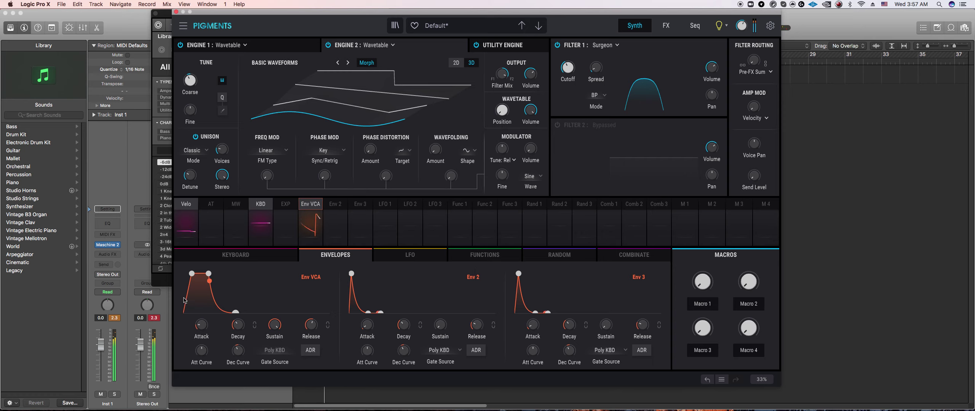
- Show all sounds' notes in the pattern and mute Sound 7
click(167, 283)
click(281, 169)
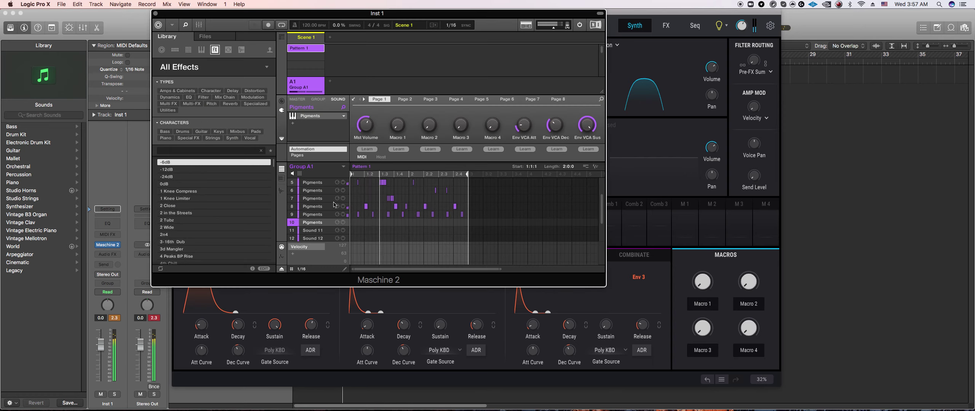
click(294, 199)
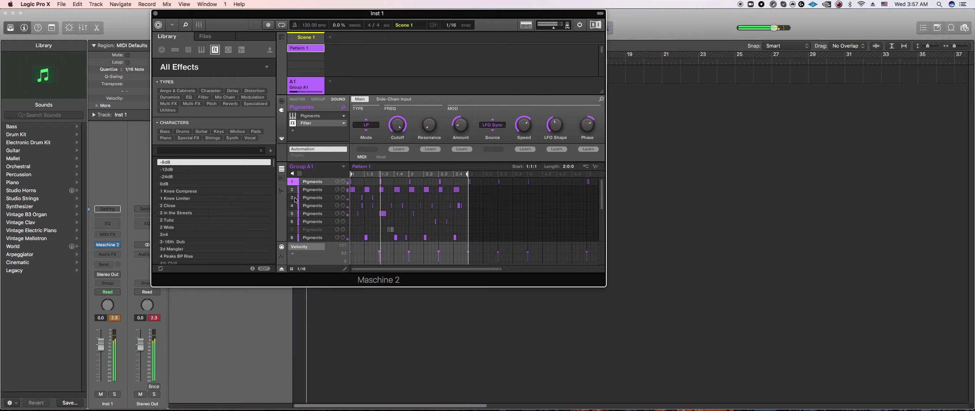
- Open a lower sound's Pigments editor and send more of Engine 2 to Filter 2
scroll(324, 229, down, 3)
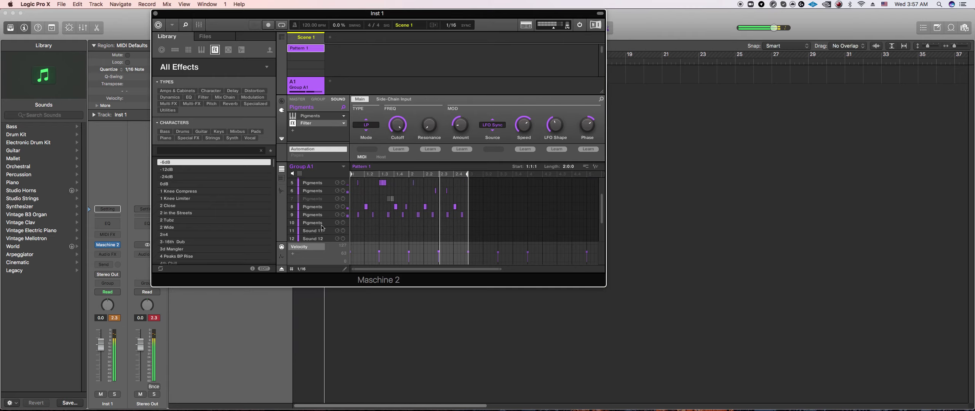
click(321, 228)
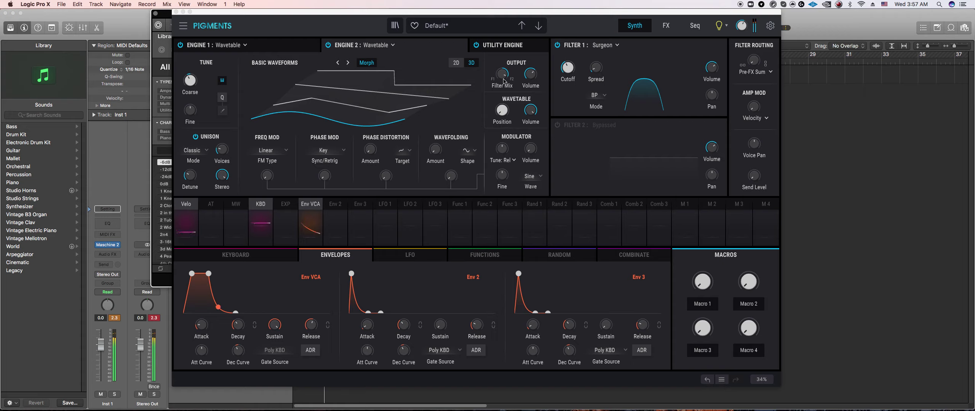
drag(504, 80, 512, 68)
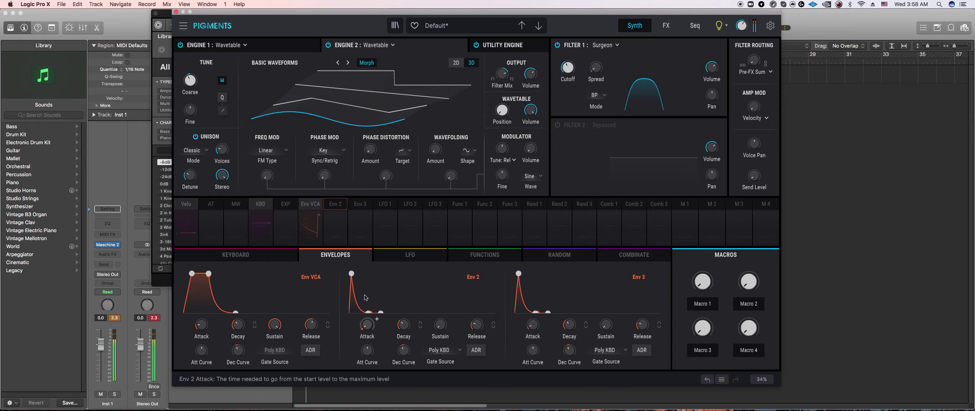
- Modulate Engine 2's FM amount with Env 2, set its pitch to -10 semitones, then record in Maschine
click(324, 202)
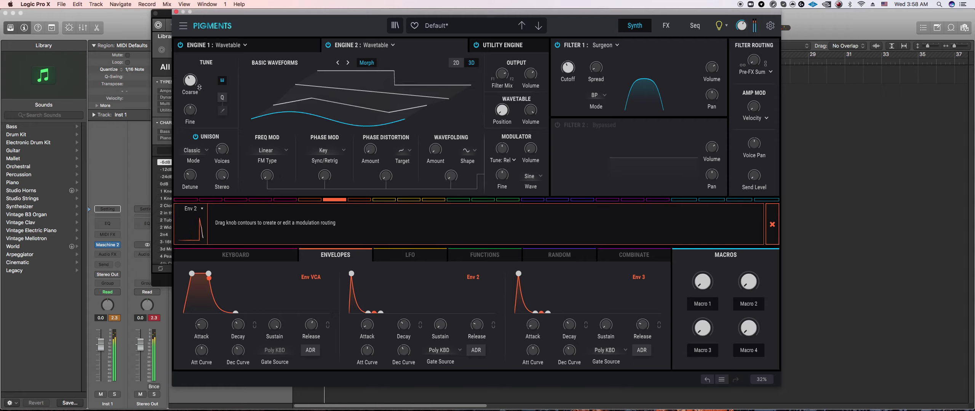
drag(267, 176, 267, 171)
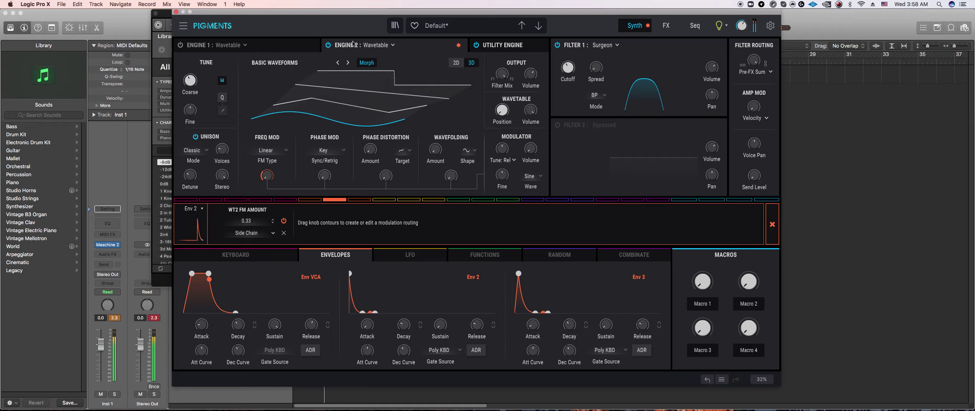
mouse_move(191, 84)
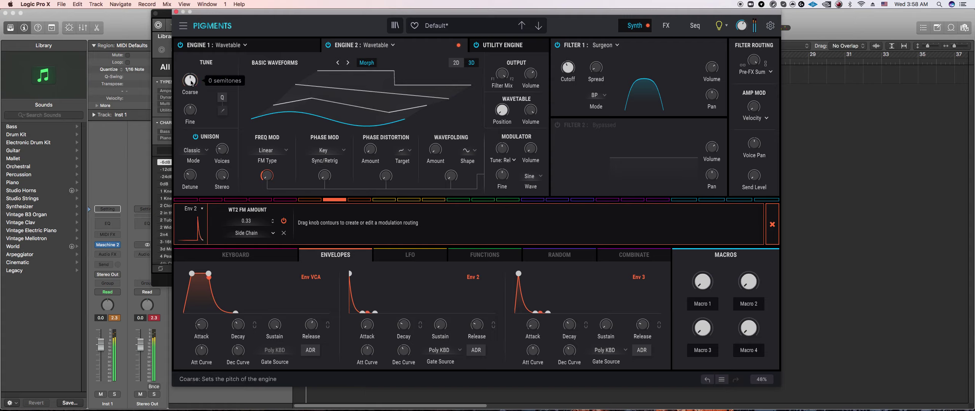
drag(190, 81, 190, 84)
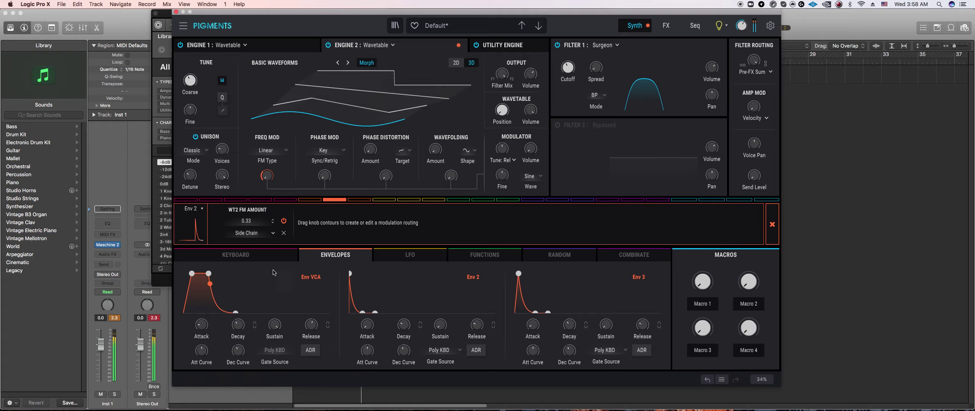
click(158, 281)
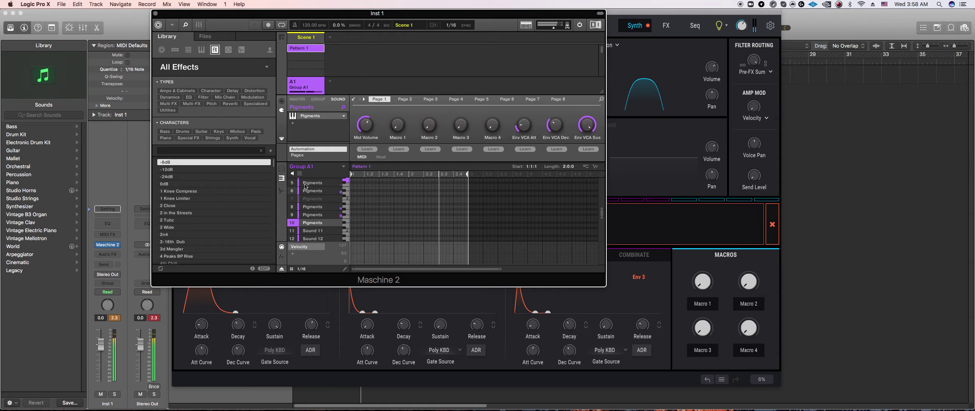
key(r)
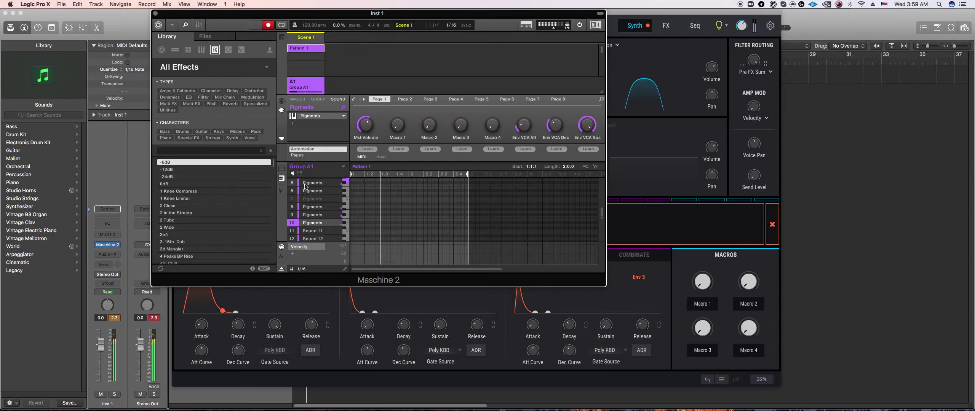
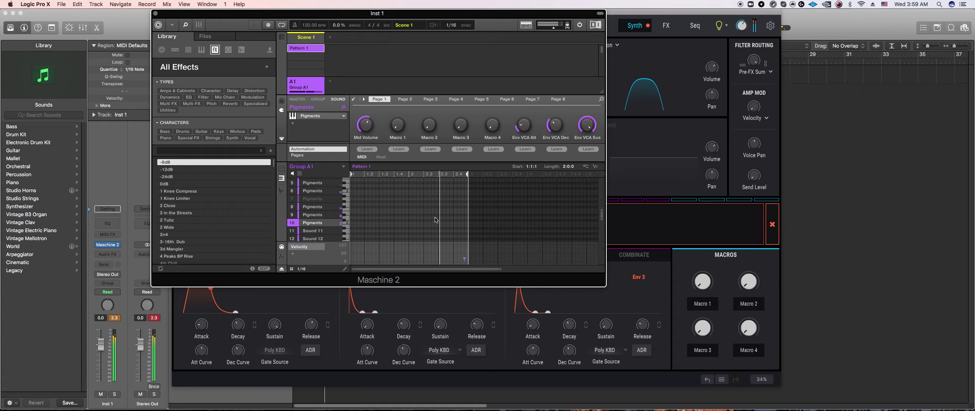
- Move Maschine aside and close the Pigments plug-in window, returning focus to Logic
drag(449, 13, 586, 125)
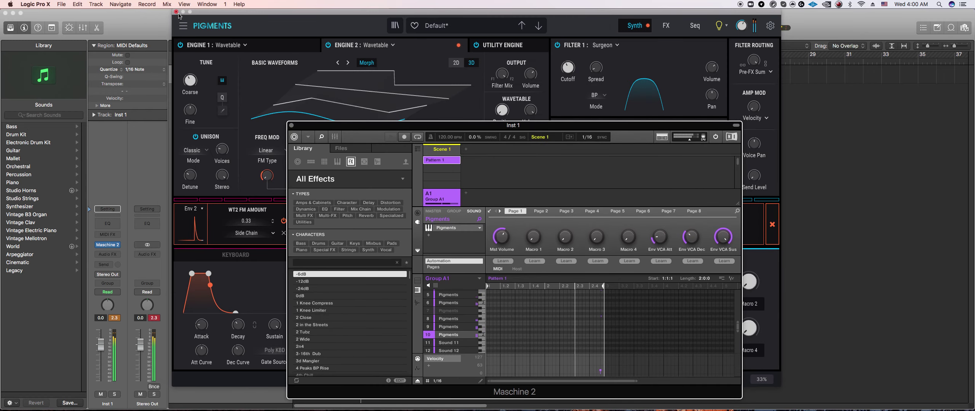
click(176, 12)
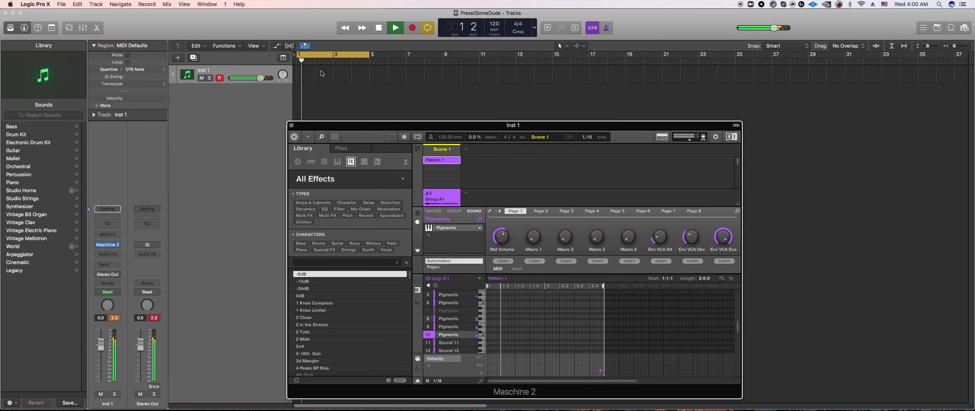
click(364, 59)
- Extend Logic's cycle to bar 9, duplicate Pattern 1 to four bars, and record new notes
drag(365, 59, 441, 61)
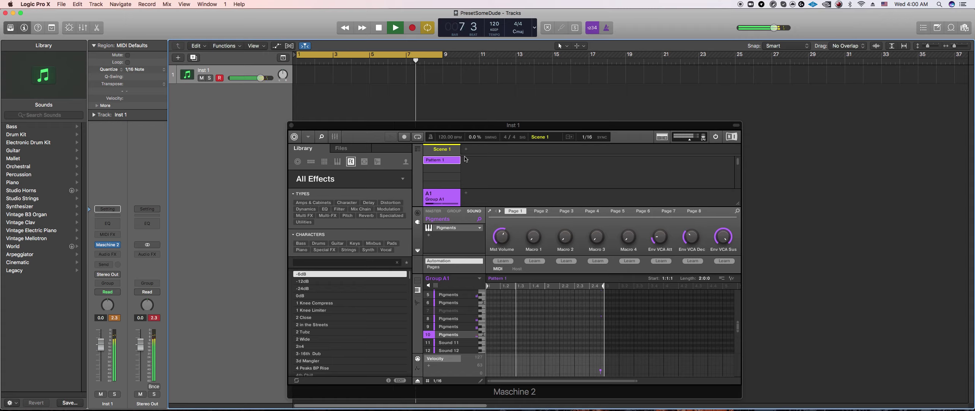
key(super+d)
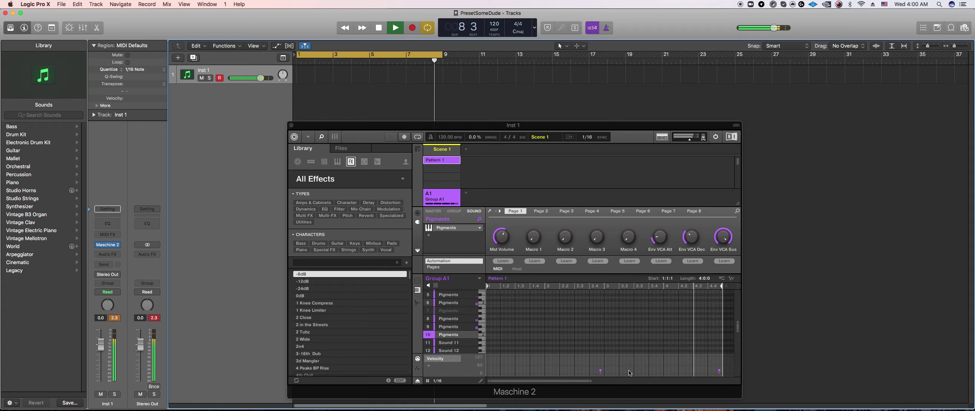
drag(591, 380, 599, 382)
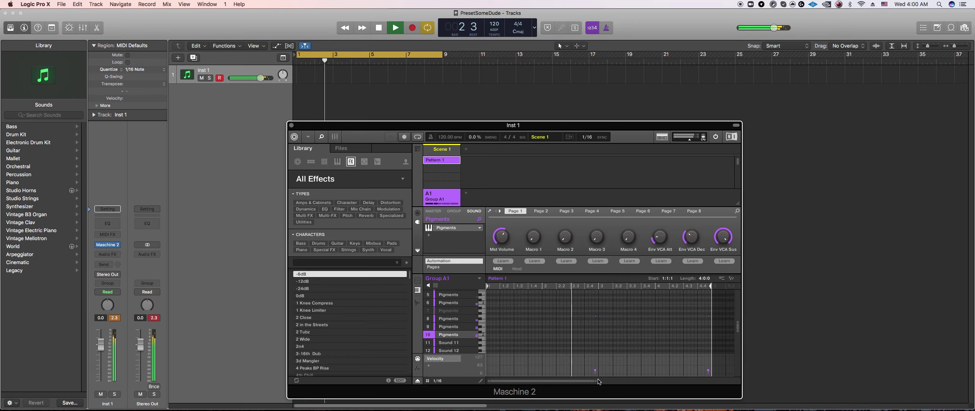
key(ctrl+space)
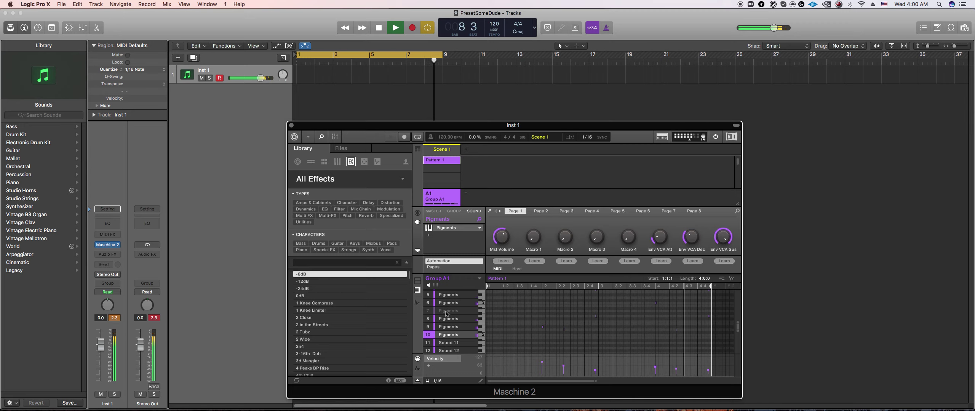
click(447, 312)
click(289, 396)
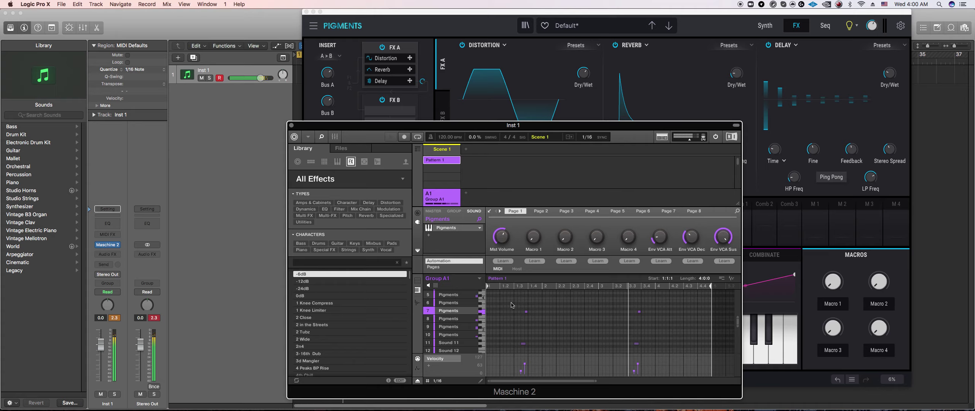
- Select two notes in the pattern grid and close the floating Pigments editor
drag(511, 305, 652, 342)
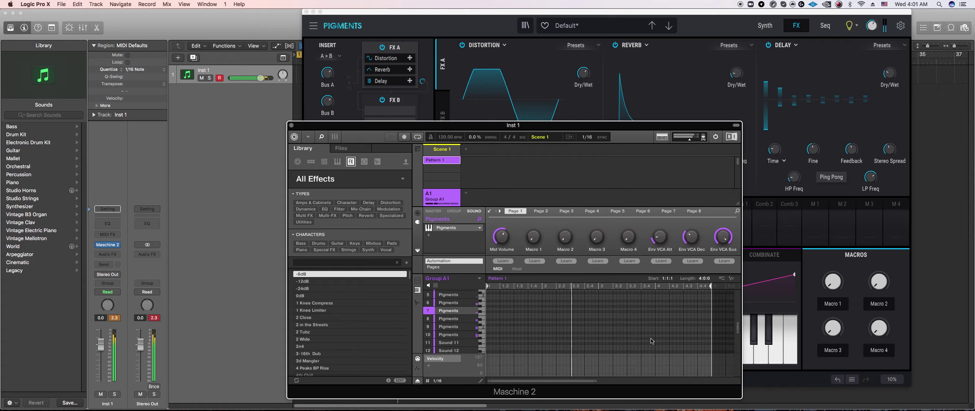
click(490, 211)
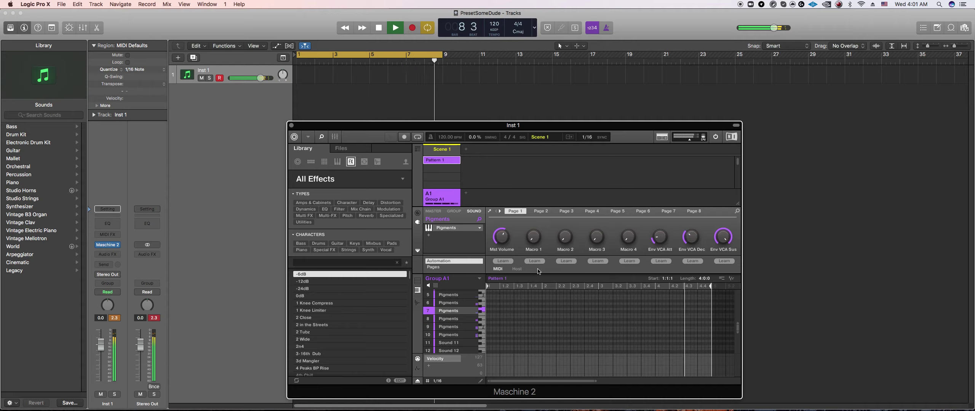
- Reopen the sound's Pigments editor from Maschine's plug-in header, landing on the FX page
mouse_move(498, 236)
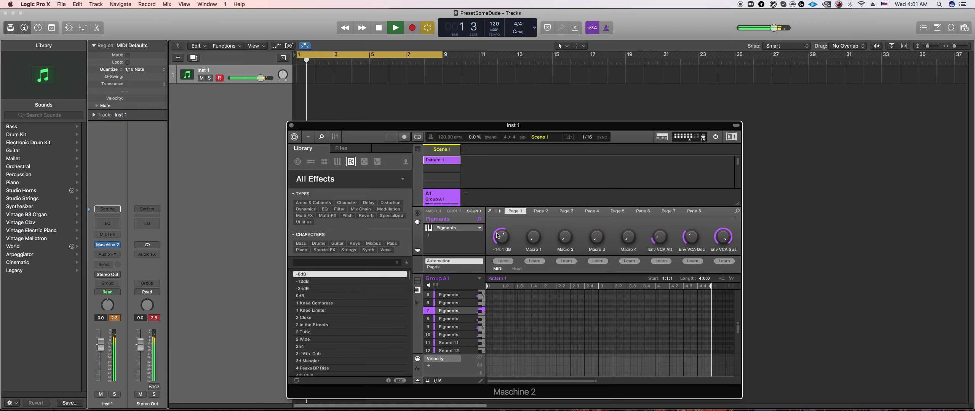
click(489, 212)
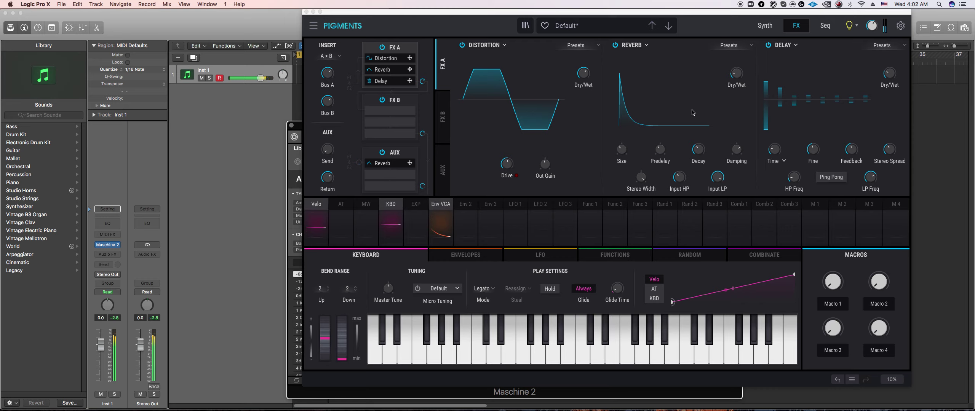
- On the Synth page, raise Filter 1 resonance to 0.508 and Engine 1 Phase Mod to 0.136
click(765, 25)
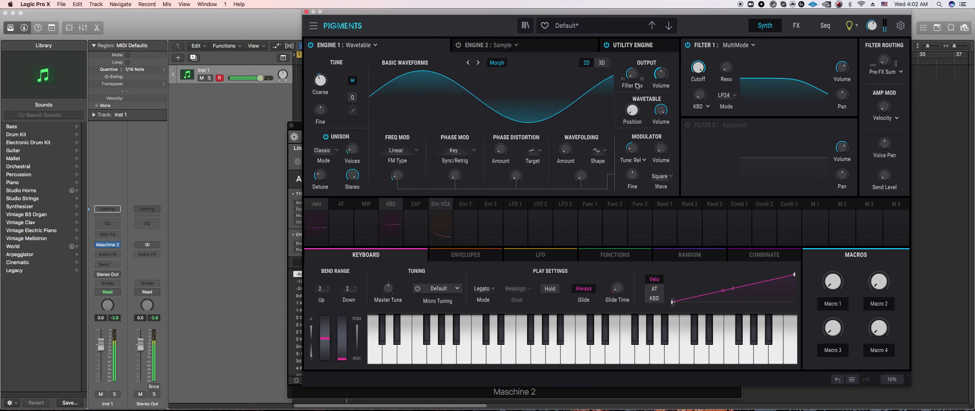
mouse_move(666, 78)
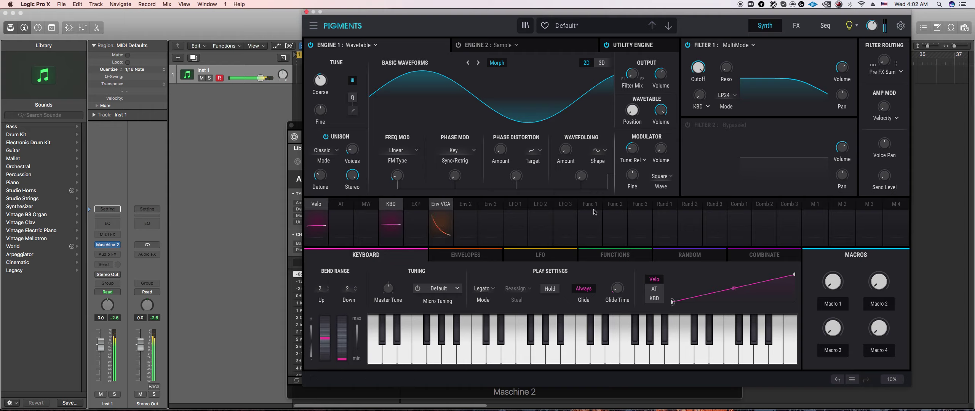
click(465, 258)
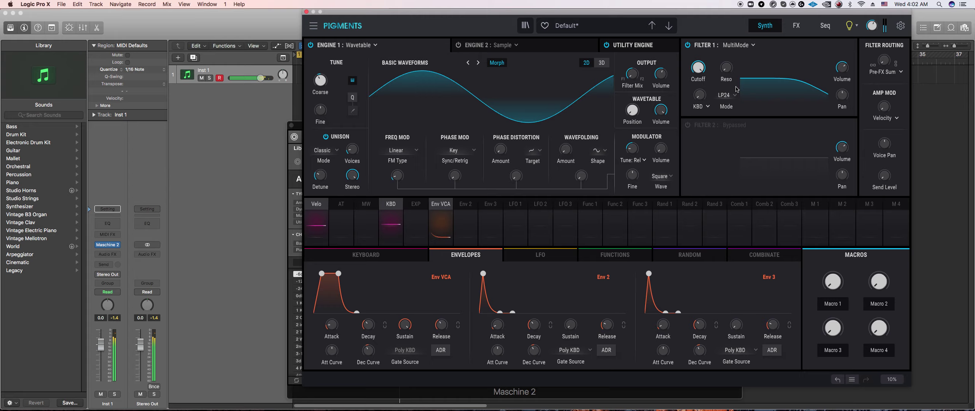
drag(726, 68, 696, 78)
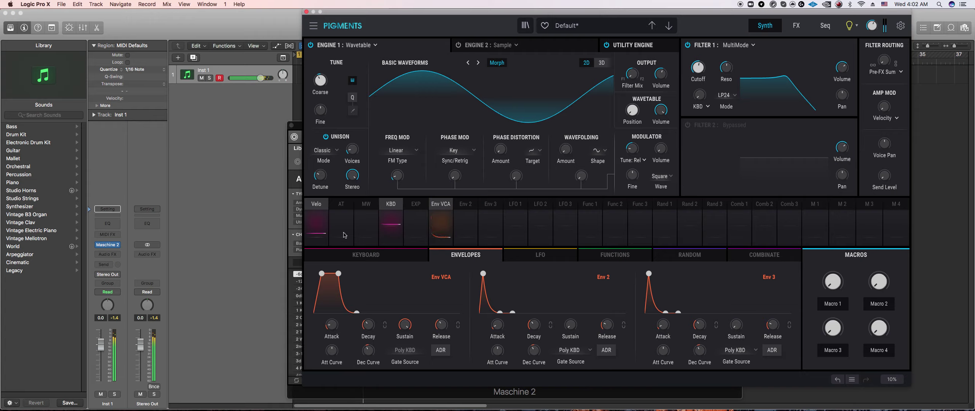
drag(455, 176, 455, 168)
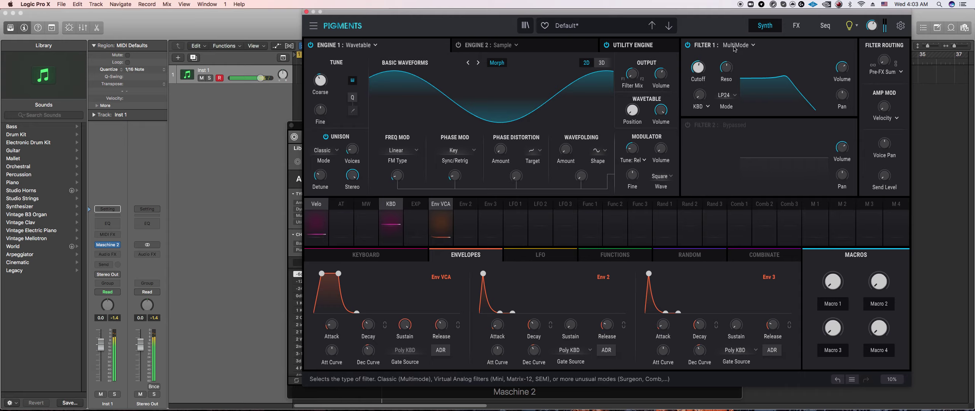
- Set the FX A delay's dry/wet to 46% and raise its feedback to 0.648, then view FX B
click(797, 25)
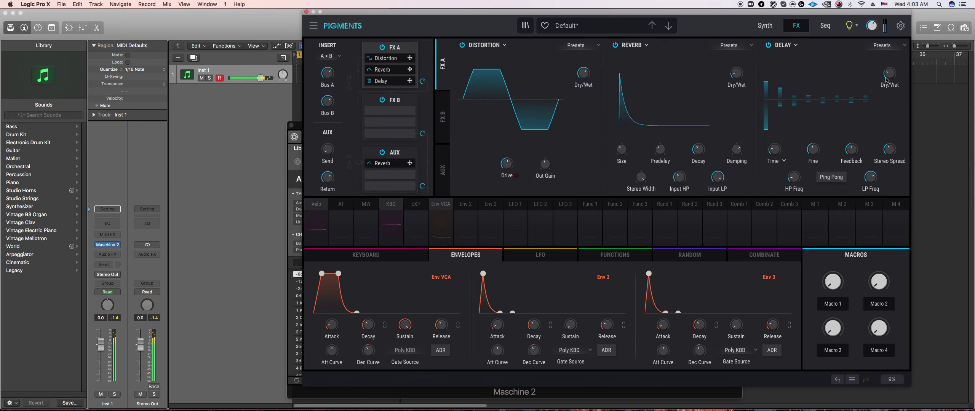
mouse_move(899, 67)
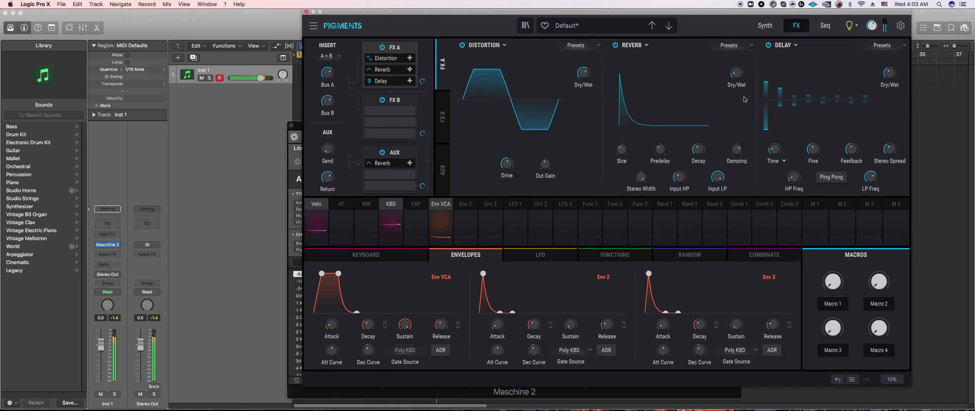
drag(891, 73, 890, 70)
drag(852, 151, 852, 146)
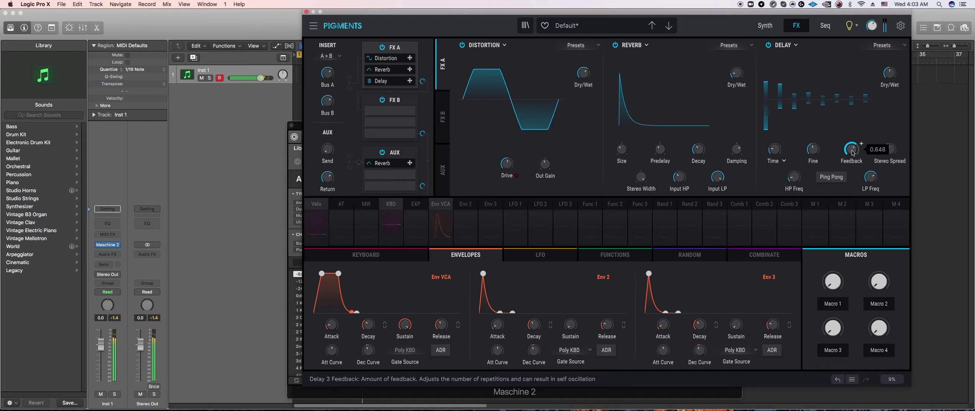
click(442, 117)
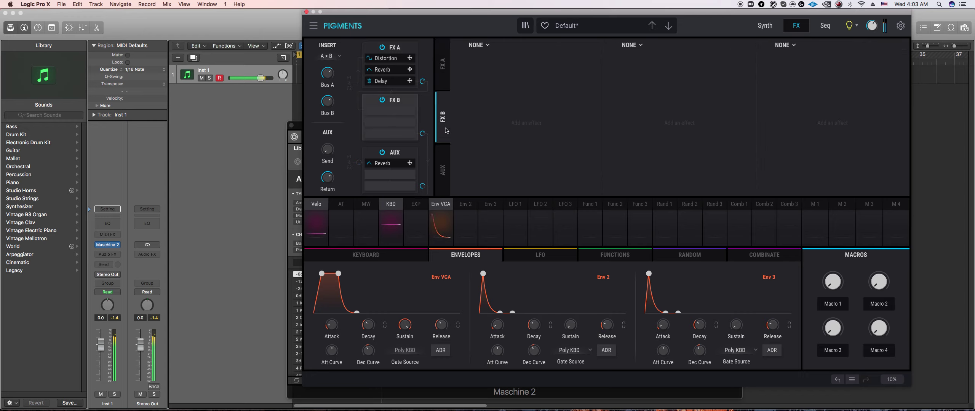
- Load a PS Delay into FX B slot 1 with a synced 1/8 time division
click(489, 46)
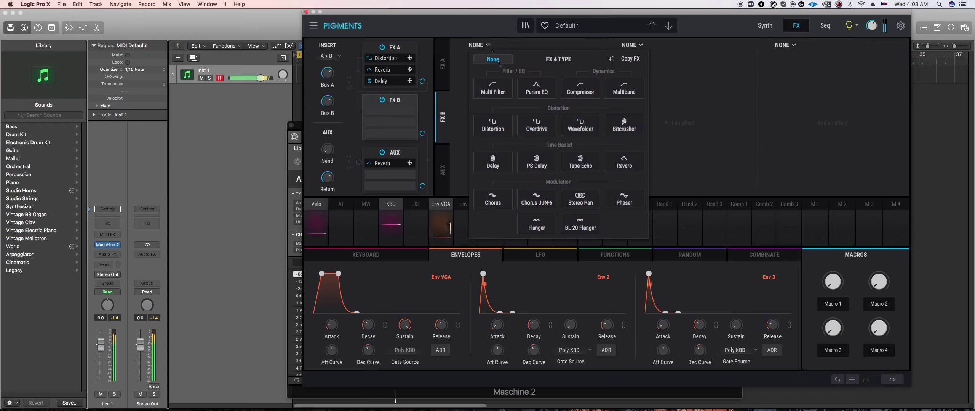
click(527, 162)
mouse_move(598, 144)
click(471, 161)
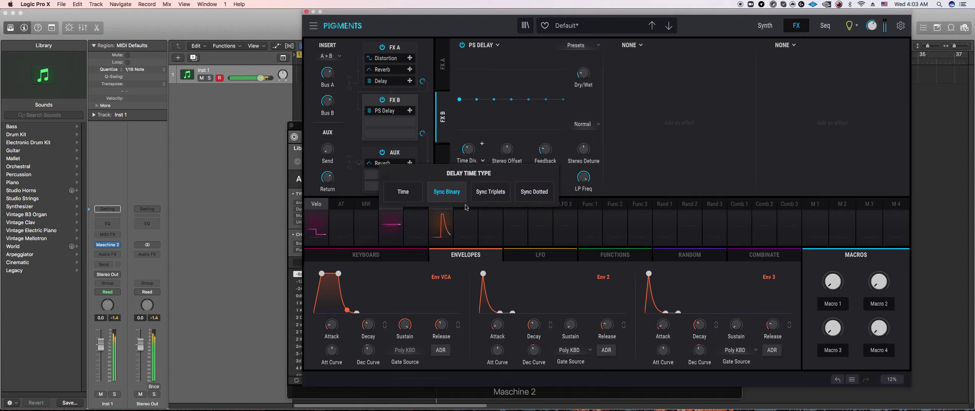
click(489, 150)
drag(469, 149, 469, 155)
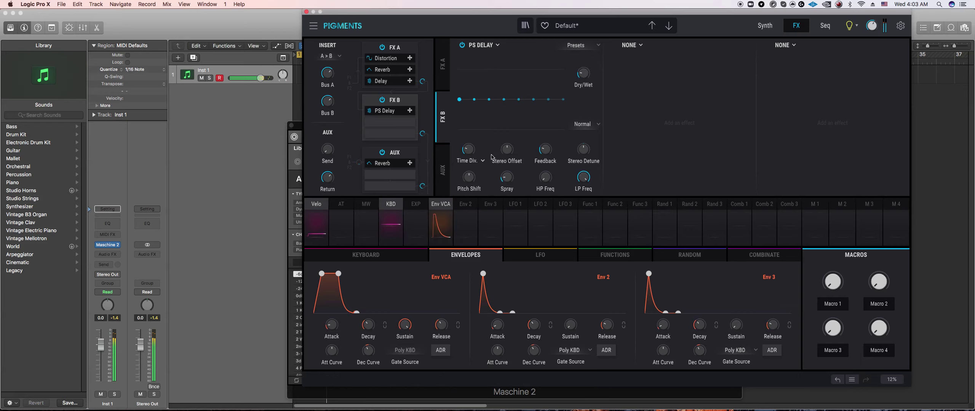
- Lower the PS Delay pitch shift slightly, set stereo detune to -8.20 cents, and switch to free time
click(442, 64)
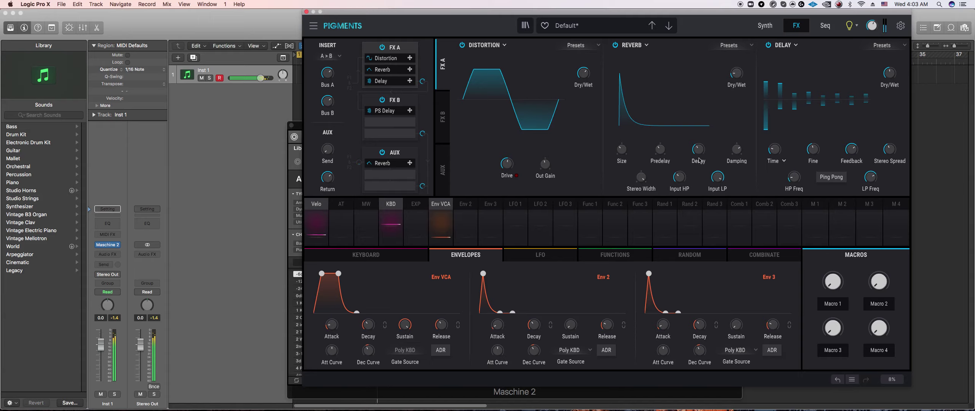
click(443, 116)
drag(471, 175, 472, 178)
drag(578, 152, 577, 155)
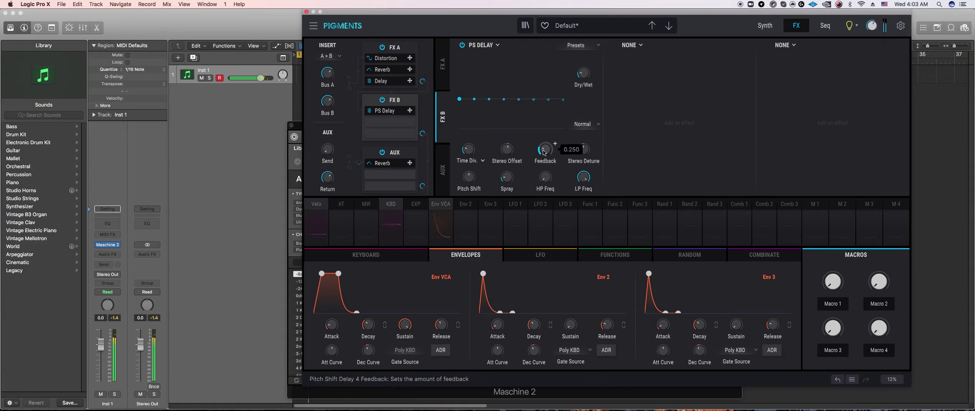
click(468, 161)
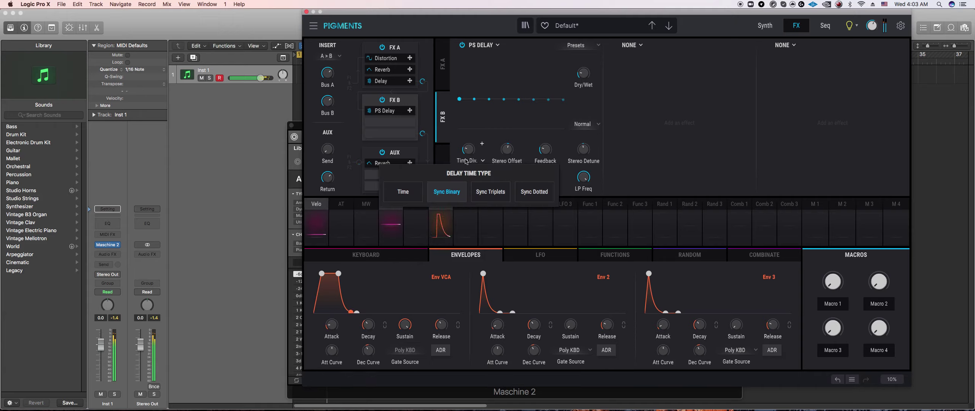
click(420, 195)
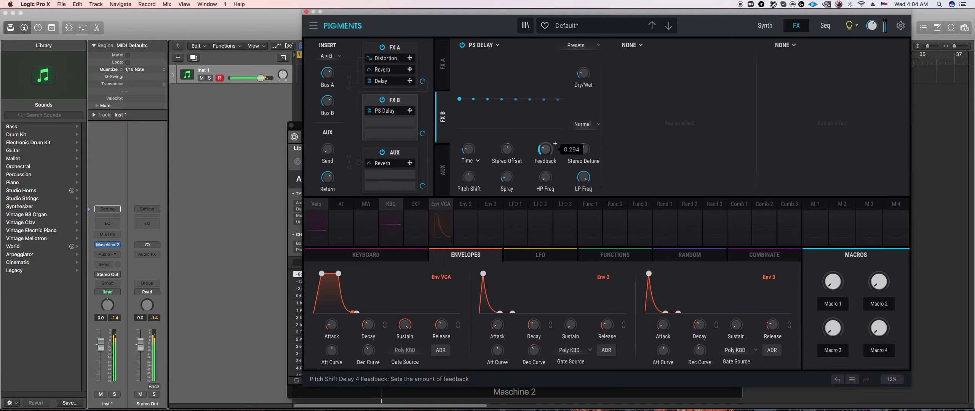
click(764, 27)
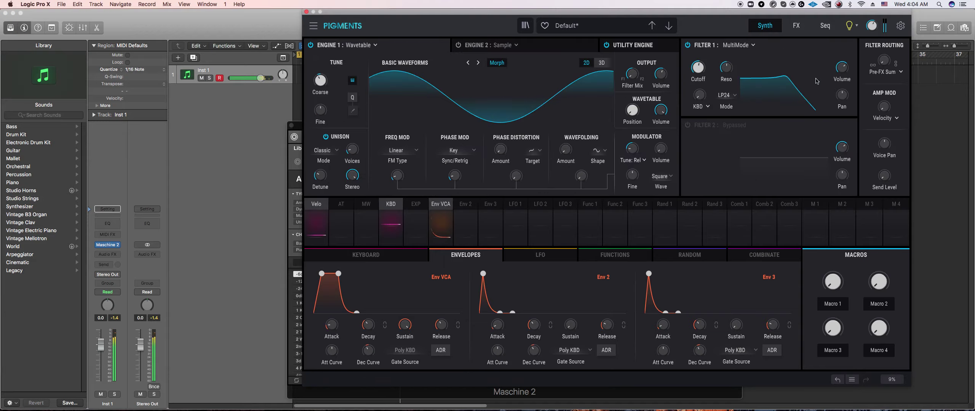
- Bypass the FX A delay and return to the FX B chain
click(799, 26)
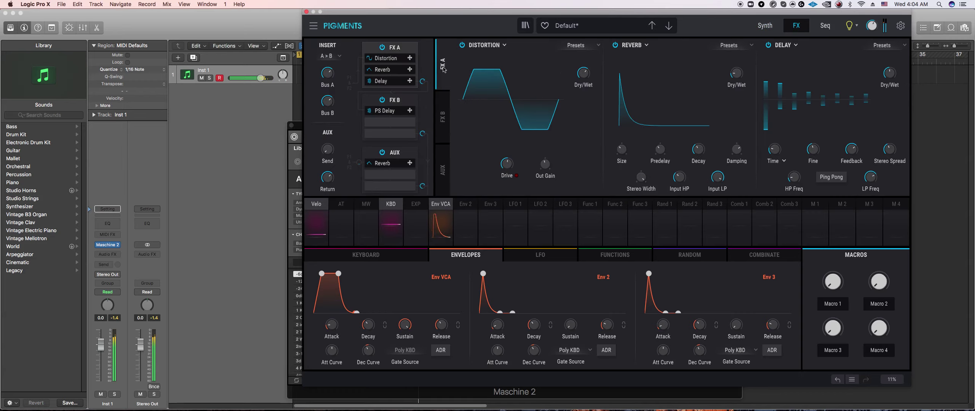
click(770, 45)
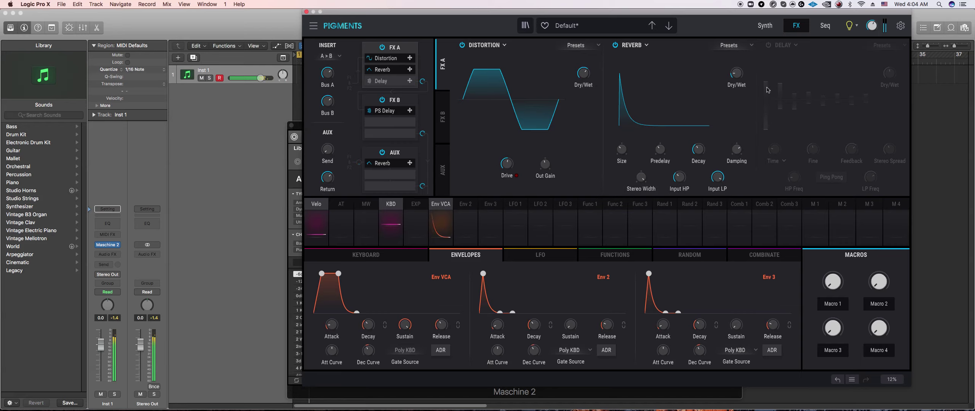
click(767, 30)
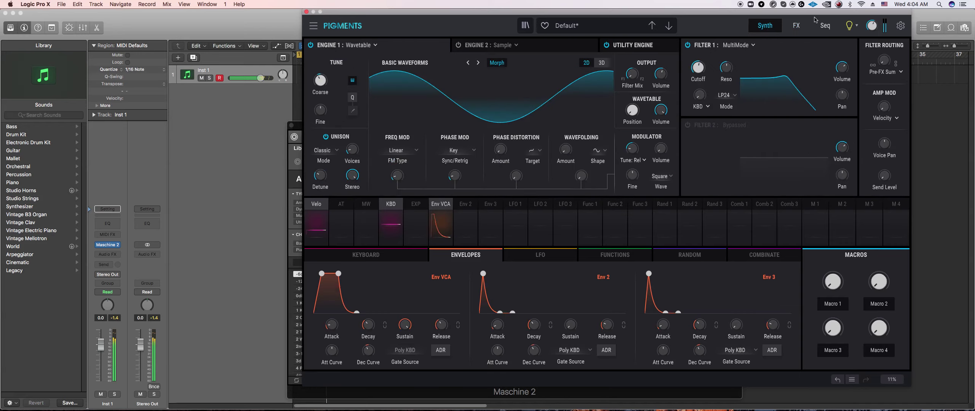
click(796, 28)
click(439, 137)
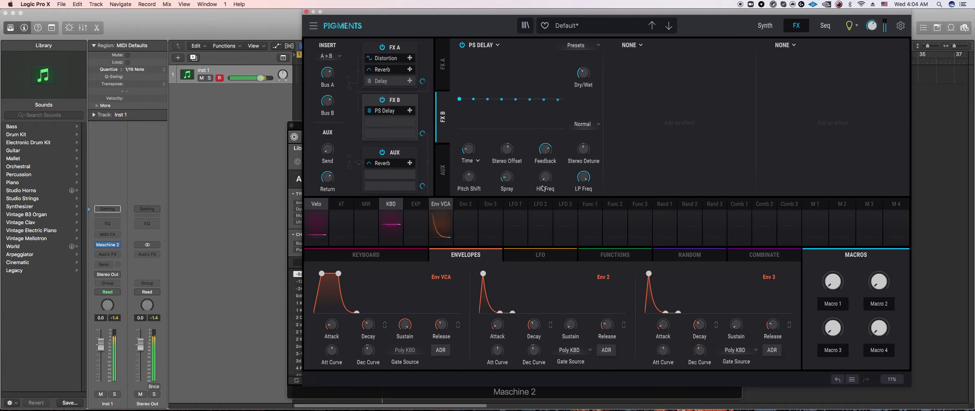
- Lower the PS Delay's LP Freq, raise its HP Freq, and pitch the repeats to -1.00 semitones
mouse_move(584, 183)
mouse_down()
mouse_move(560, 184)
mouse_move(579, 174)
mouse_up()
mouse_move(584, 80)
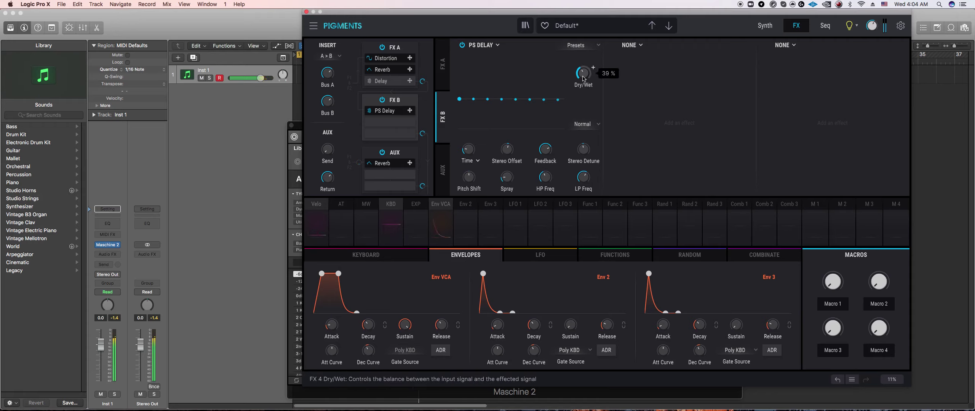
drag(474, 179, 474, 178)
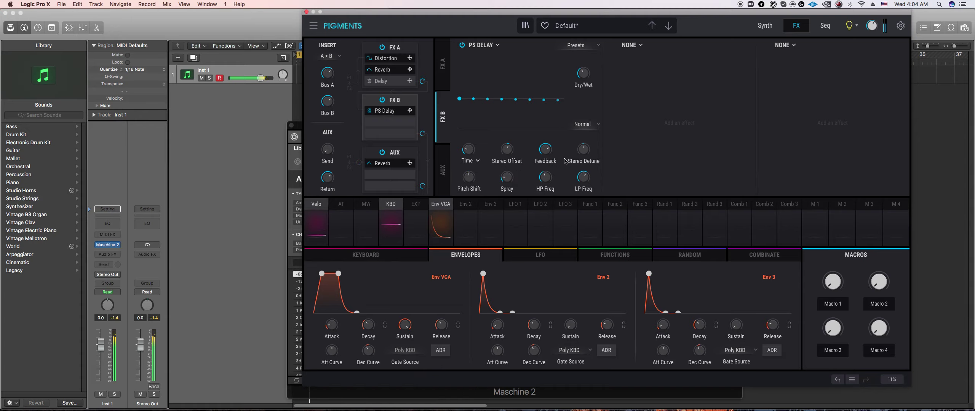
mouse_move(546, 149)
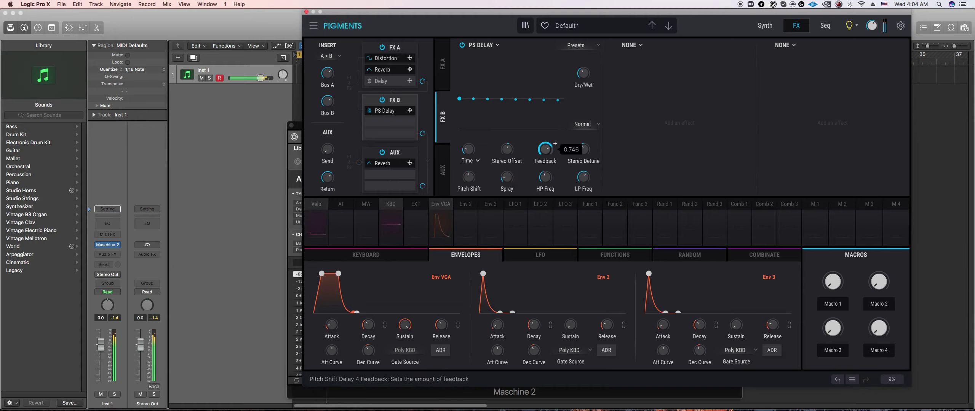
mouse_move(589, 77)
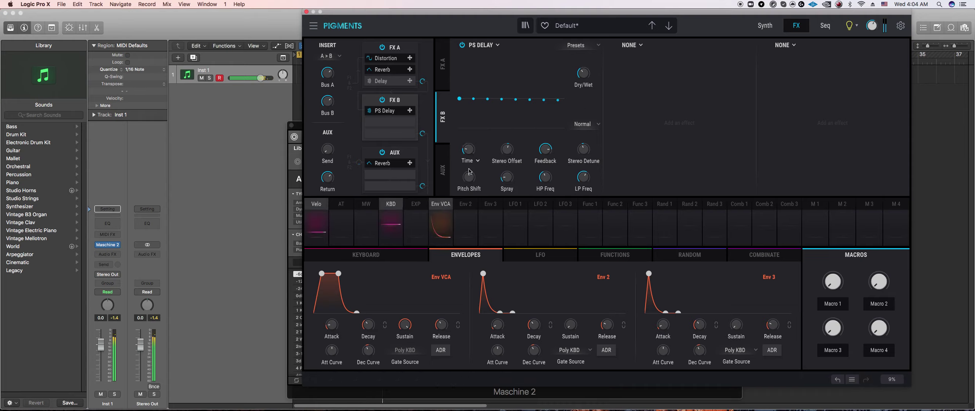
mouse_move(471, 180)
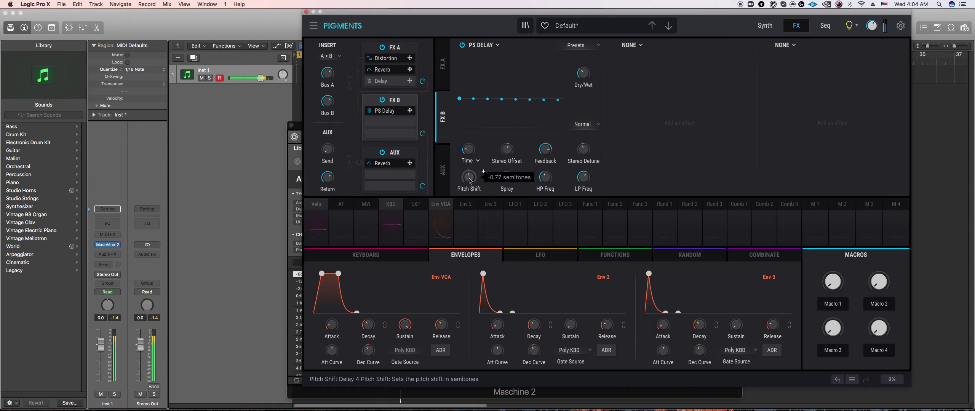
- Bring Maschine's Inst 1 window forward to check the pattern, then return to Pigments
mouse_move(583, 151)
click(301, 133)
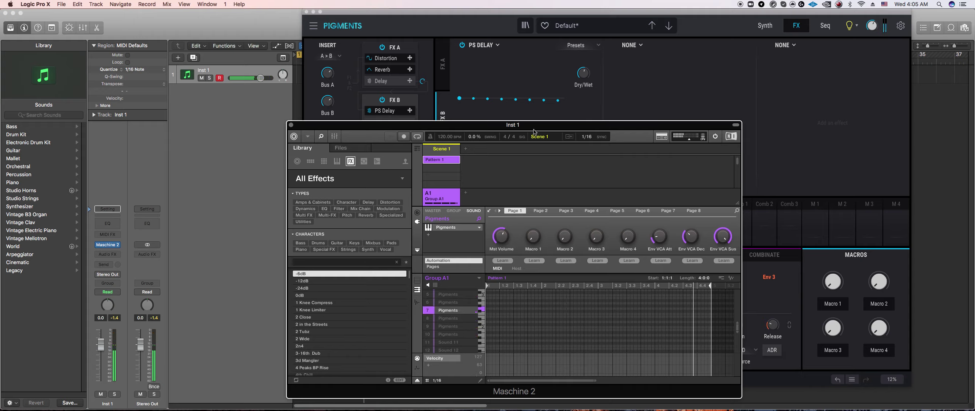
click(486, 12)
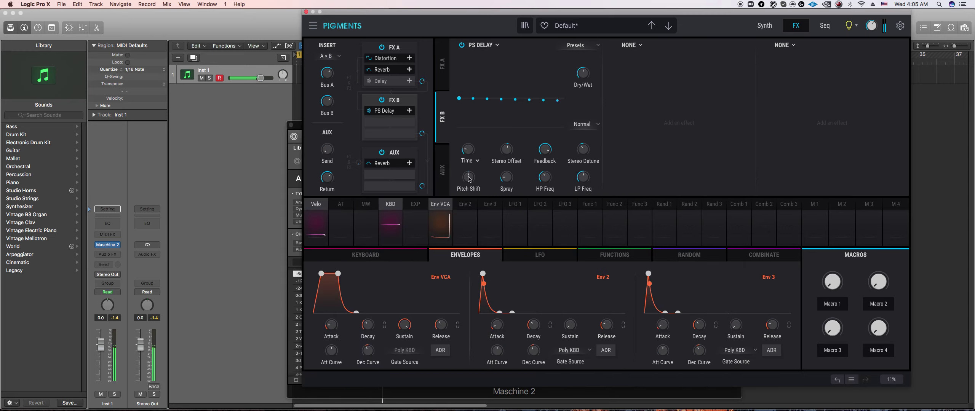
- Take the PS Delay pitch shift to -2.00 semitones and its spray down to 16.7 ms
drag(468, 177, 468, 178)
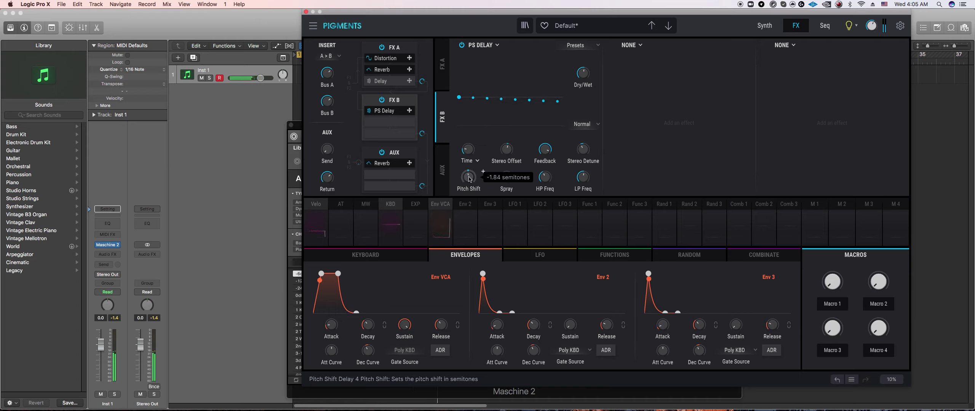
drag(469, 180, 469, 183)
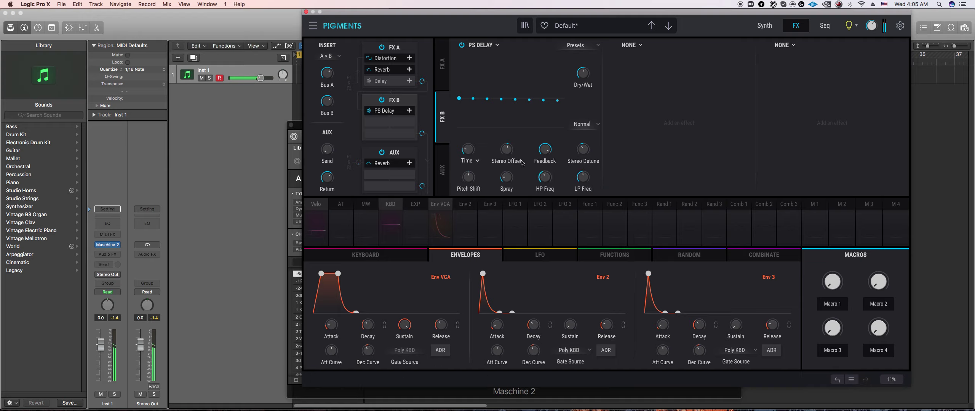
drag(507, 177, 510, 179)
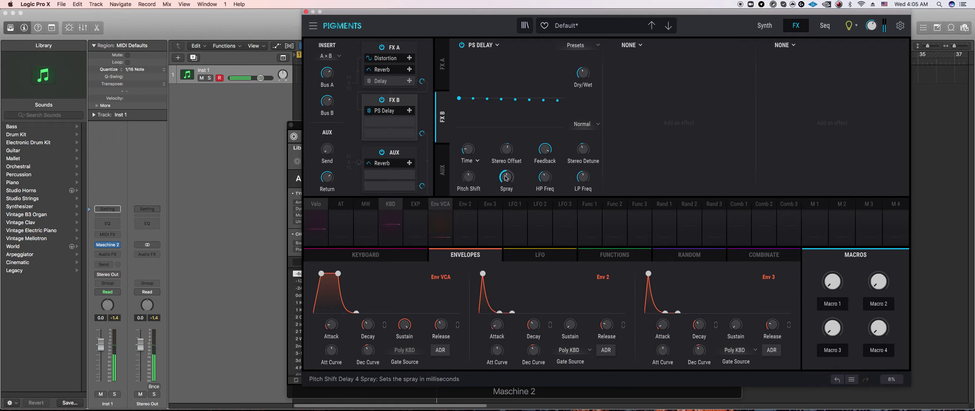
mouse_move(509, 154)
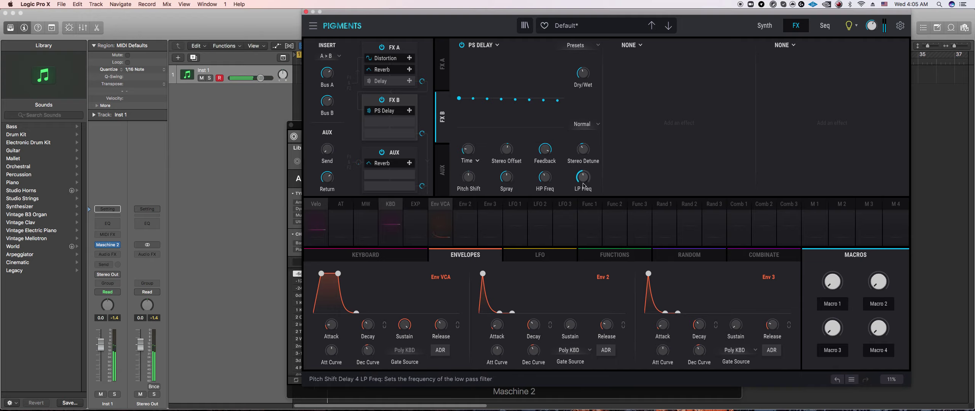
mouse_move(584, 180)
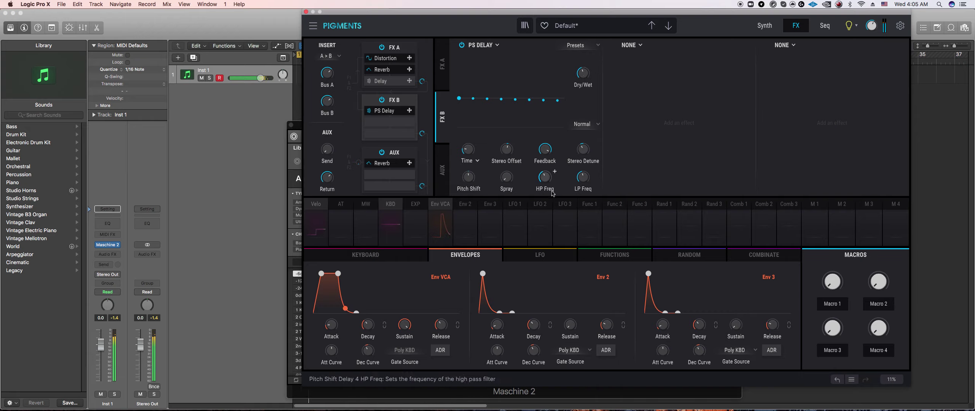
drag(522, 179, 522, 176)
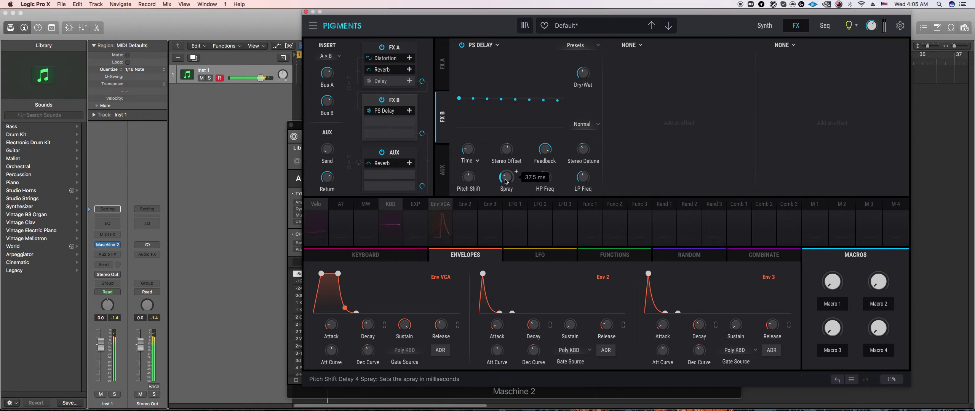
mouse_move(468, 149)
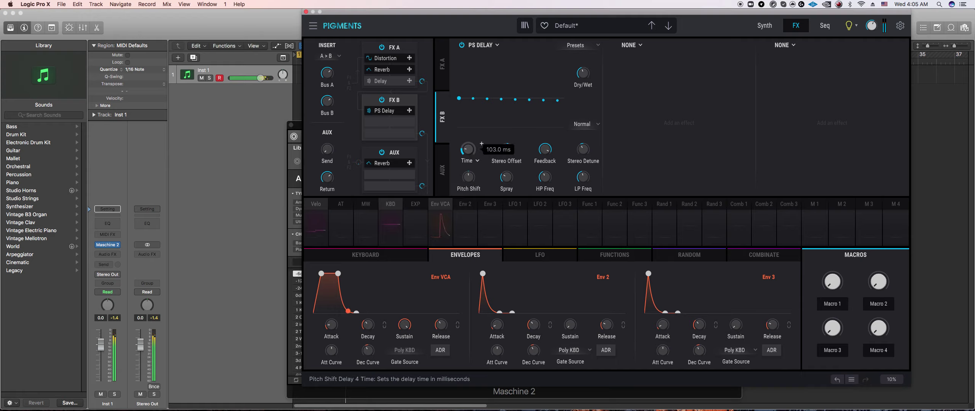
mouse_move(579, 83)
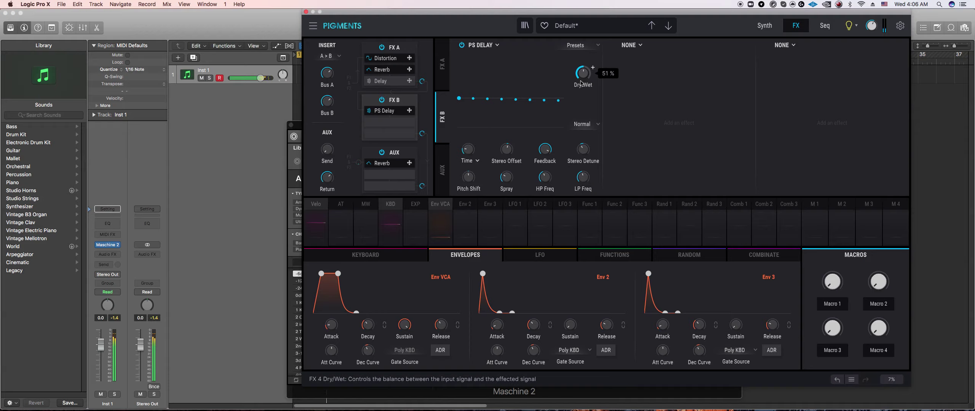
click(470, 161)
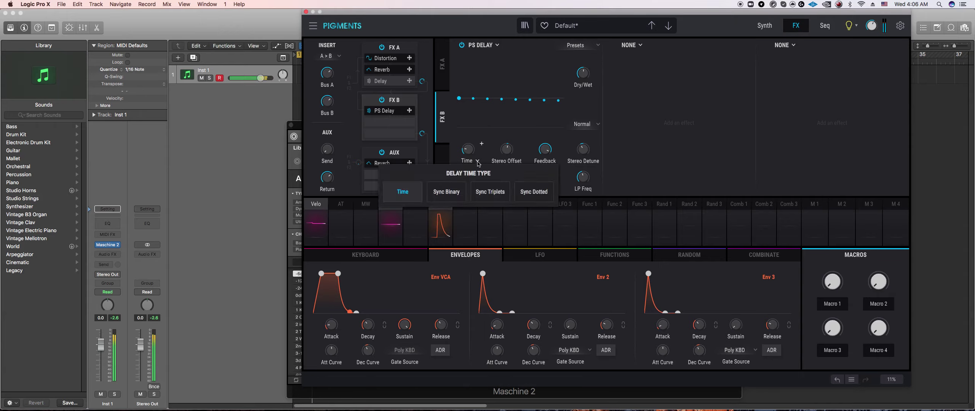
- Sync the PS Delay time to triplets and turn its feedback down
click(491, 193)
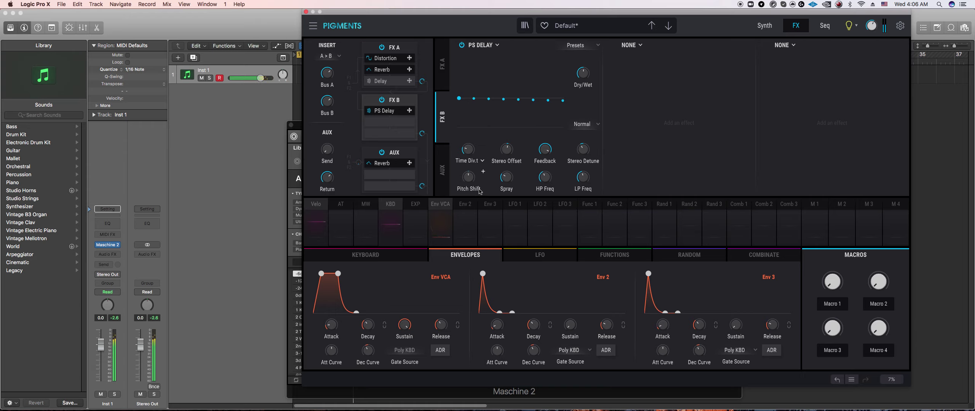
mouse_move(546, 155)
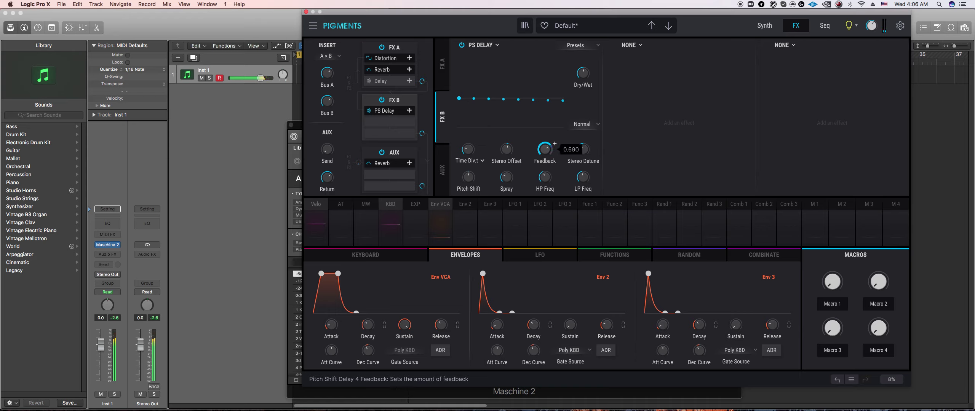
drag(545, 152, 544, 152)
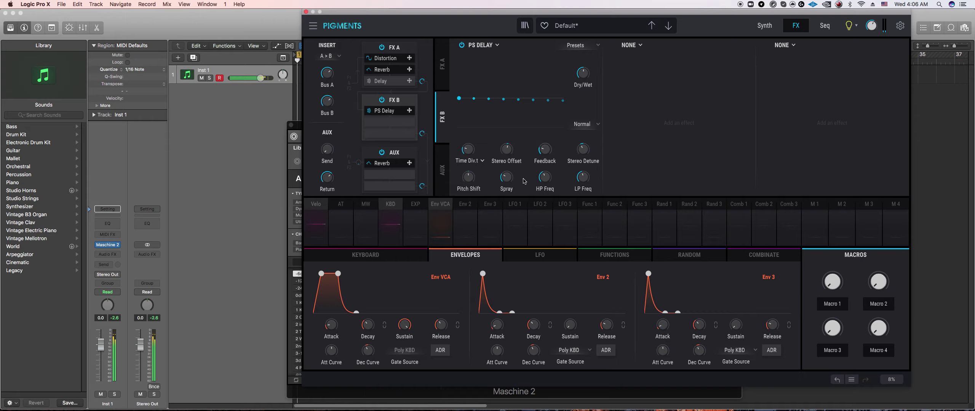
- Switch the delay time to Sync Dotted and push the dry/wet mix to 100 %
click(473, 162)
click(534, 192)
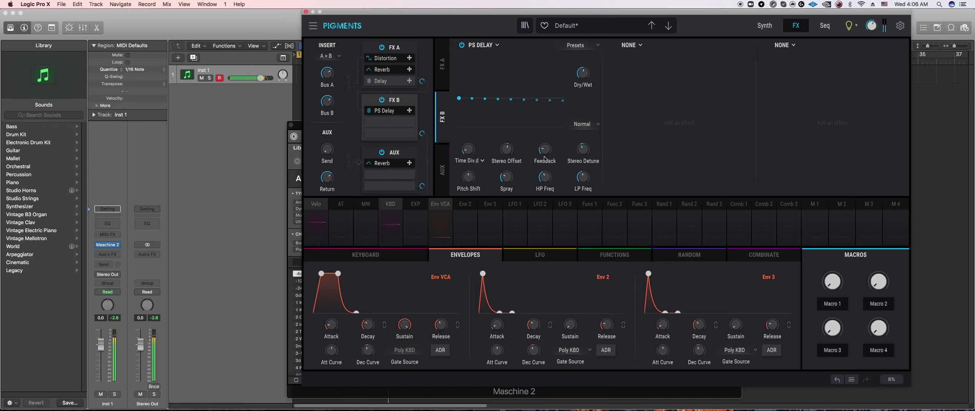
mouse_move(468, 177)
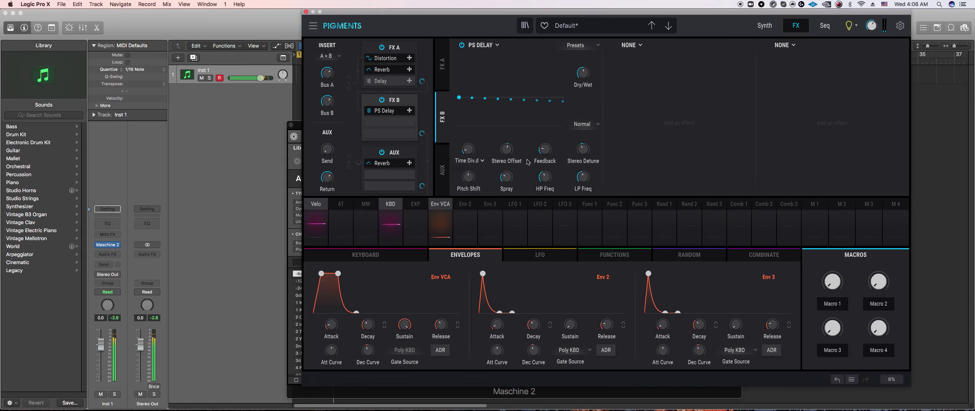
mouse_move(546, 154)
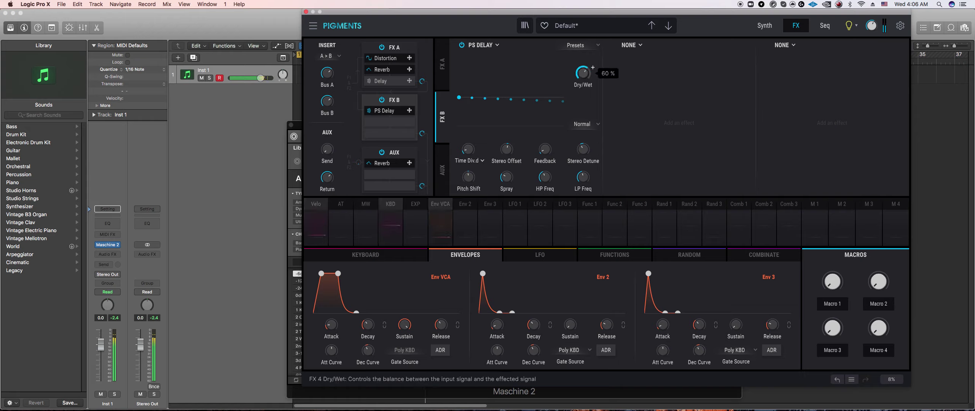
mouse_move(582, 75)
mouse_down()
mouse_move(583, 92)
mouse_move(583, 75)
mouse_up()
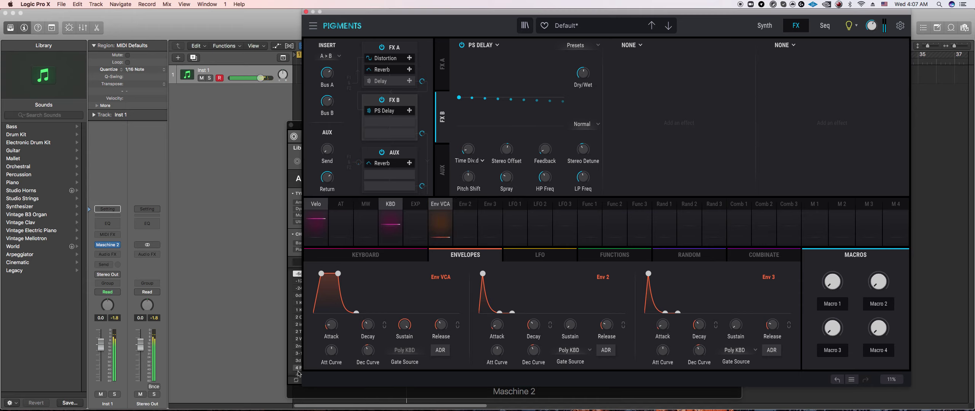
click(300, 385)
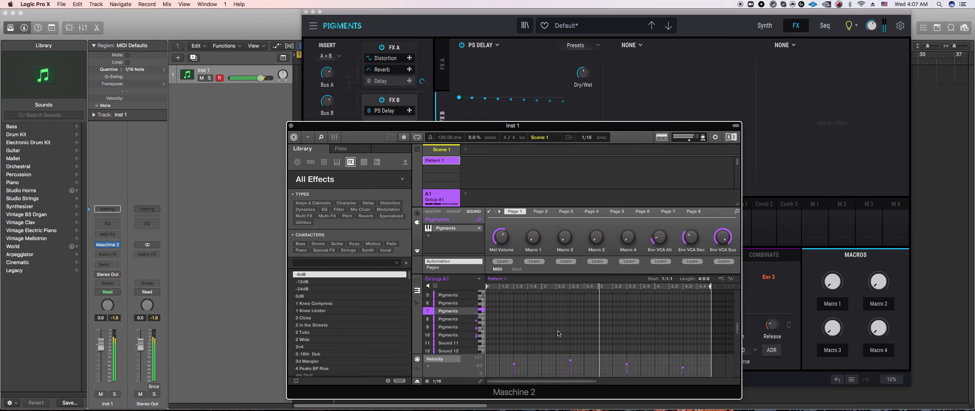
scroll(555, 330, up, 10)
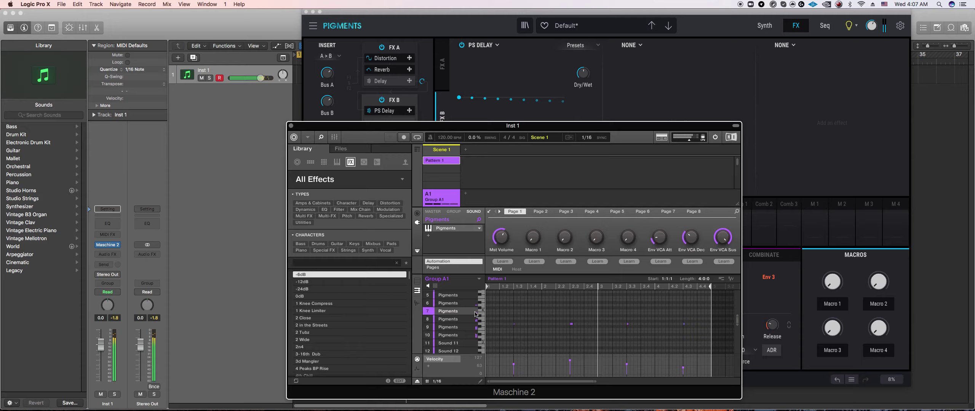
scroll(454, 330, down, 2)
click(452, 331)
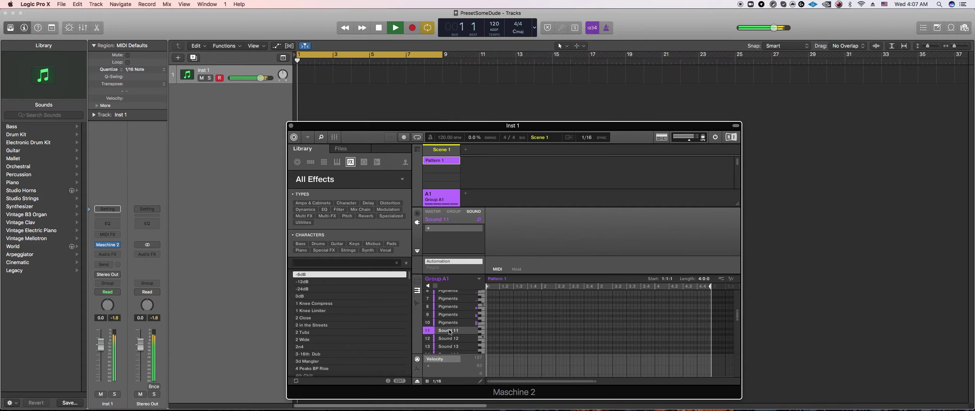
scroll(451, 327, up, 2)
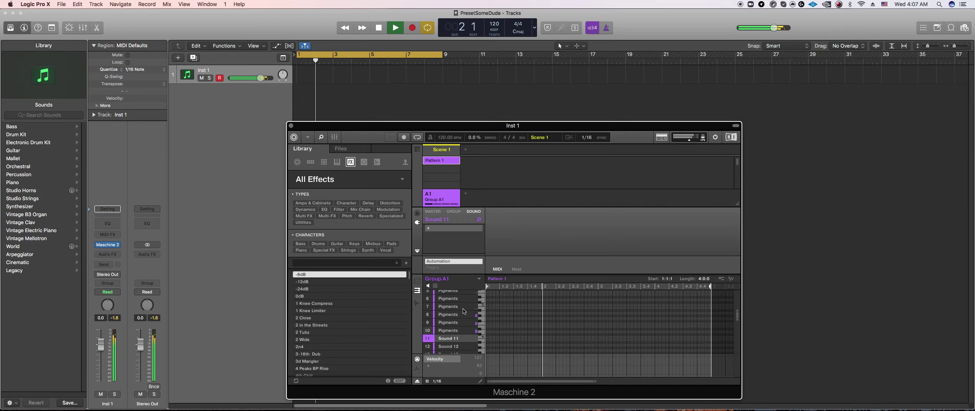
click(450, 315)
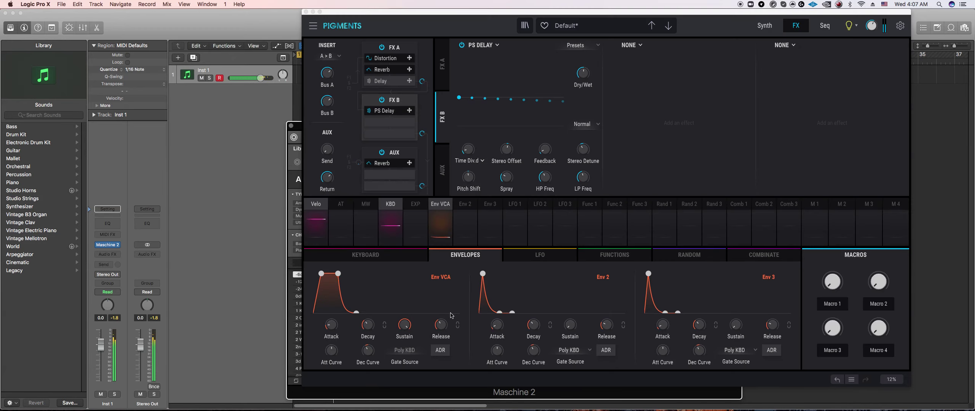
click(295, 399)
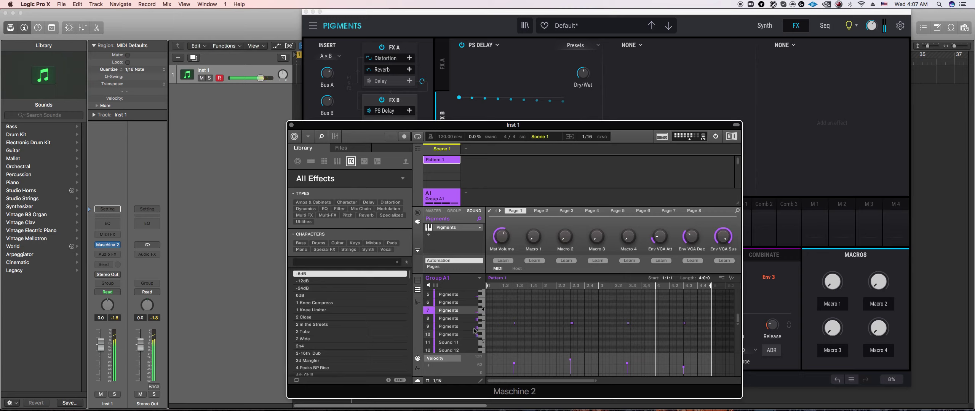
click(449, 344)
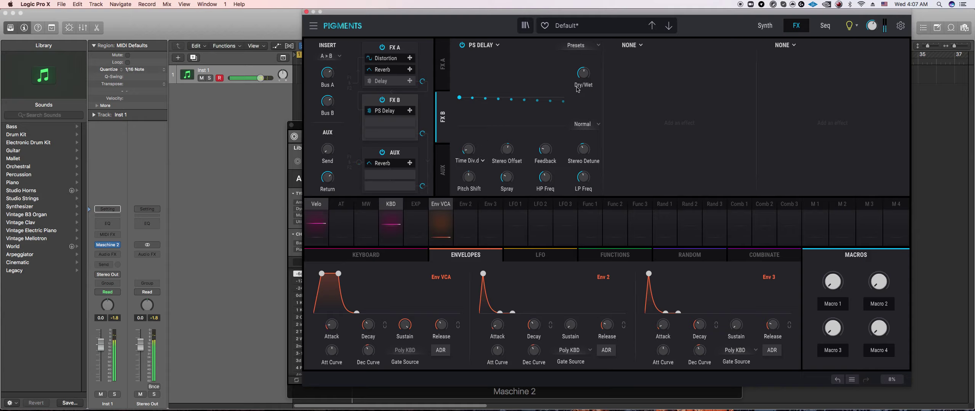
- Nudge the PS Delay feedback and dry/wet balance
drag(545, 153, 545, 152)
click(583, 73)
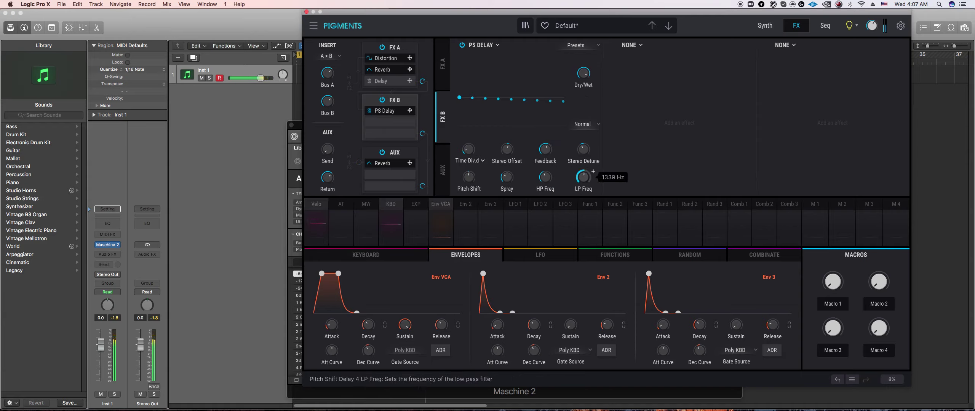
mouse_move(577, 76)
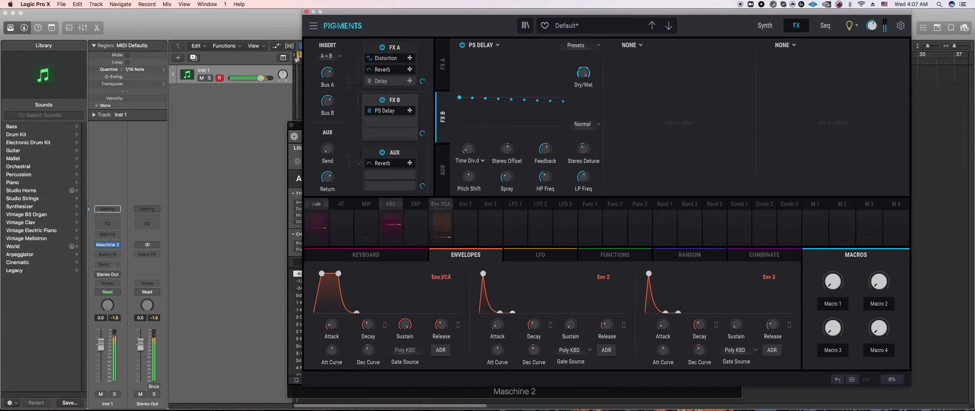
- Sync the delay to triplets and drop its feedback to about 0.018
click(472, 161)
click(490, 191)
mouse_move(481, 144)
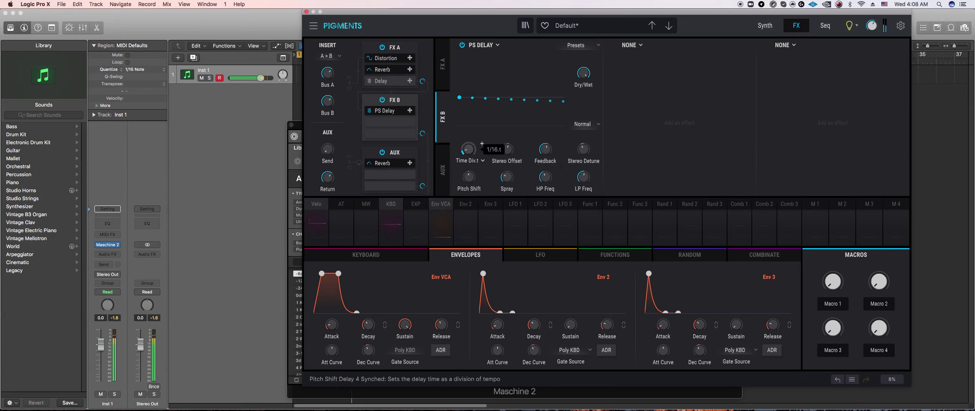
mouse_move(471, 180)
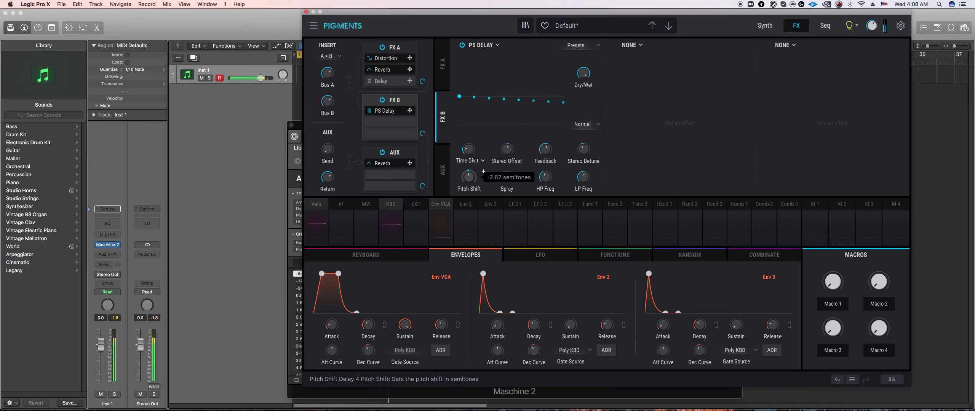
drag(545, 150, 546, 187)
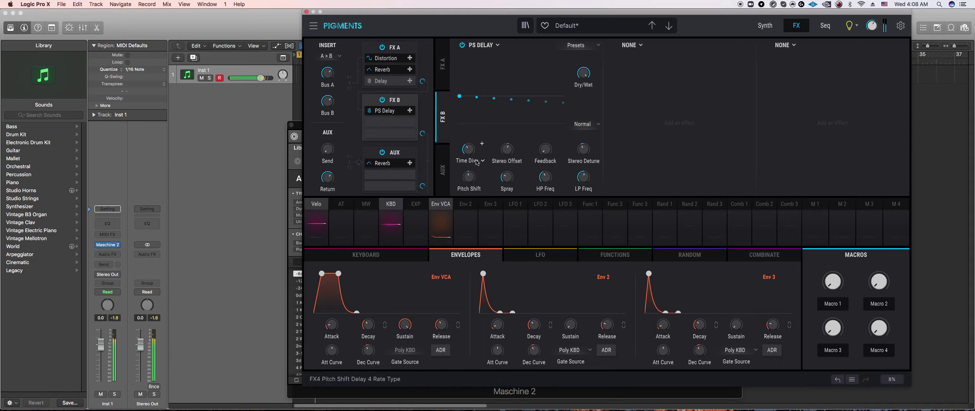
click(483, 161)
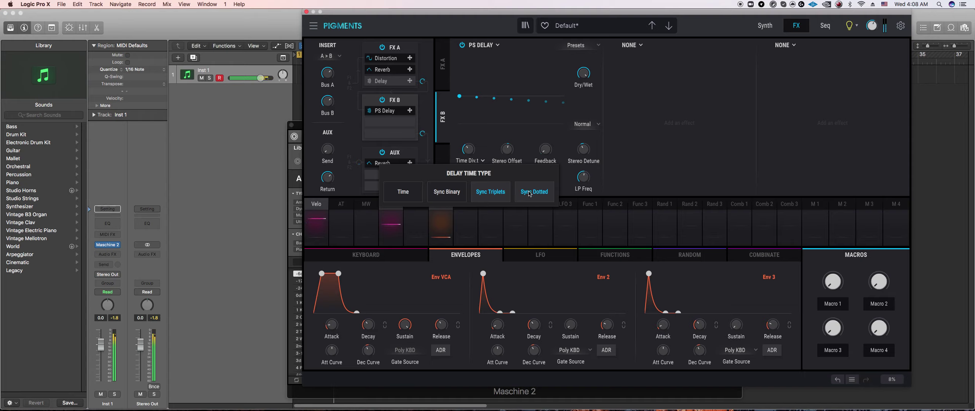
- Try Sync Dotted on the PS Delay, then revert to Sync Binary so it reads Time Div
click(529, 192)
mouse_move(482, 144)
click(482, 161)
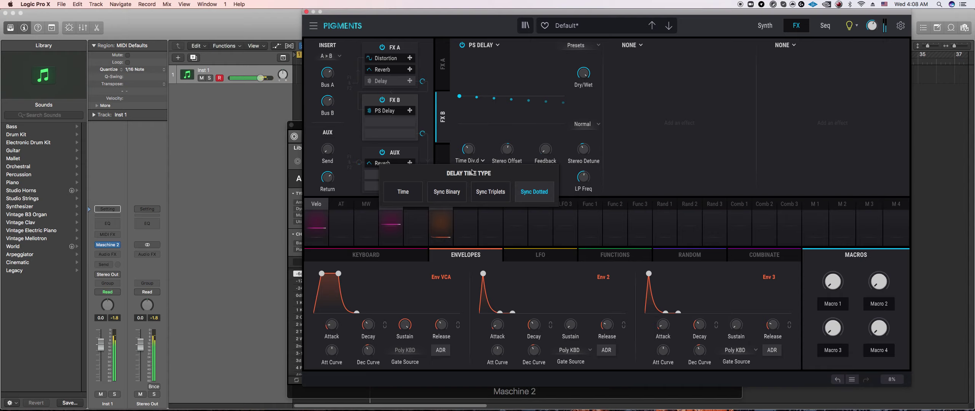
click(455, 193)
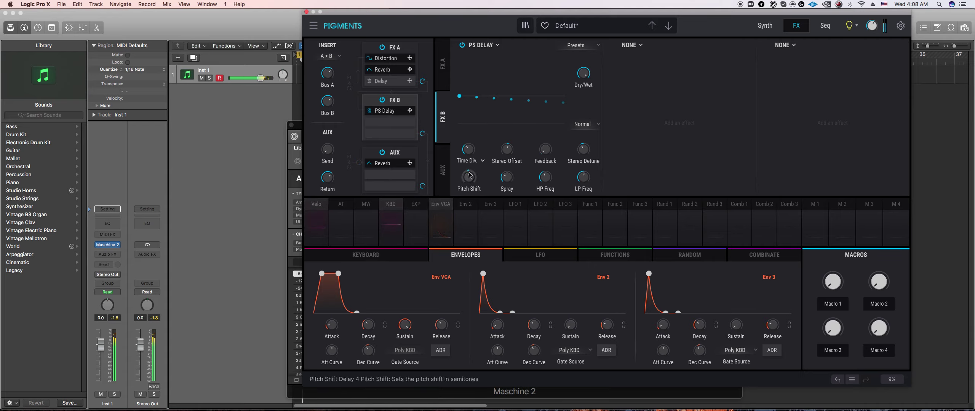
mouse_move(476, 185)
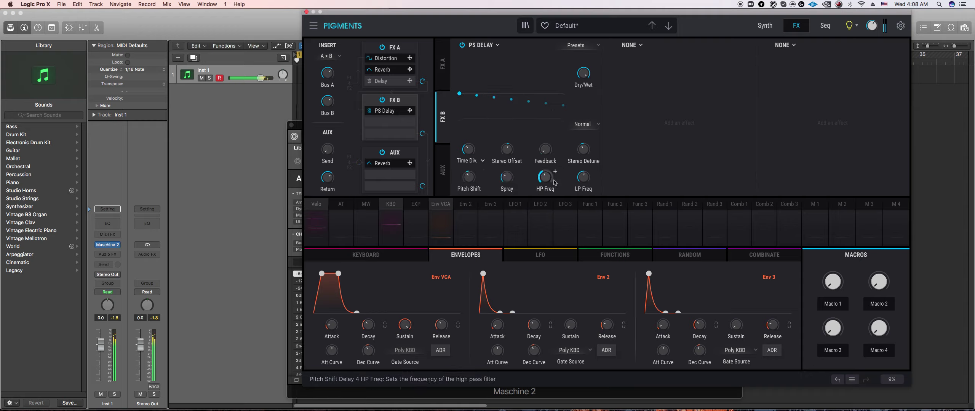
- Lower the delay low-pass slightly, pitch repeats to -5 semitones, and switch to dotted sync
drag(583, 177, 583, 186)
drag(469, 177, 469, 179)
mouse_move(481, 143)
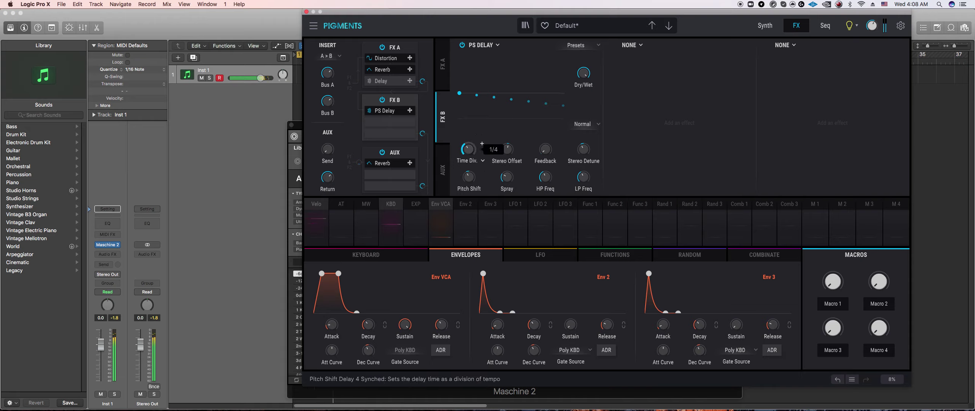
click(472, 162)
click(480, 194)
click(470, 161)
click(534, 192)
- Shorten then lengthen the dotted delay time to 1.d, then try triplet sync
drag(469, 149, 469, 161)
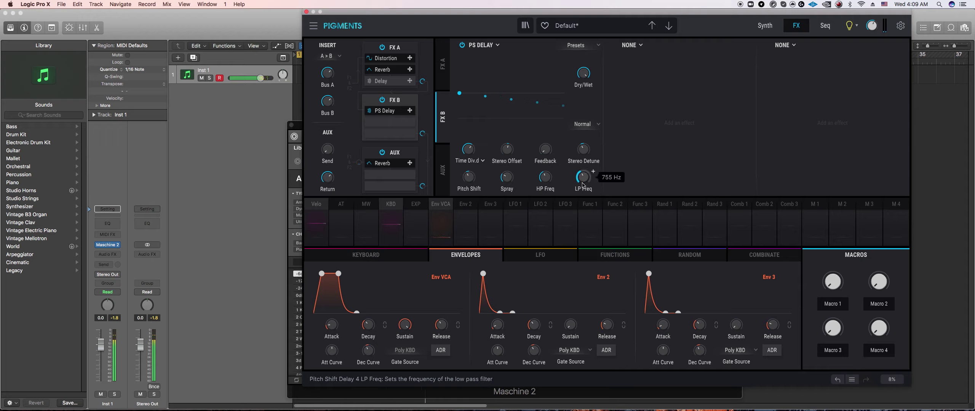
mouse_move(586, 178)
drag(468, 149, 469, 144)
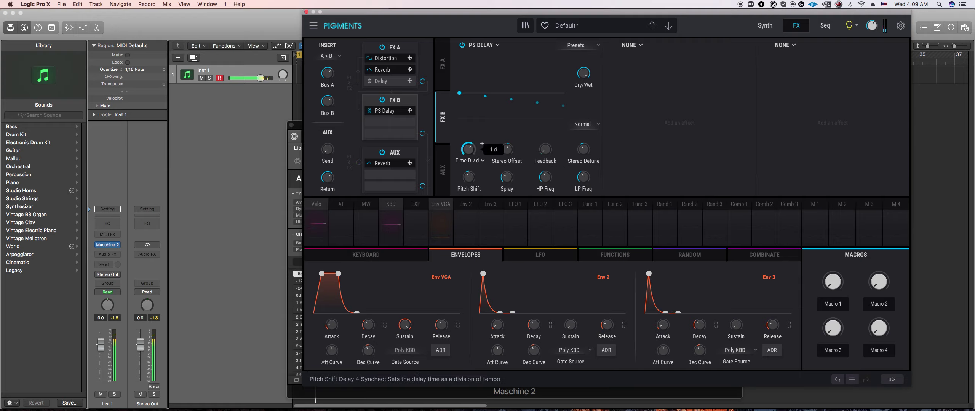
click(479, 164)
click(489, 199)
- In Maschine 2, select sound 7 and show pattern notes for all sounds
mouse_move(586, 179)
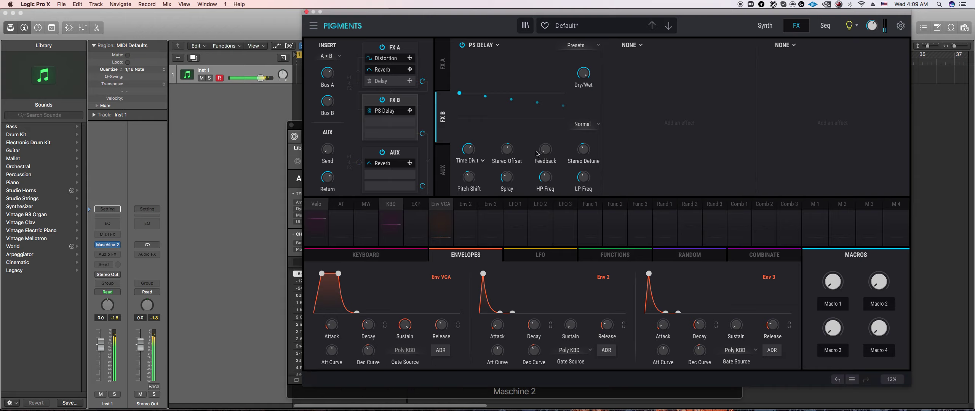
mouse_move(507, 178)
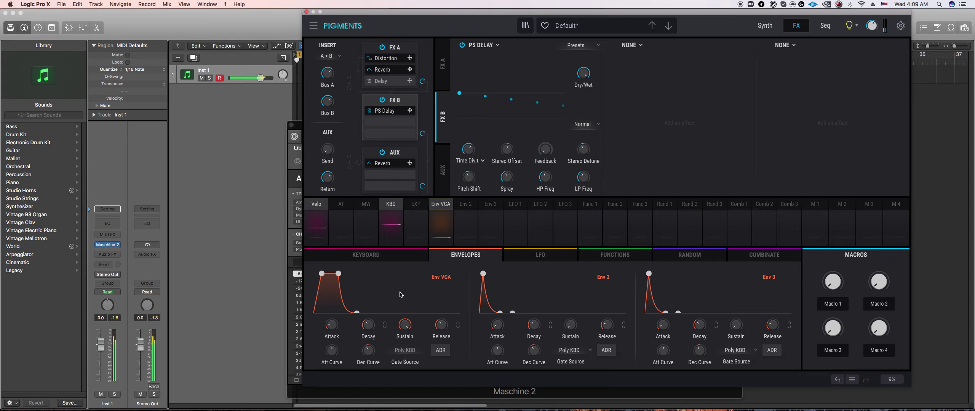
click(296, 229)
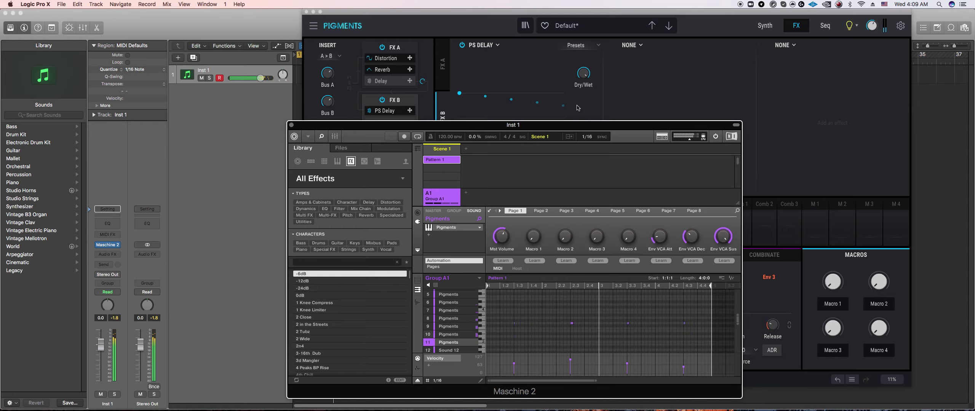
click(607, 88)
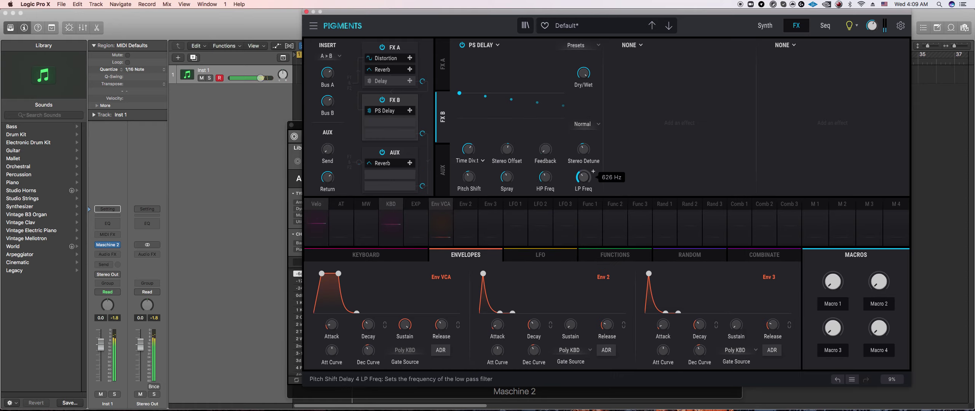
mouse_move(544, 183)
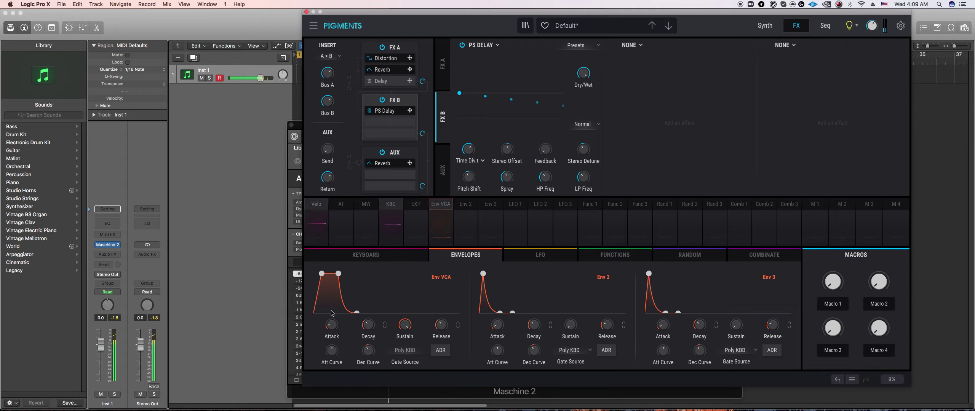
click(301, 391)
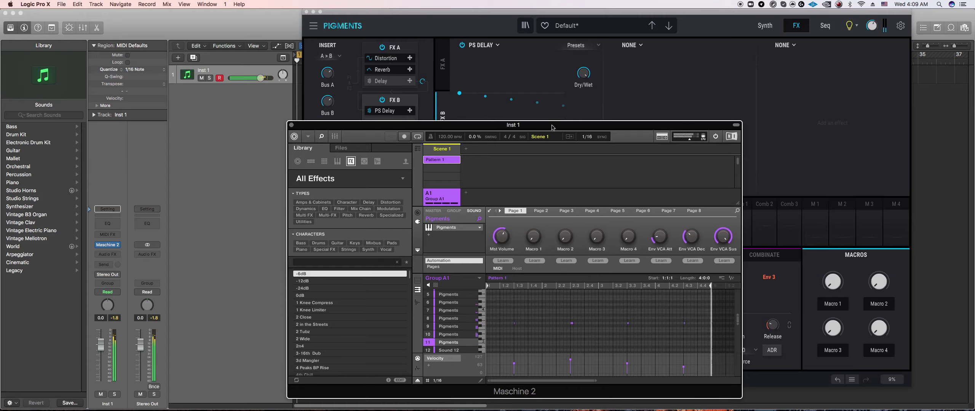
click(476, 77)
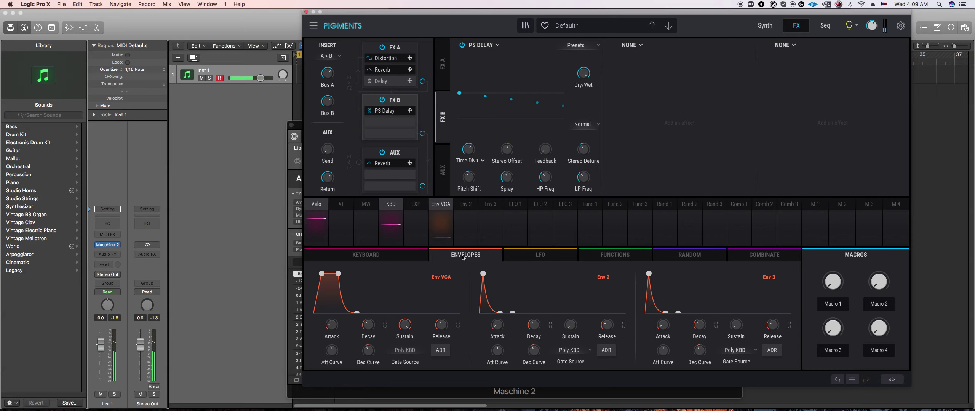
click(295, 393)
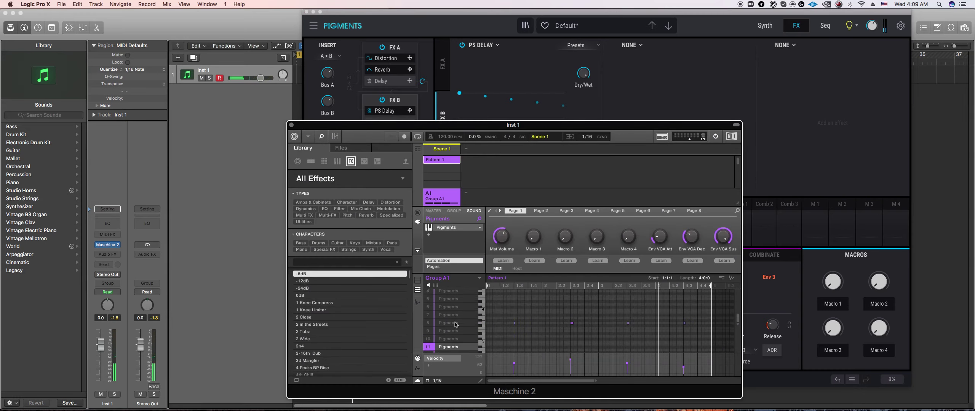
scroll(456, 327, down, 1)
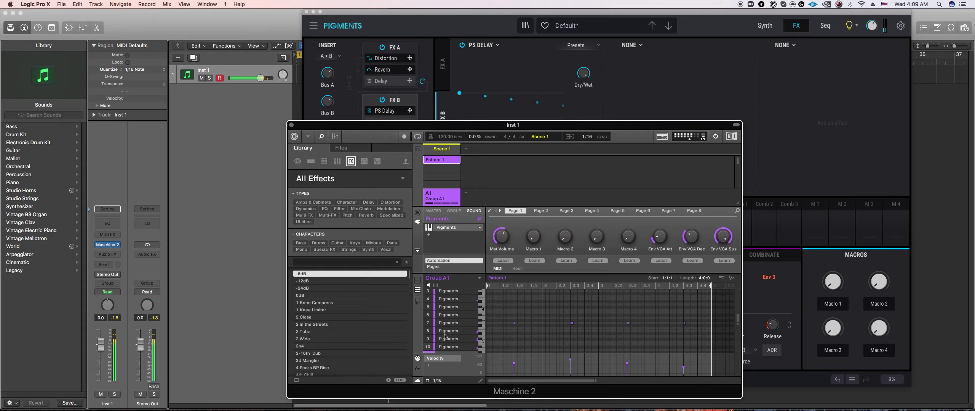
click(449, 323)
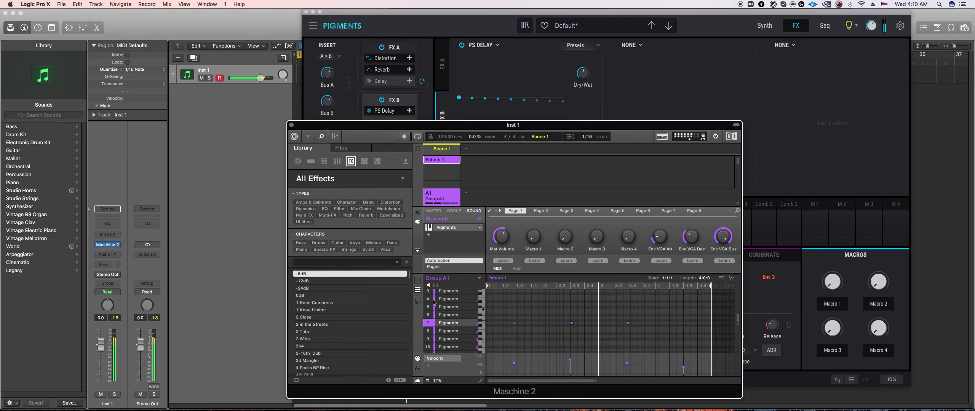
click(418, 284)
- Raise the PS Delay's dry/wet mix and add Stereo Pan in the next effect slot
click(490, 212)
click(490, 212)
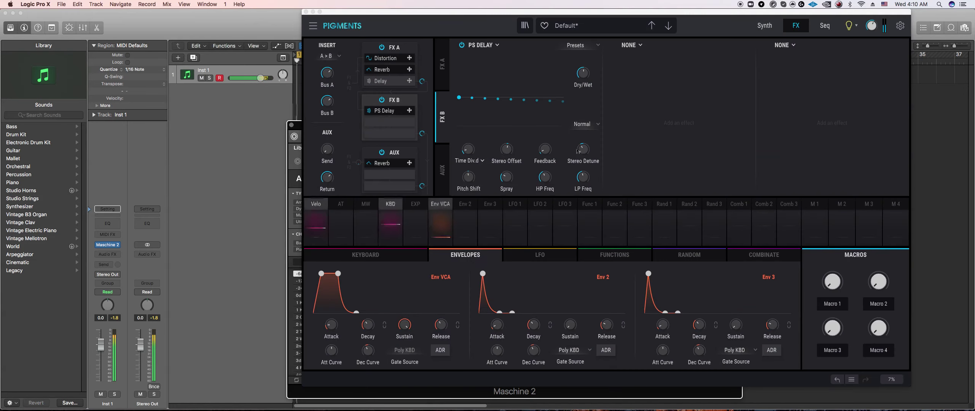
drag(583, 74, 584, 69)
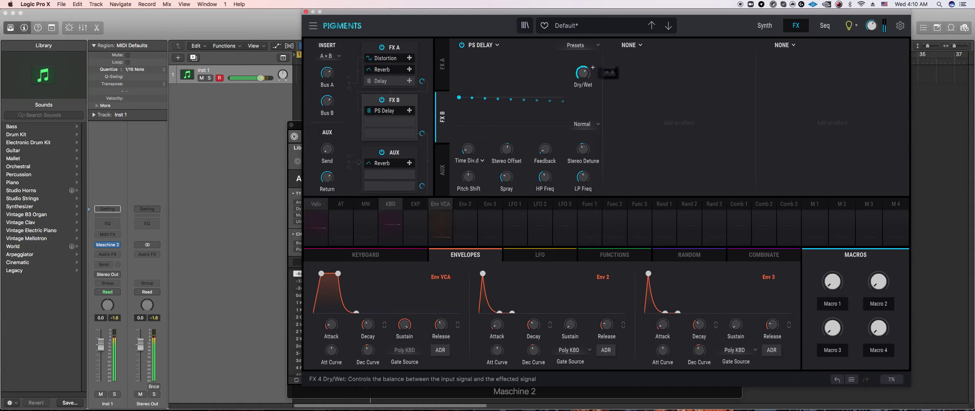
scroll(582, 72, up, 2)
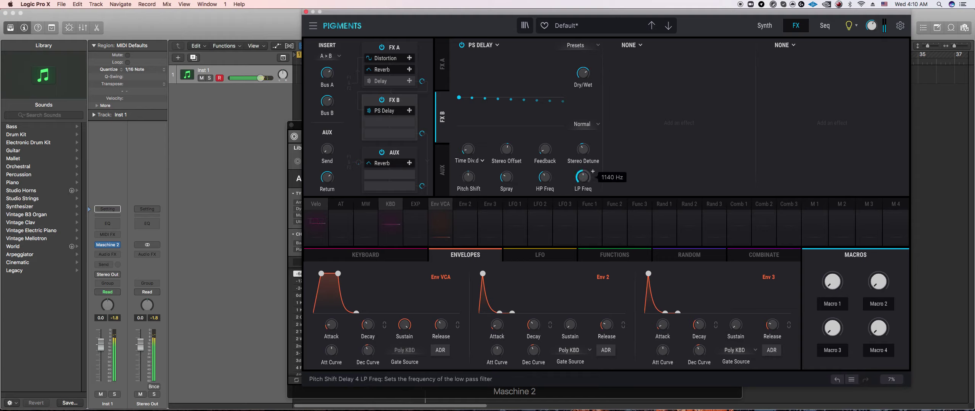
scroll(583, 72, up, 1)
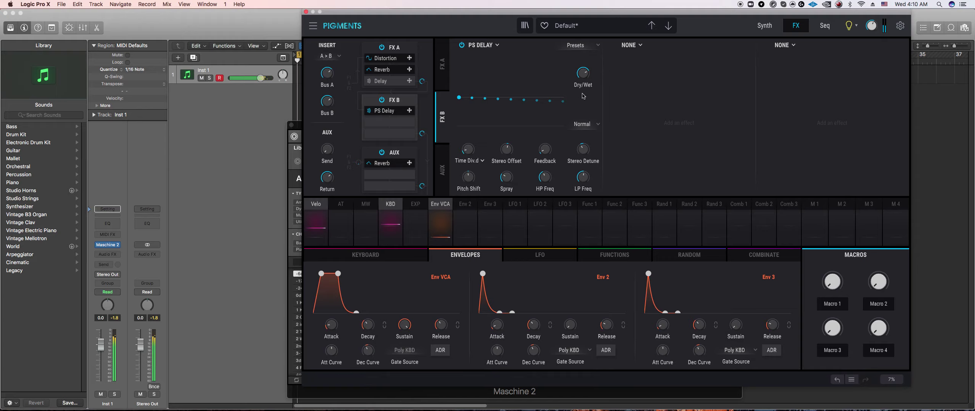
click(632, 46)
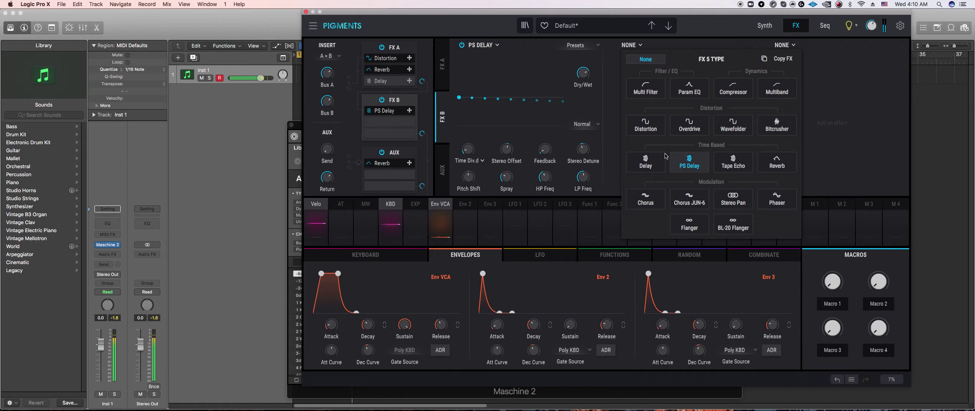
click(733, 199)
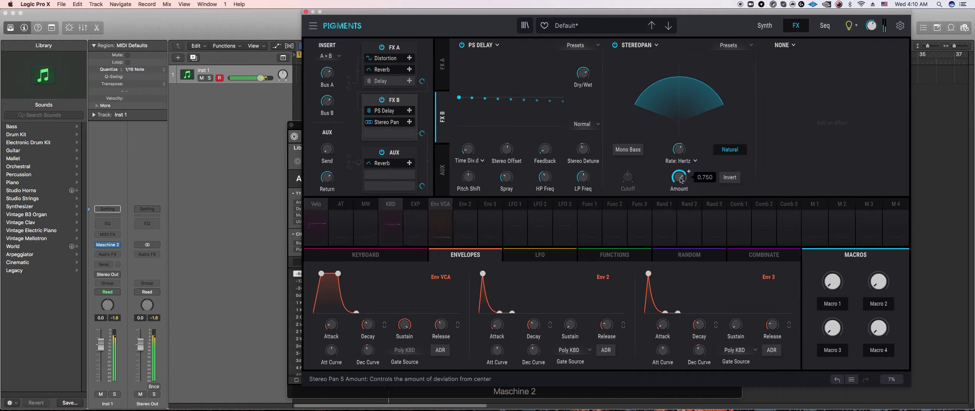
- Set the Stereo Pan amount to 0.622, view the Synth page, and return to Maschine 2
drag(682, 180, 682, 201)
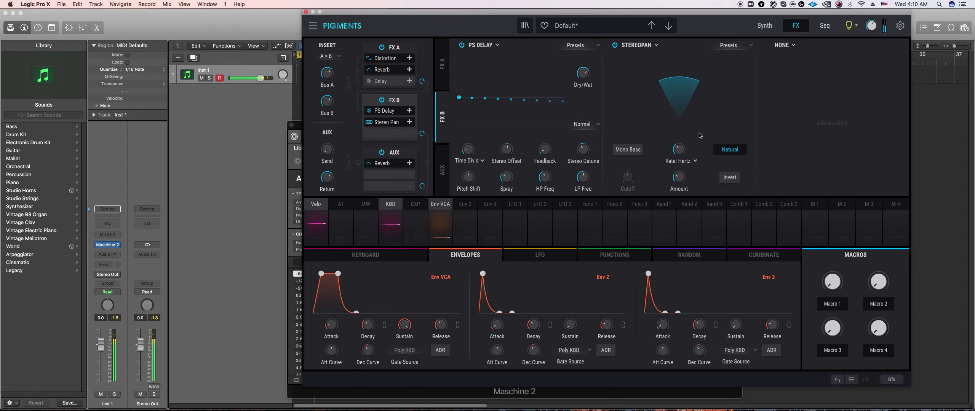
click(765, 27)
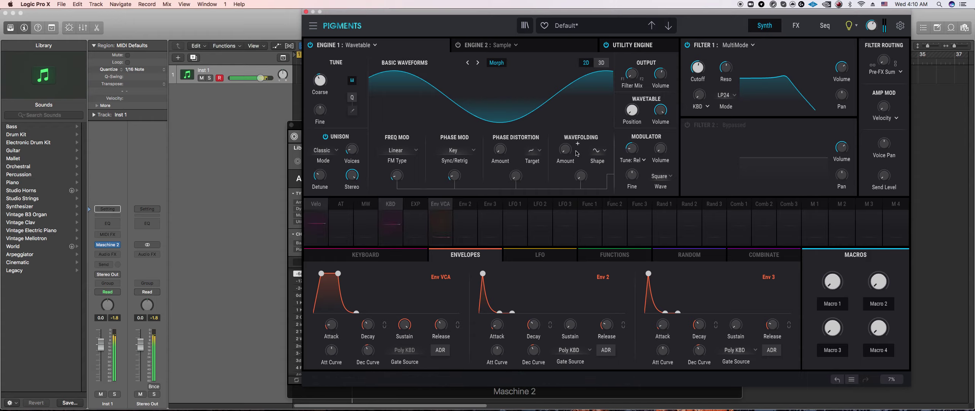
mouse_move(700, 69)
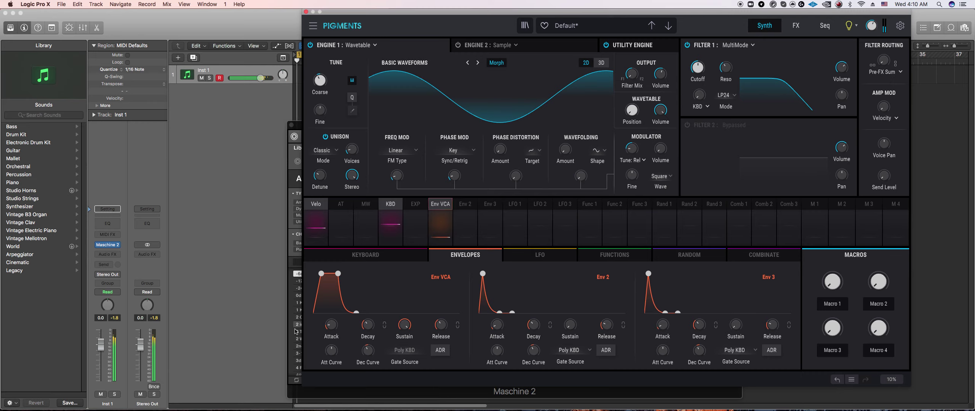
click(292, 392)
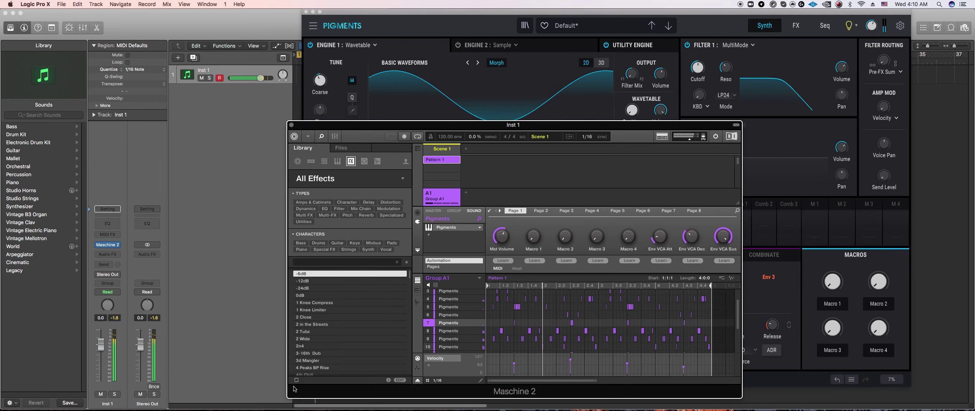
- Move the Maschine 2 window and right-click to delete sound 11's note at step 3.3
drag(477, 125, 450, 95)
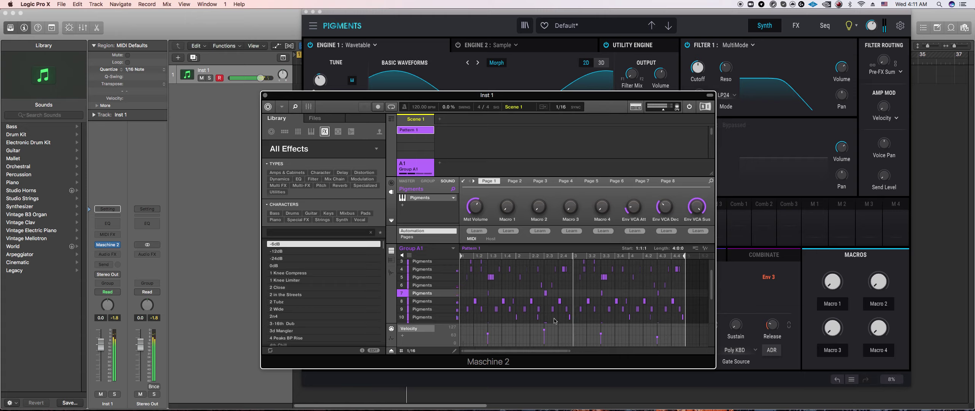
scroll(555, 321, down, 2)
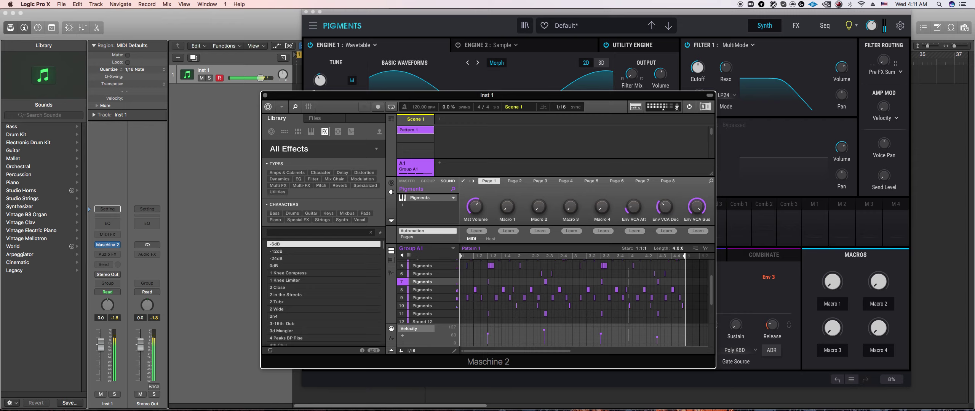
scroll(551, 297, down, 3)
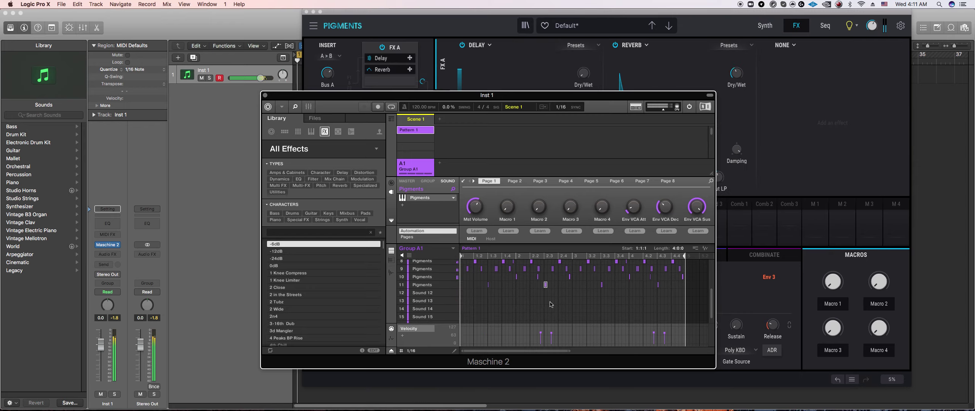
scroll(511, 315, up, 1)
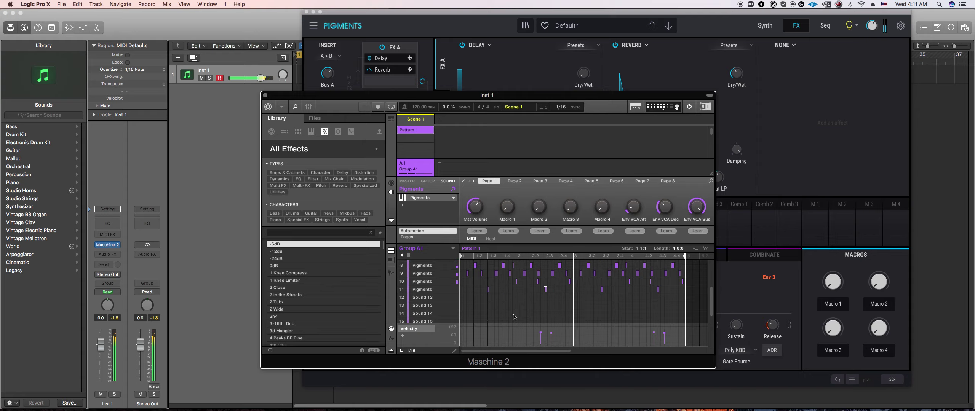
scroll(514, 317, up, 1)
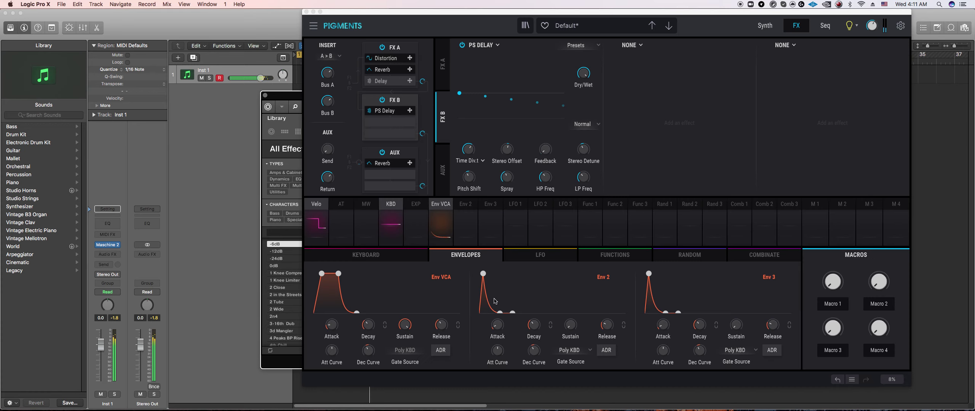
click(277, 361)
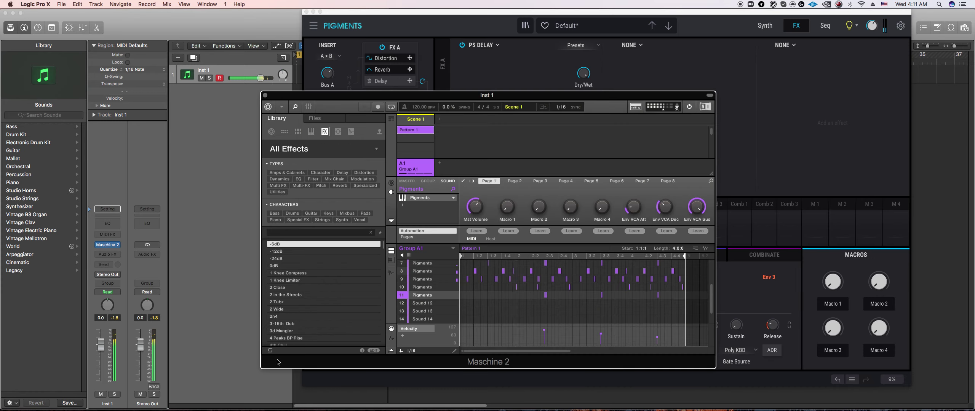
right_click(601, 296)
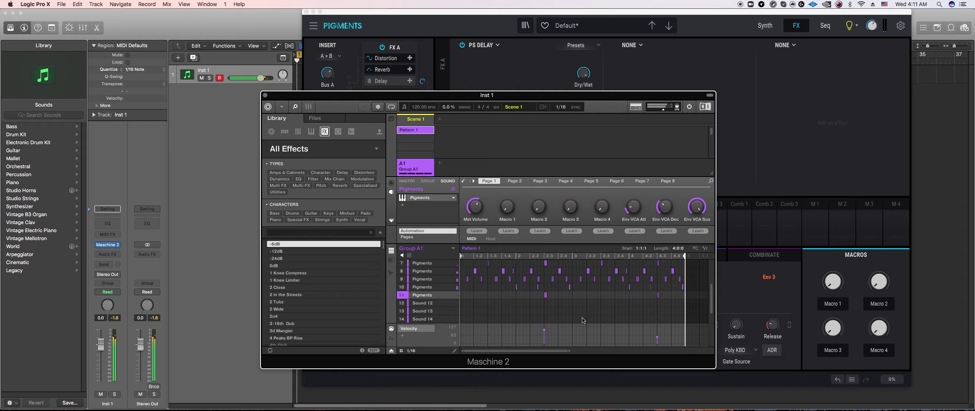
scroll(581, 320, up, 1)
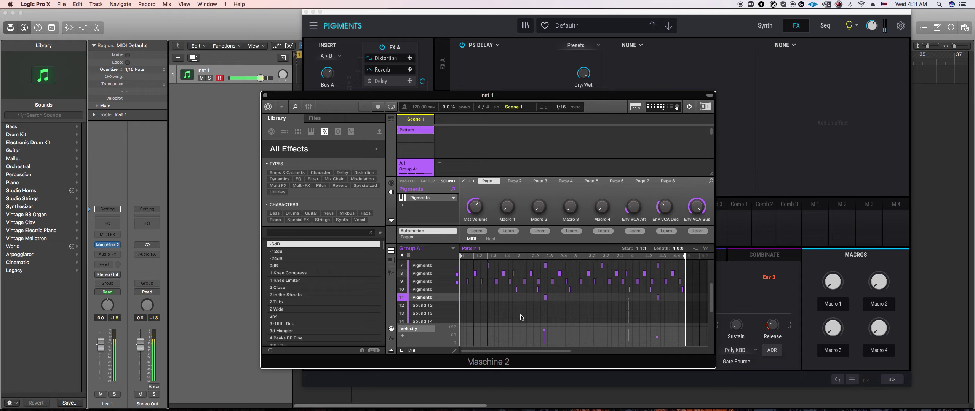
scroll(530, 311, up, 2)
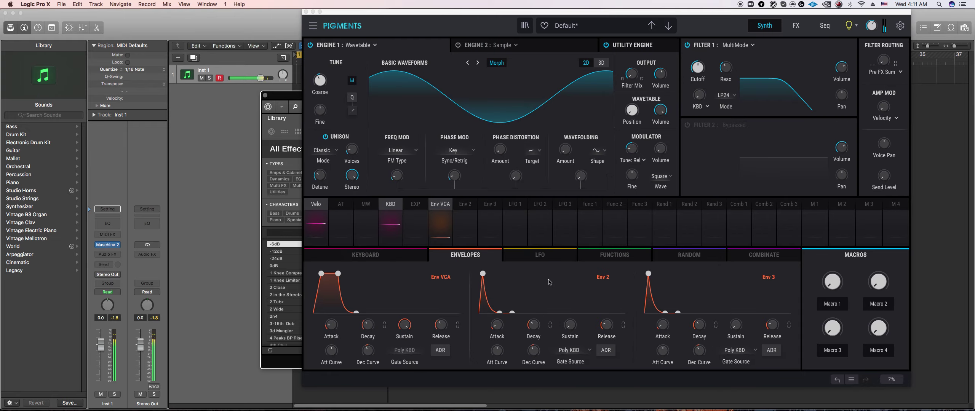
click(286, 364)
- Add a step on sound 7, review Pigments' FX A chain, then close the plugin window
click(656, 277)
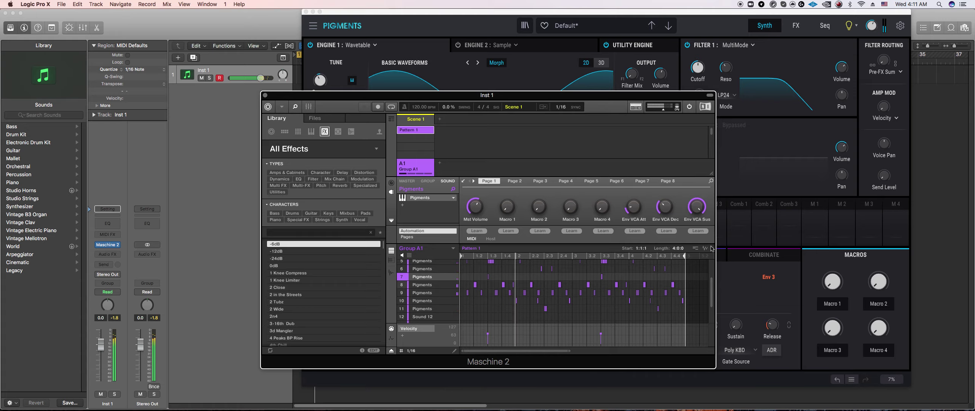
click(723, 19)
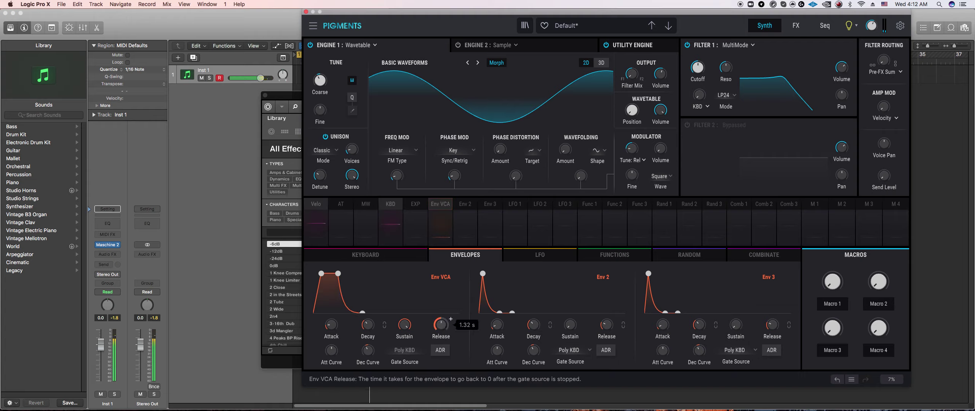
mouse_move(450, 320)
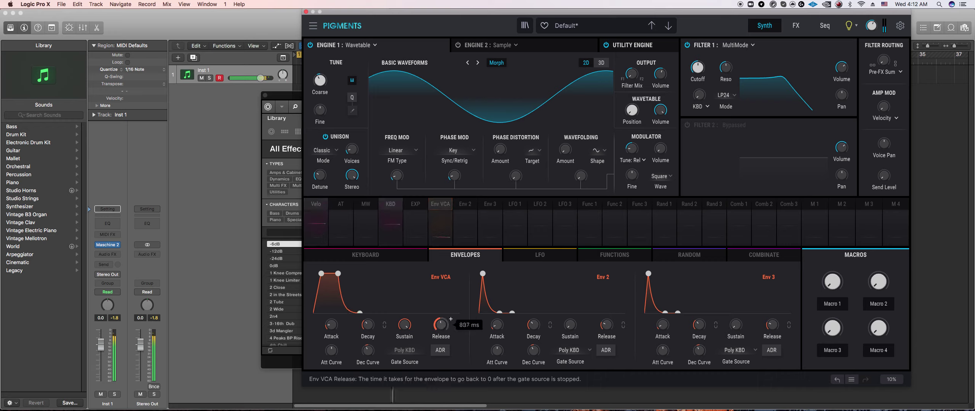
click(797, 25)
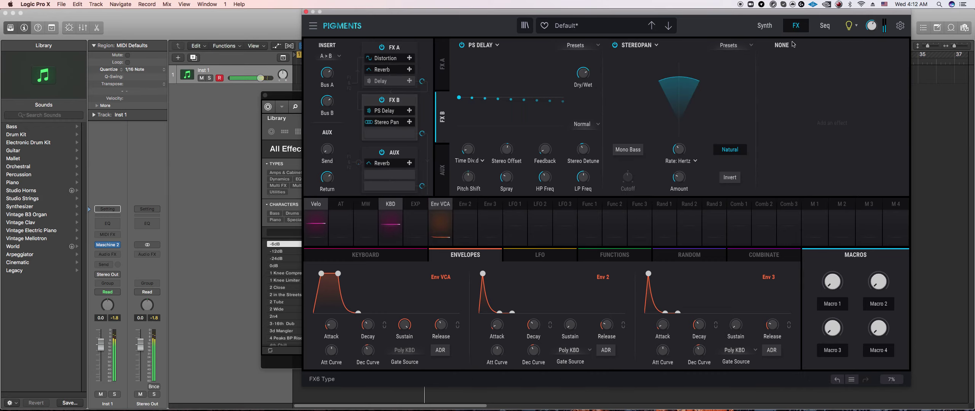
click(444, 78)
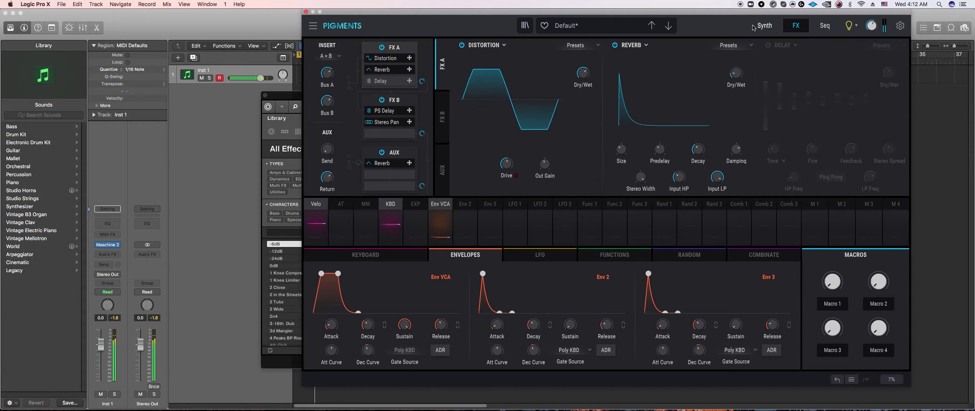
click(306, 13)
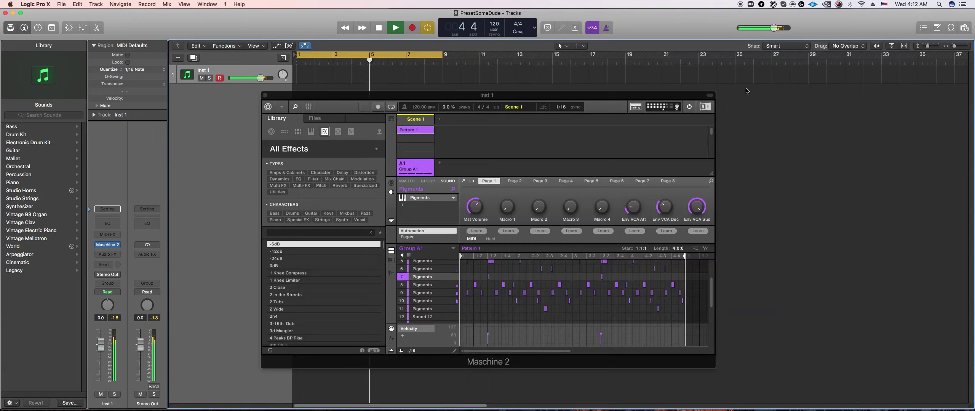
- Insert Maschine's Internal > Filter effect in the slot after Pigments on sound 1
scroll(670, 289, up, 4)
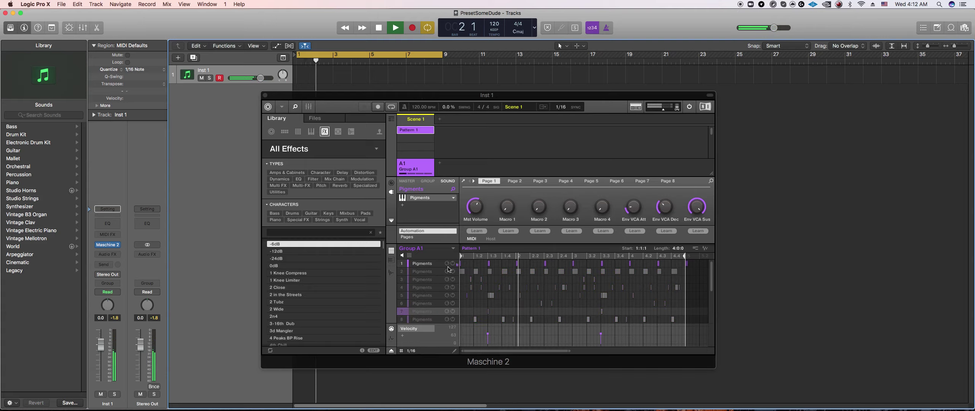
mouse_move(448, 266)
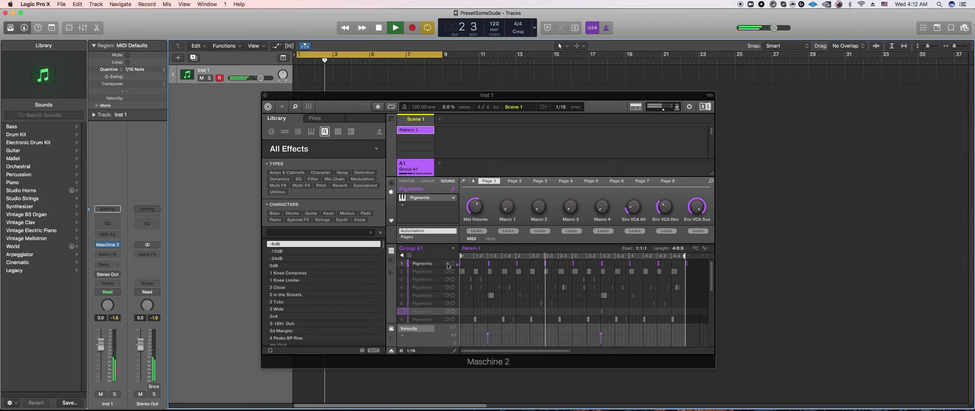
click(401, 206)
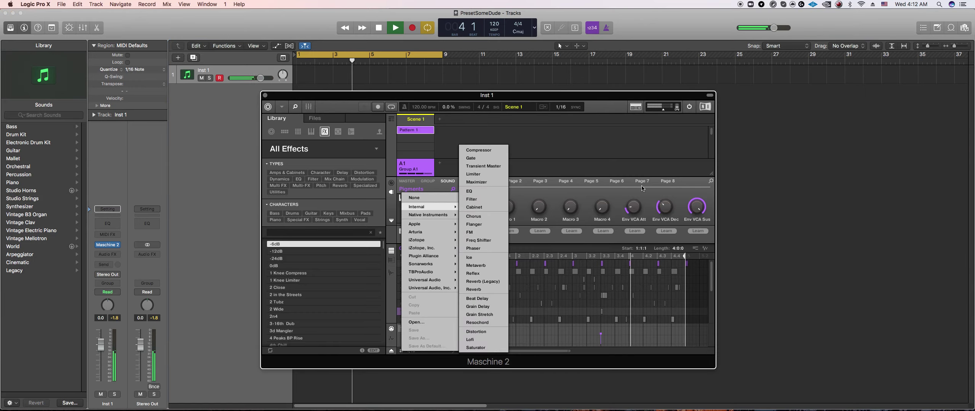
click(439, 195)
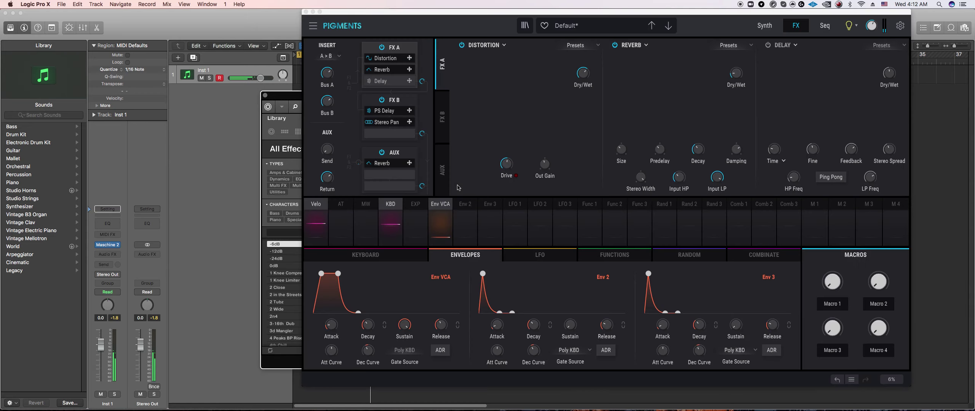
- Check Pigments' second engine, then reselect sound 1 to show its Pigments parameter pages
click(764, 26)
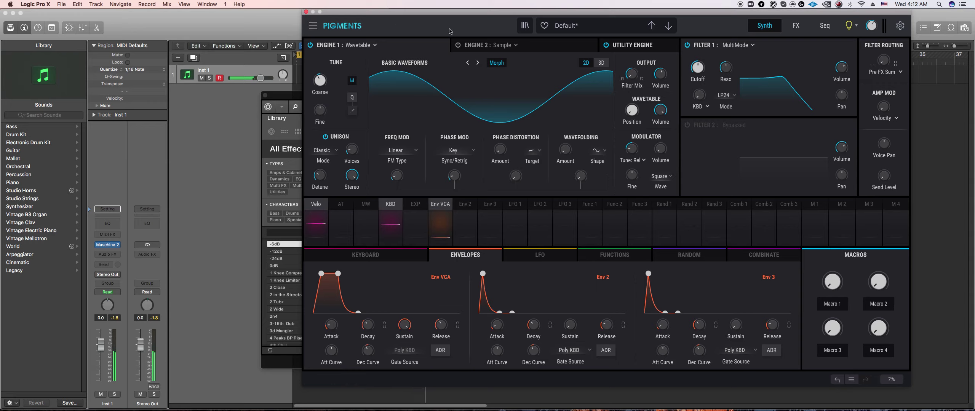
click(547, 51)
click(265, 233)
click(429, 265)
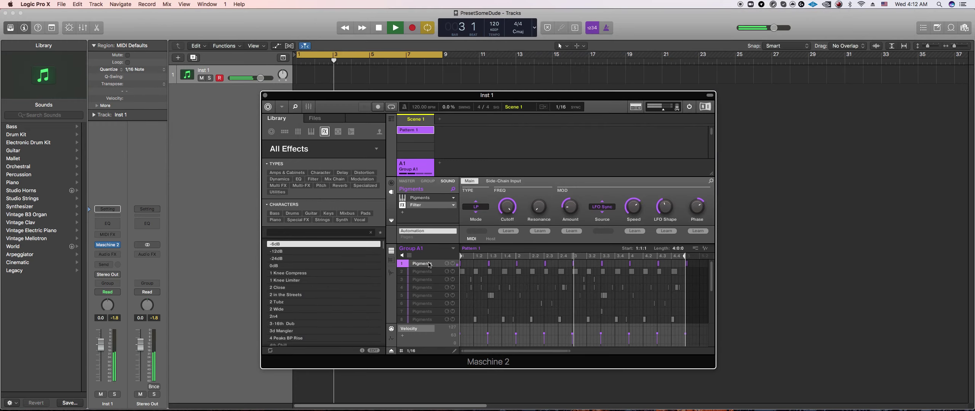
click(391, 262)
click(421, 197)
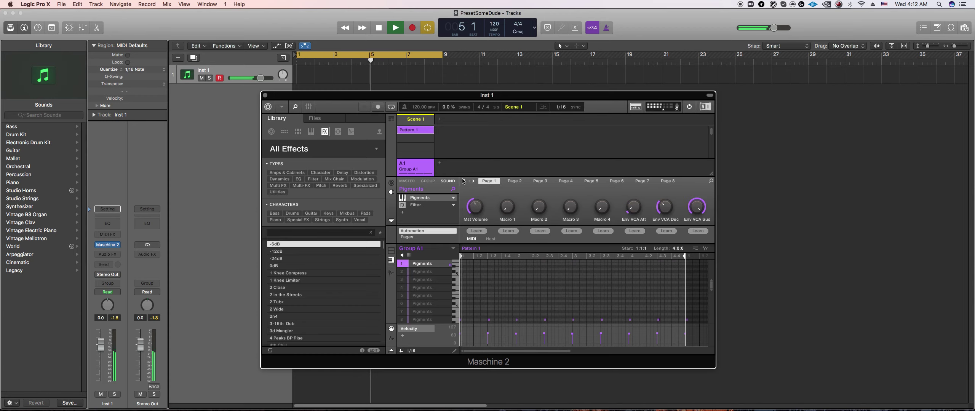
- Set LFO 2's reset to Free Running and route it to Engine 2's phase distortion at 0.40
click(463, 181)
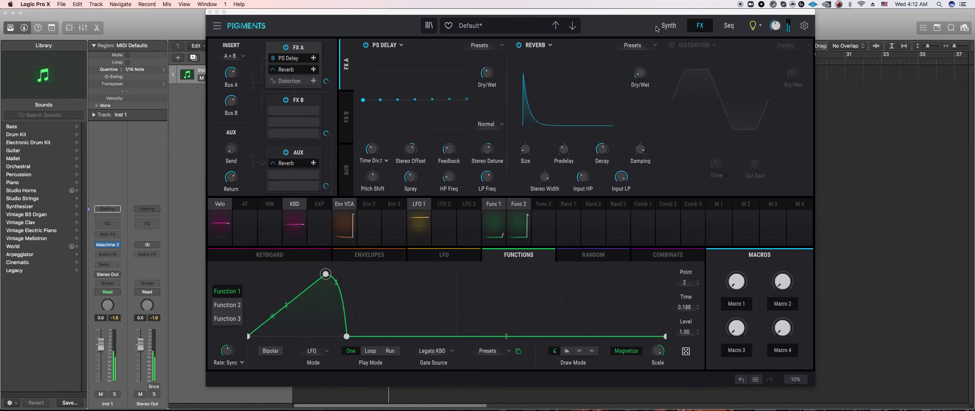
click(669, 26)
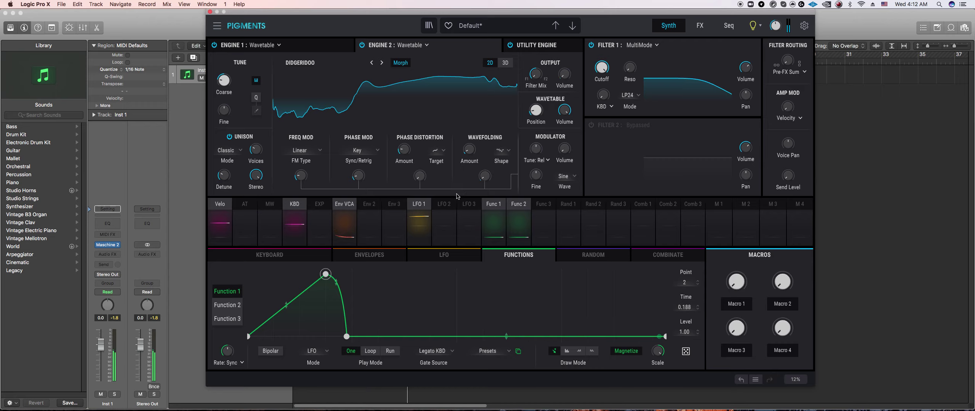
click(444, 205)
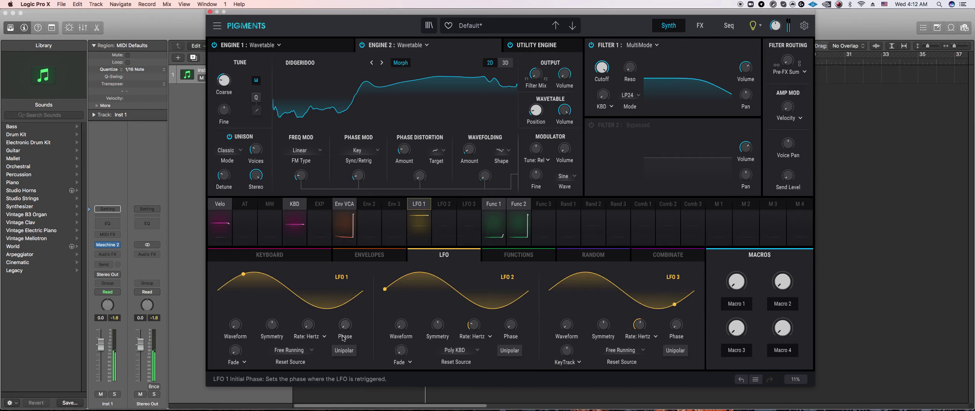
click(442, 203)
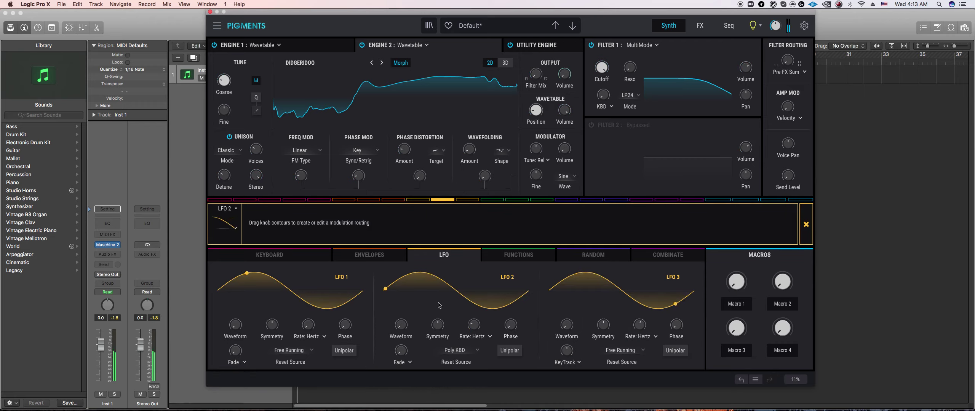
click(459, 351)
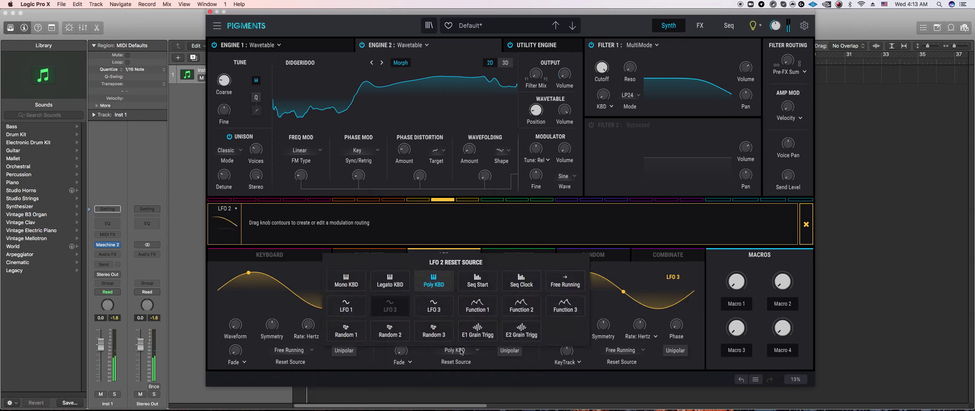
click(563, 291)
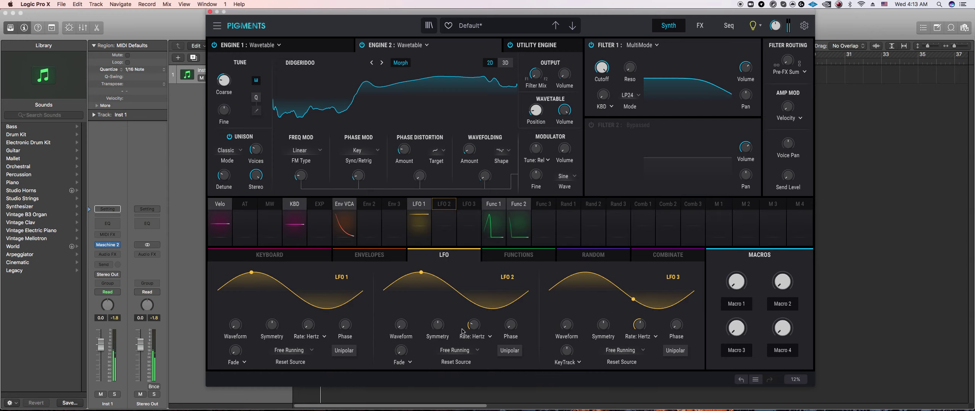
click(446, 223)
drag(419, 176, 419, 167)
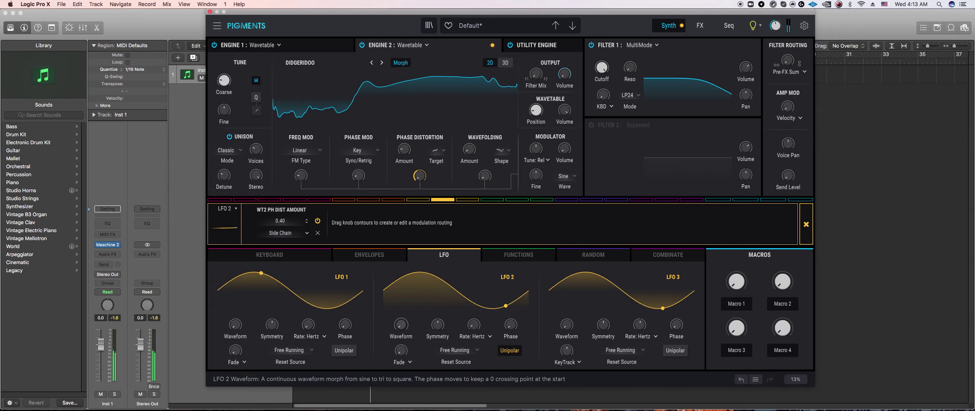
- Tweak LFO 2's symmetry, raise phase distortion depth to 0.80, and slow LFO 2 to 0.067 Hz
drag(435, 332, 434, 337)
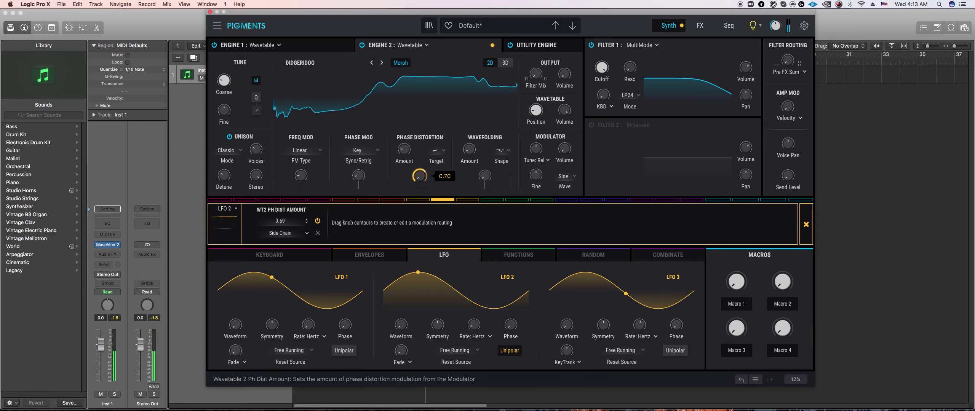
drag(420, 182, 421, 181)
drag(474, 325, 475, 325)
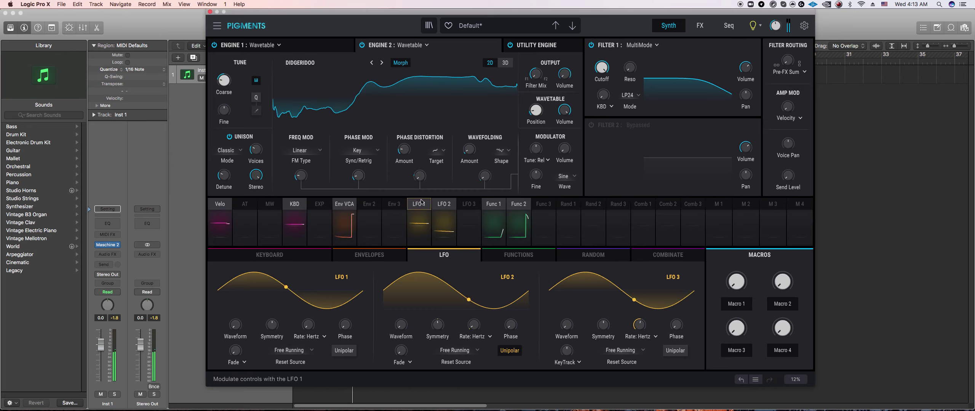
- Route LFO 2 to Engine 1's phase mod at 0.06 and wavefold amount at 0.11
click(419, 201)
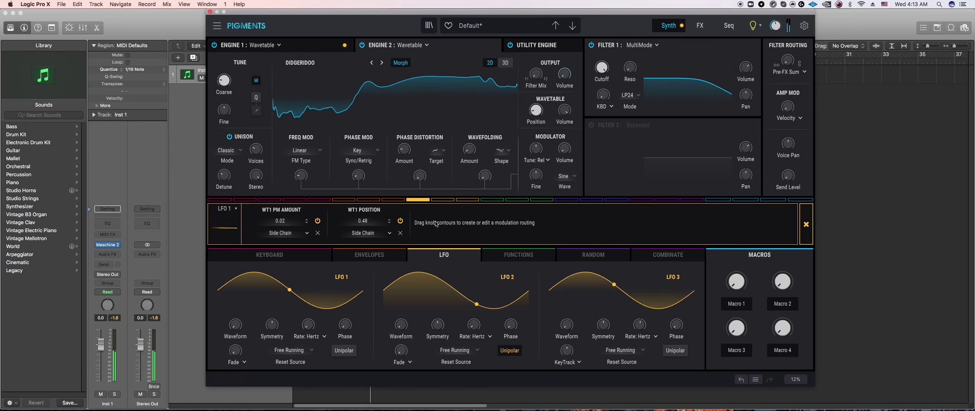
click(442, 200)
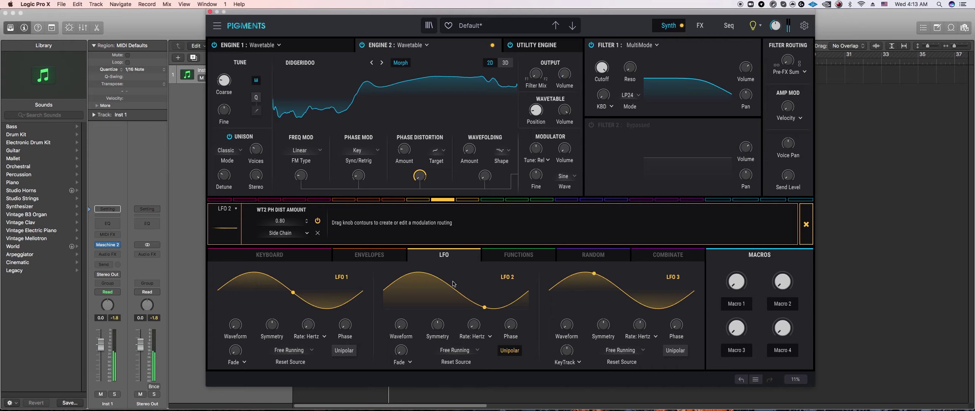
click(340, 47)
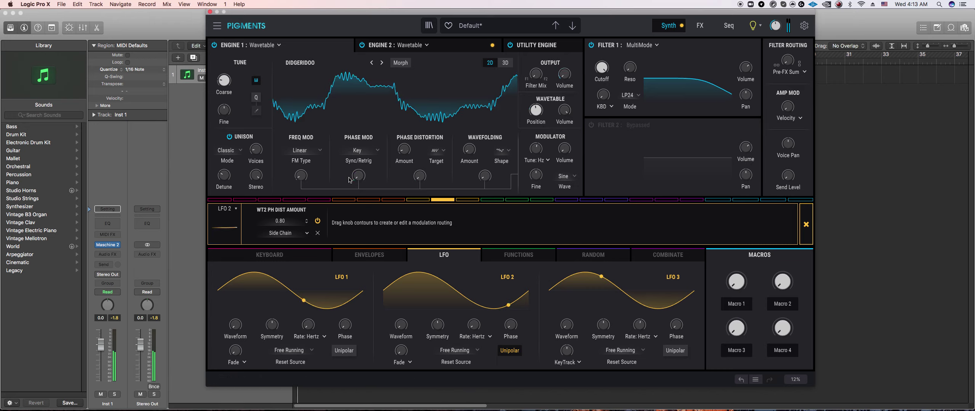
drag(358, 174, 358, 167)
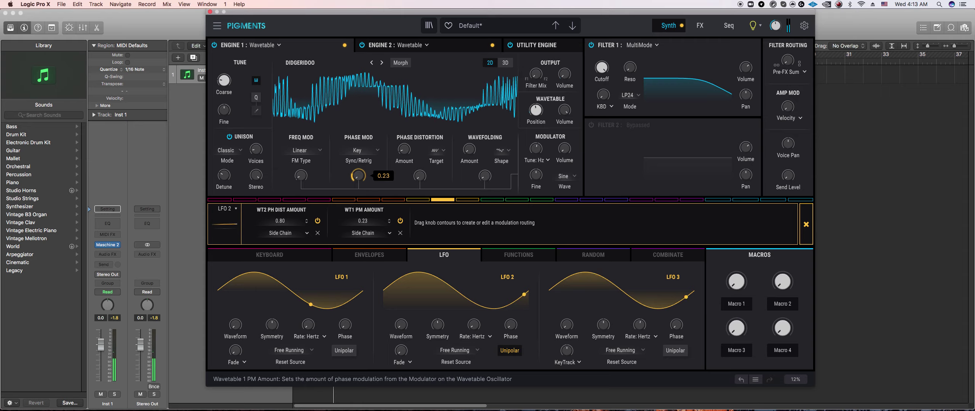
drag(358, 169, 358, 175)
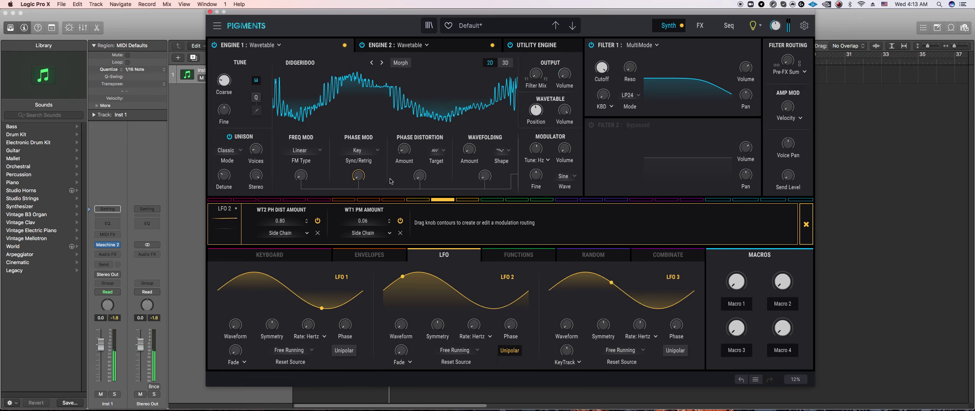
drag(420, 176, 420, 179)
drag(480, 178, 484, 176)
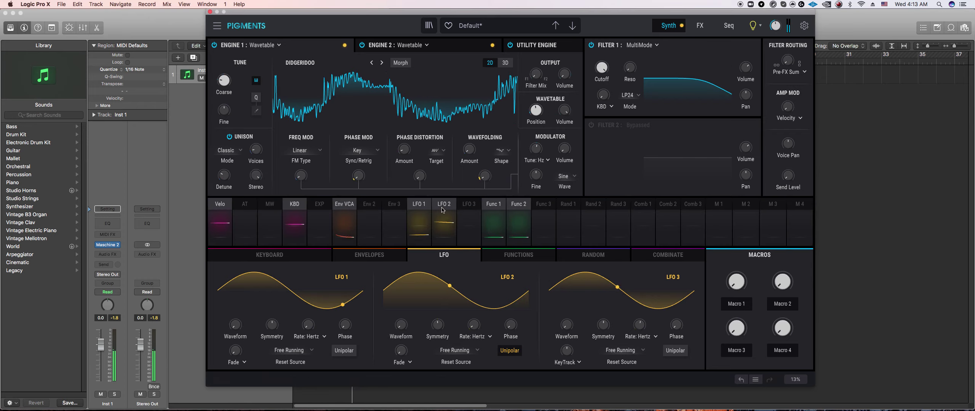
click(700, 25)
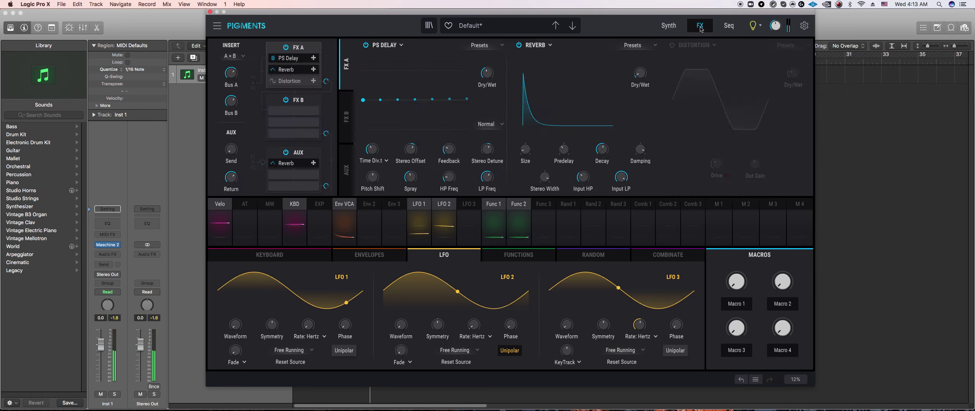
- Check the reverb dry/wet and second effects bus, then close the Pigments editor
click(638, 78)
click(347, 117)
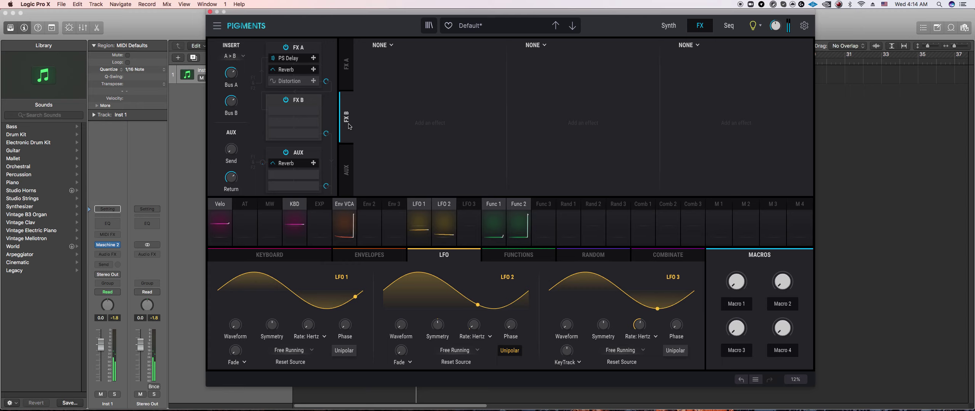
click(210, 12)
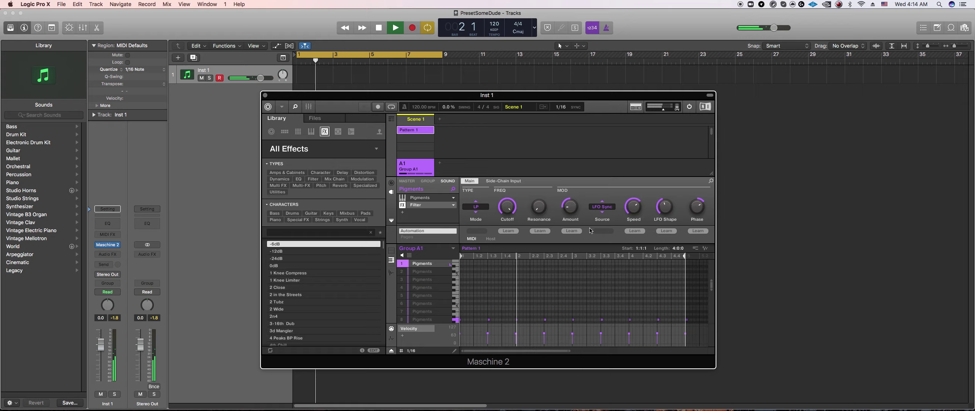
- Set the filter LFO modulation to amount -56%, shape 43% and phase 40%
drag(665, 207, 665, 188)
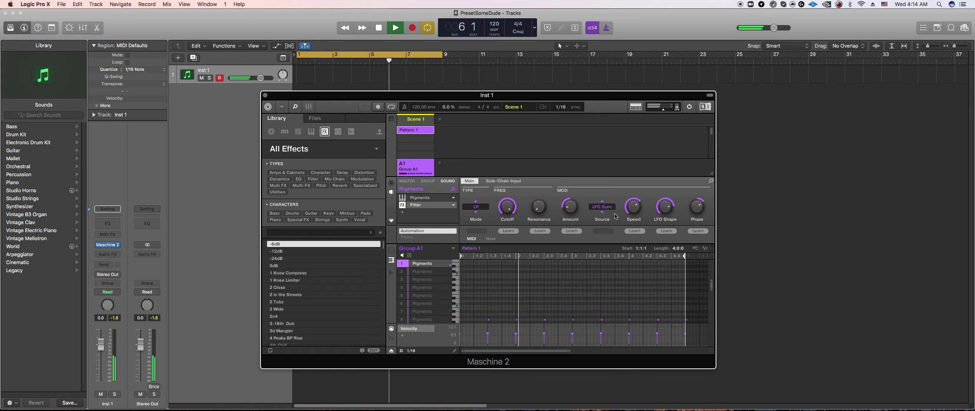
drag(574, 210, 575, 206)
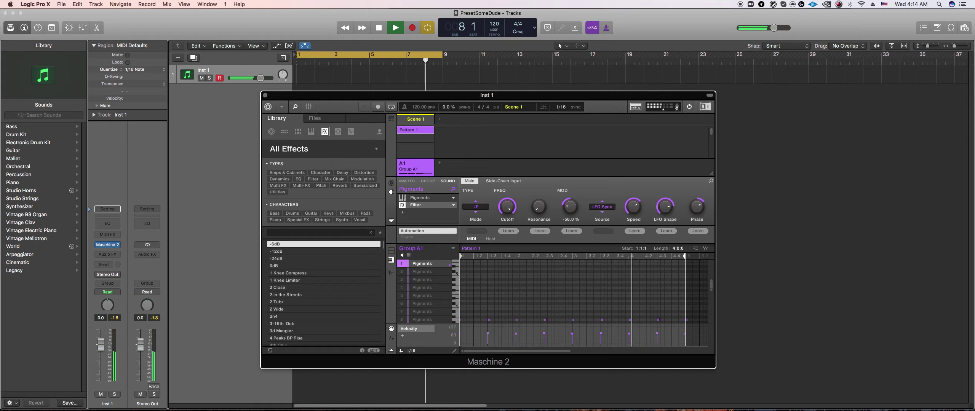
mouse_move(673, 211)
mouse_down()
mouse_move(672, 227)
mouse_move(675, 215)
mouse_up()
drag(697, 208, 696, 207)
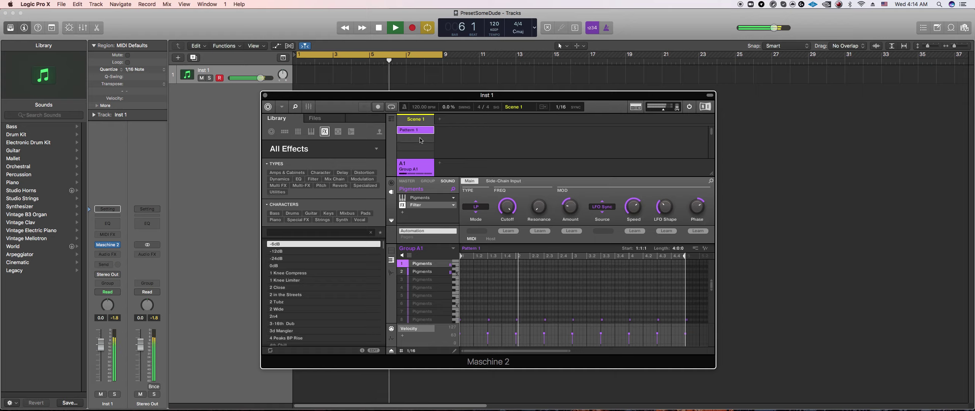
- Reopen the Maschine window, show the pattern as rows per sound, and move it up-left
click(265, 95)
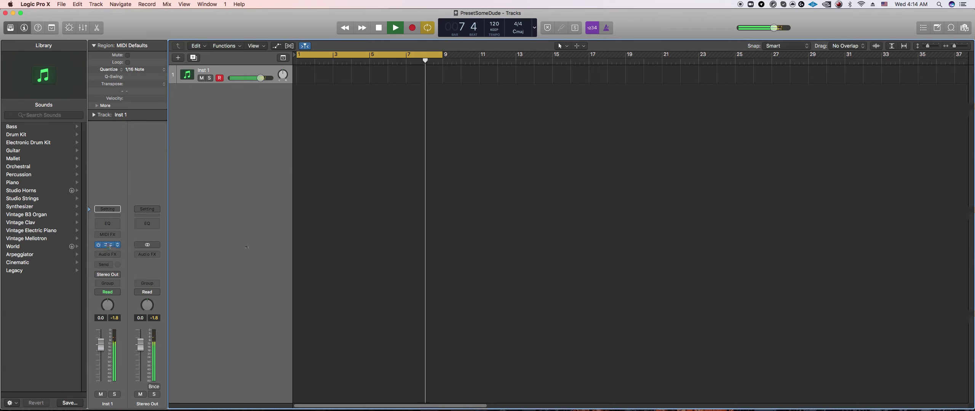
click(109, 245)
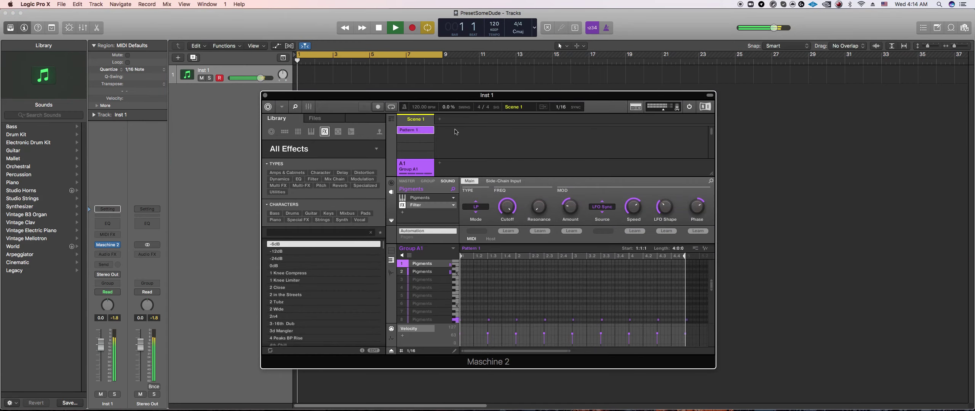
click(392, 260)
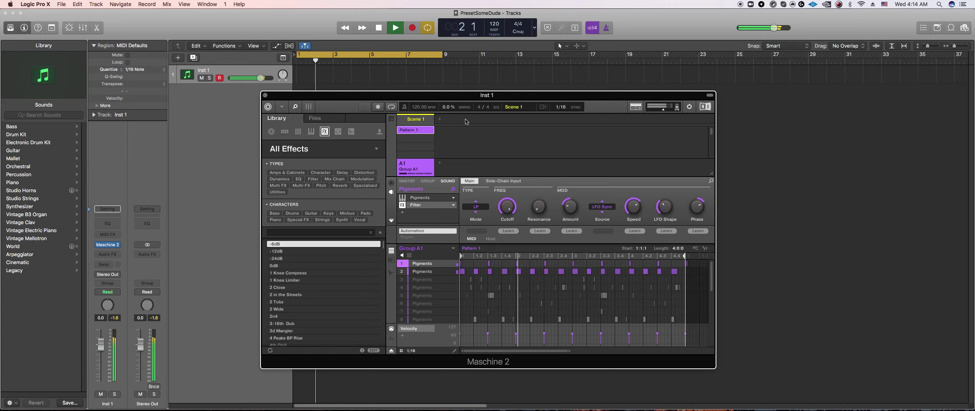
drag(454, 92, 417, 35)
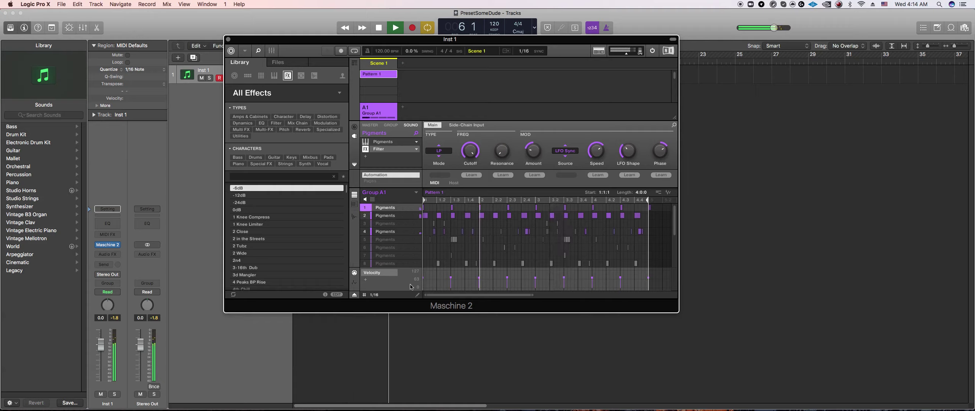
scroll(516, 235, down, 1)
scroll(516, 236, down, 3)
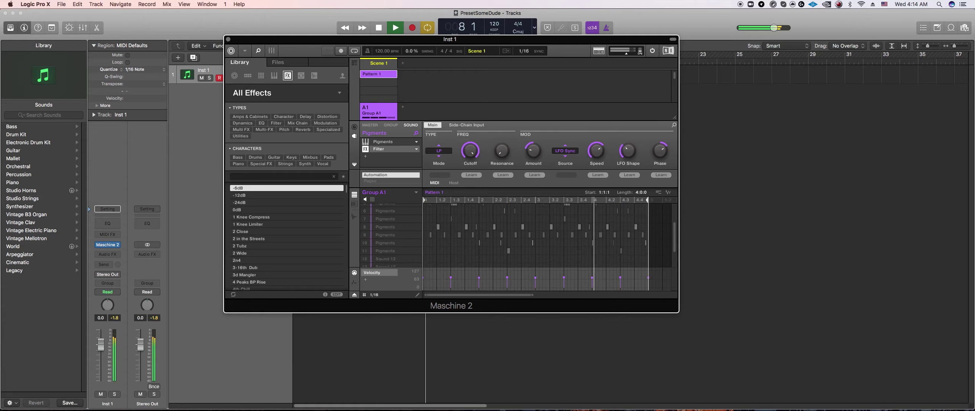
- Mute sound 9 and unmute sounds 8, 7 and 6
click(368, 228)
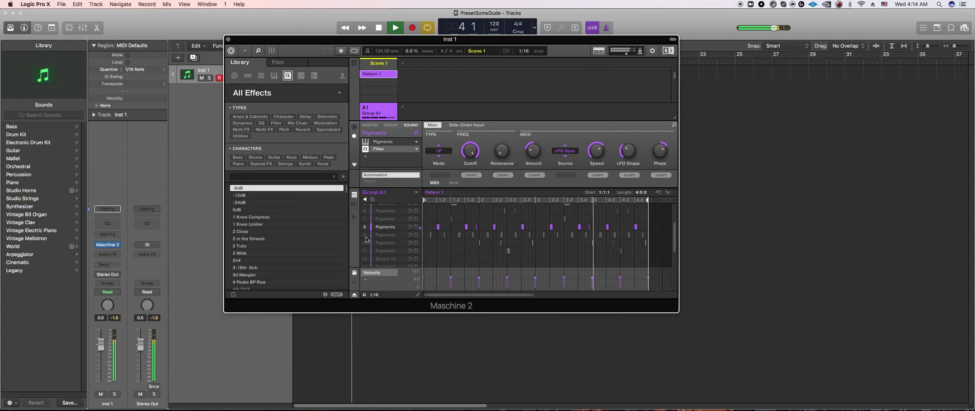
scroll(366, 244, up, 2)
click(364, 251)
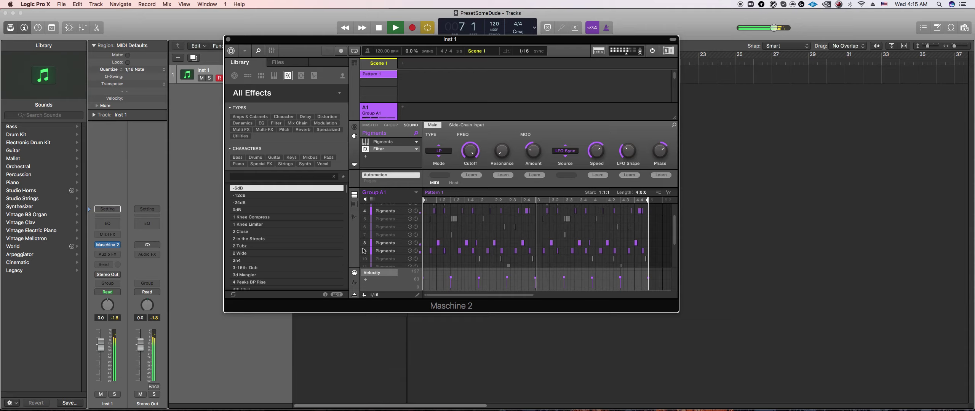
click(367, 251)
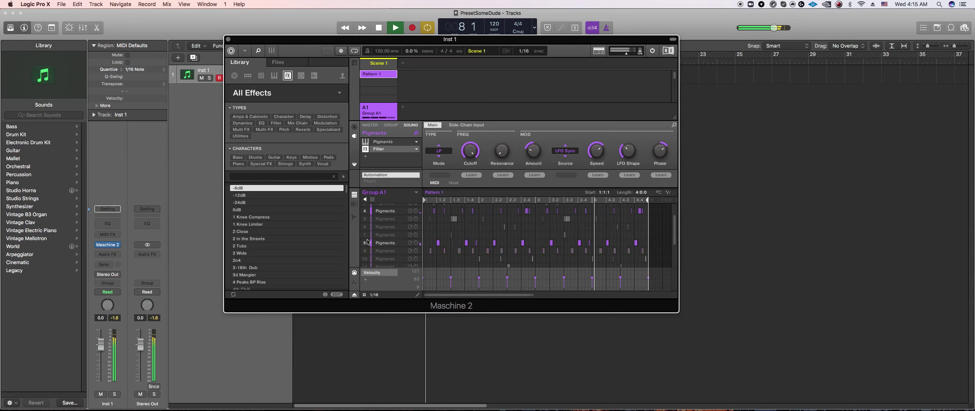
click(368, 244)
click(365, 237)
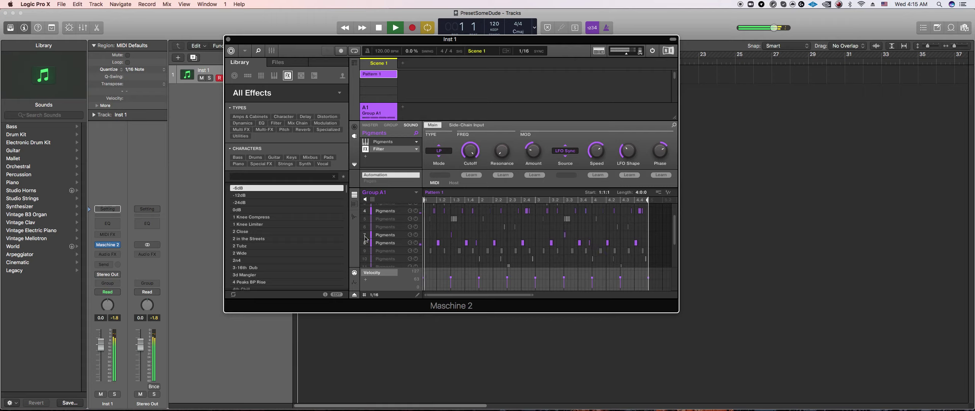
click(366, 227)
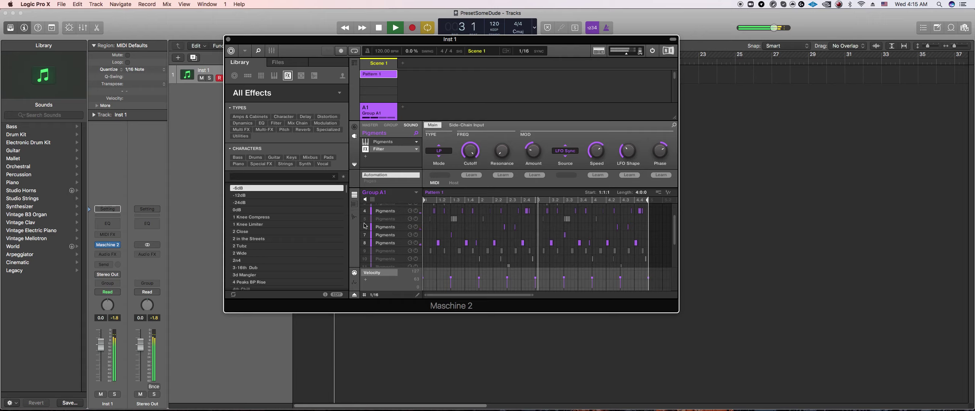
scroll(365, 226, down, 5)
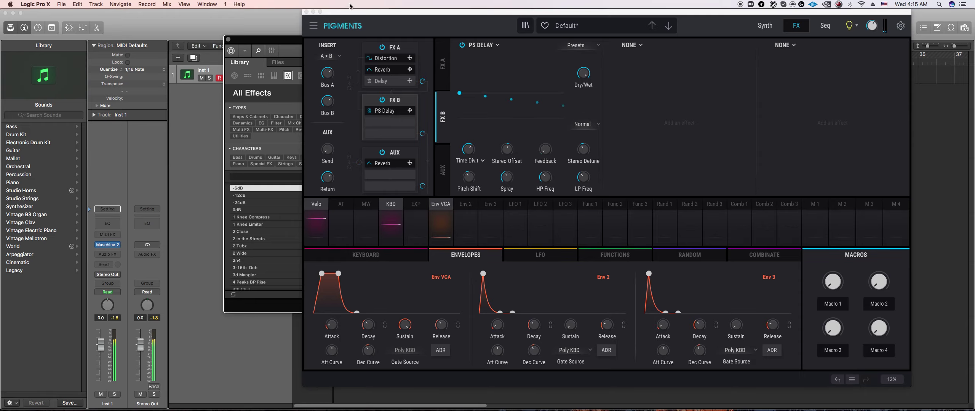
- Close Pigments, add a sound 11 note at step 2.3 and delete the note at 4.3
click(306, 12)
scroll(444, 244, up, 4)
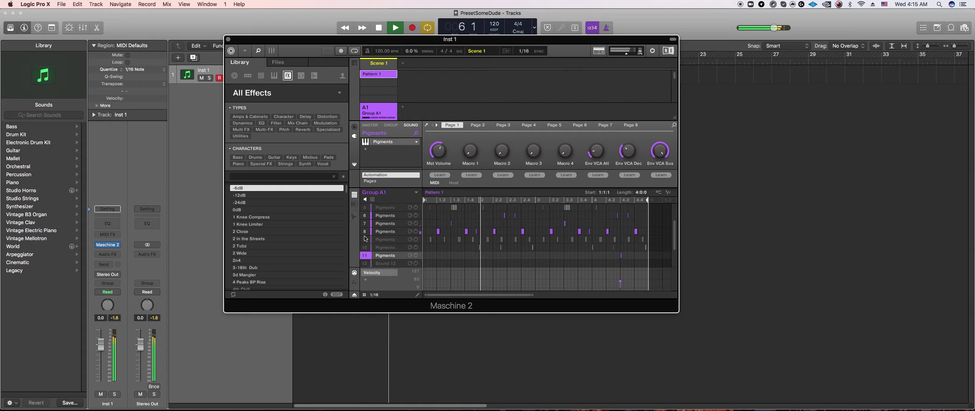
scroll(510, 242, down, 1)
double_click(509, 245)
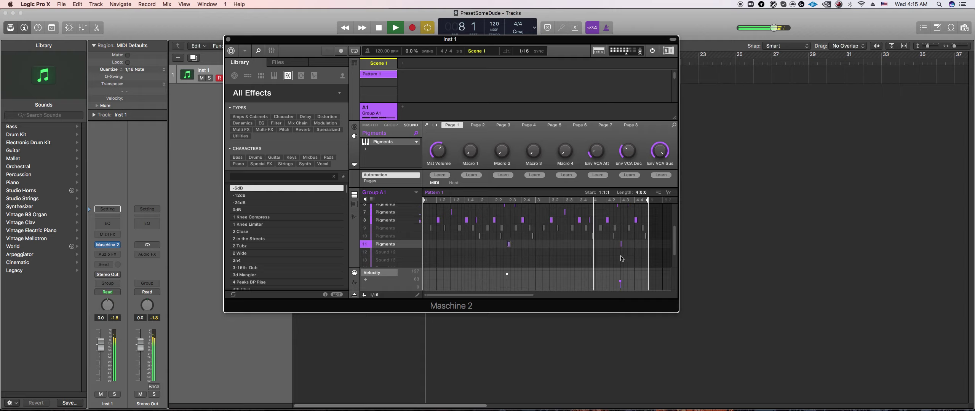
scroll(644, 258, down, 1)
right_click(622, 235)
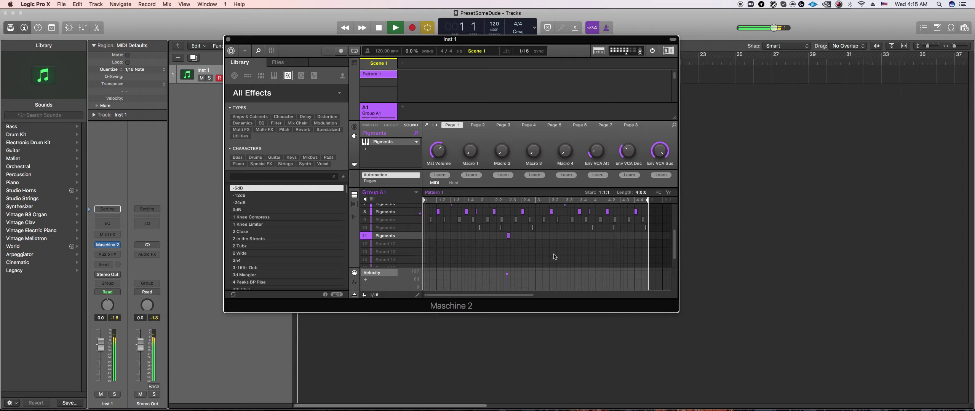
scroll(421, 225, up, 3)
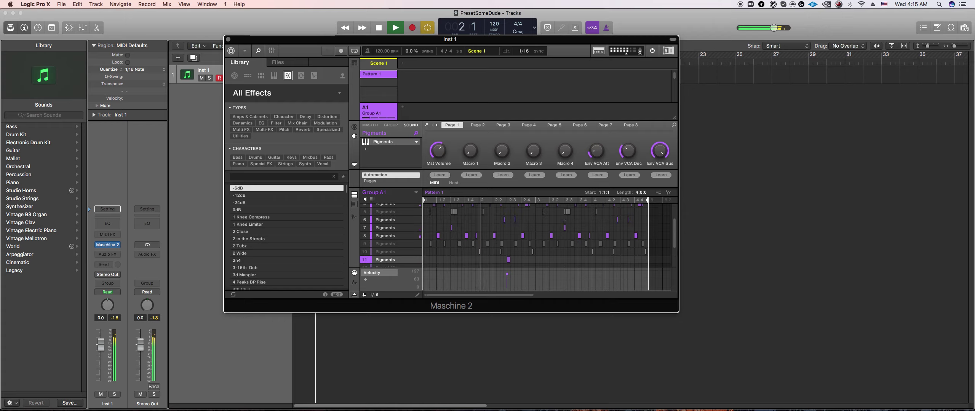
scroll(423, 226, up, 2)
scroll(424, 227, up, 1)
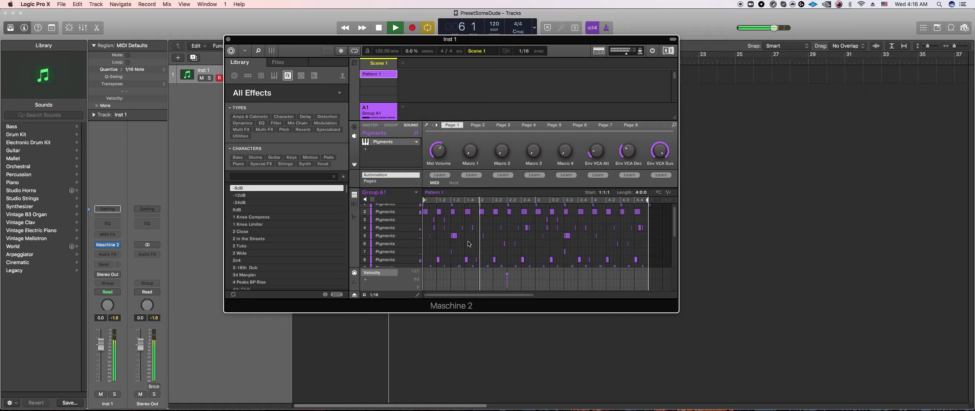
scroll(469, 244, down, 1)
scroll(469, 242, down, 4)
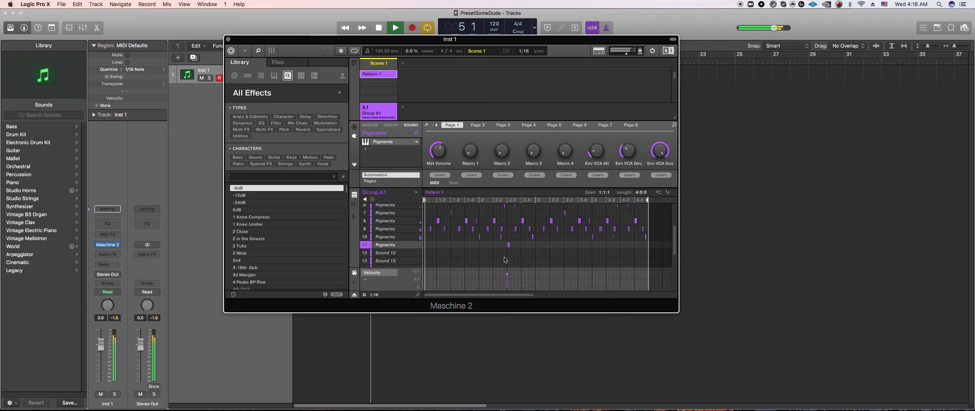
- Double the pattern to eight bars and delete the selected notes in sound 10's row
key(super+d)
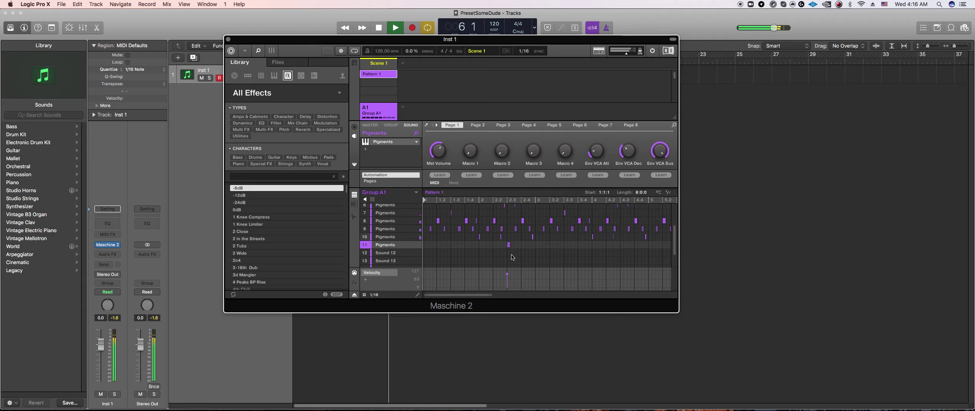
drag(491, 295, 532, 296)
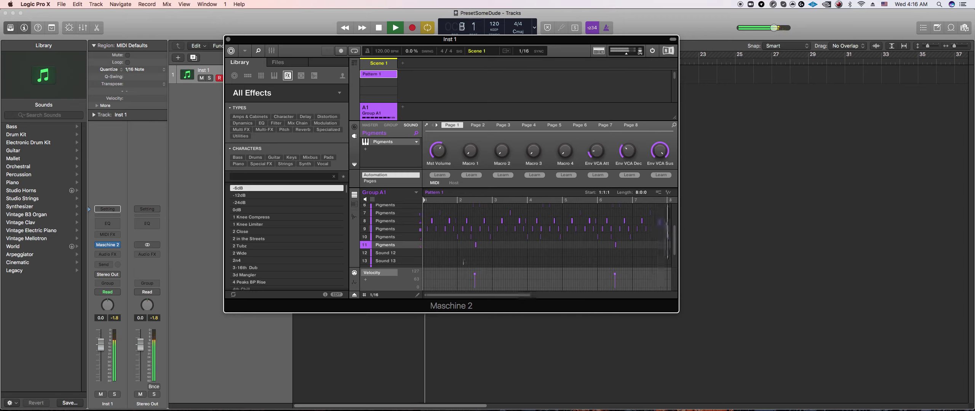
drag(450, 234, 477, 241)
key(Delete)
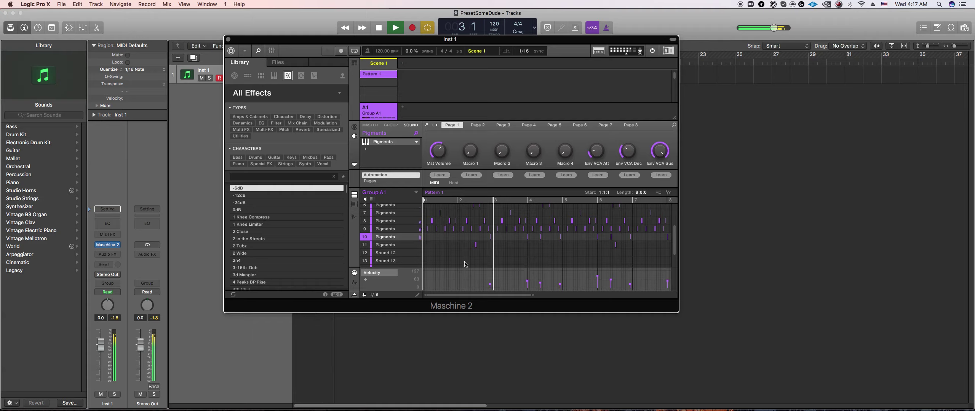
- Select sound 10's two notes near bar 8 and bring up the empty Sound 12 slot
drag(593, 234, 616, 242)
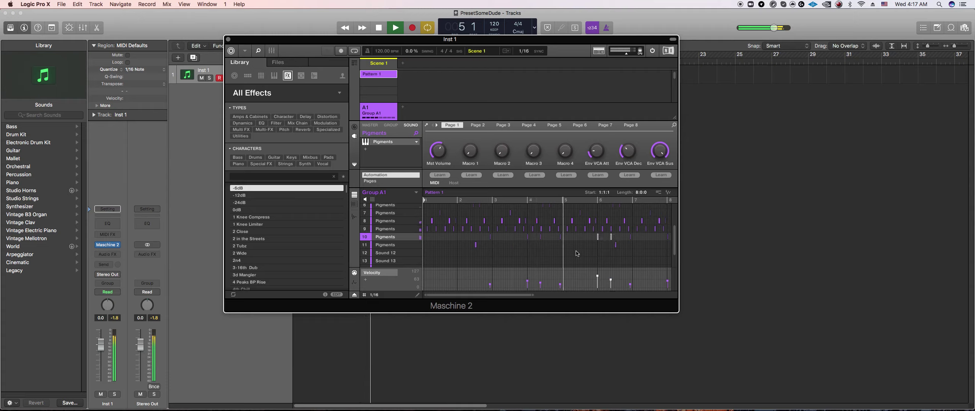
drag(490, 296, 527, 298)
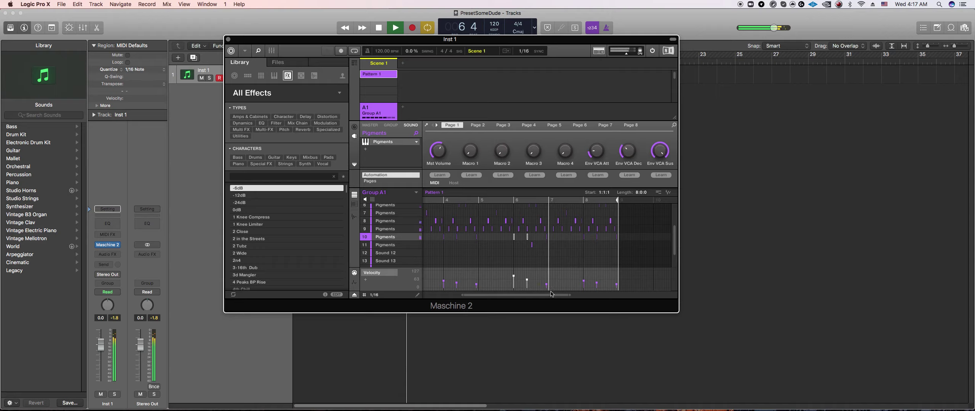
click(576, 240)
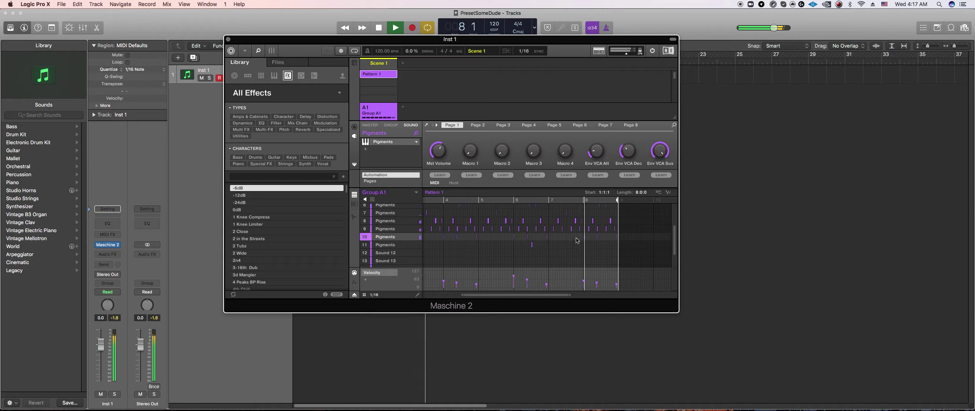
drag(575, 241, 604, 234)
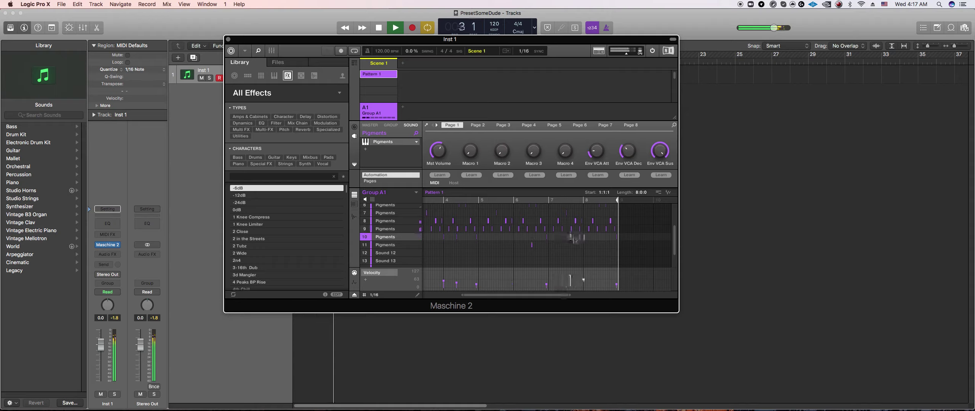
click(495, 253)
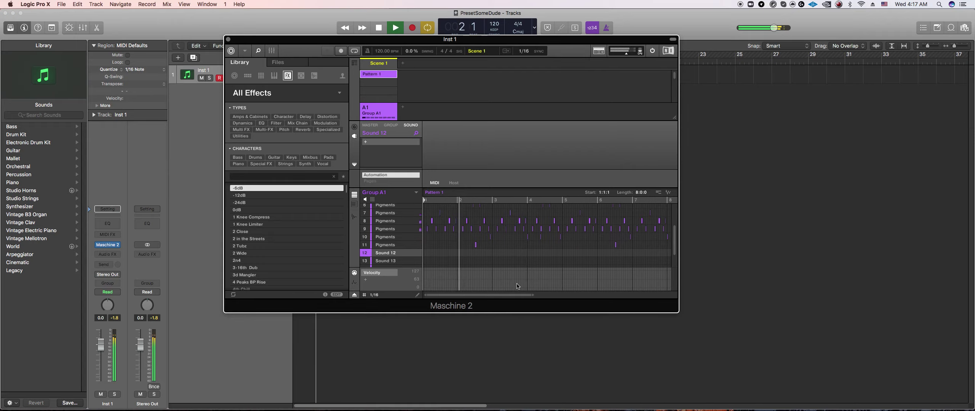
- Select sound 11's two notes and set the note grid to quarter notes
click(456, 245)
drag(455, 243, 624, 247)
drag(532, 295, 587, 295)
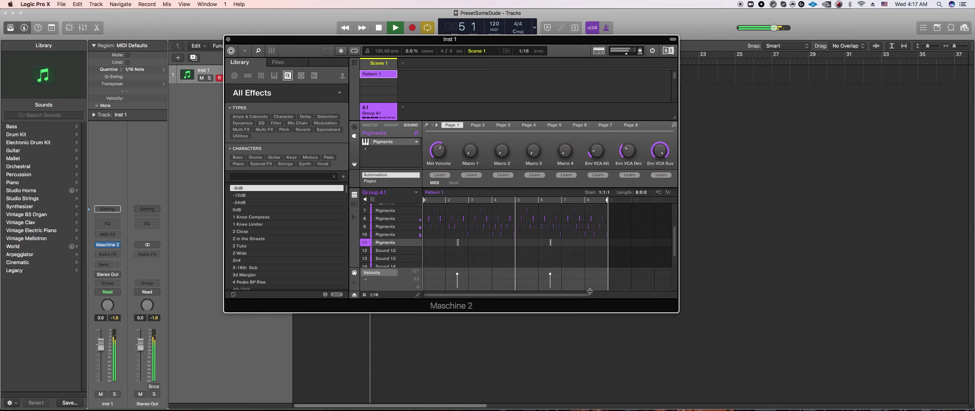
click(372, 296)
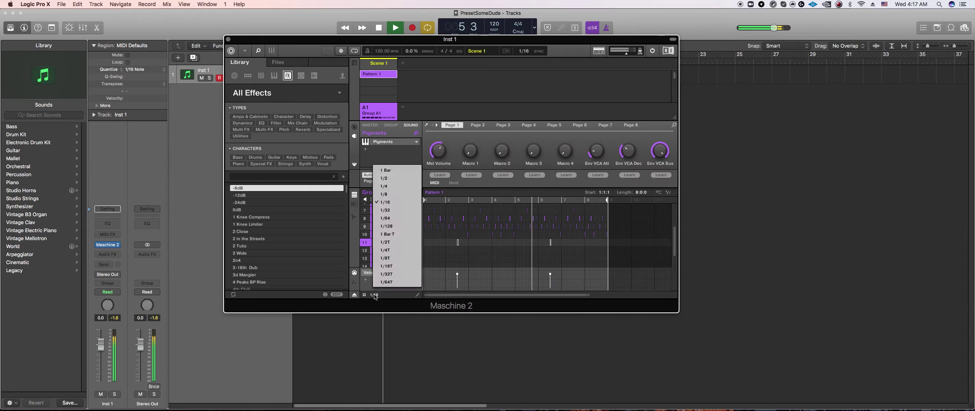
click(395, 186)
drag(438, 296, 408, 290)
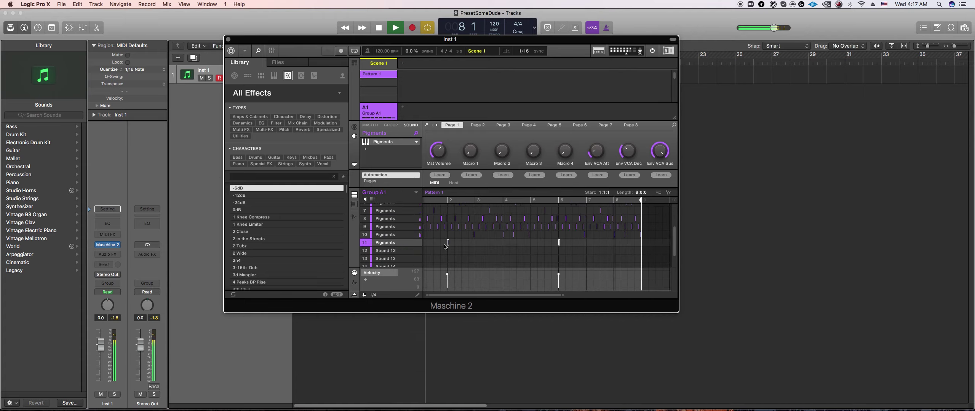
- Move sound 11's two notes one bar later and open its Pigments synth editor
click(463, 265)
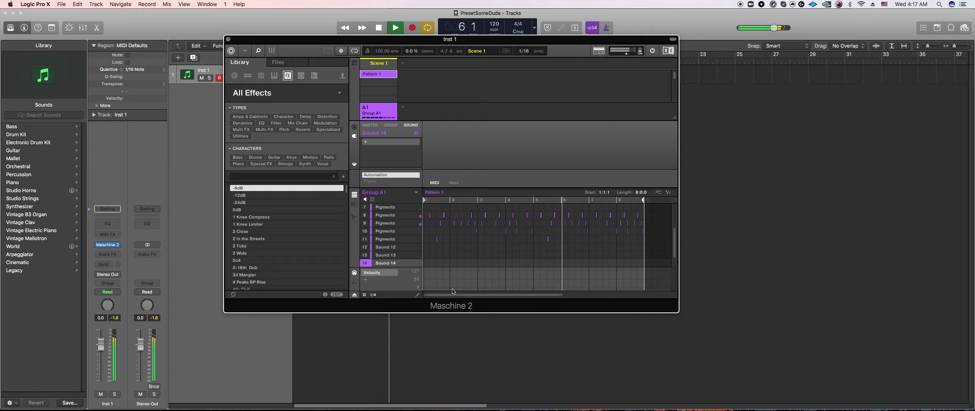
key(super+z)
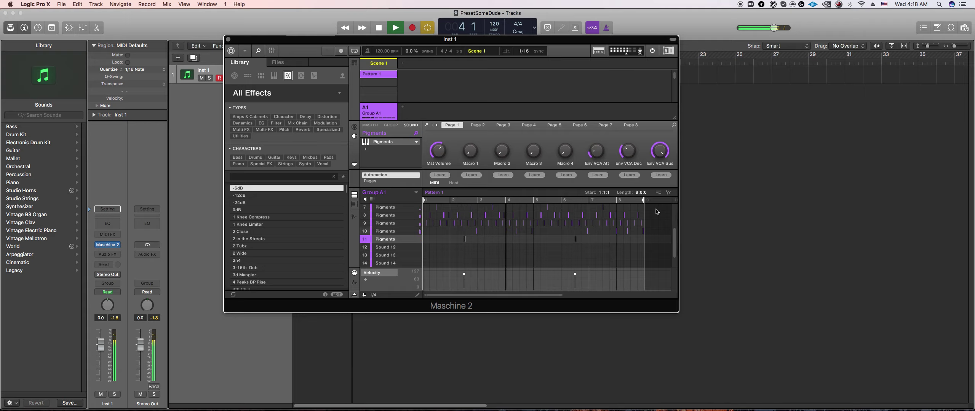
click(426, 125)
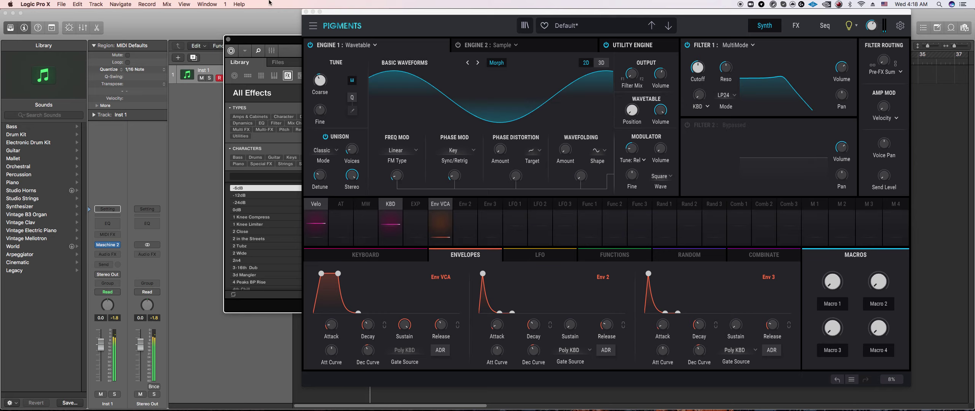
- Close Pigments and nudge sound 10's last three notes in quarter-note steps into a new rhythm
click(305, 12)
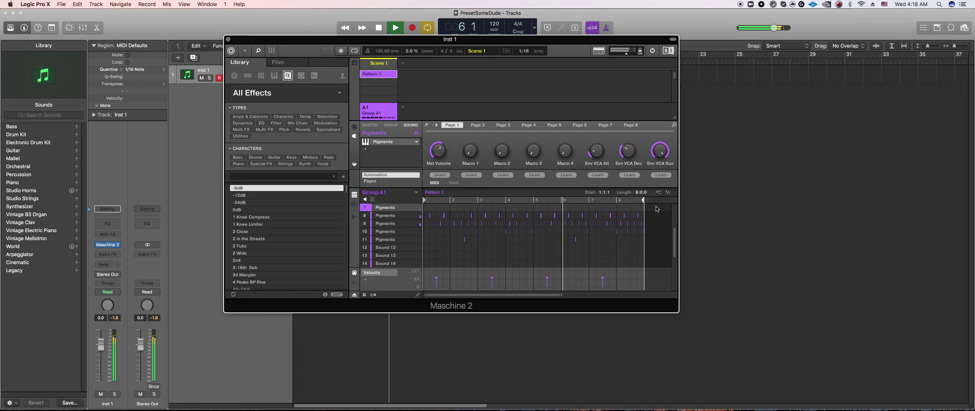
drag(656, 210, 422, 214)
drag(654, 245, 453, 248)
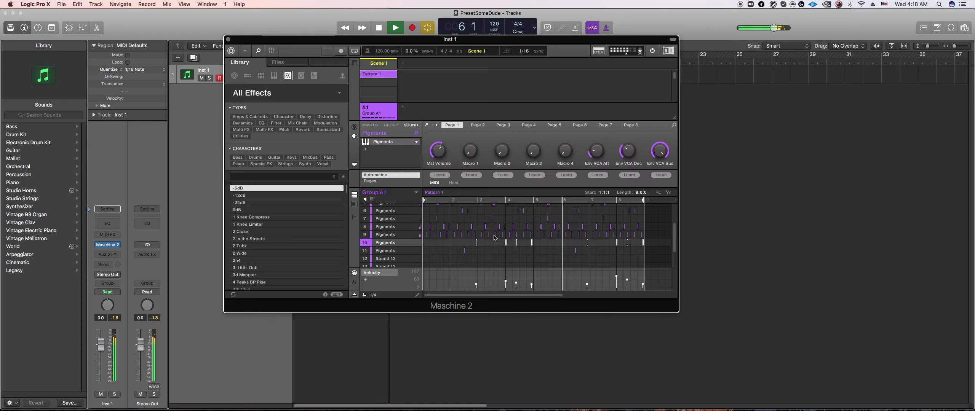
key(Left)
key(Left)
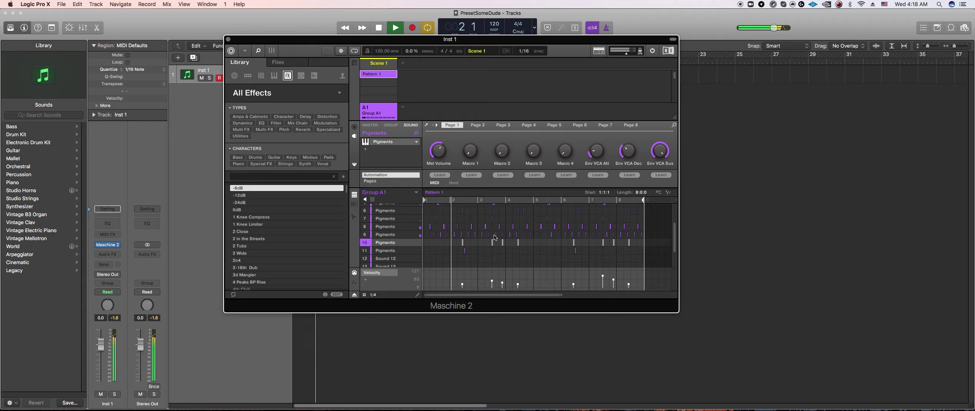
key(Left)
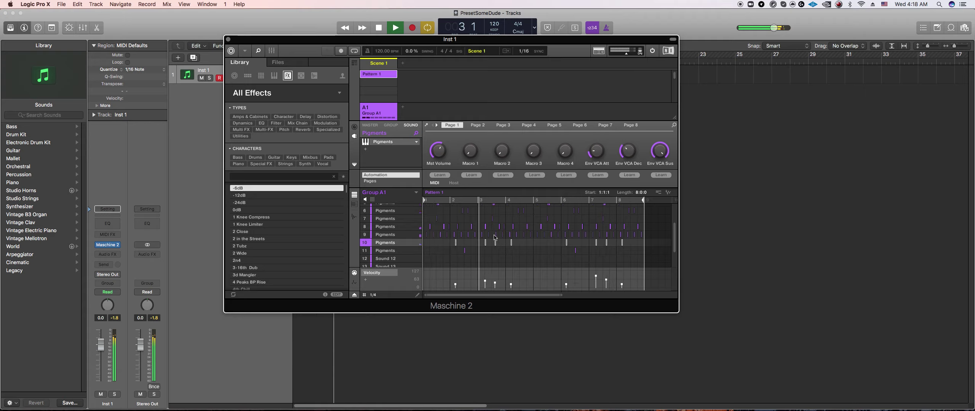
key(Left)
key(Left)
key(Left)
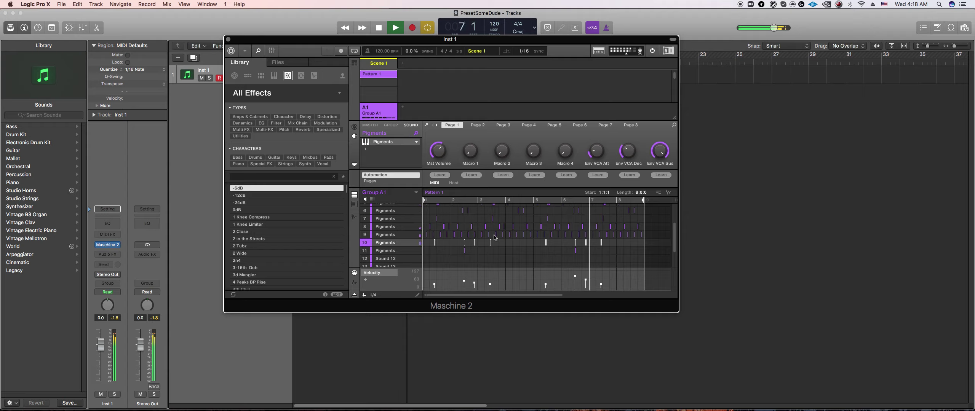
key(Left)
key(Left)
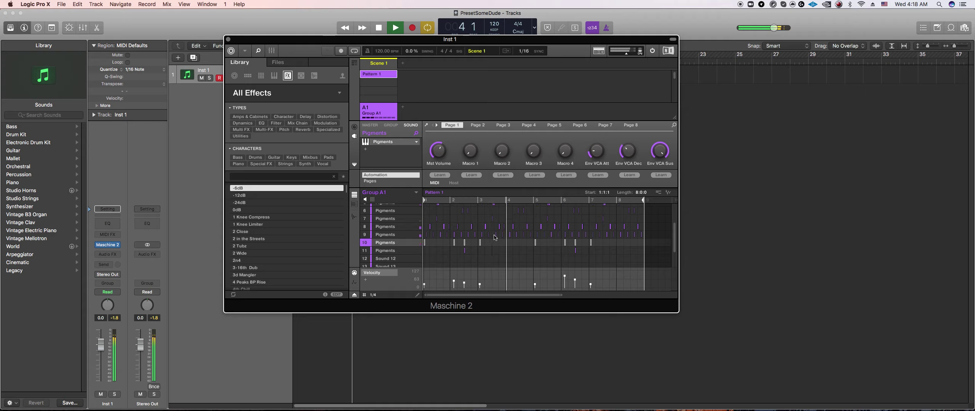
key(Right)
key(Right)
key(Right)
key(Right)
key(Right)
key(Right)
key(Right)
key(Right)
key(Right)
key(Right)
key(Right)
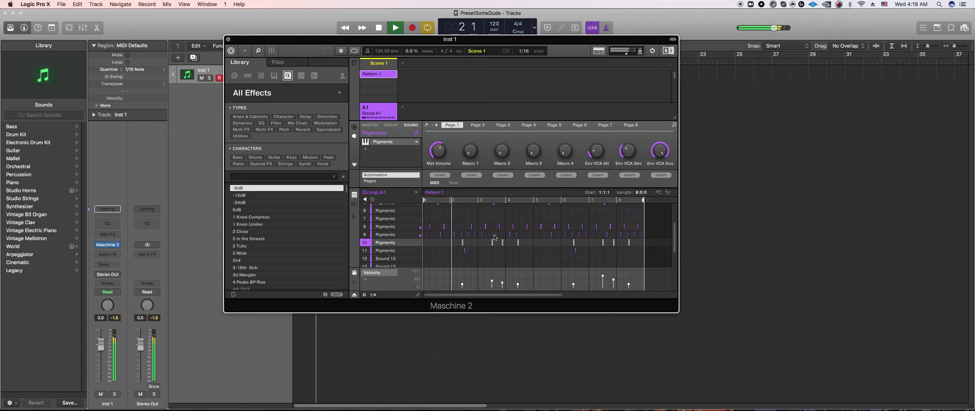
key(Left)
key(Left)
key(Left)
key(Left)
key(Left)
key(Left)
key(Left)
key(Left)
key(Left)
key(Left)
key(Left)
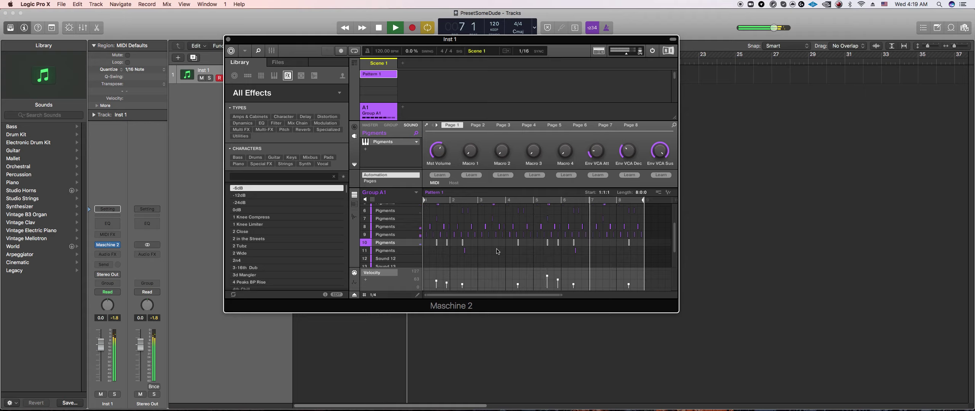
key(Right)
key(Right)
key(Right)
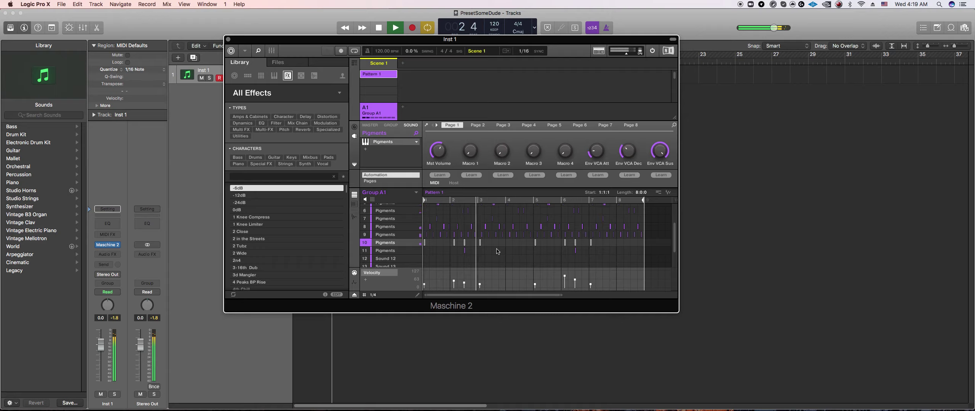
key(Right)
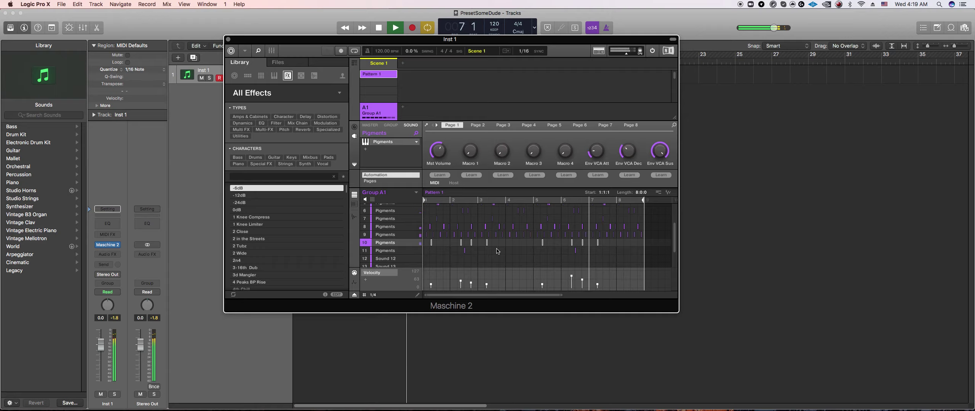
key(Left)
- In piano-roll view, shift all of sound 10's notes slightly earlier, then return to group view
click(355, 204)
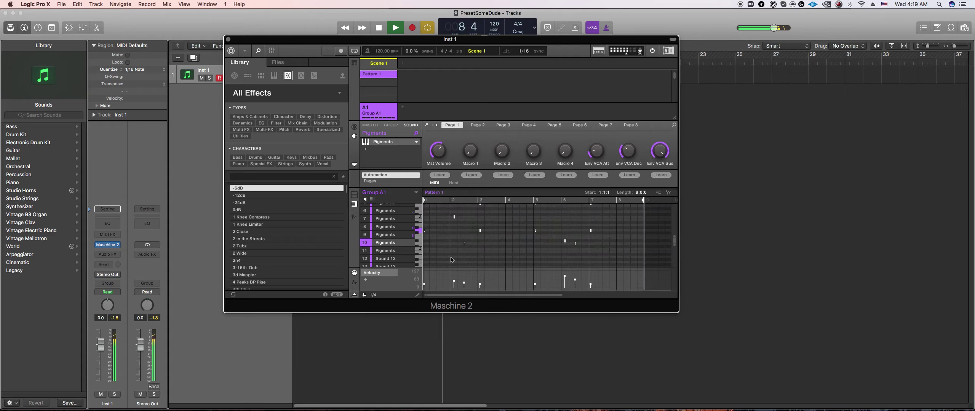
key(Left)
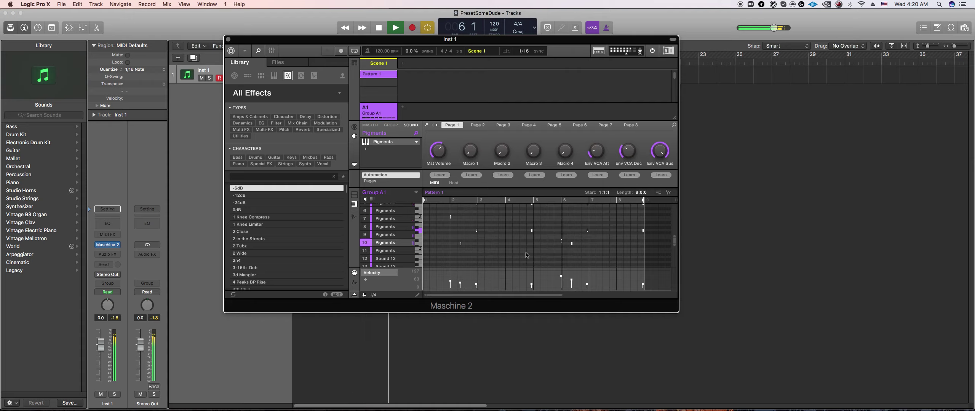
click(355, 196)
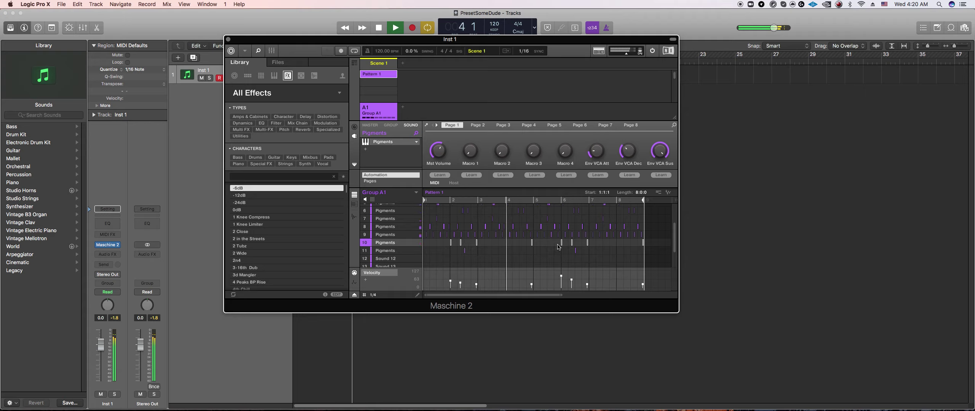
- Move sound 10's note pairs from bar 6 back to bar 4 and on to bar 8
drag(556, 238, 575, 246)
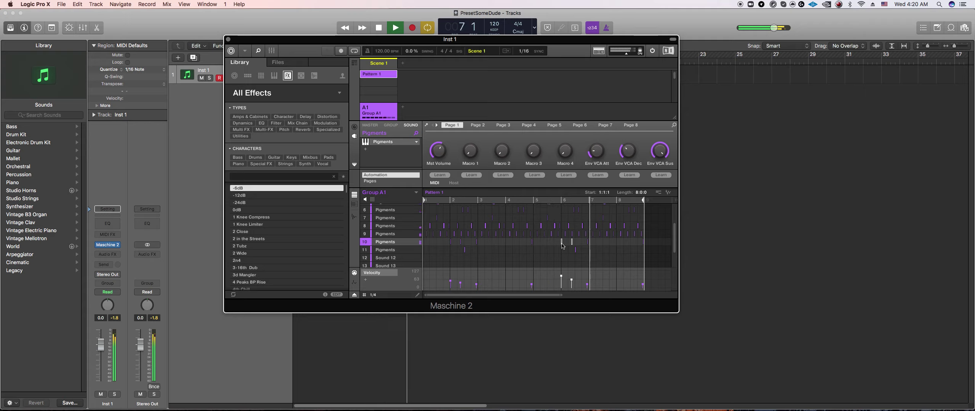
drag(562, 243, 507, 243)
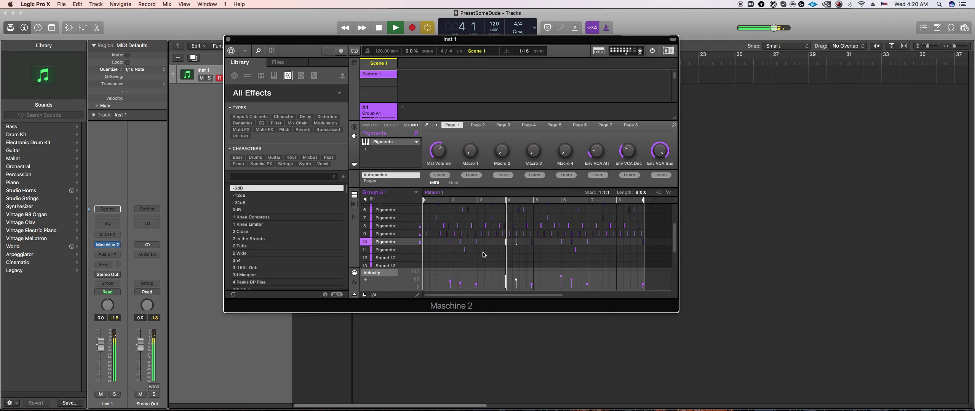
drag(548, 239, 578, 249)
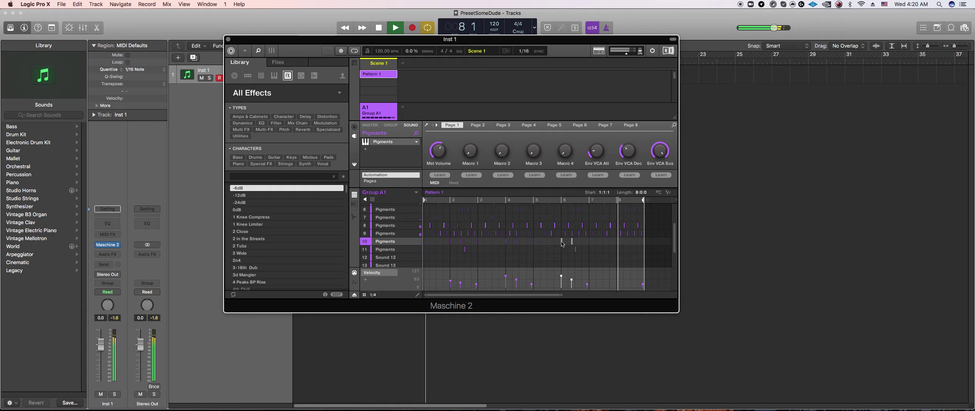
drag(567, 243, 622, 242)
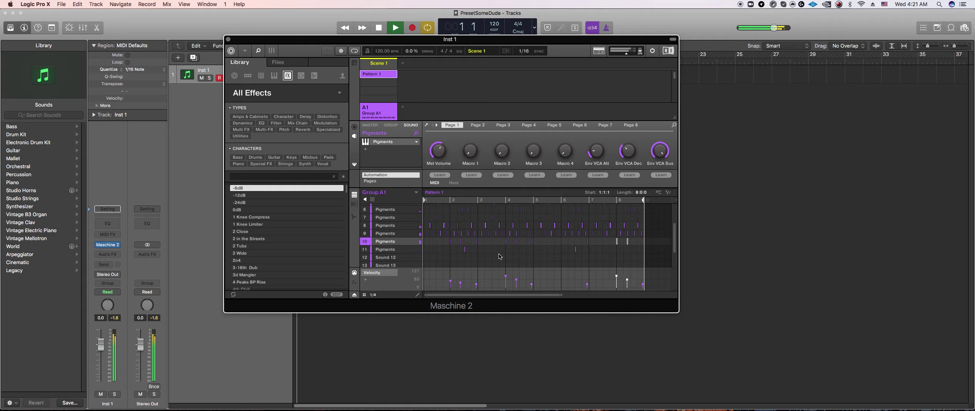
- Copy sound 10's bar 2 note pair to bar 6 and raise the swing to 30%
drag(468, 245, 446, 238)
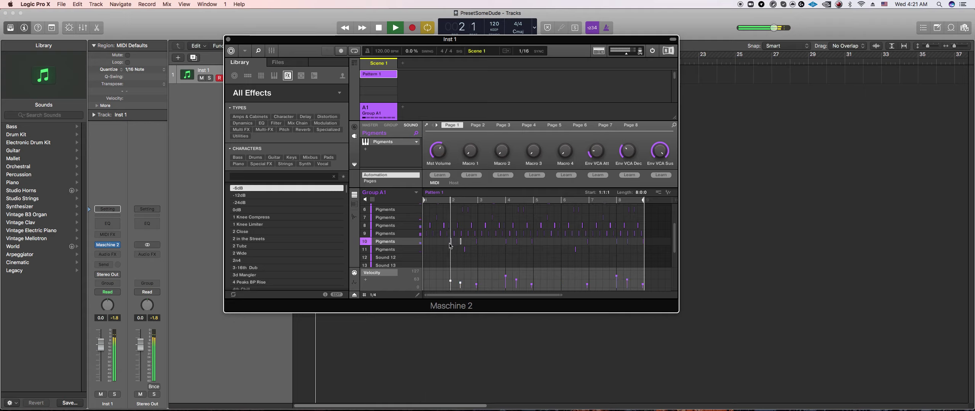
drag(450, 243, 562, 243)
click(548, 257)
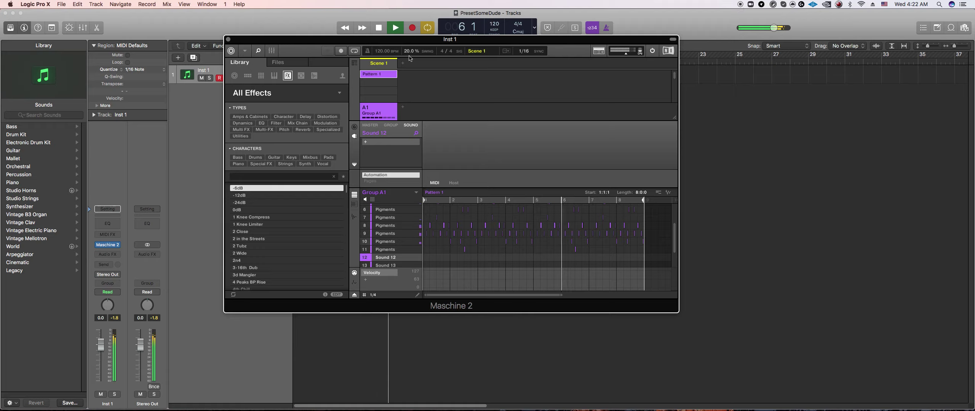
drag(411, 51, 411, 43)
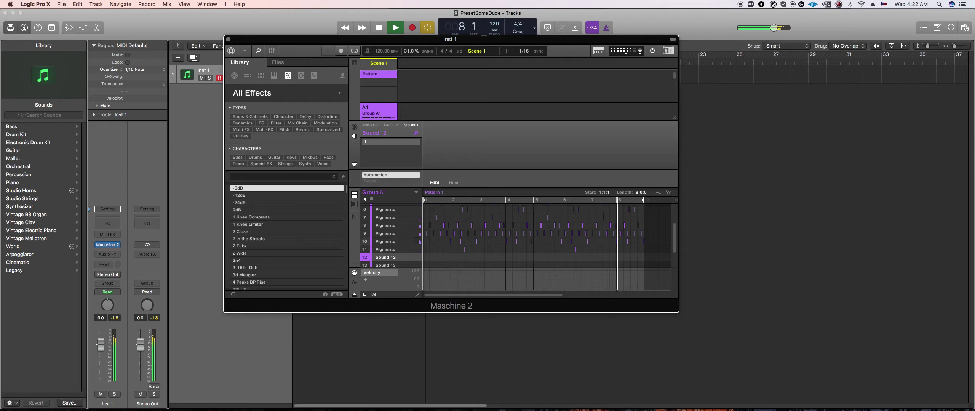